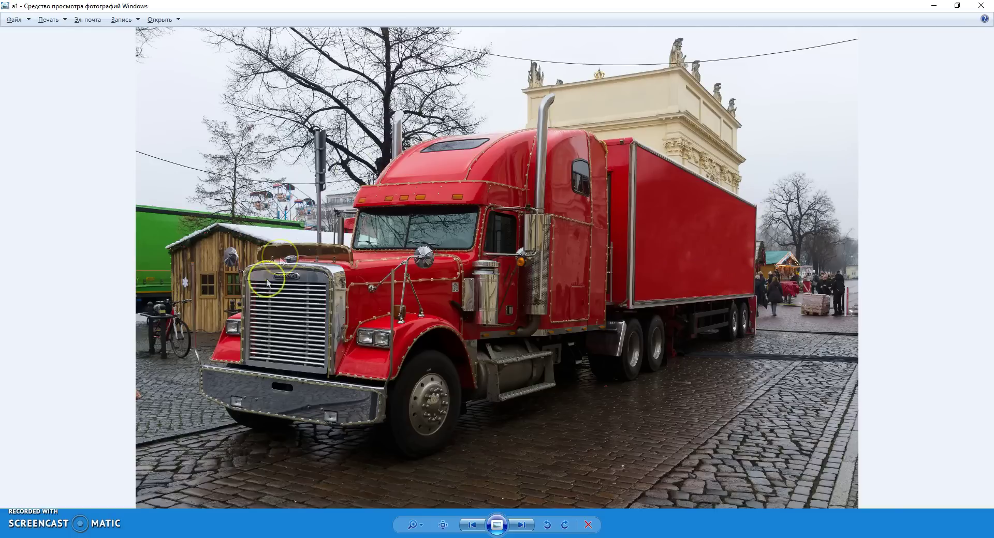
- Step from the truck's red silhouette to its string-lit night version, zooming in to inspect the outline
click(521, 525)
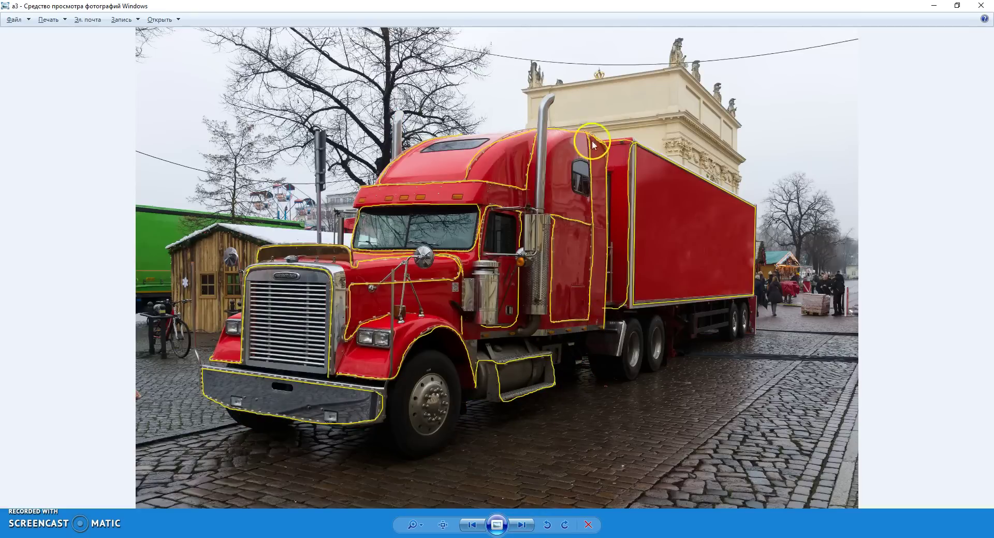
scroll(584, 162, up, 3)
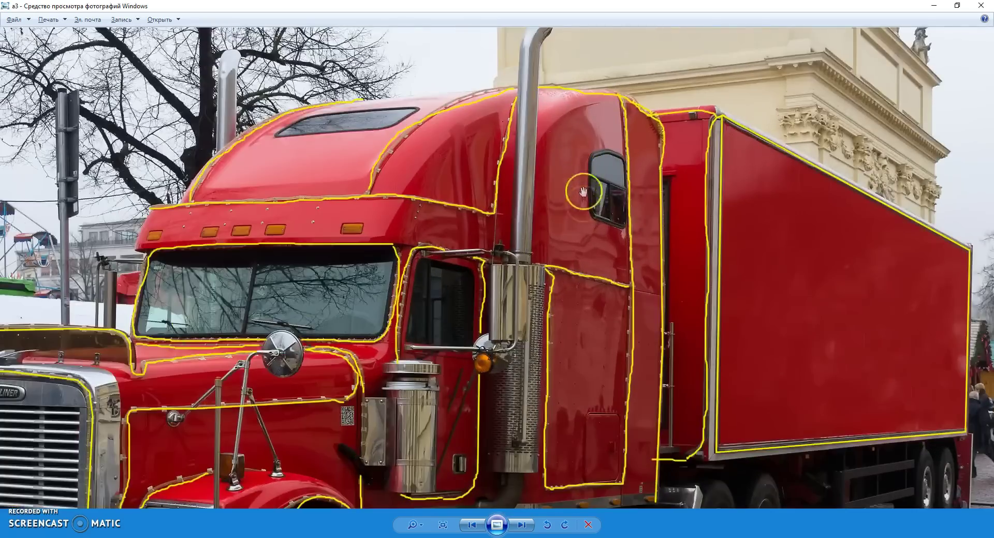
scroll(584, 251, down, 2)
scroll(584, 250, up, 3)
scroll(584, 250, down, 1)
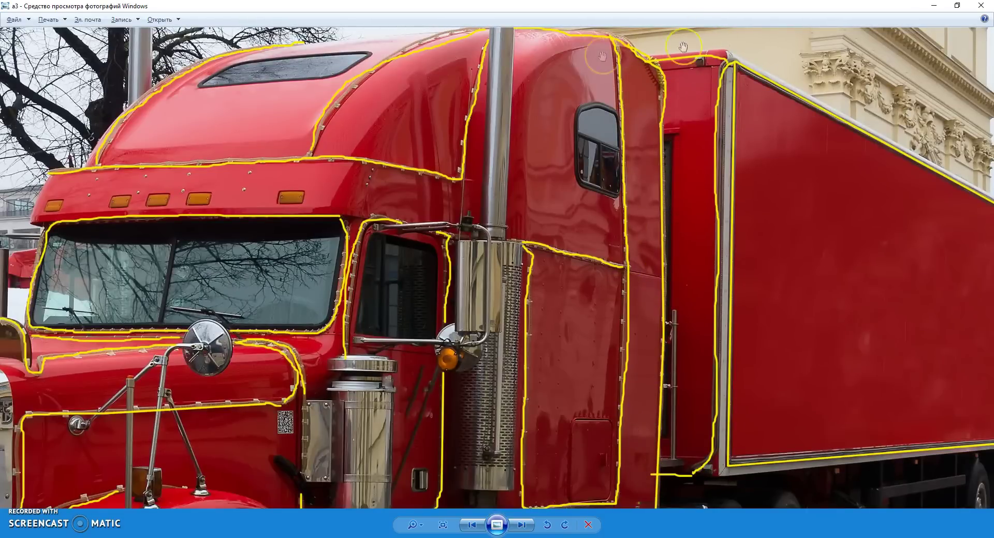
scroll(350, 131, down, 3)
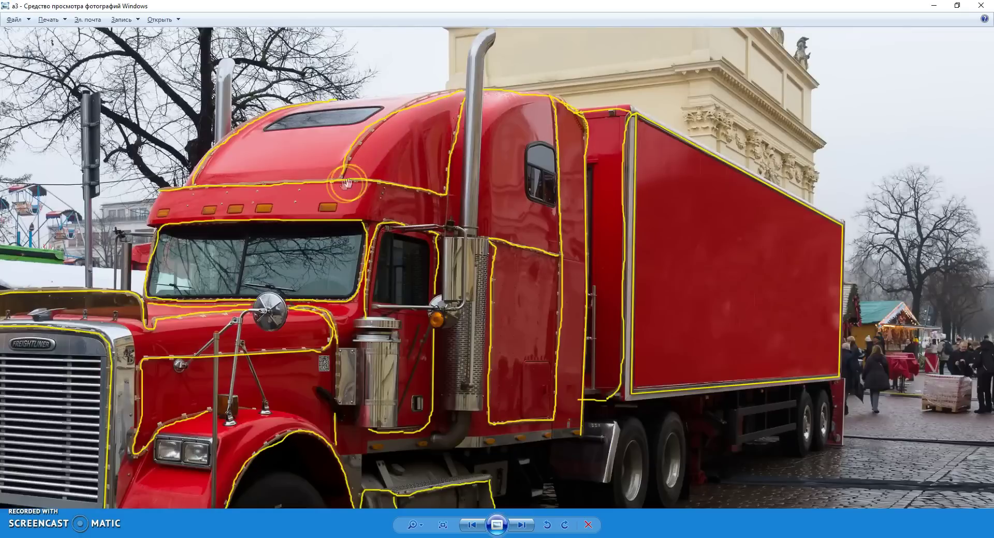
scroll(344, 179, down, 2)
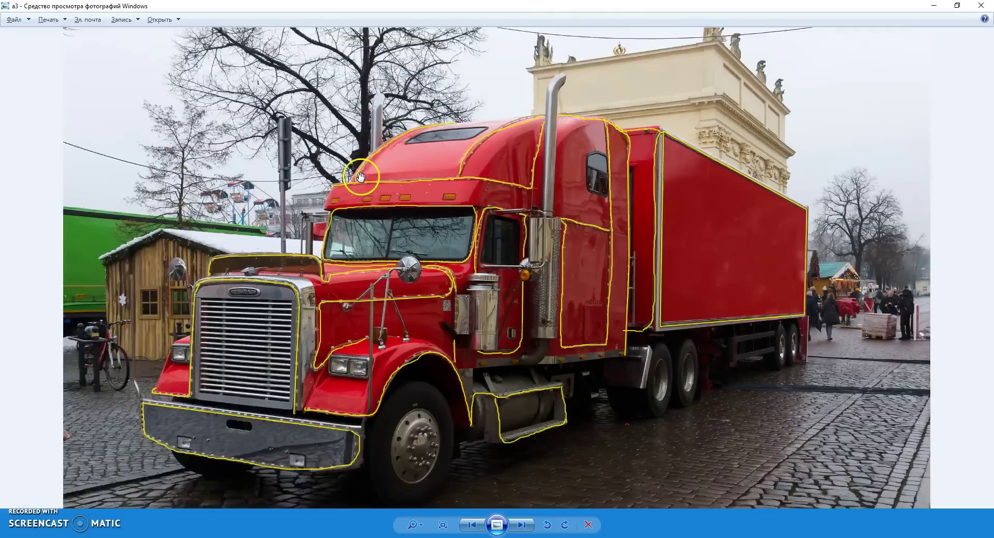
click(522, 525)
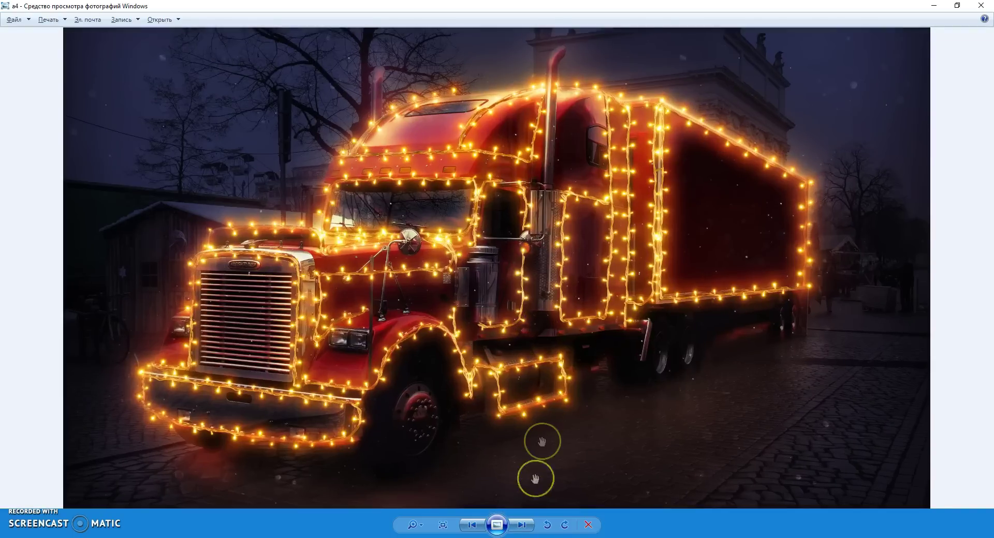
- View the snowman's silhouette mask, outlined light path and finished lit version, zooming in on the lights
click(529, 528)
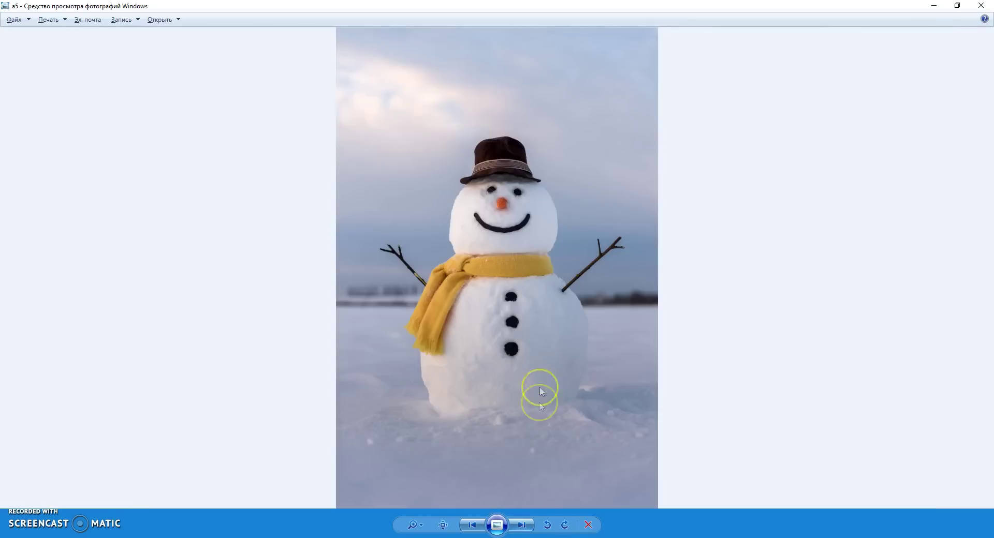
click(521, 525)
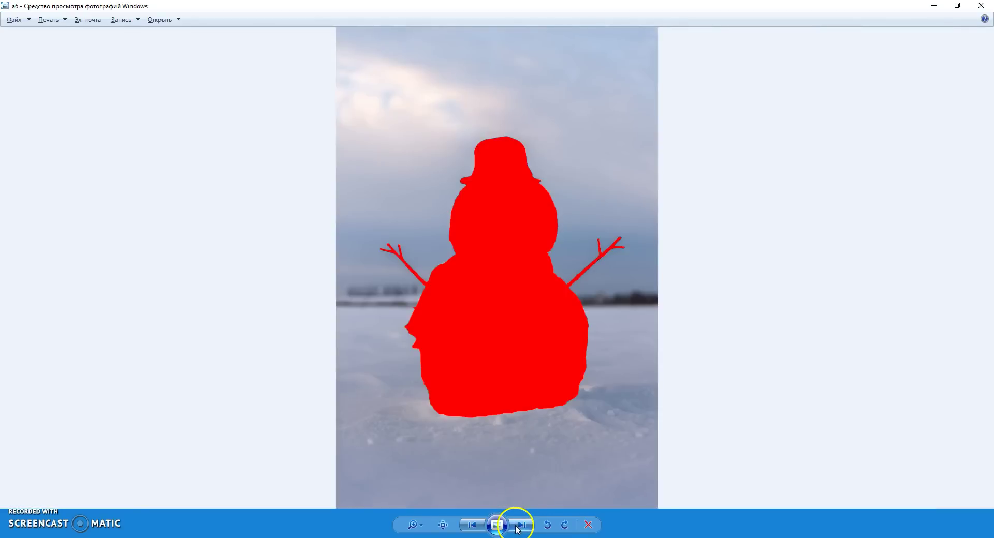
click(521, 525)
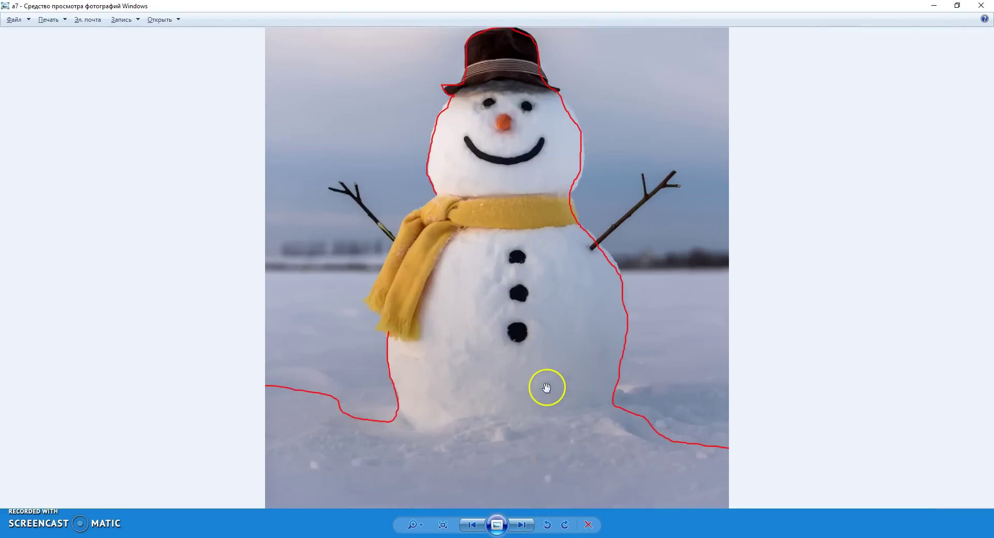
click(521, 525)
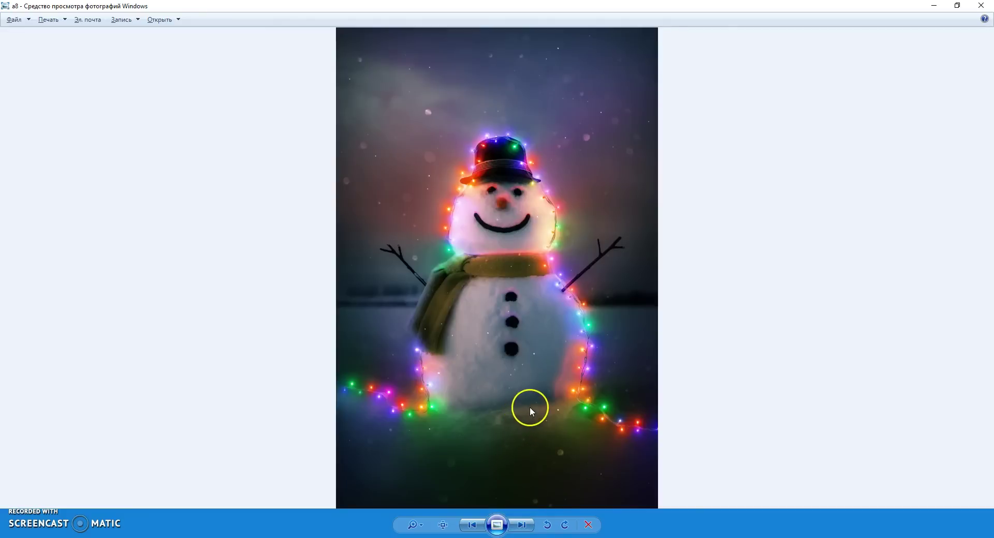
scroll(524, 216, up, 3)
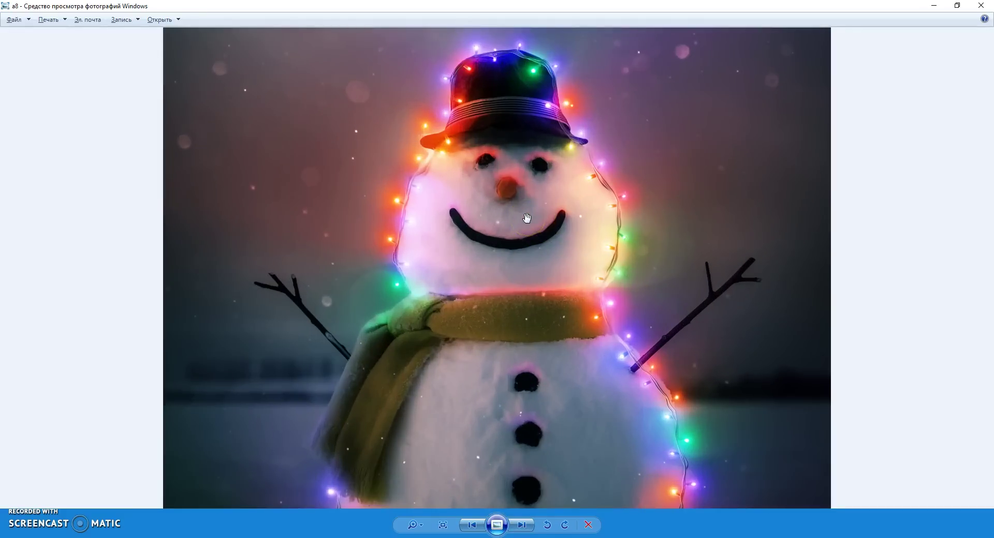
scroll(528, 218, down, 3)
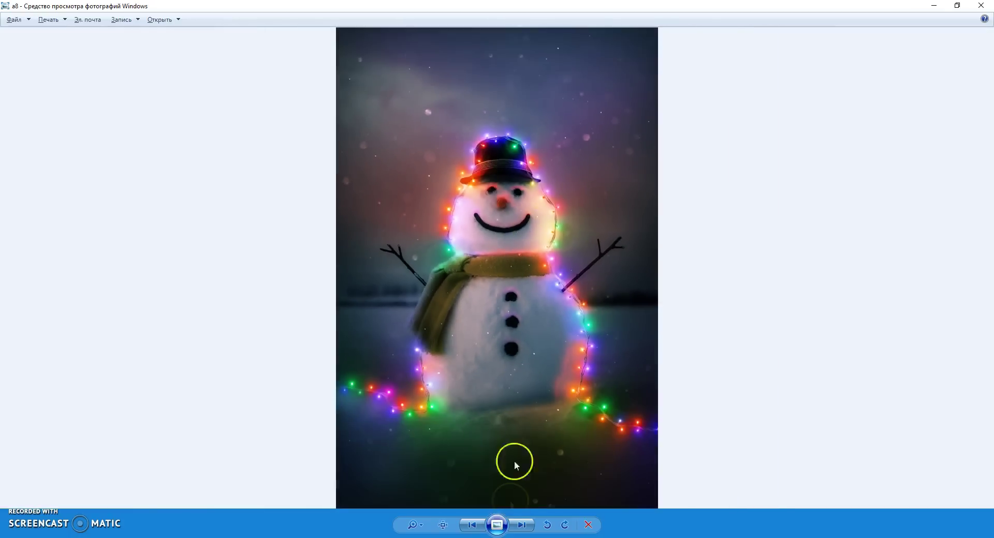
- Advance to the lit portrait of the woman, pan over its lights, then reach the snowy house photo
click(520, 526)
click(520, 526)
click(520, 526)
click(521, 526)
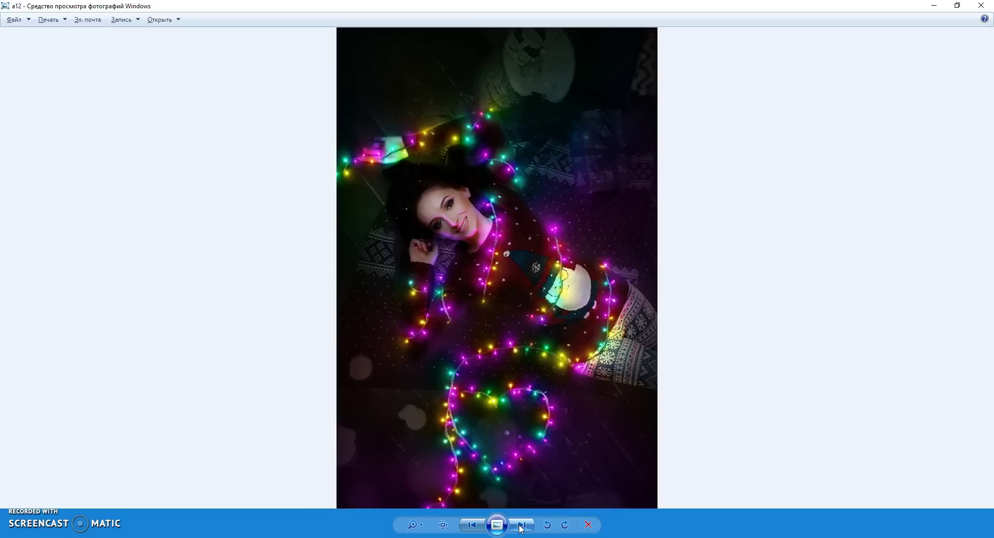
scroll(517, 287, up, 5)
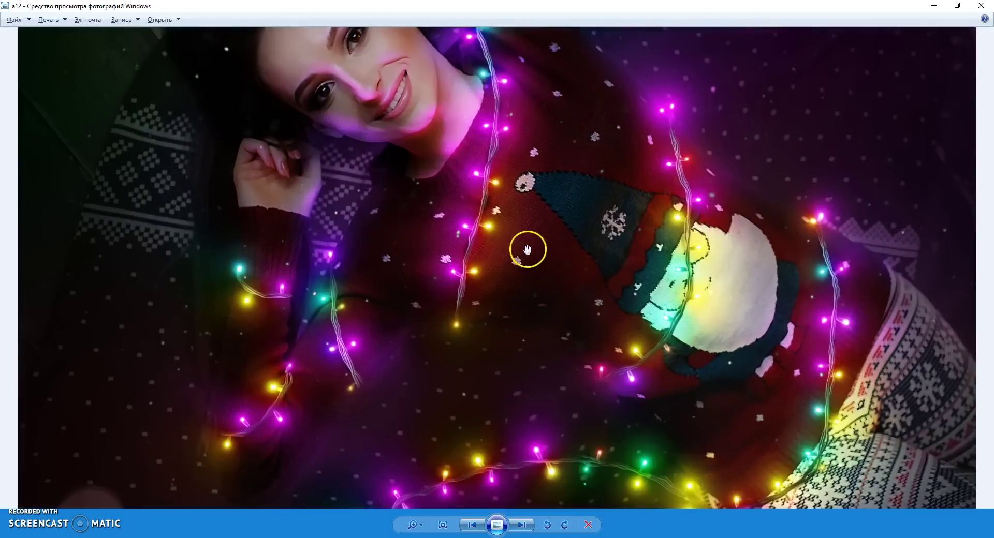
drag(527, 249, 533, 413)
mouse_move(526, 337)
mouse_down()
mouse_move(528, 428)
mouse_move(517, 280)
mouse_up()
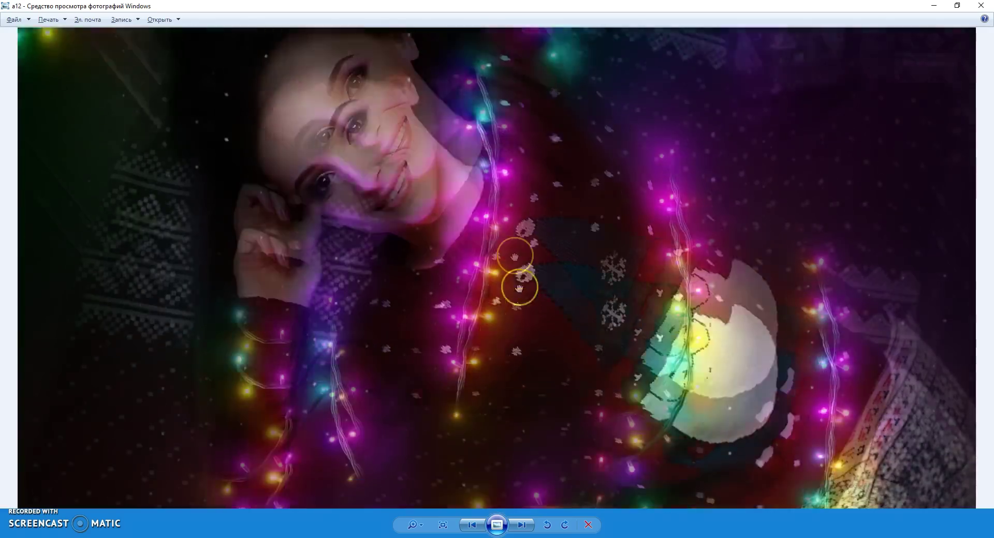
drag(506, 337, 497, 182)
scroll(497, 201, down, 5)
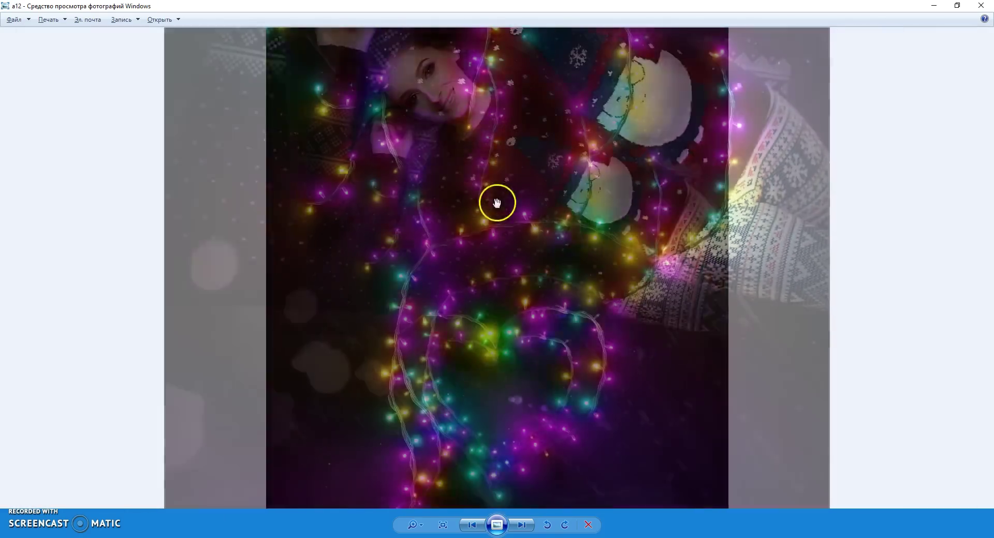
click(521, 526)
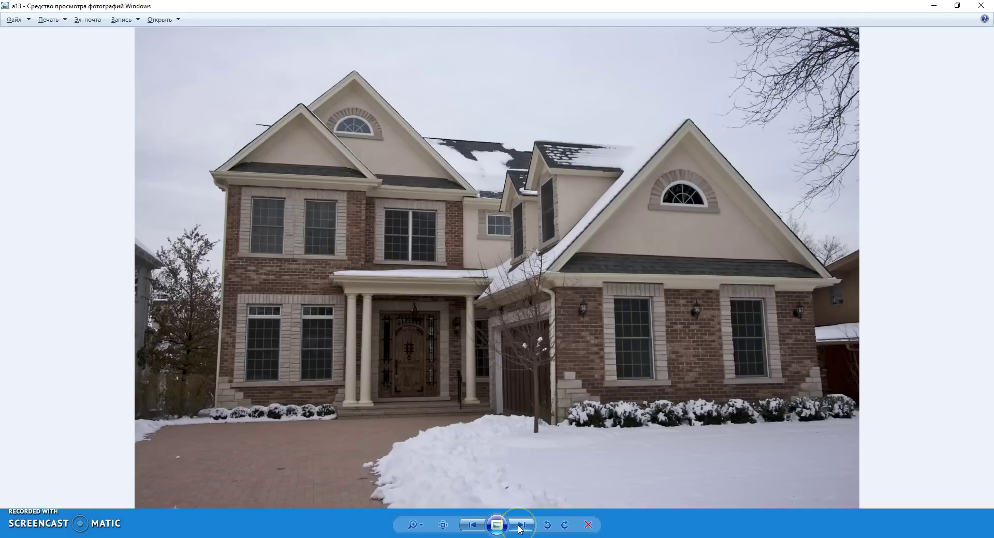
- Page through the house's masked, light-path and coloured-lights versions
click(521, 526)
click(520, 525)
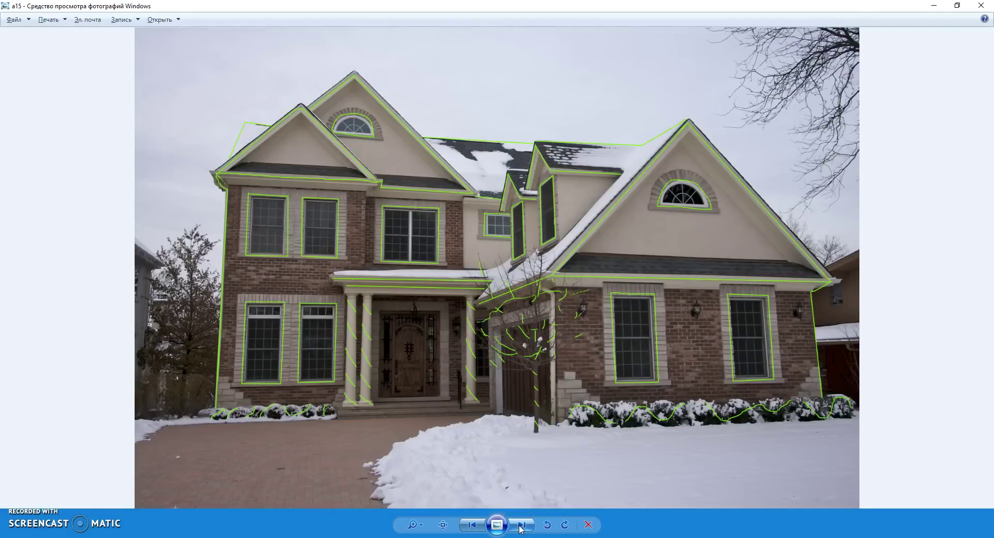
click(520, 526)
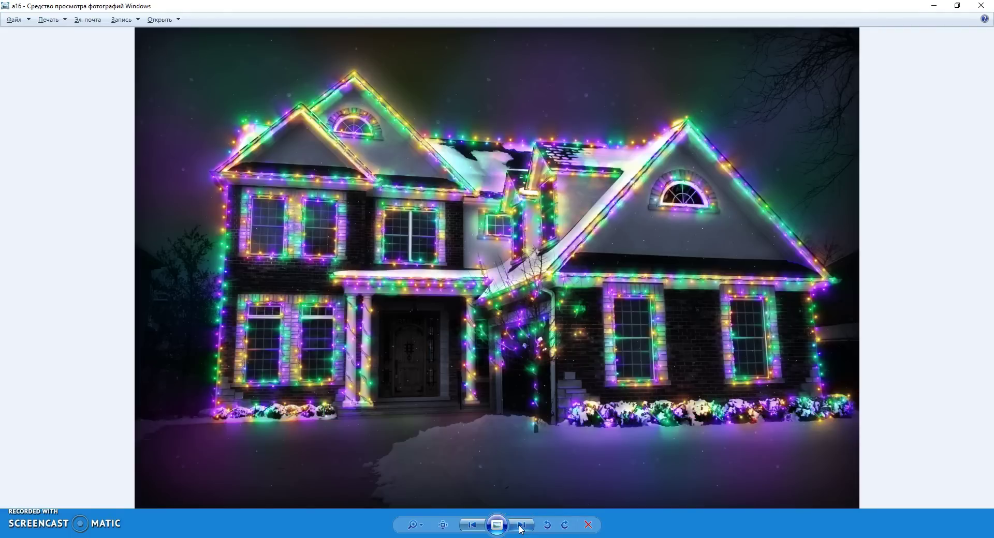
- Step through the Christmas tree's mask, star and night-lit versions, zooming and panning over the lower tree
click(520, 526)
click(521, 526)
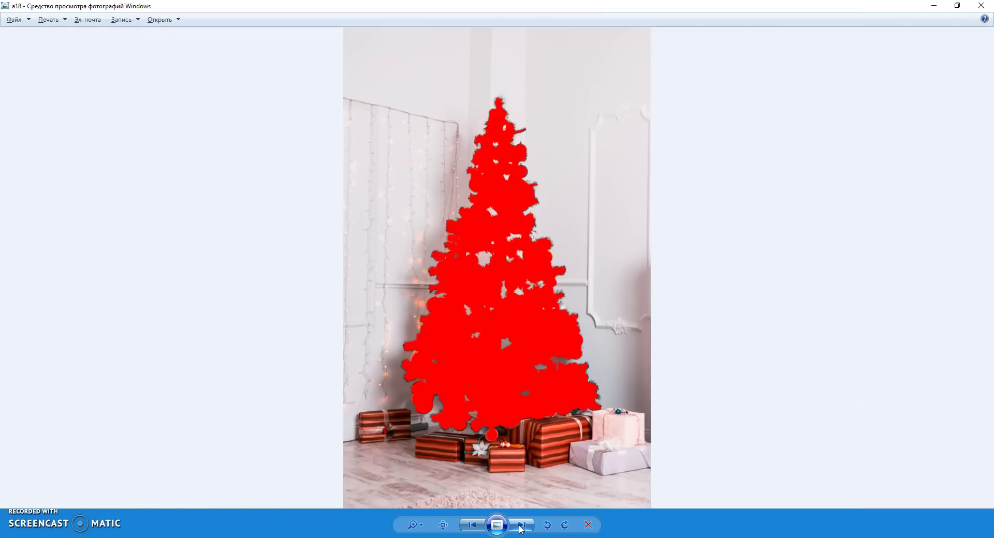
click(520, 526)
click(520, 526)
scroll(523, 68, up, 5)
scroll(554, 189, up, 2)
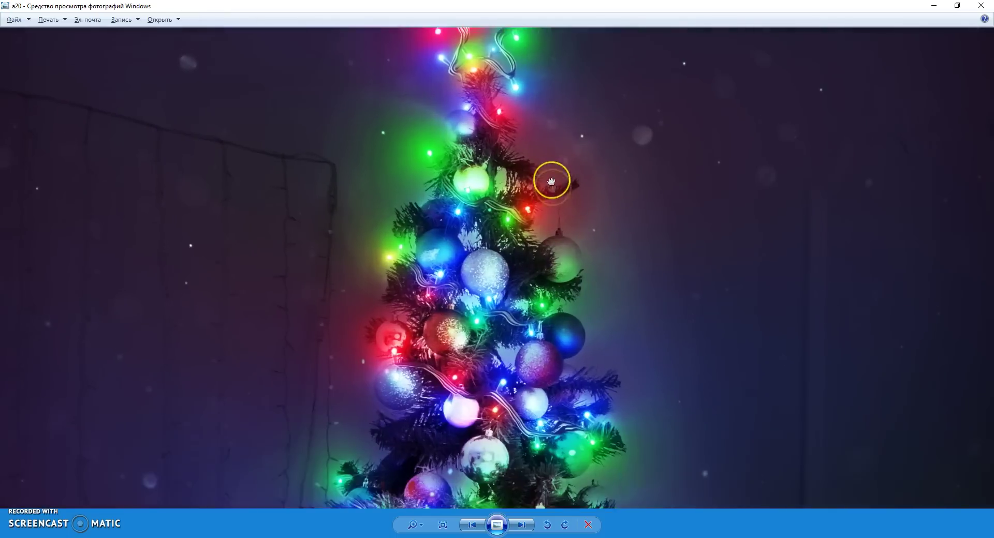
scroll(573, 250, up, 2)
scroll(576, 269, down, 2)
scroll(630, 373, up, 2)
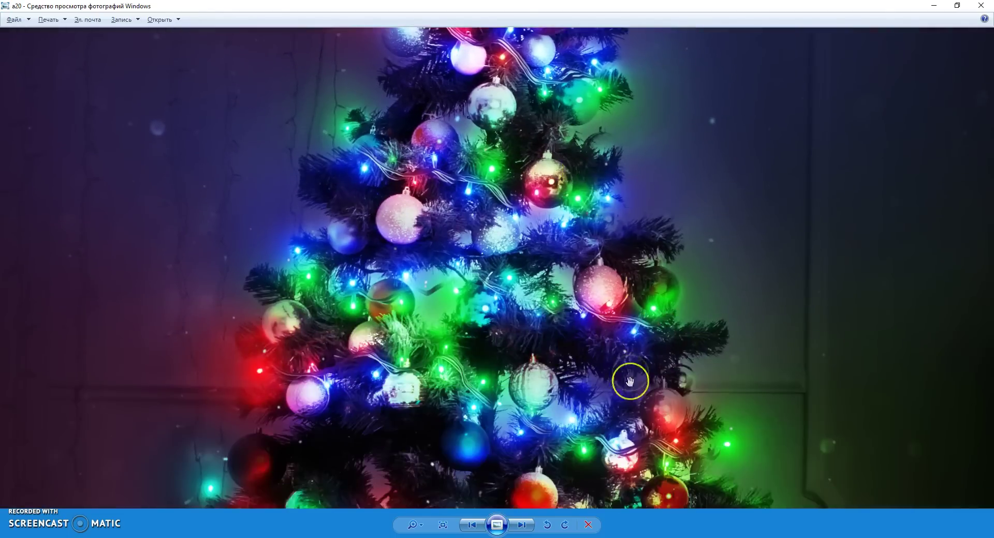
drag(630, 373, 629, 209)
scroll(749, 380, down, 3)
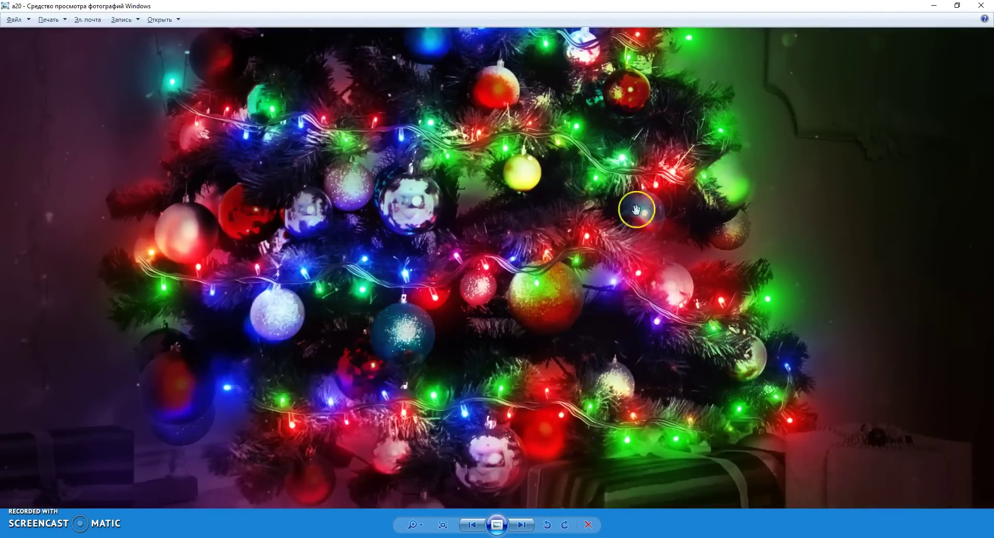
scroll(650, 202, down, 3)
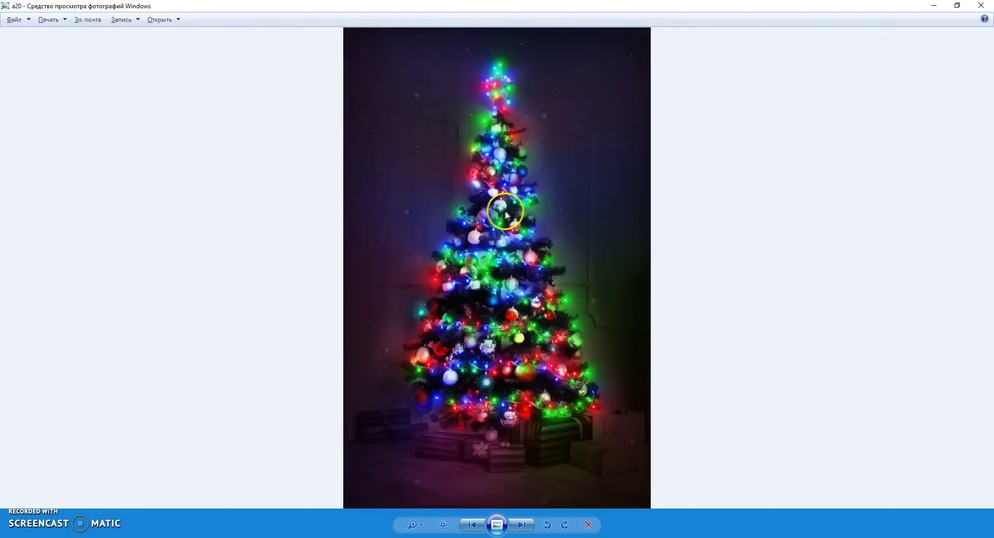
- View the couple's silhouette, light path and glowing version, then the mother-and-baby scribbled light paths
click(521, 526)
click(520, 525)
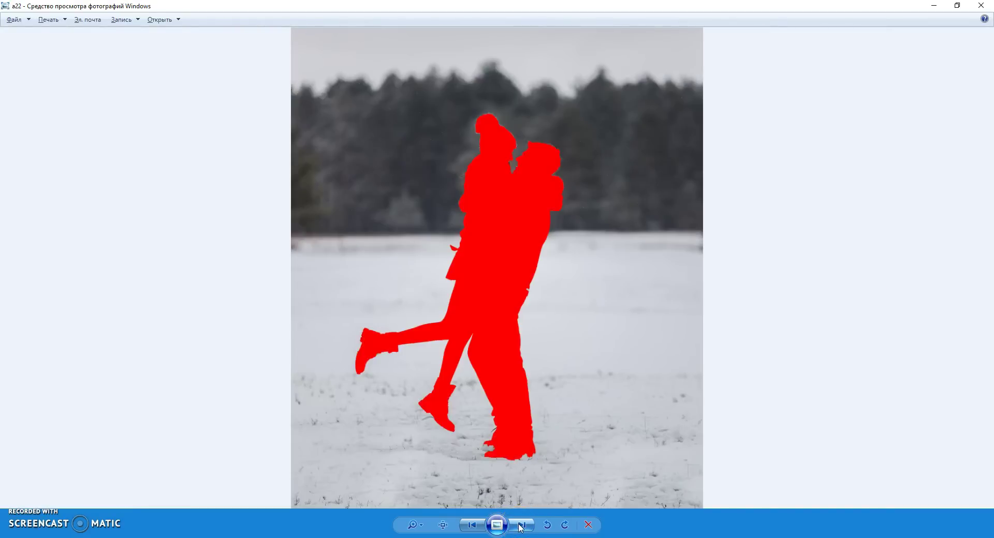
click(520, 526)
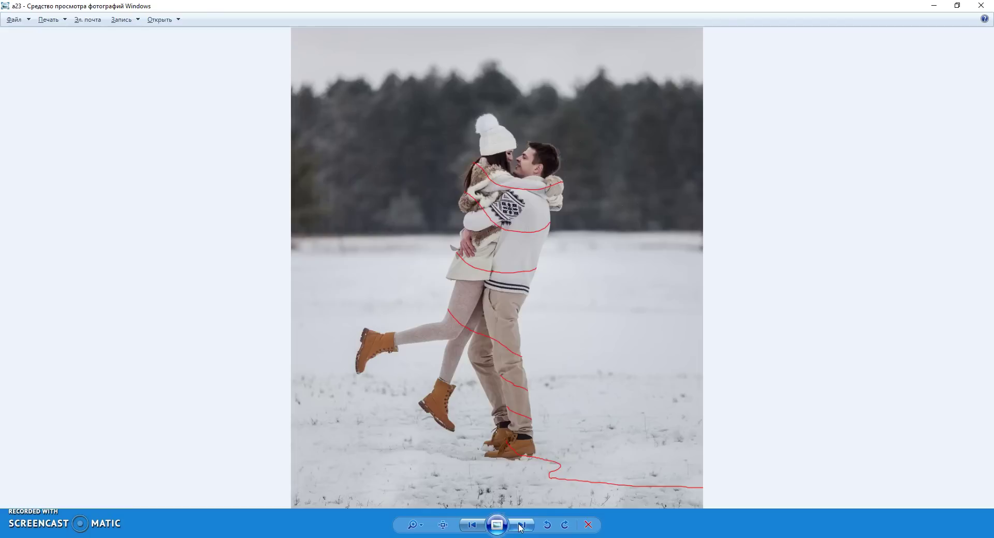
click(521, 525)
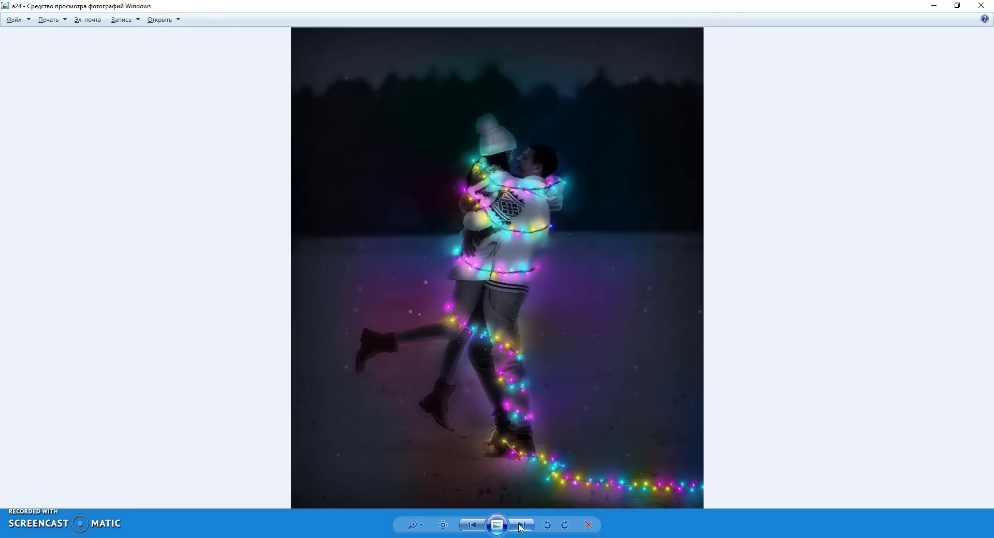
click(520, 526)
click(520, 525)
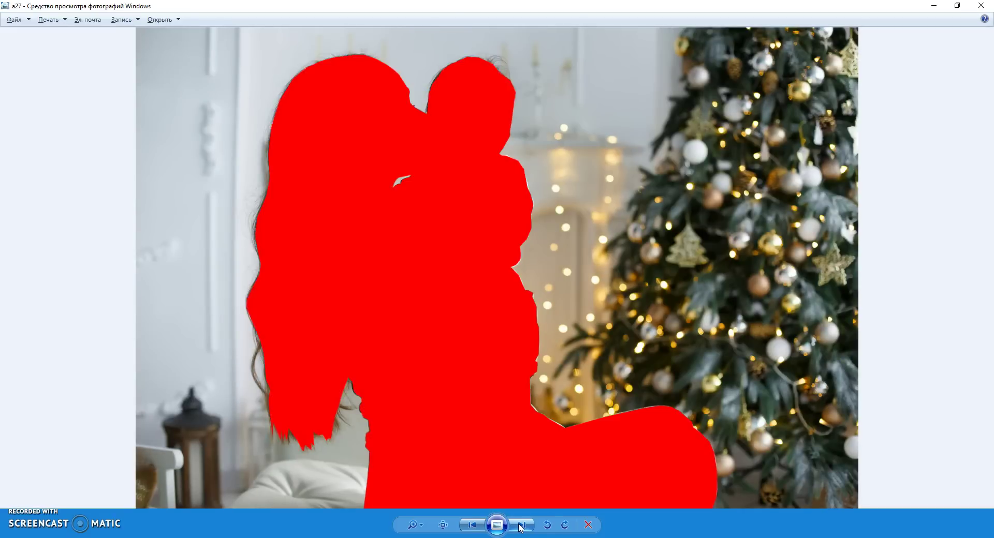
click(520, 525)
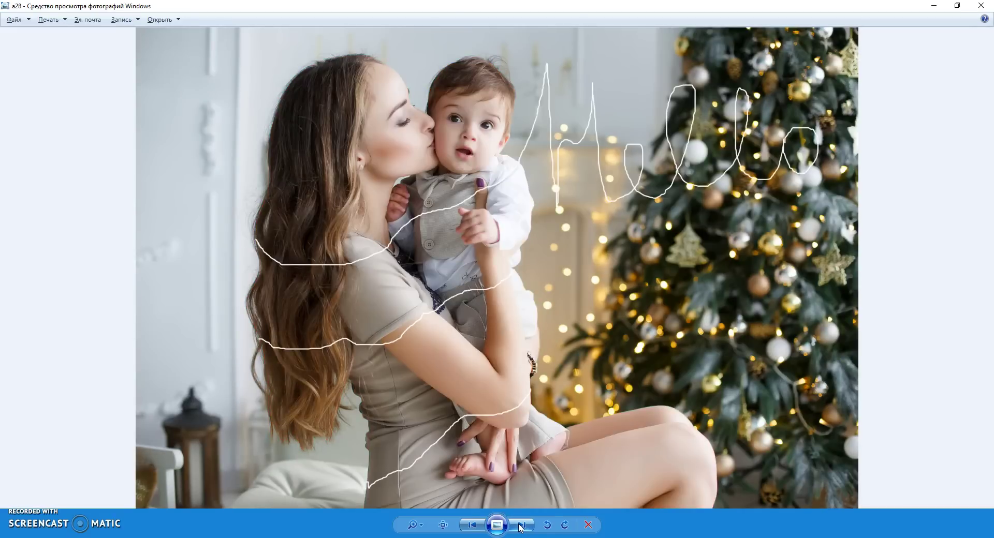
click(520, 526)
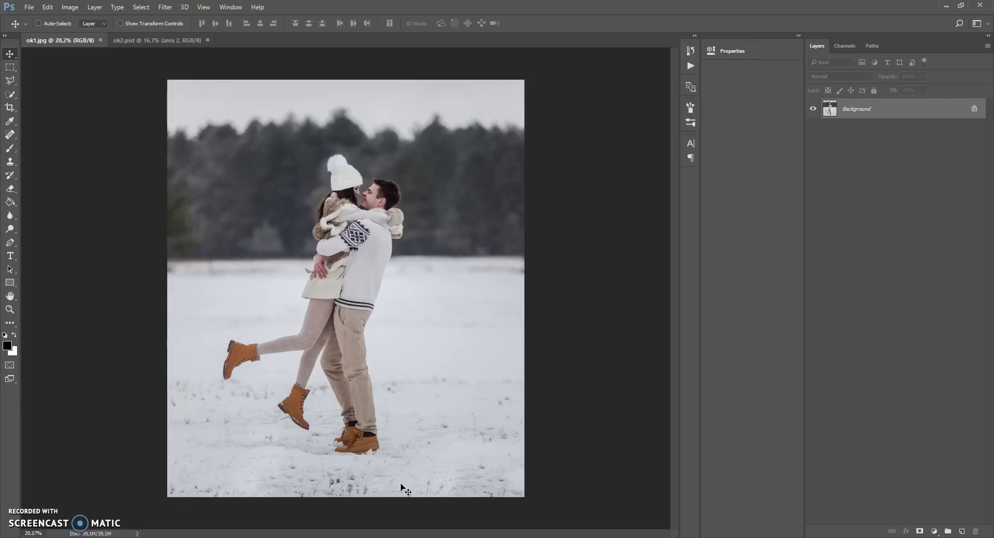
click(446, 490)
click(69, 6)
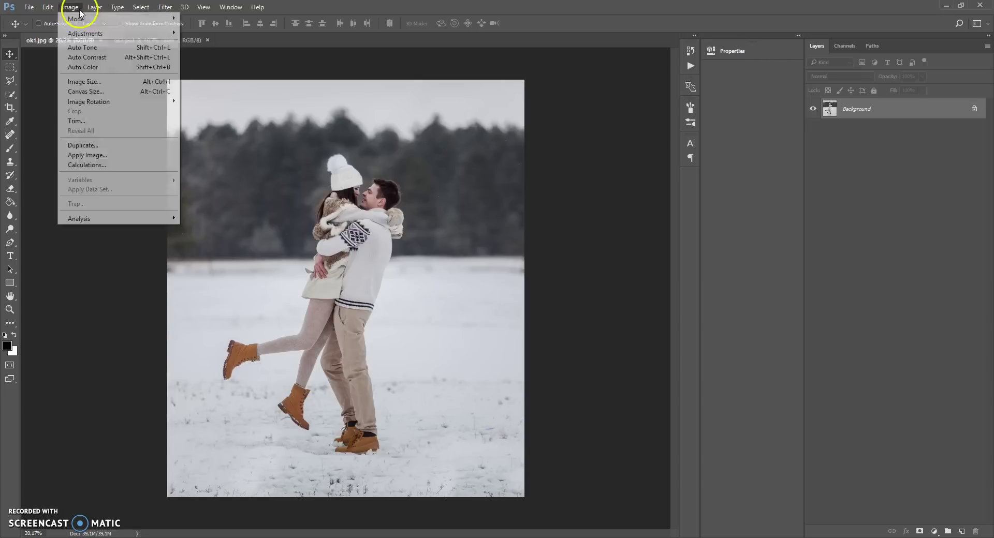
click(81, 82)
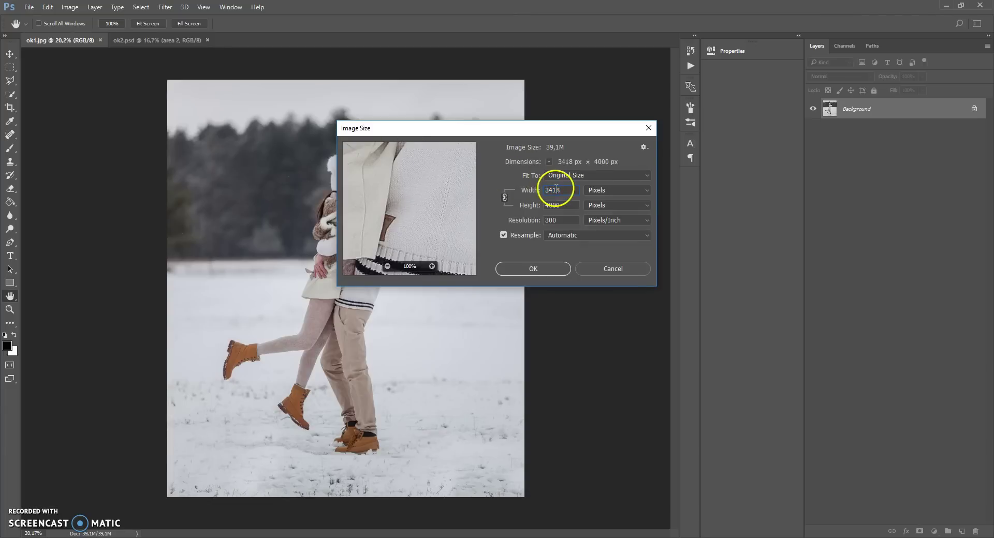
click(547, 269)
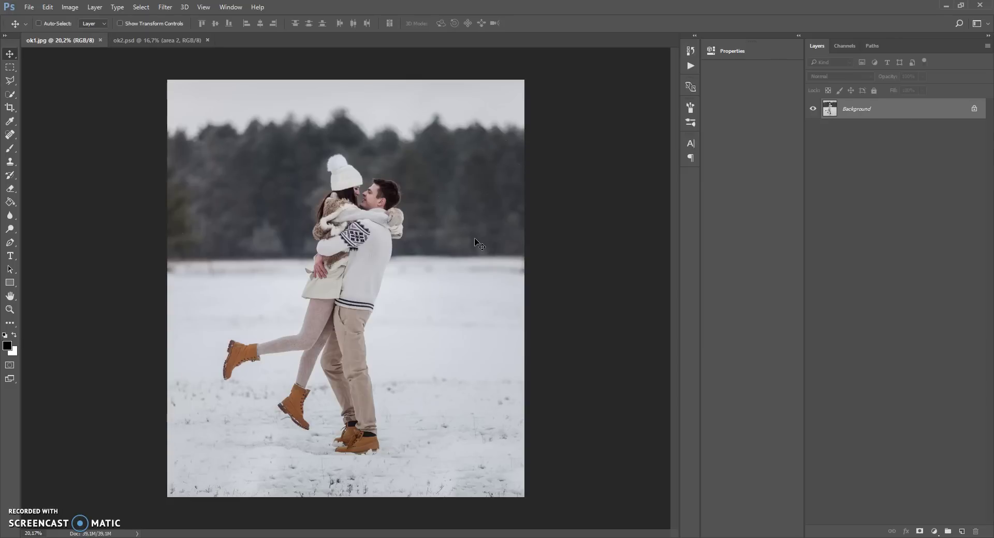
click(47, 7)
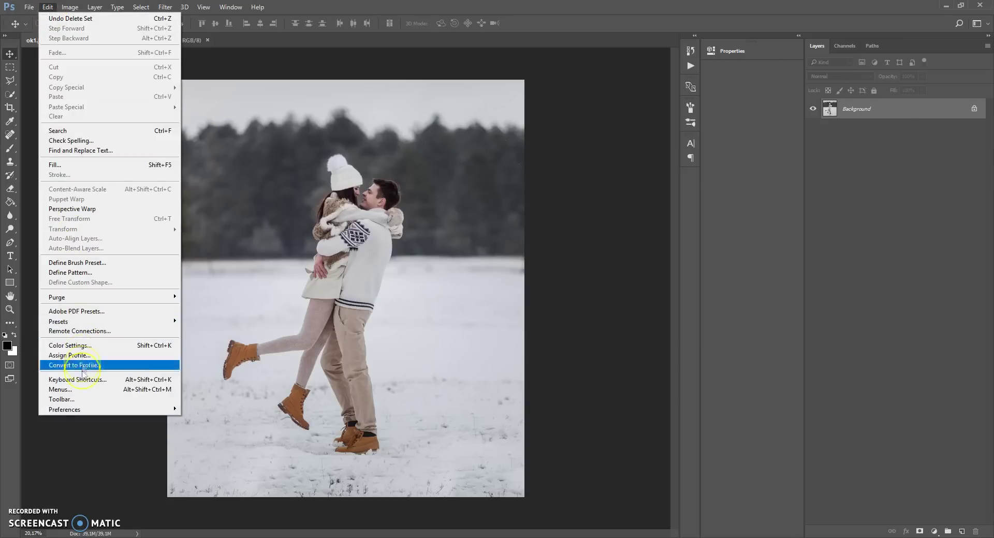
mouse_move(73, 410)
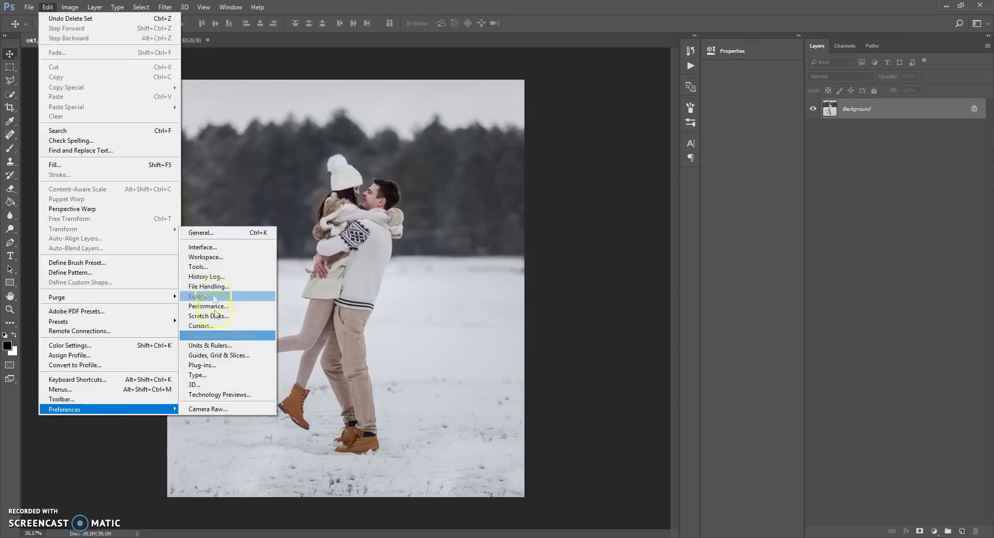
click(204, 247)
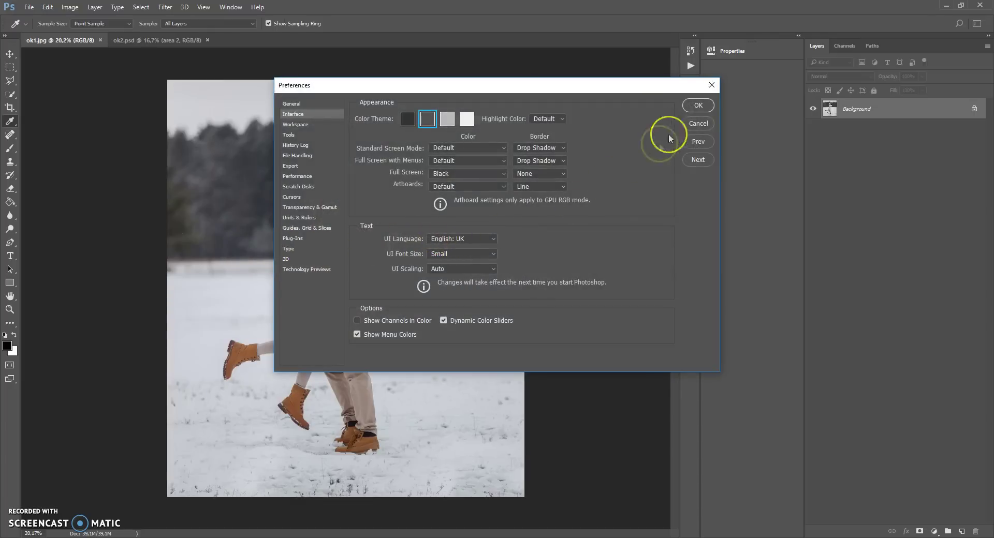
click(697, 105)
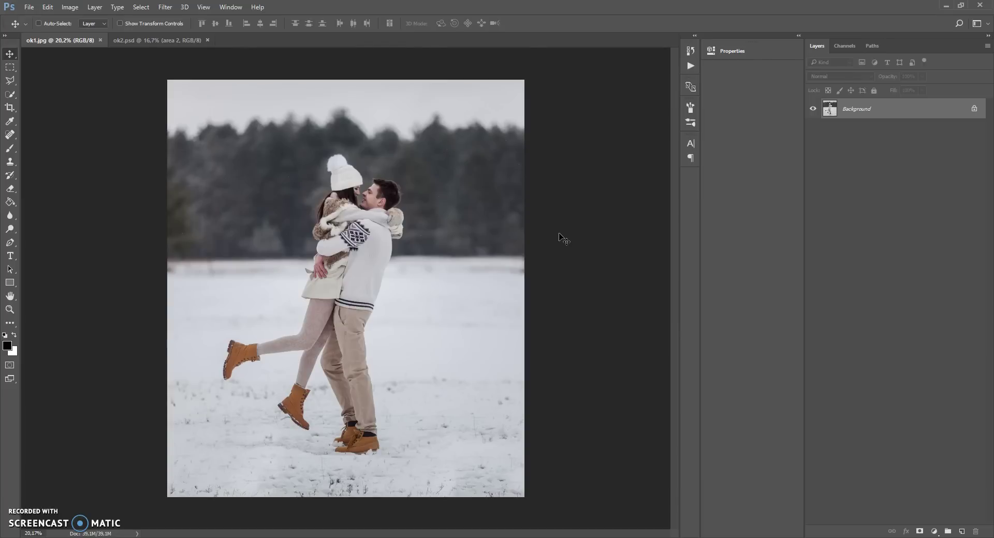
click(70, 7)
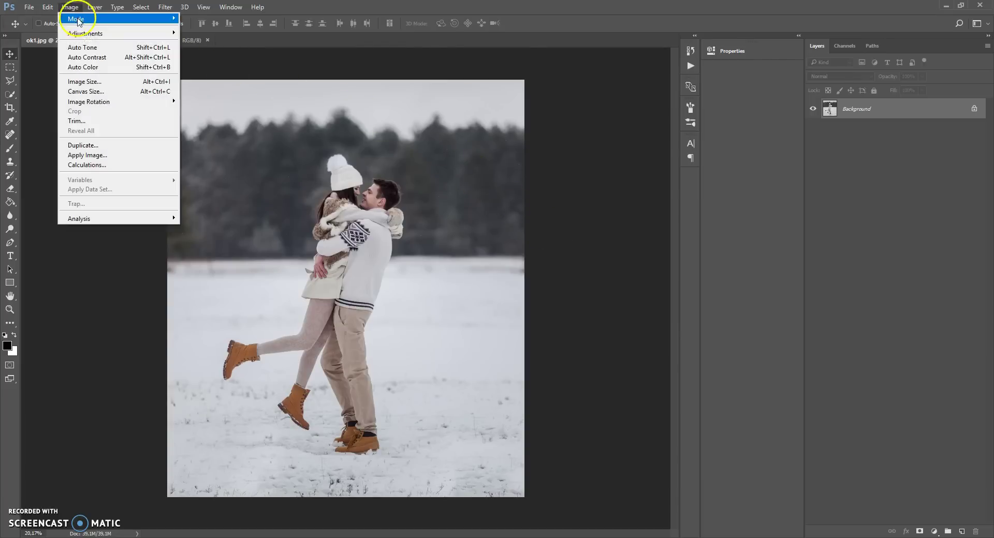
mouse_move(170, 19)
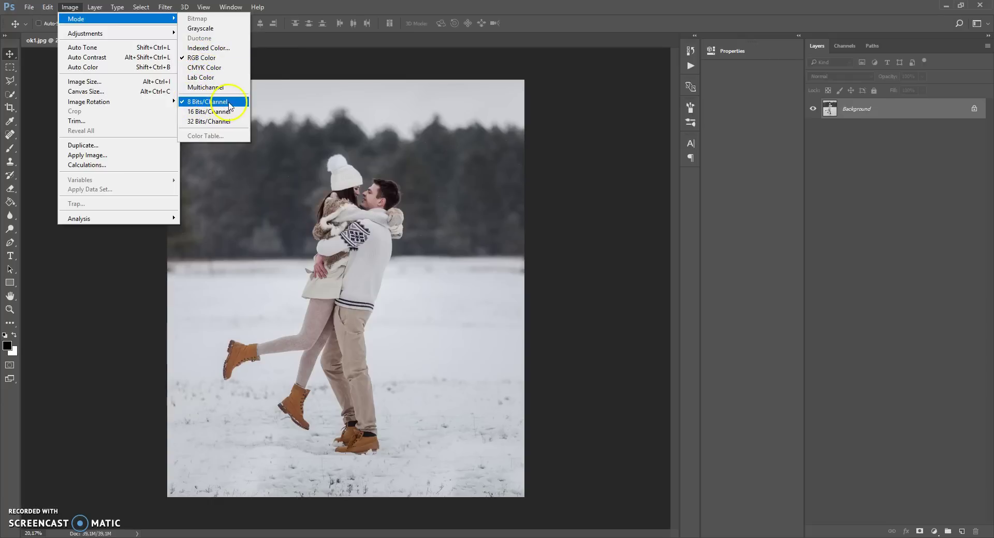
click(339, 24)
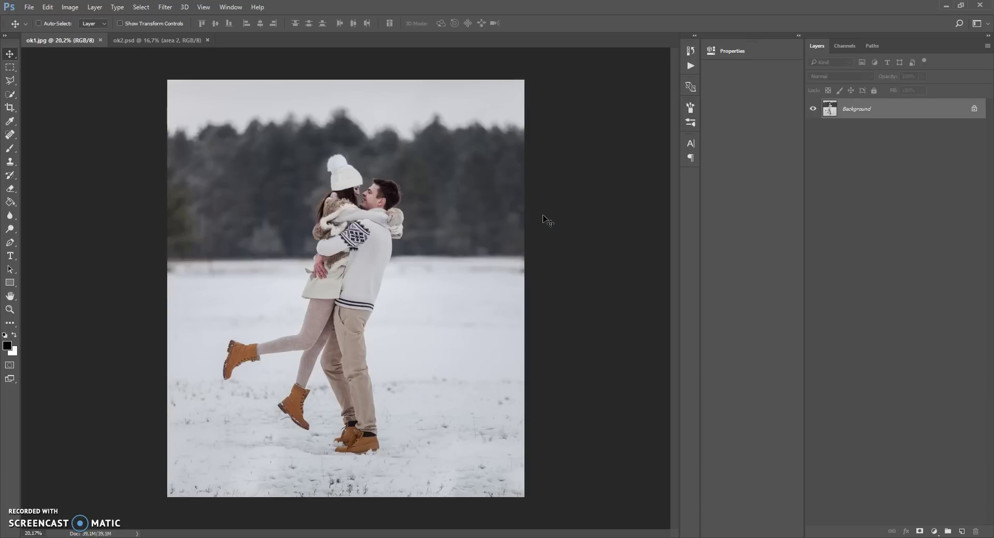
click(987, 46)
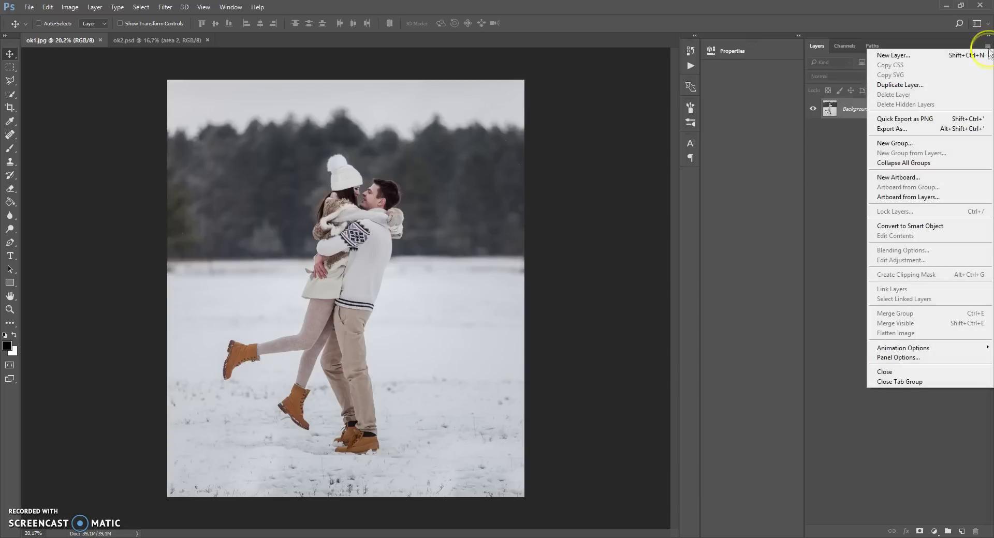
click(897, 357)
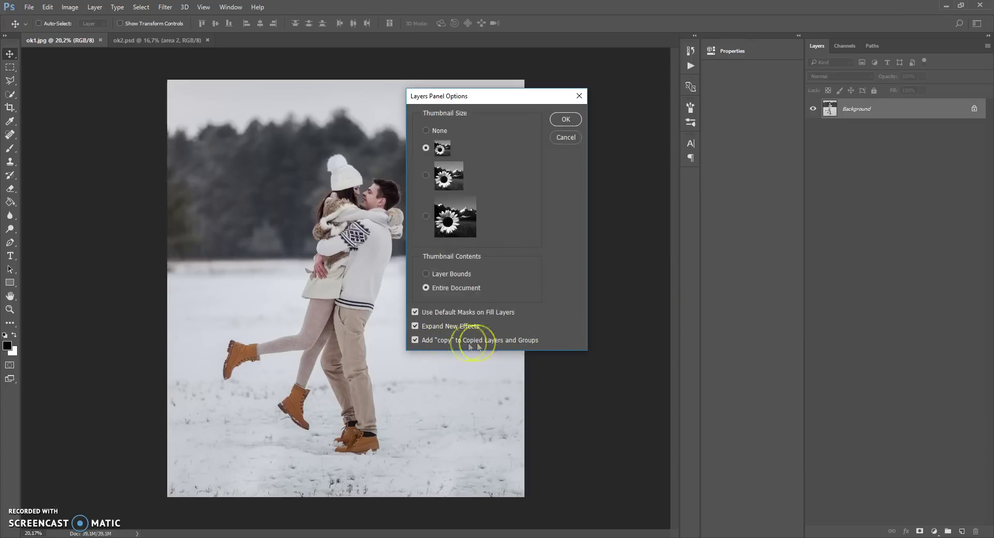
click(572, 119)
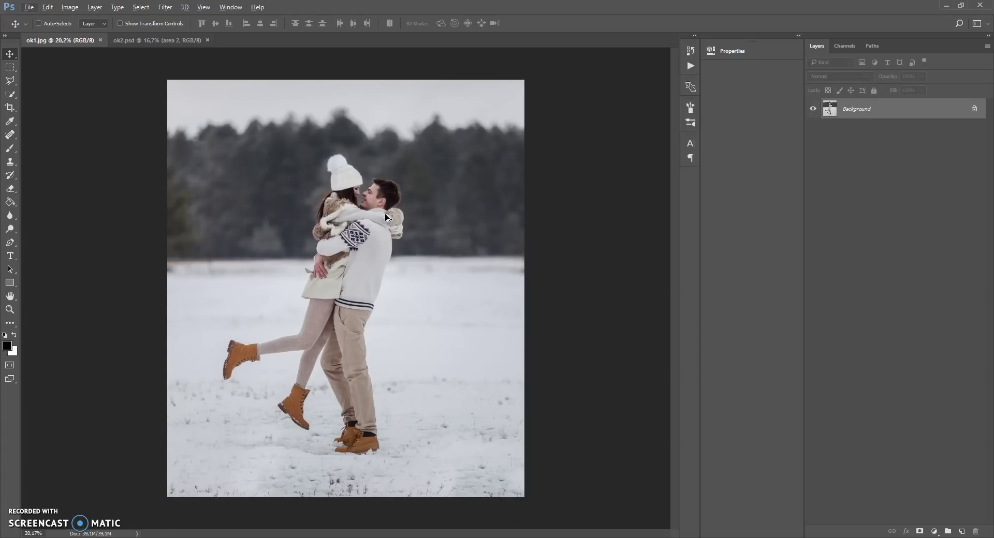
double_click(860, 110)
click(586, 176)
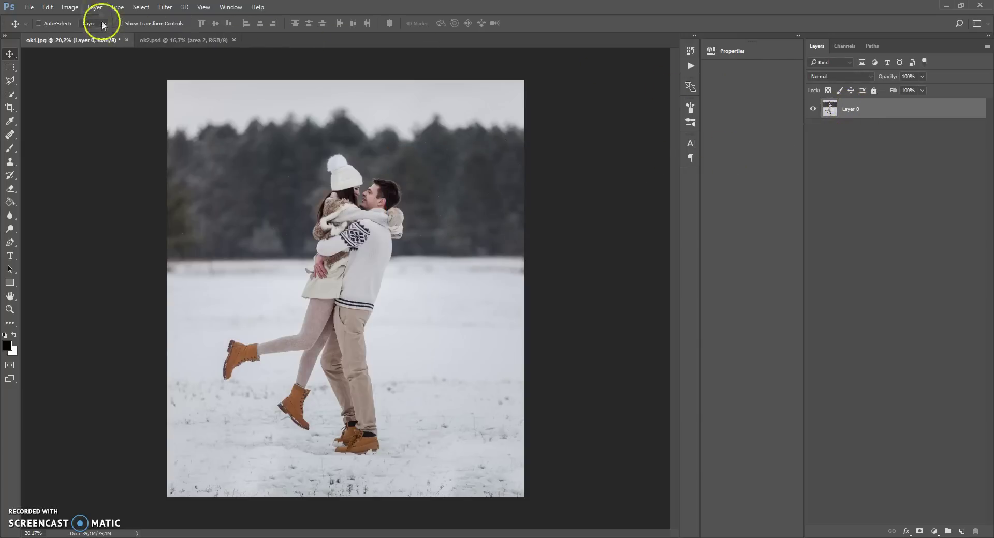
click(95, 7)
mouse_move(114, 19)
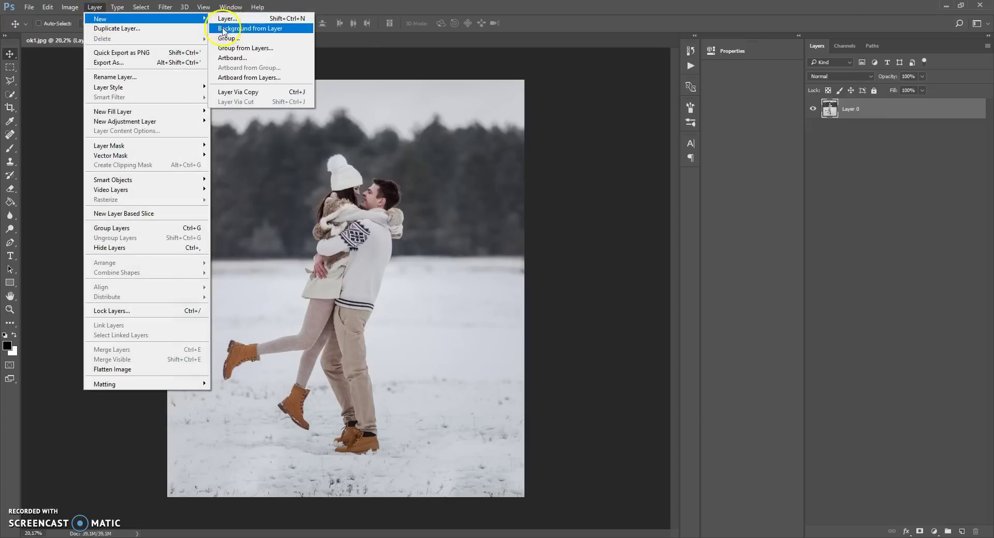
click(262, 32)
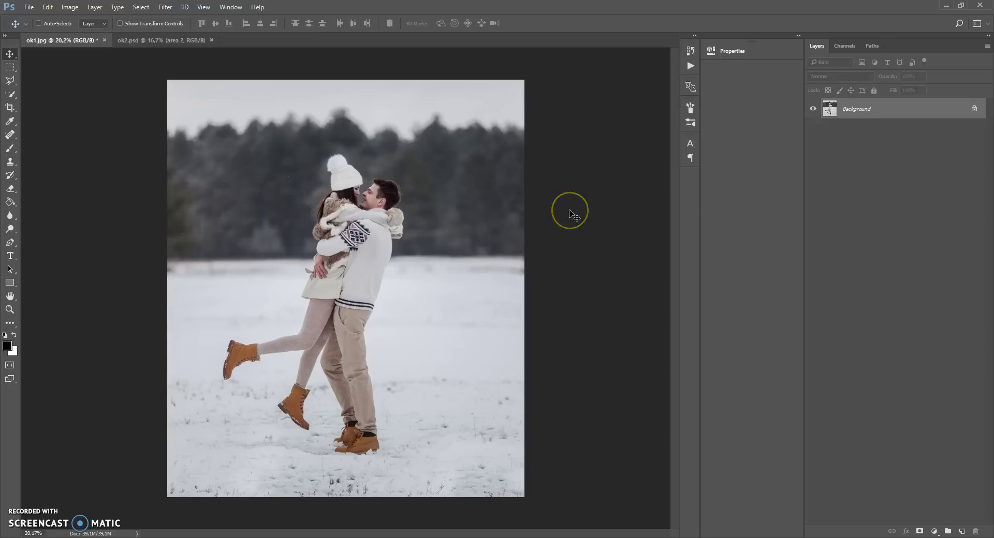
- Load the Christmas Lights Brushes file into the brush presets through Edit > Presets > Preset Manager
click(47, 6)
mouse_move(64, 322)
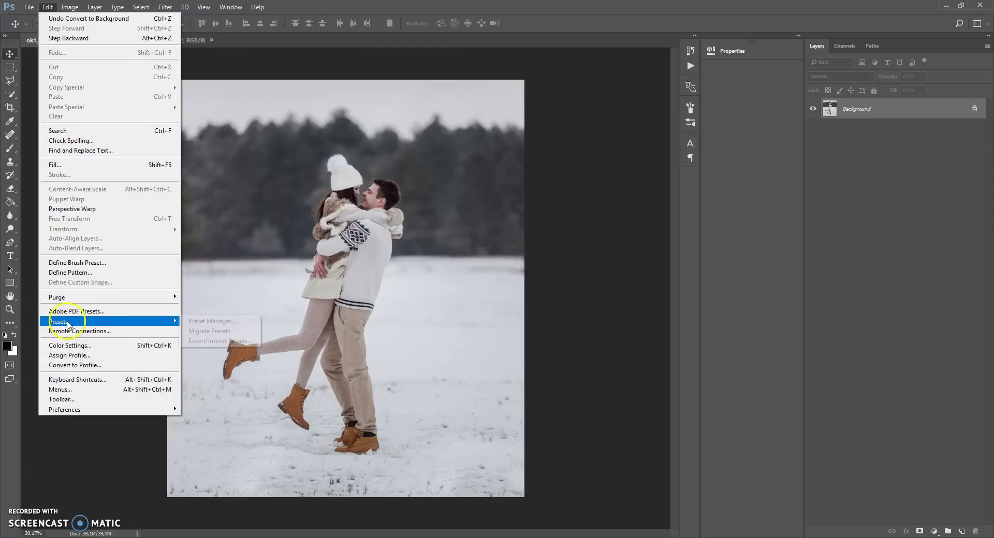
click(199, 322)
click(407, 126)
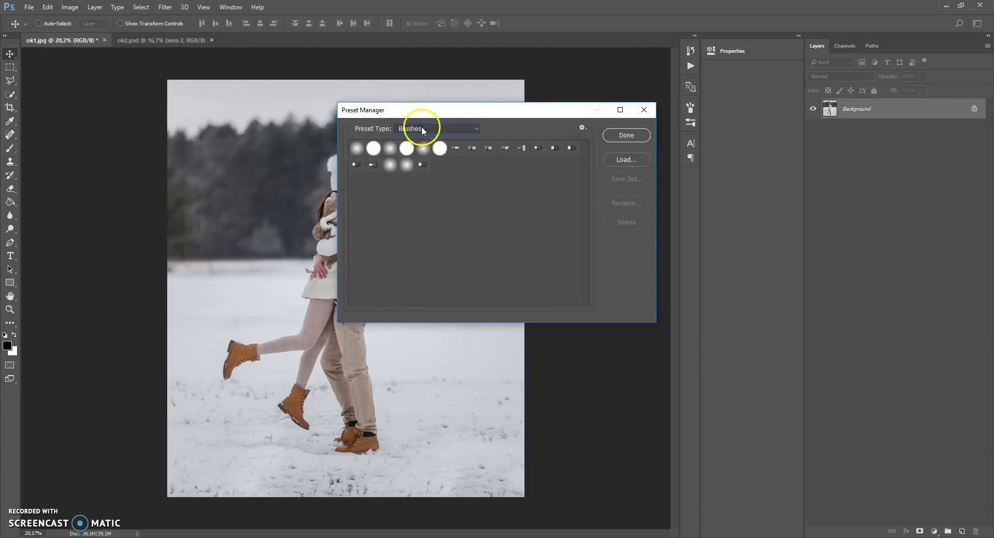
click(626, 160)
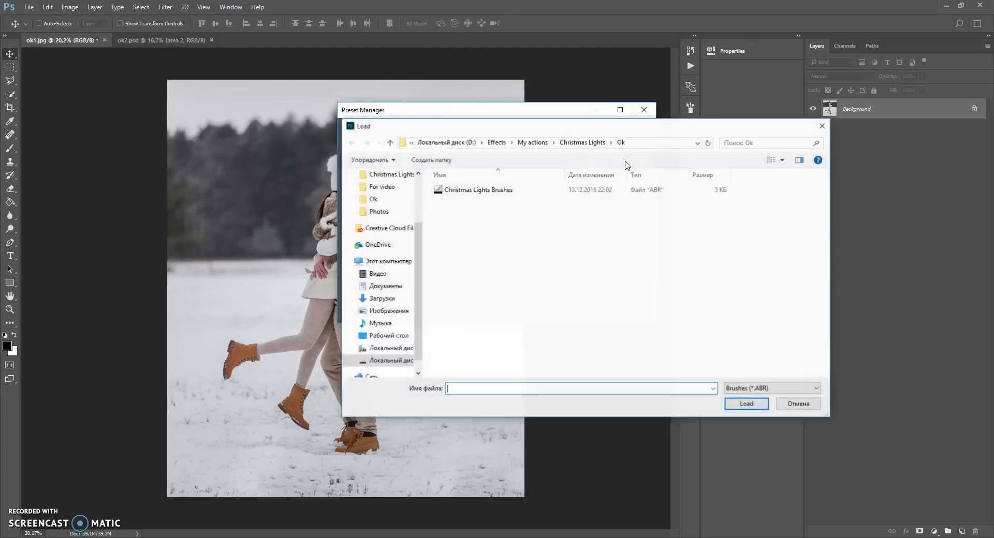
click(466, 194)
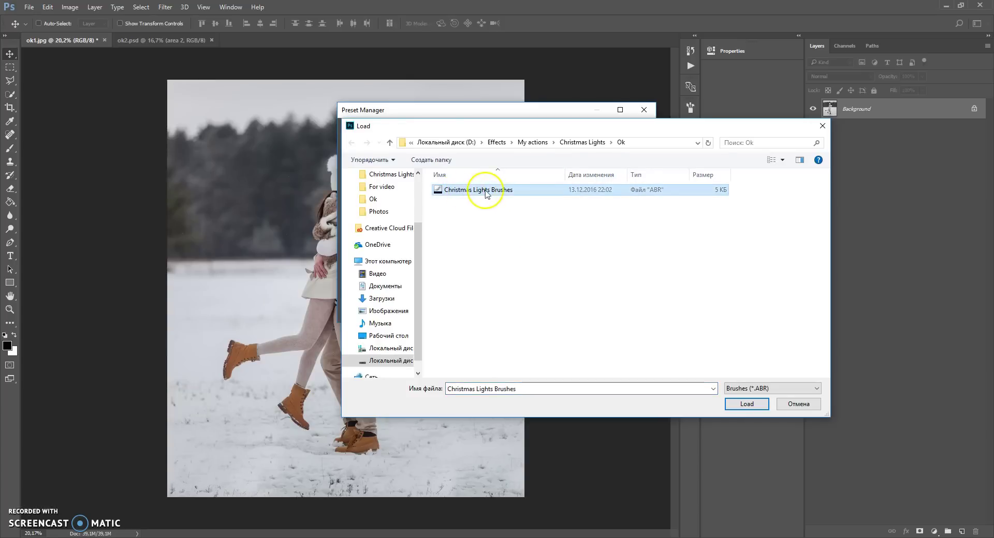
double_click(487, 190)
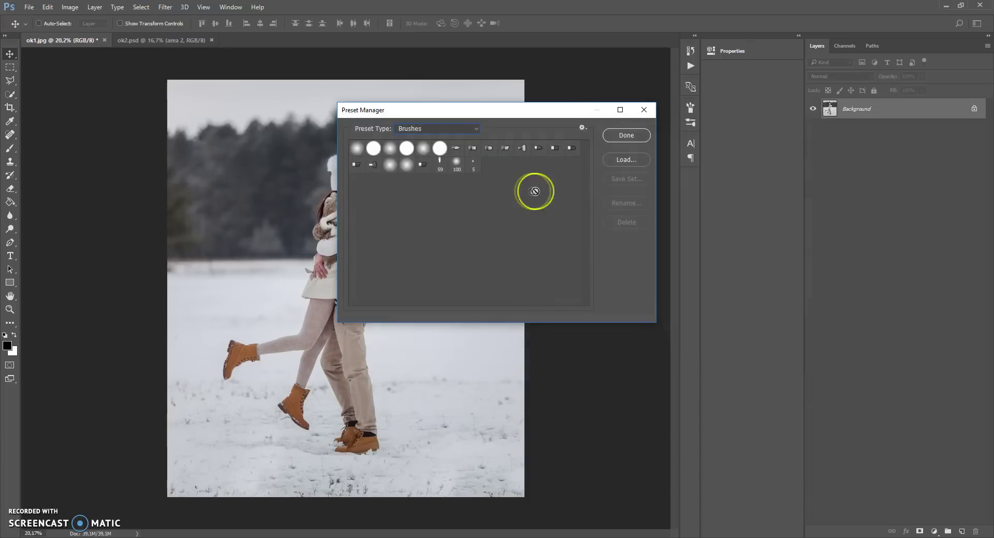
click(626, 136)
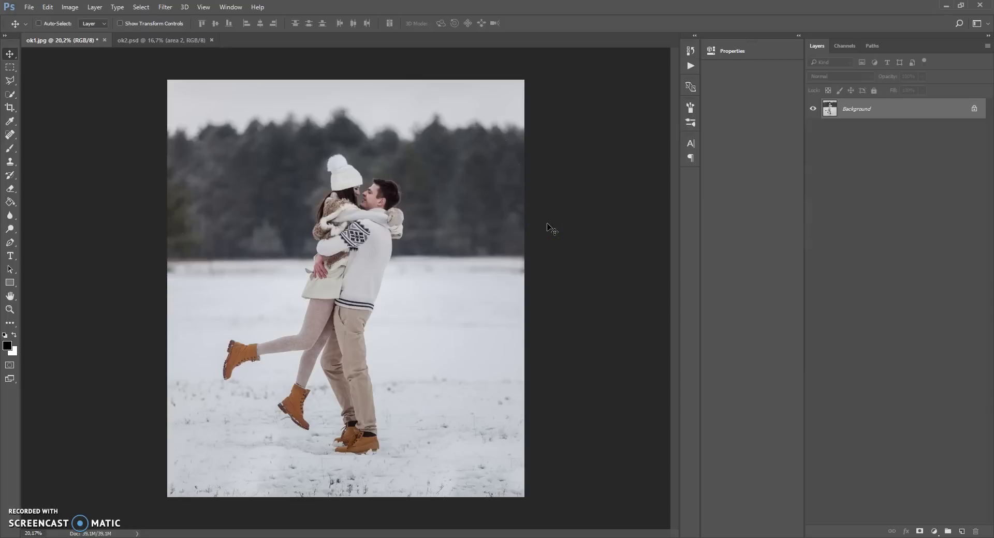
- Switch Preset Manager to Patterns and load the Christmas Lights Patterns file
click(47, 7)
mouse_move(160, 321)
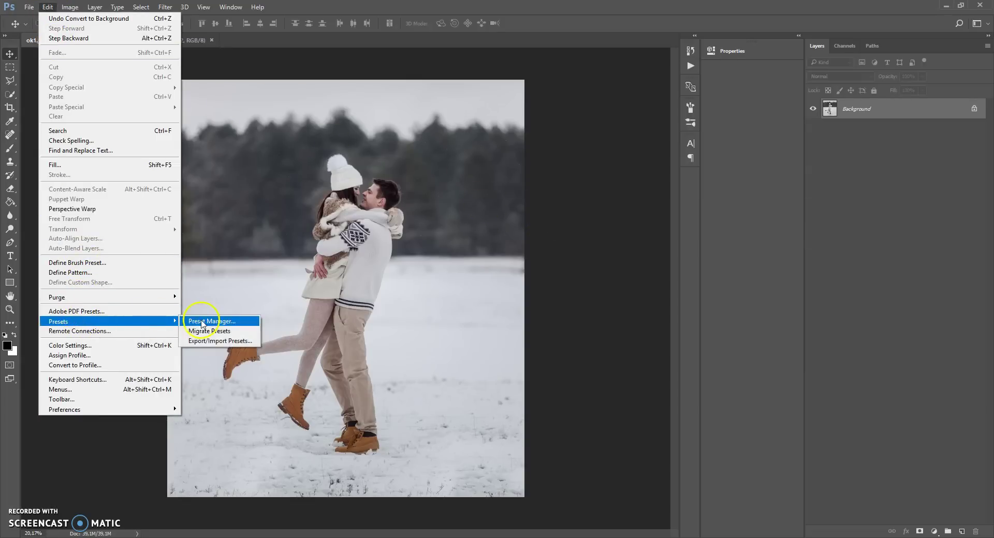
click(201, 322)
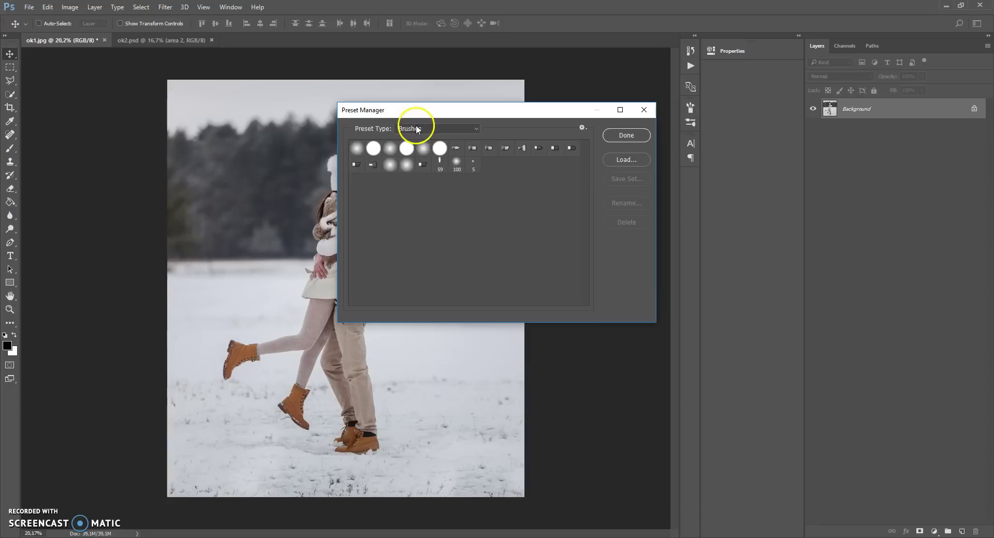
click(406, 129)
click(410, 165)
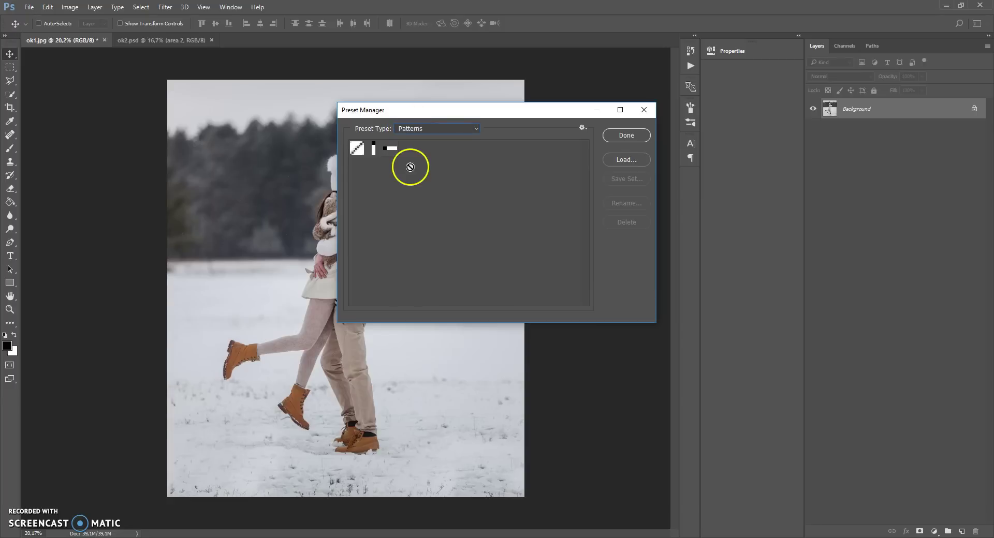
click(622, 160)
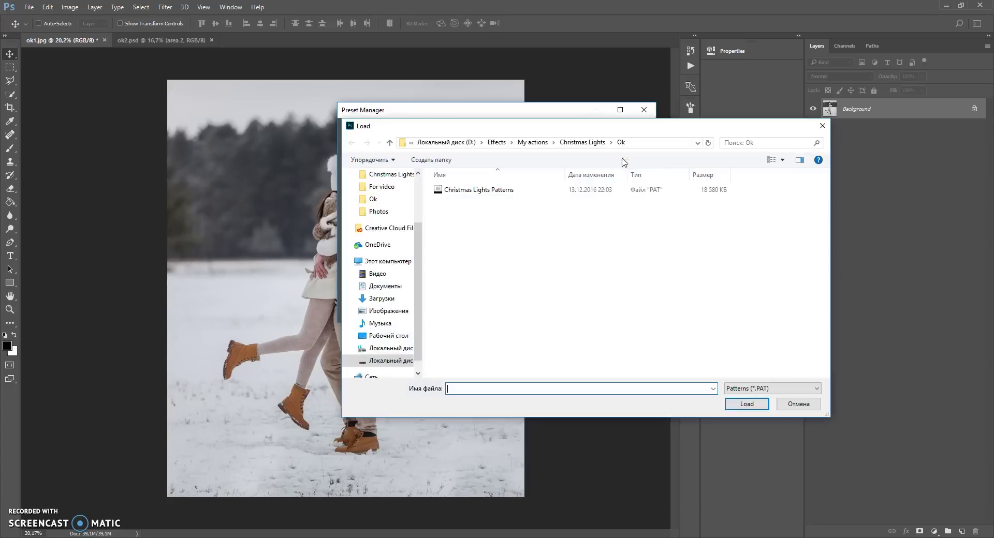
double_click(468, 195)
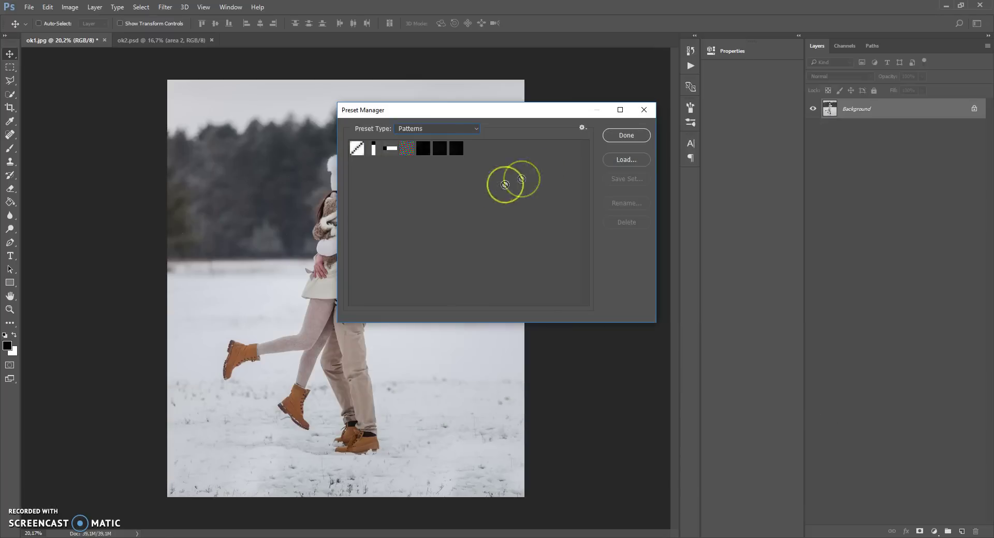
click(624, 135)
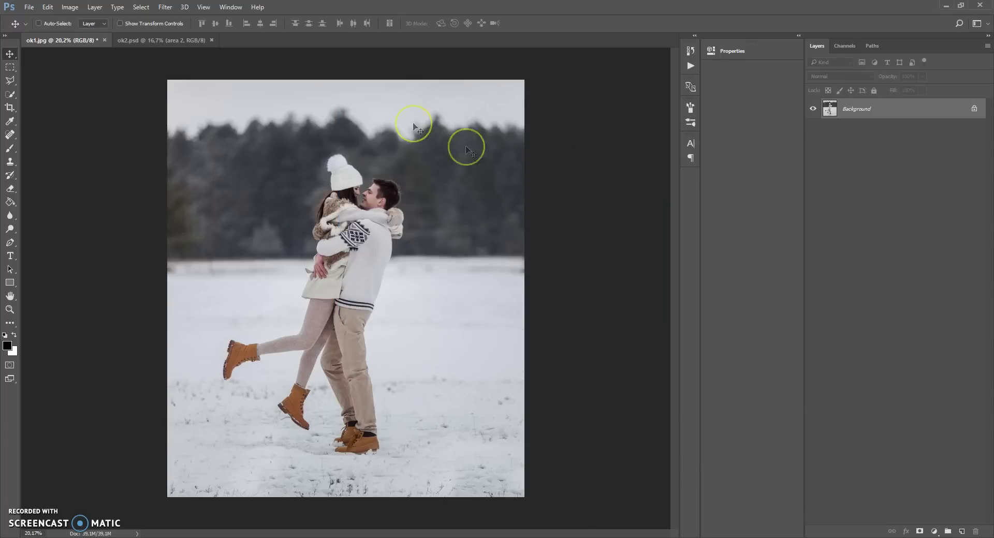
- Load Christmas Lights Photoshop Action.atn from the Actions panel menu, then collapse the panel
click(230, 7)
click(237, 77)
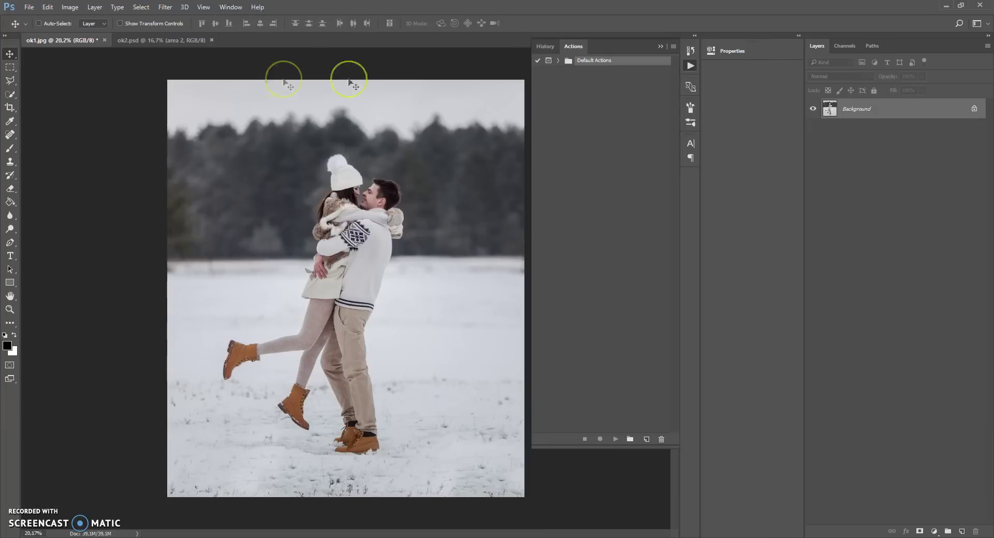
click(672, 48)
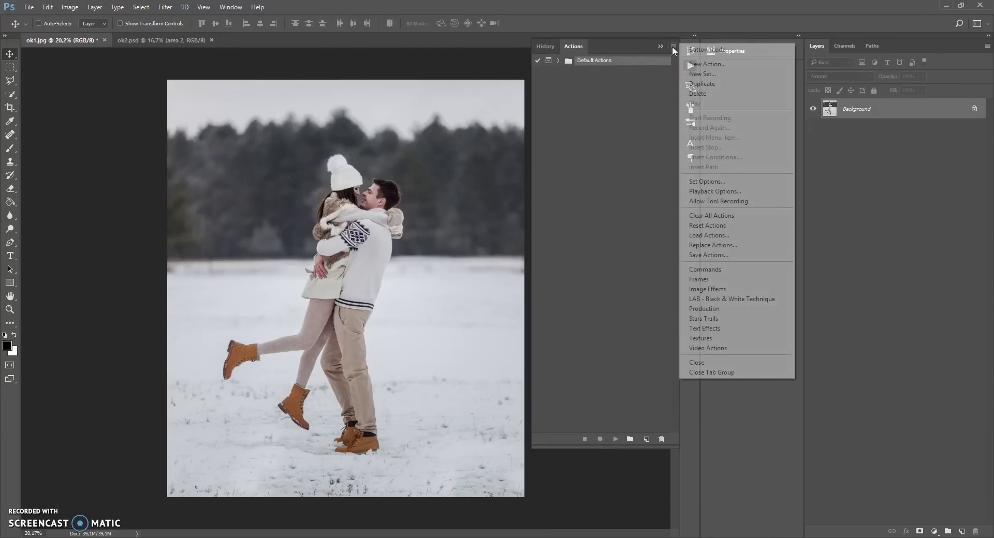
click(711, 236)
drag(332, 18, 368, 93)
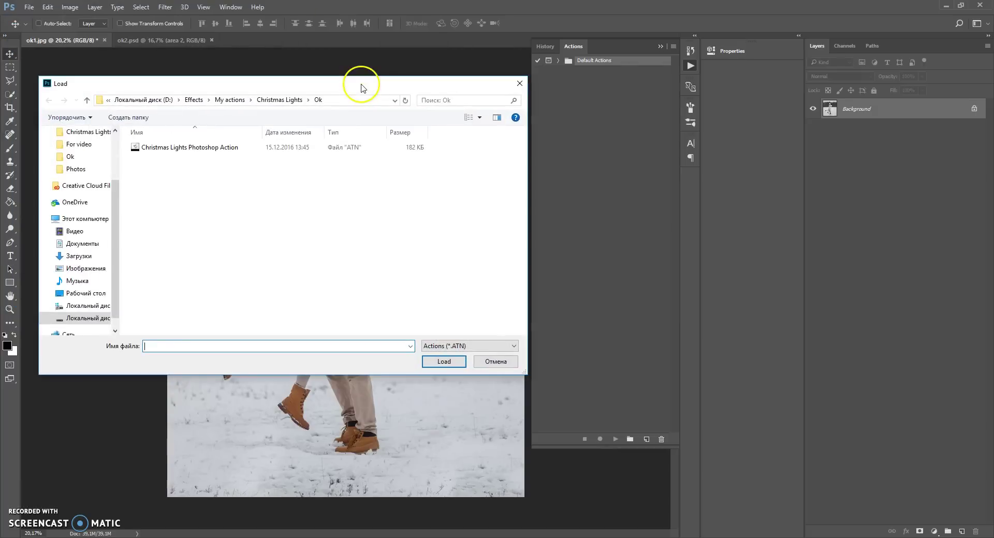
click(181, 149)
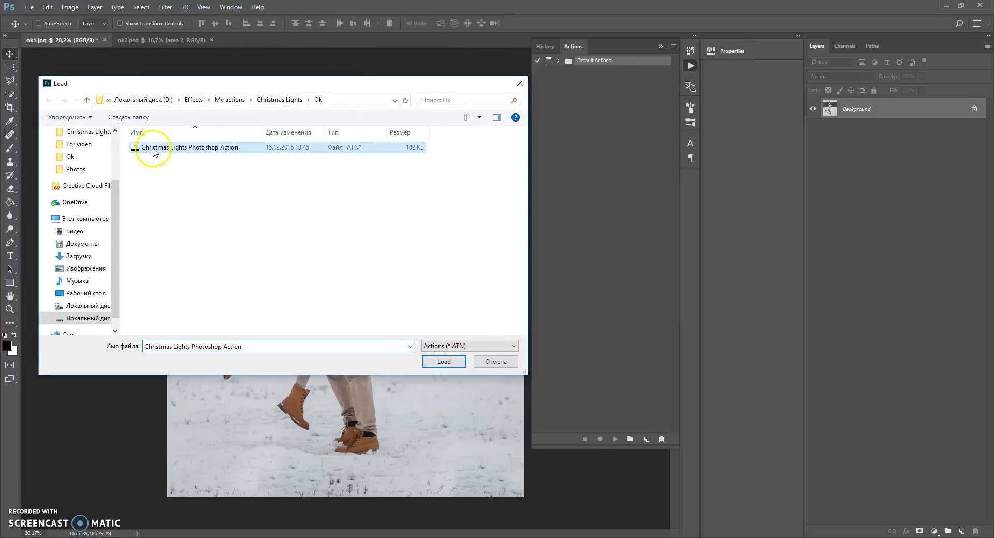
double_click(226, 150)
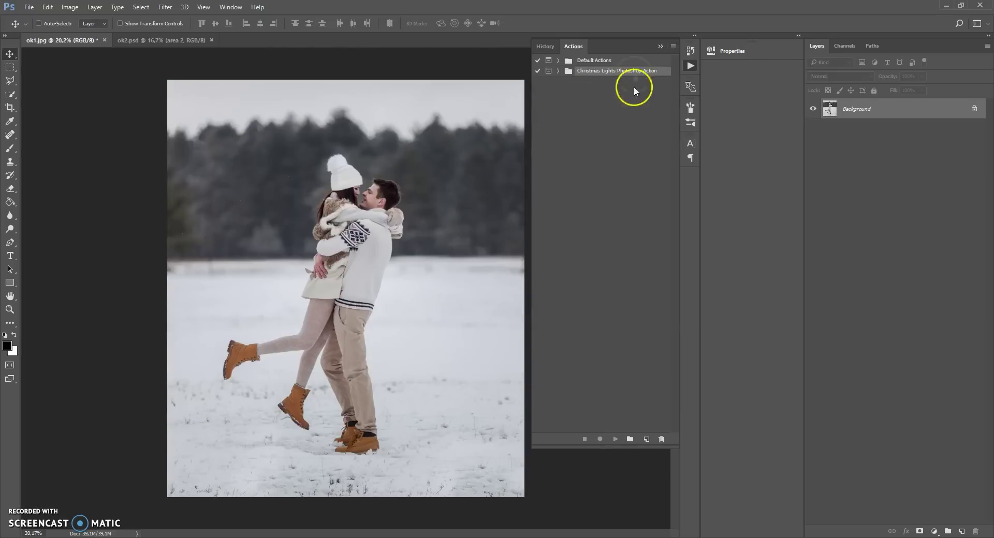
click(659, 47)
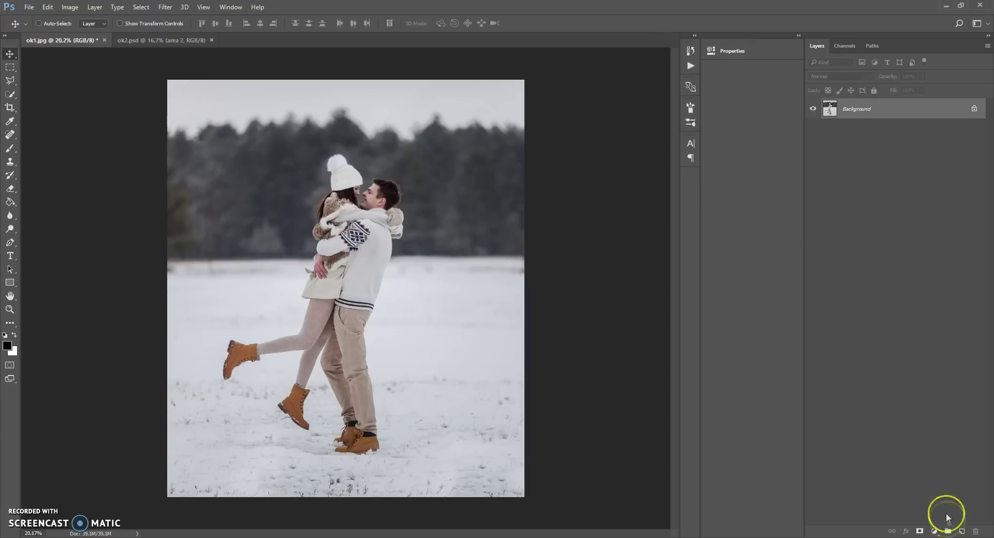
- Create a new layer and rename it 'area'
click(960, 532)
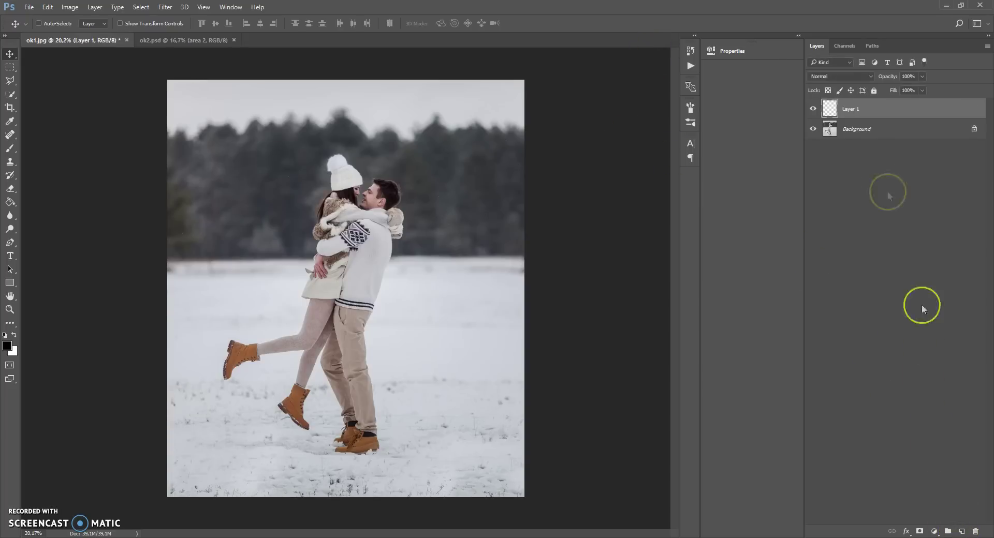
double_click(852, 110)
text(area)
click(900, 110)
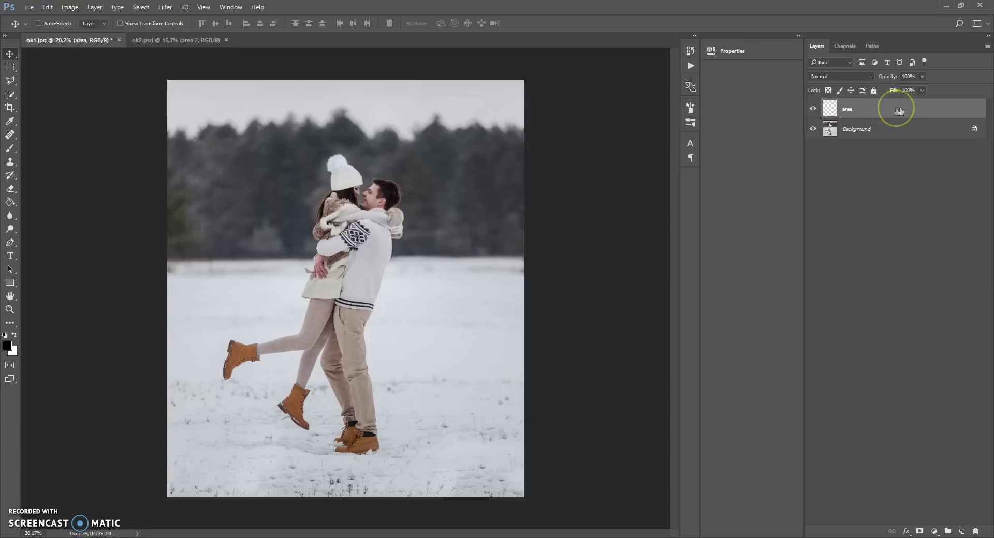
- Look through the brush, quick selection and lasso tool groups in the toolbar
scroll(376, 273, up, 2)
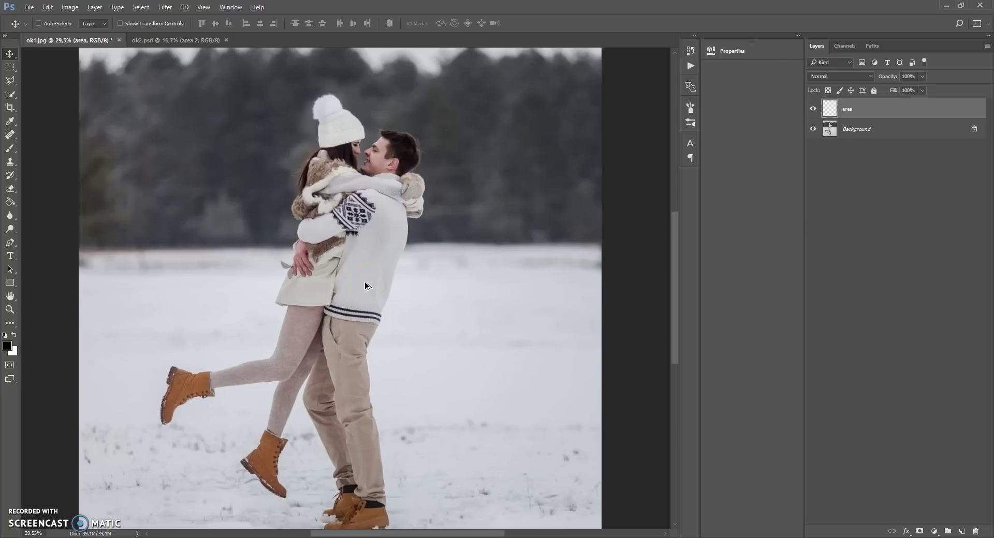
click(418, 250)
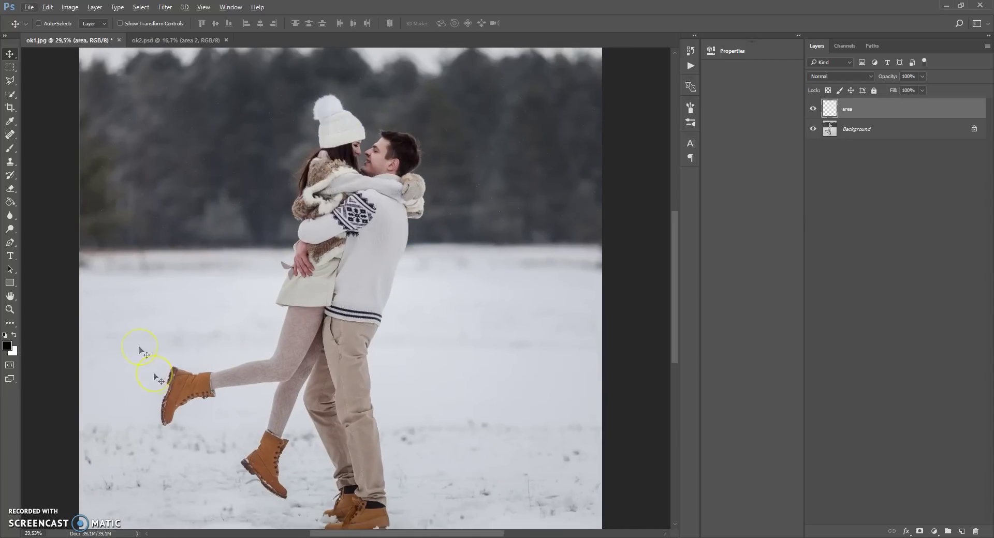
mouse_move(8, 152)
mouse_down()
mouse_move(17, 140)
mouse_move(49, 145)
mouse_up()
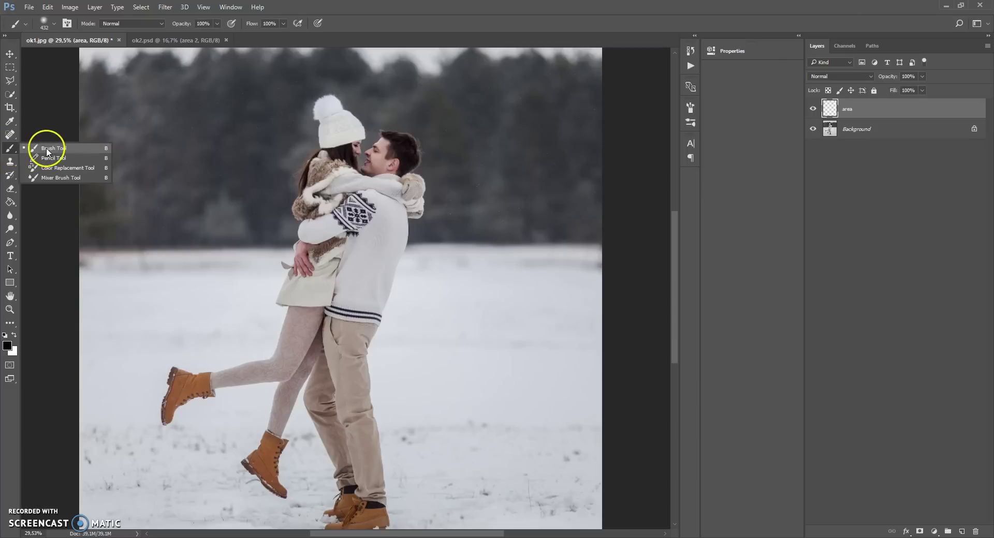
drag(9, 99, 51, 107)
mouse_move(10, 81)
mouse_down()
mouse_move(54, 85)
mouse_move(54, 96)
mouse_move(52, 82)
mouse_move(11, 97)
mouse_move(50, 105)
mouse_move(50, 95)
mouse_up()
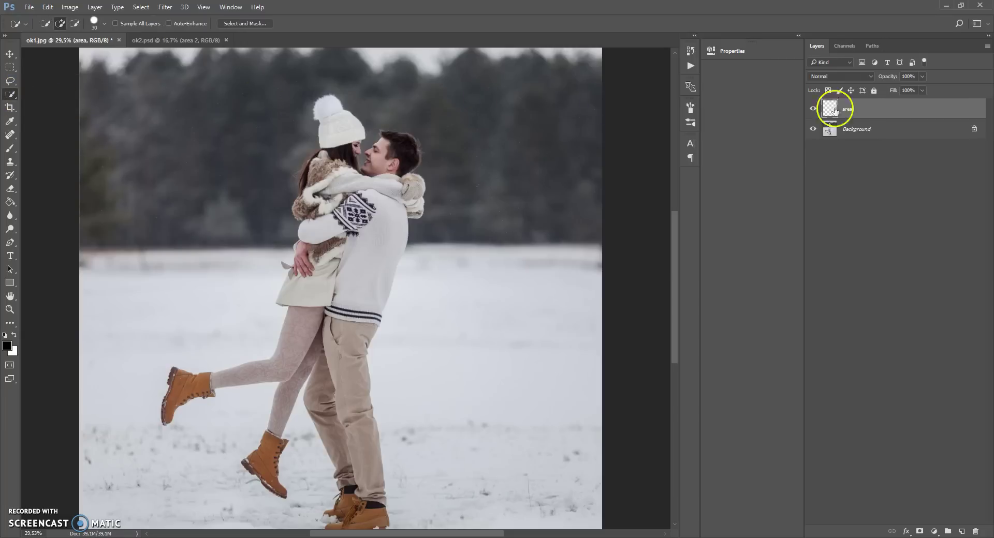
- On the Background layer, quick-select the woman's hat, hair, shoulder, coat flap and tights
click(830, 129)
mouse_move(334, 135)
mouse_down()
mouse_move(330, 176)
mouse_move(324, 159)
mouse_move(312, 172)
mouse_move(316, 156)
mouse_move(303, 188)
mouse_move(322, 151)
mouse_move(299, 177)
mouse_move(313, 184)
mouse_move(304, 215)
mouse_move(314, 237)
mouse_move(292, 281)
mouse_up()
scroll(279, 280, up, 5)
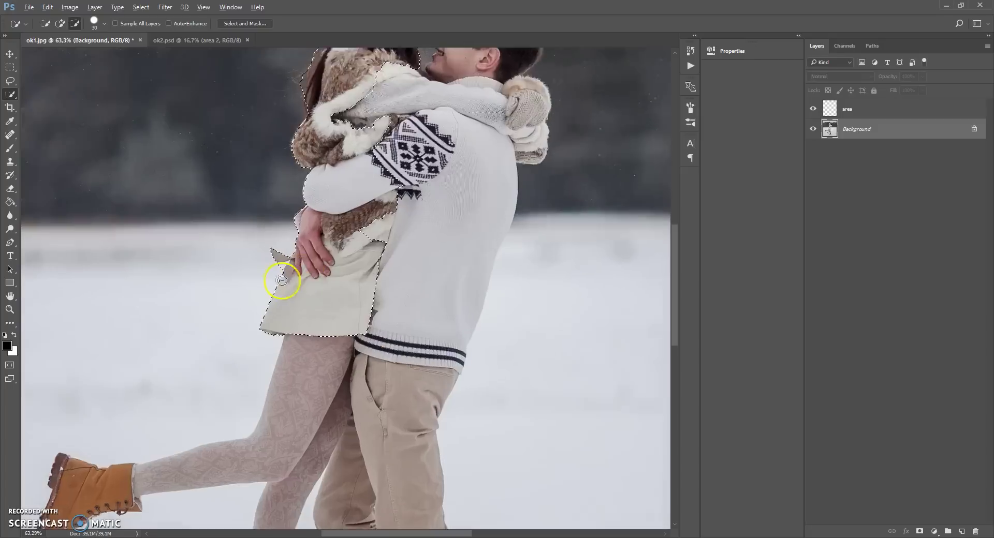
mouse_move(282, 265)
mouse_down()
mouse_move(318, 279)
mouse_move(330, 369)
mouse_move(298, 415)
mouse_move(294, 451)
mouse_move(317, 425)
mouse_move(298, 346)
mouse_up()
scroll(317, 393, down, 5)
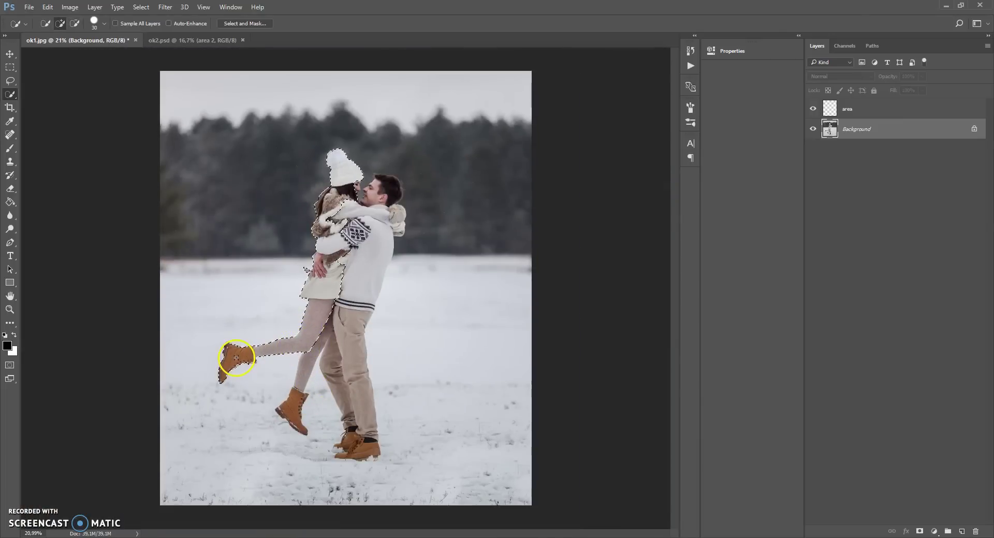
scroll(243, 365, up, 4)
mouse_move(375, 353)
mouse_down()
mouse_move(358, 374)
mouse_move(335, 461)
mouse_move(332, 437)
mouse_up()
scroll(340, 422, down, 3)
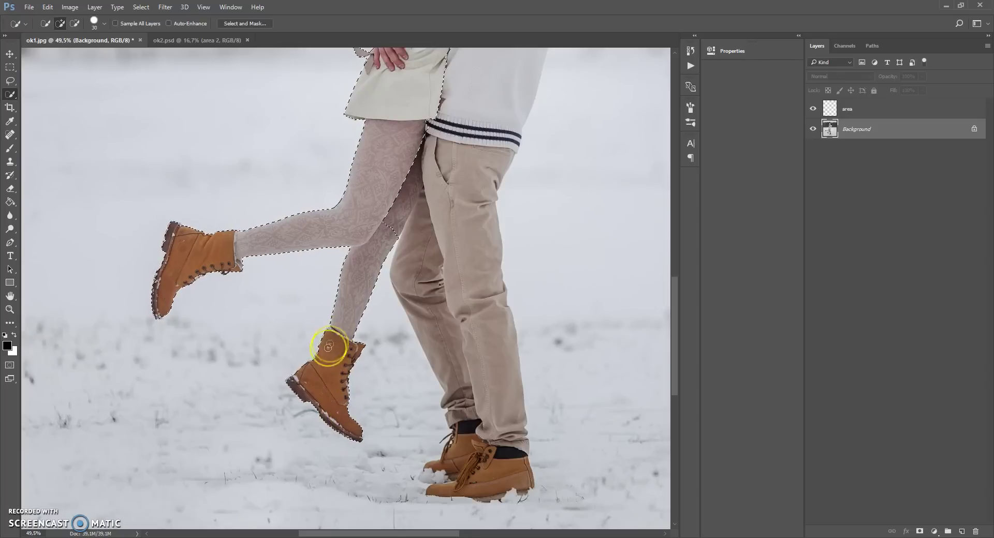
- Extend the selection down the man's trouser leg and over his sweater
scroll(381, 317, up, 2)
mouse_move(413, 262)
mouse_down()
mouse_move(421, 281)
mouse_move(415, 351)
mouse_move(430, 379)
mouse_up()
scroll(433, 335, down, 3)
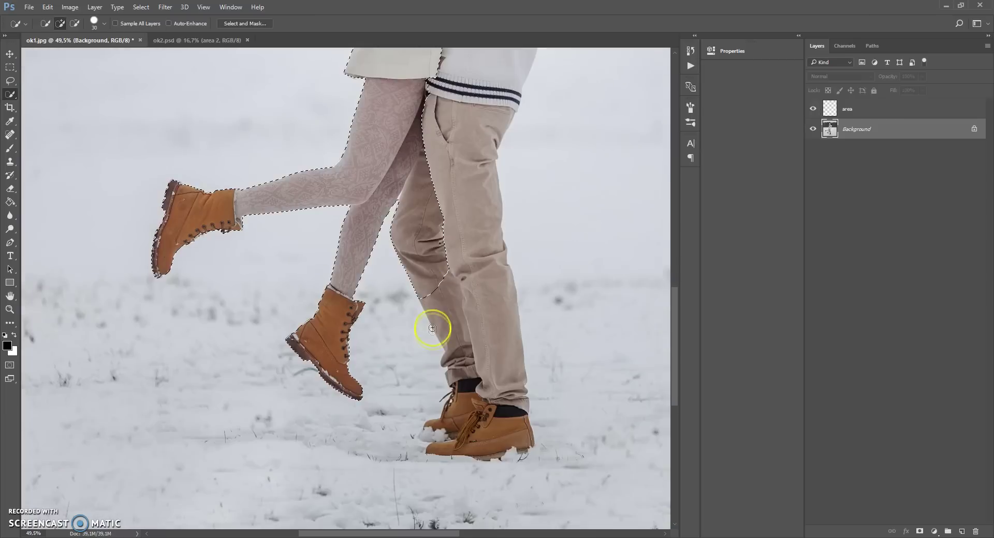
mouse_move(433, 275)
mouse_down()
mouse_move(465, 351)
mouse_move(455, 419)
mouse_move(499, 430)
mouse_move(521, 419)
mouse_move(473, 159)
mouse_up()
scroll(481, 169, up, 6)
mouse_move(473, 332)
mouse_down()
mouse_move(523, 173)
mouse_move(527, 255)
mouse_move(568, 185)
mouse_move(582, 216)
mouse_move(562, 177)
mouse_move(573, 181)
mouse_move(551, 182)
mouse_move(565, 187)
mouse_move(570, 177)
mouse_move(526, 177)
mouse_up()
scroll(523, 173, up, 4)
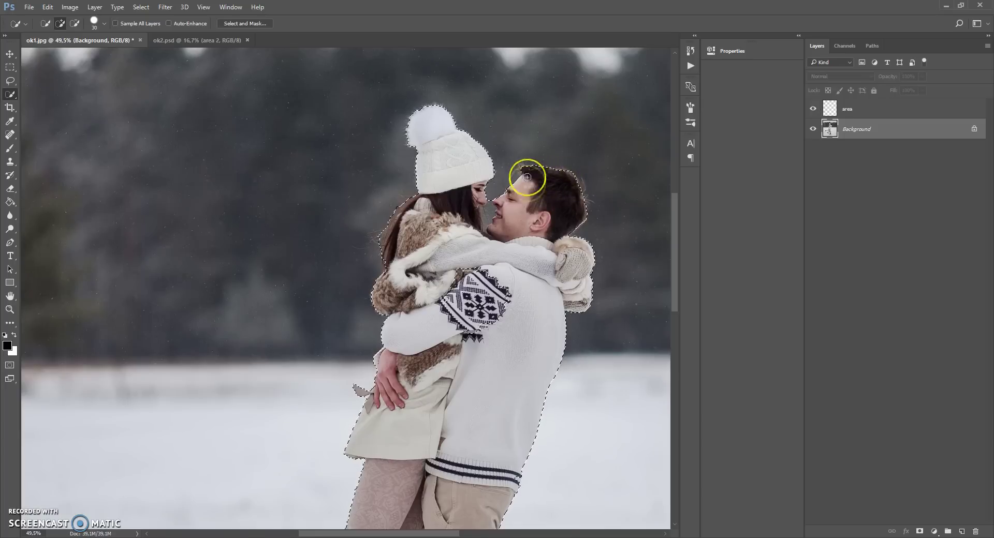
scroll(506, 217, up, 5)
- Refine the edges at the woman's chin and man's face, Alt-subtracting extra areas
drag(459, 258, 452, 265)
mouse_move(512, 213)
mouse_down()
mouse_move(501, 201)
mouse_move(512, 244)
mouse_move(498, 264)
mouse_move(505, 235)
mouse_move(496, 206)
mouse_move(451, 196)
mouse_move(443, 213)
mouse_move(451, 222)
mouse_up()
scroll(463, 152, down, 5)
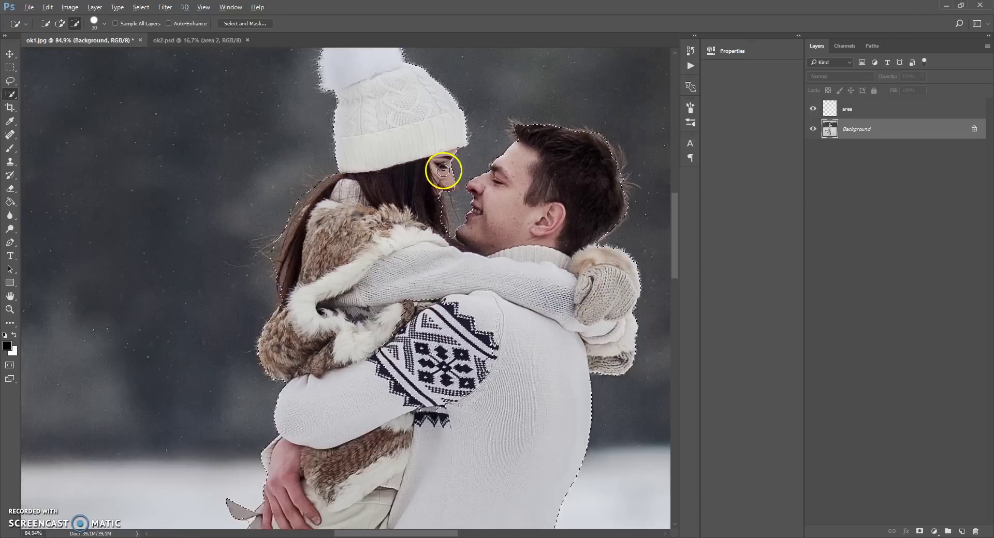
key(alt)
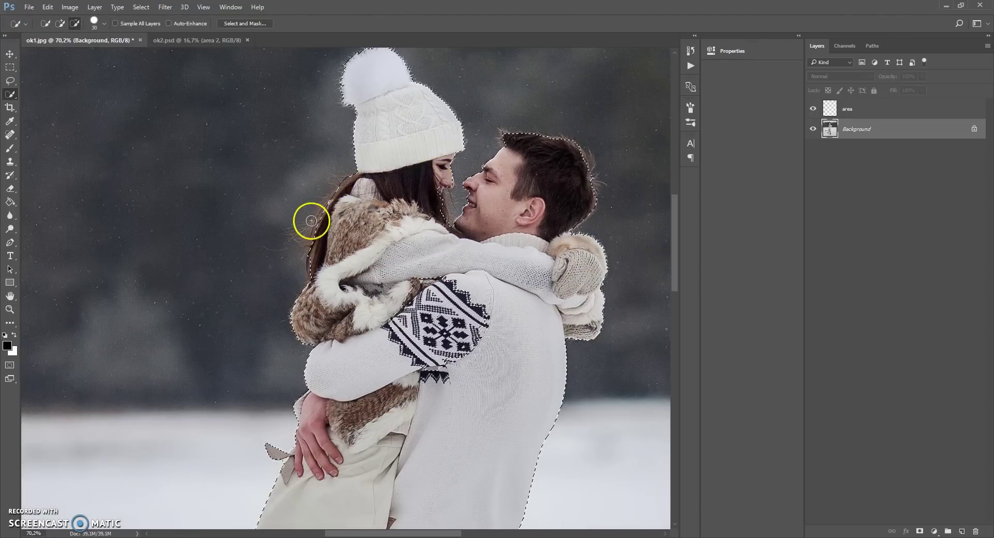
scroll(287, 195, down, 2)
key(alt)
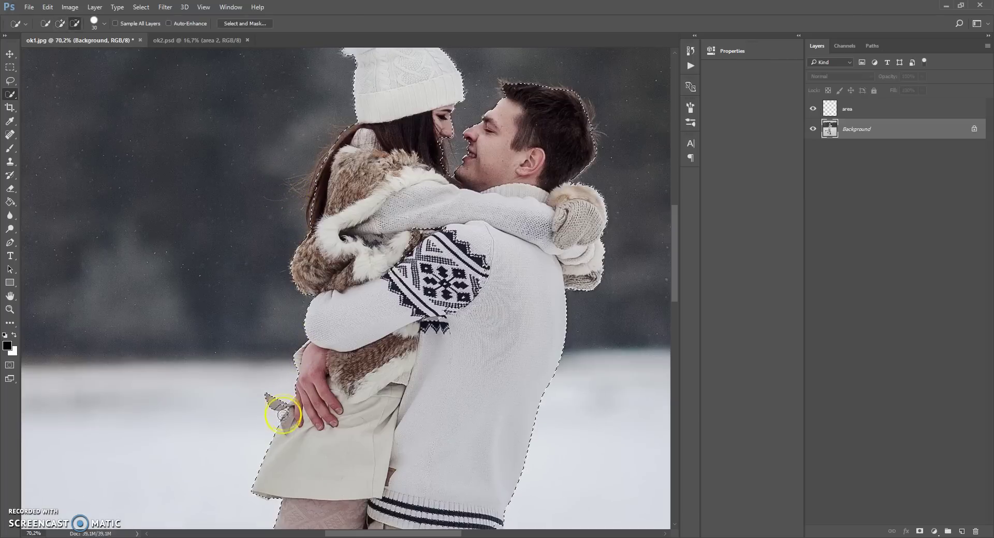
scroll(285, 412, up, 5)
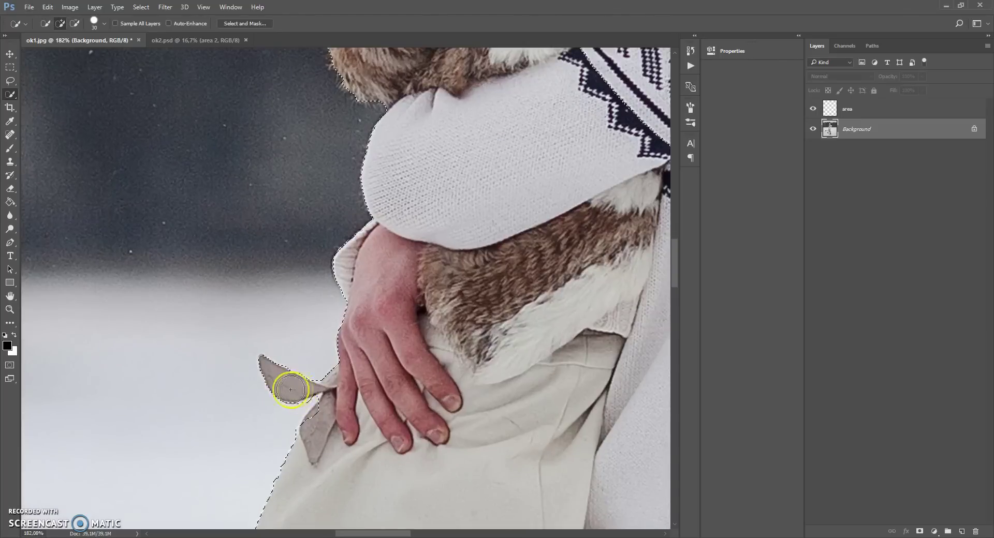
scroll(323, 359, down, 10)
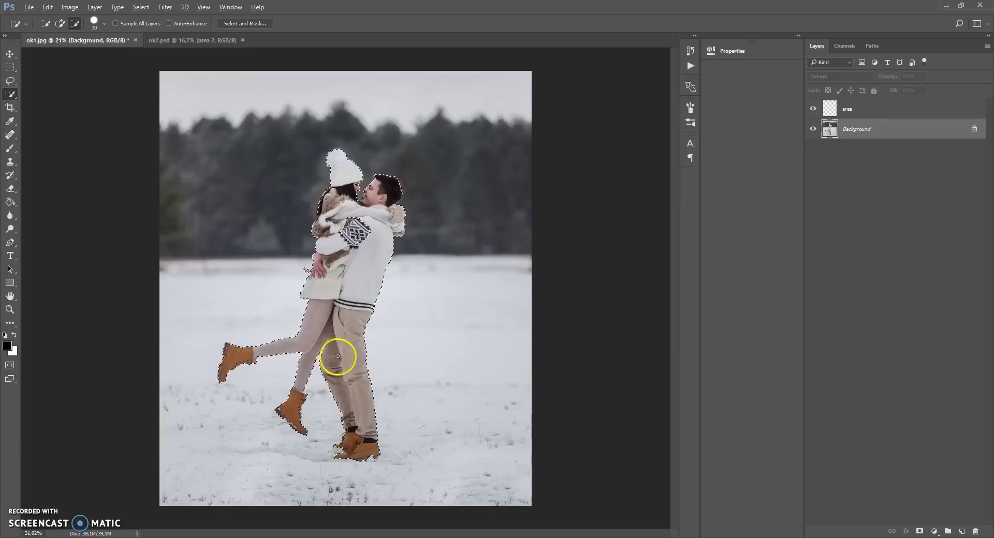
scroll(339, 357, up, 2)
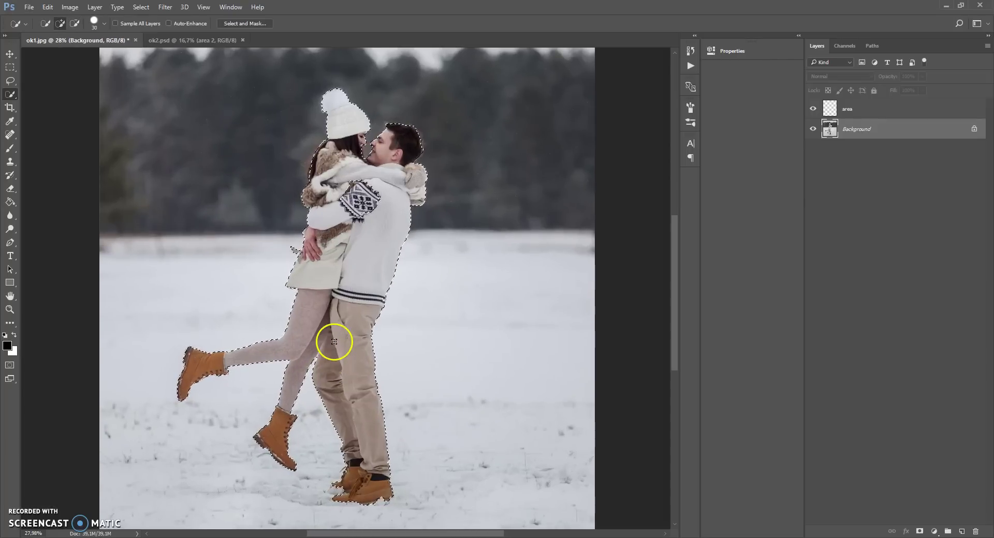
scroll(317, 339, up, 1)
scroll(317, 337, down, 1)
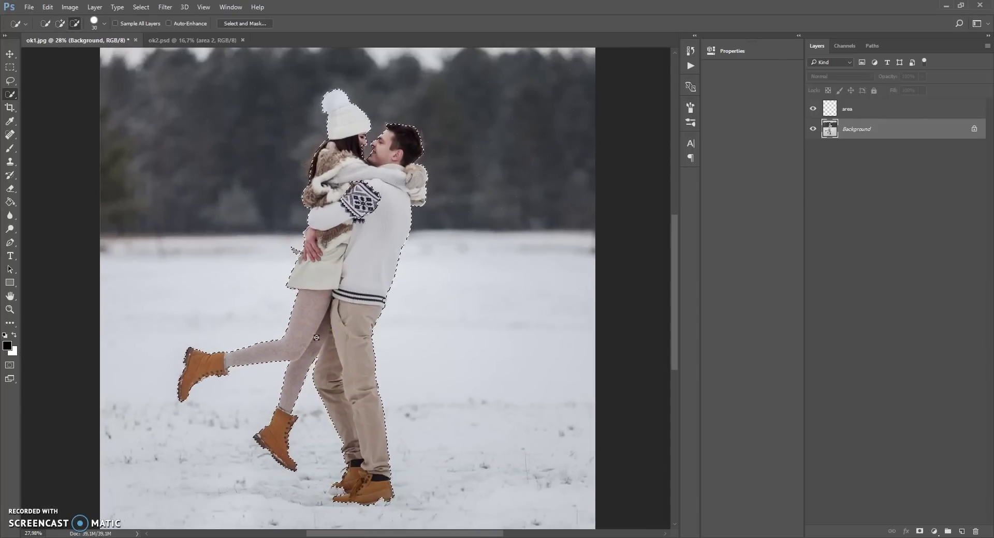
scroll(316, 325, up, 1)
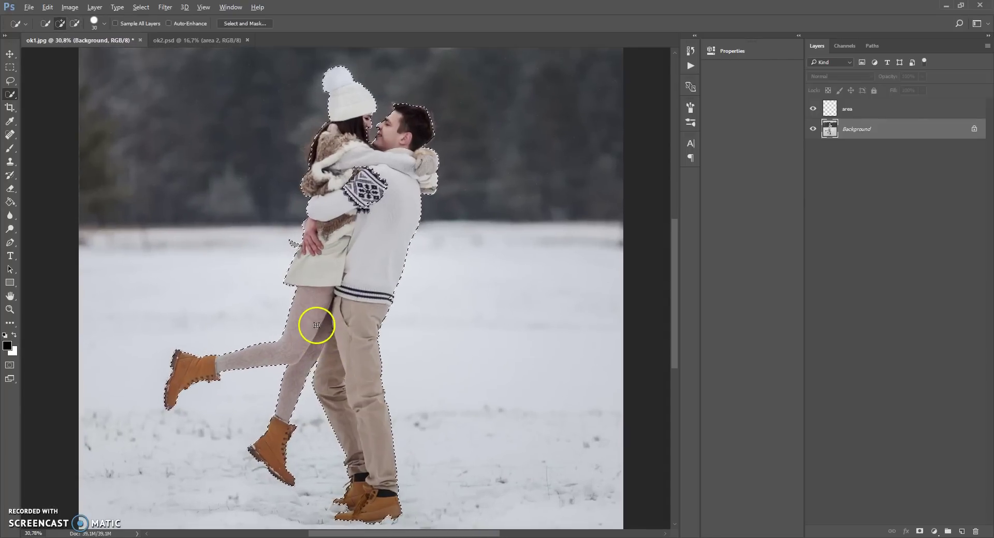
click(831, 110)
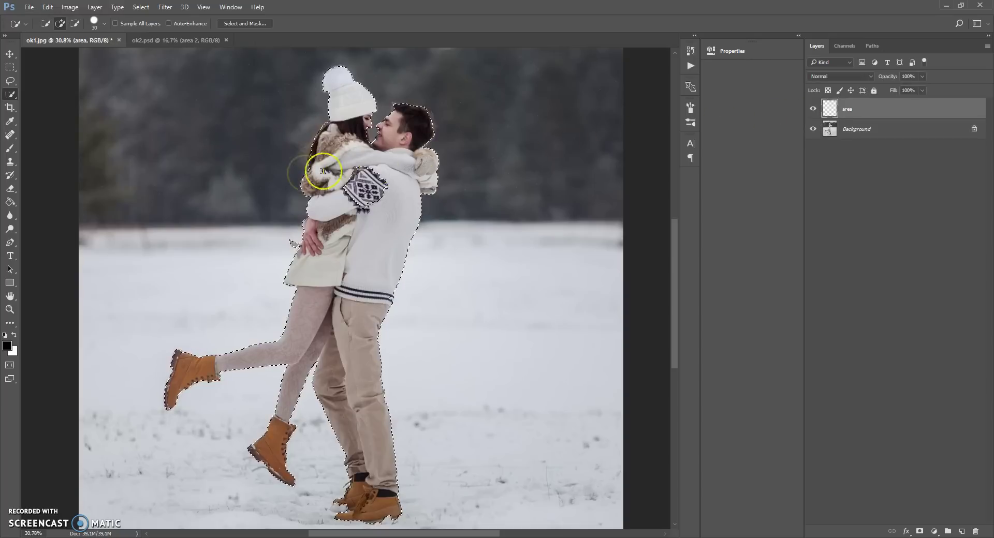
- Paint-bucket the selection bright red on the area layer, brush the gaps, and clear the selection
right_click(9, 203)
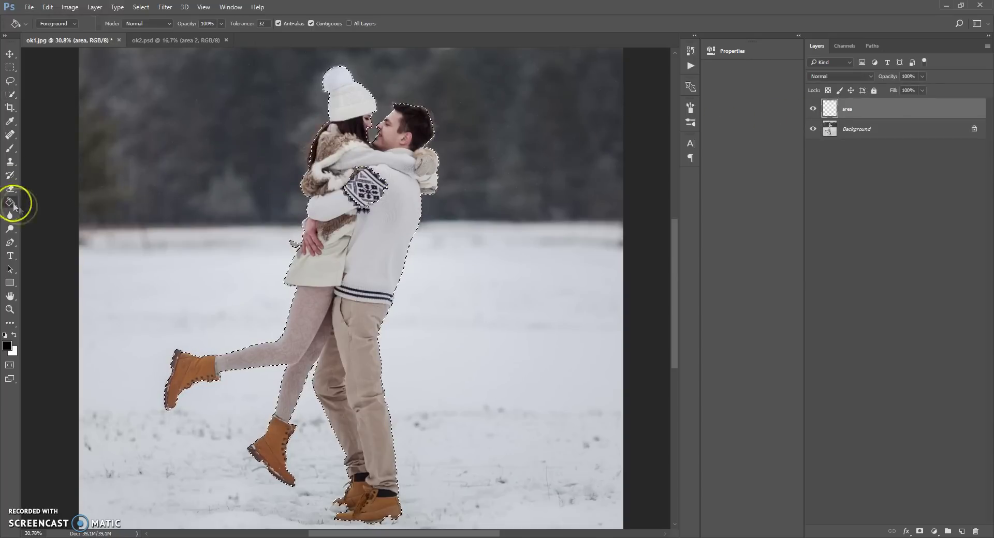
click(47, 210)
click(8, 346)
click(799, 295)
click(939, 268)
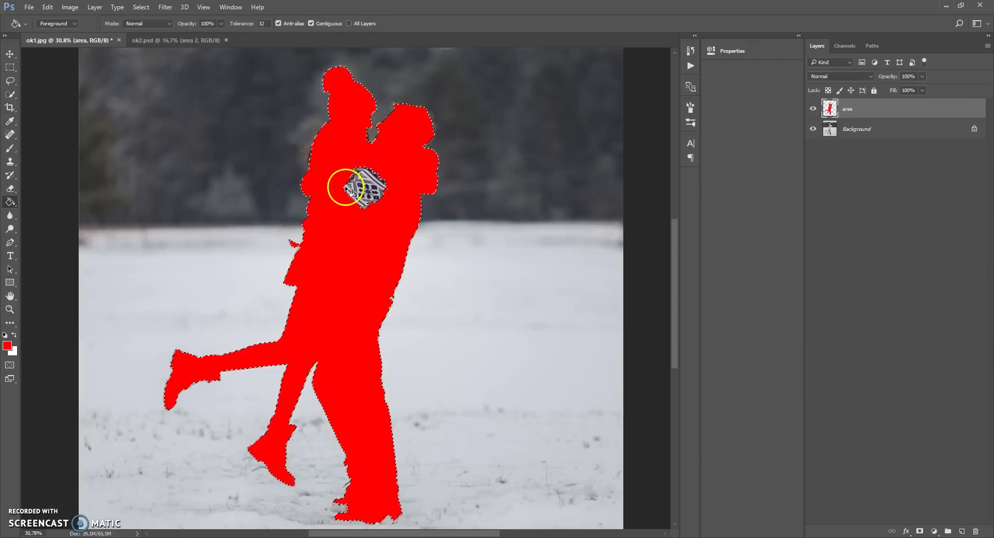
click(7, 150)
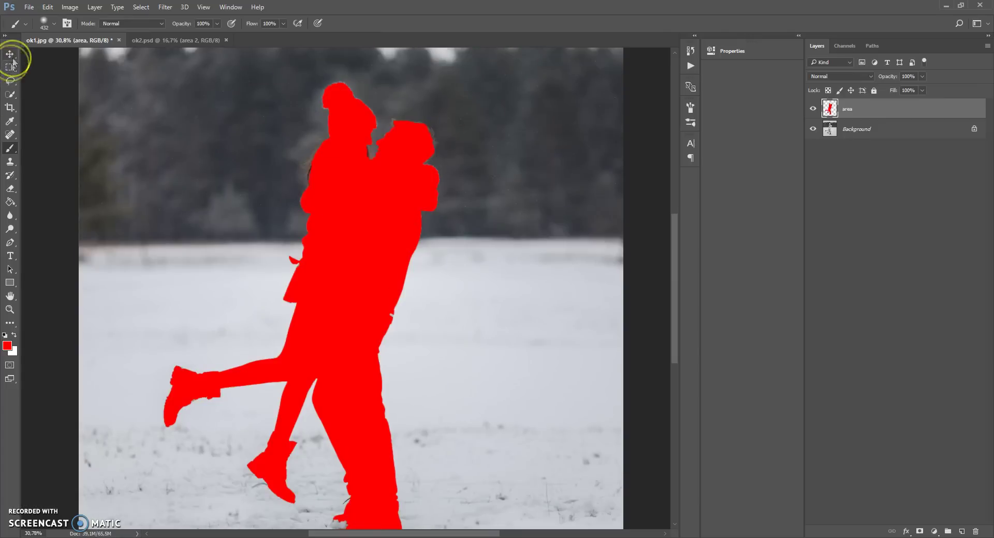
click(10, 54)
scroll(386, 188, down, 1)
scroll(384, 187, down, 1)
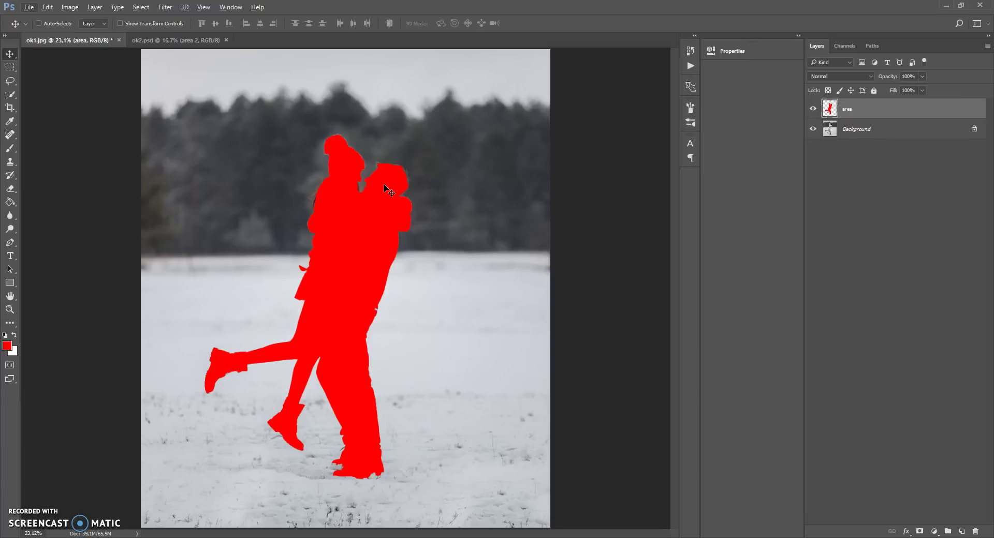
click(612, 185)
- Bring up the Actions panel and select the Christmas Lights action, expanding its steps
click(230, 7)
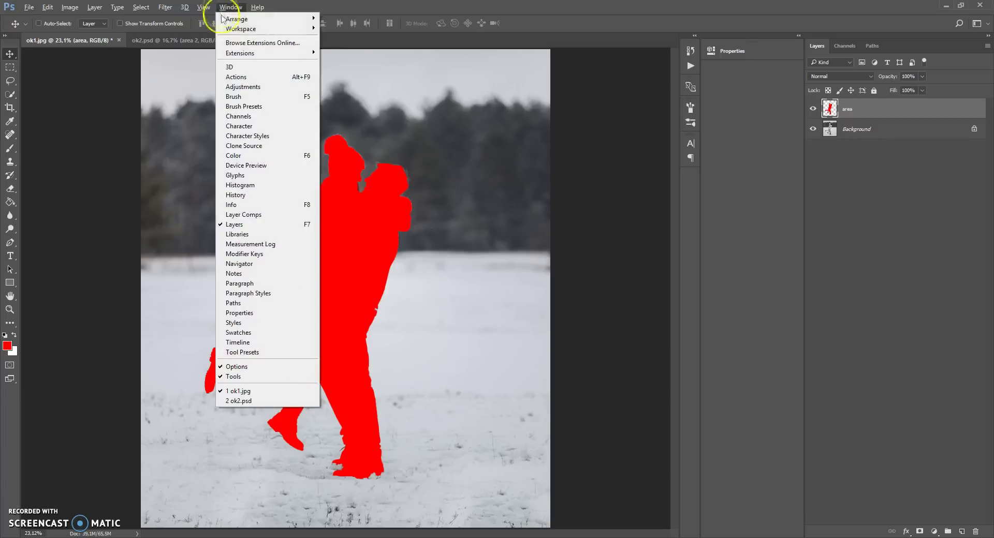
click(261, 77)
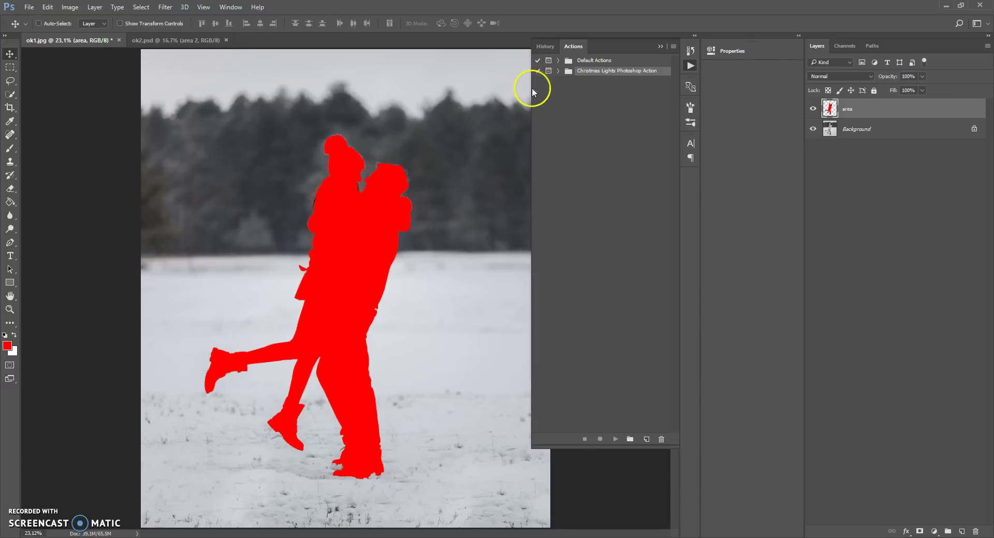
mouse_move(530, 89)
mouse_down()
mouse_move(548, 89)
mouse_move(533, 89)
mouse_up()
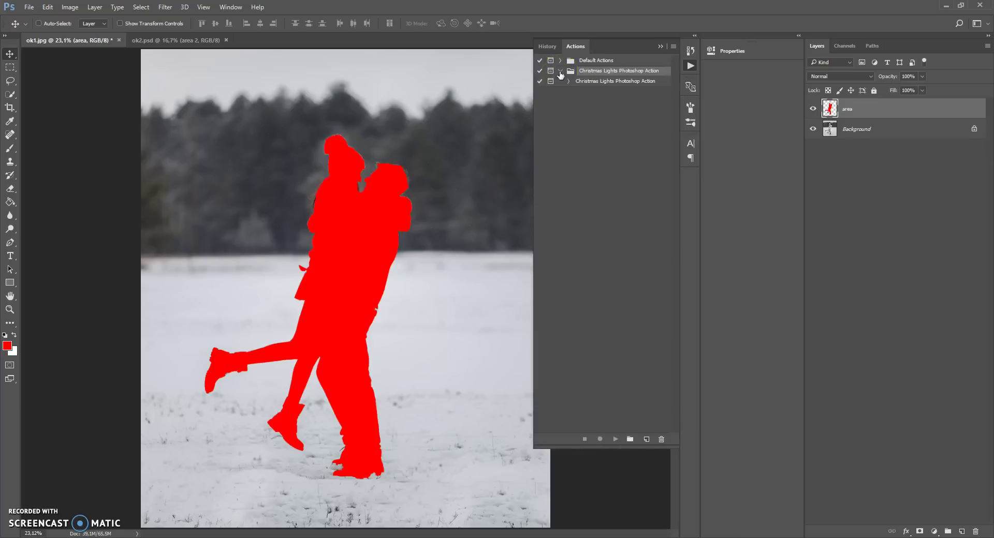
click(570, 81)
click(594, 82)
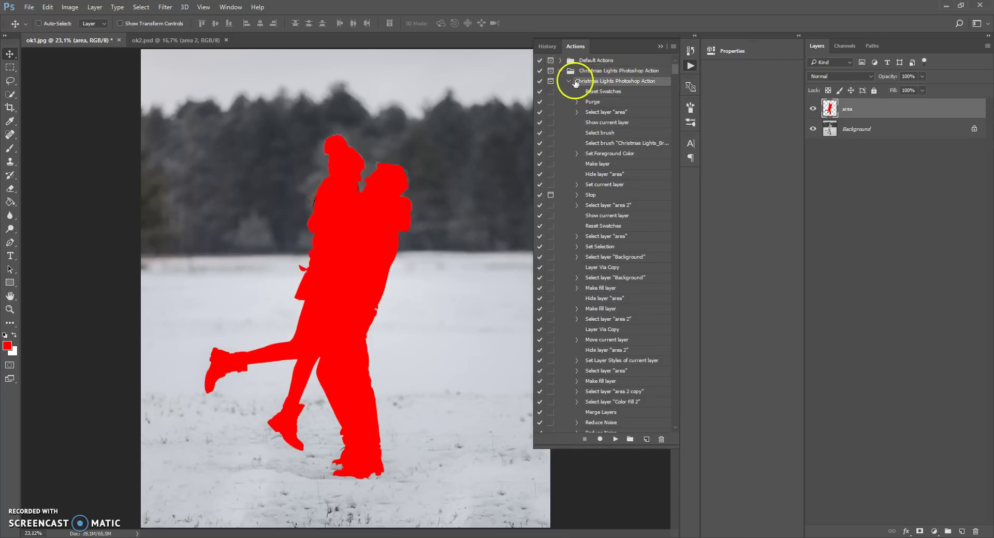
- With the Brush tool active, play the action to add 'area 2' and move its instruction message aside
key(g)
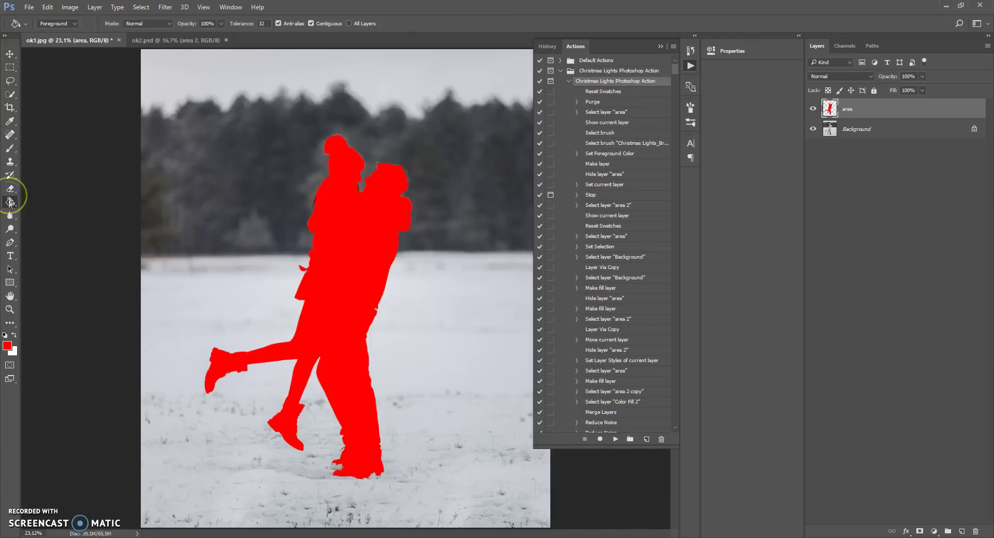
drag(10, 149, 34, 146)
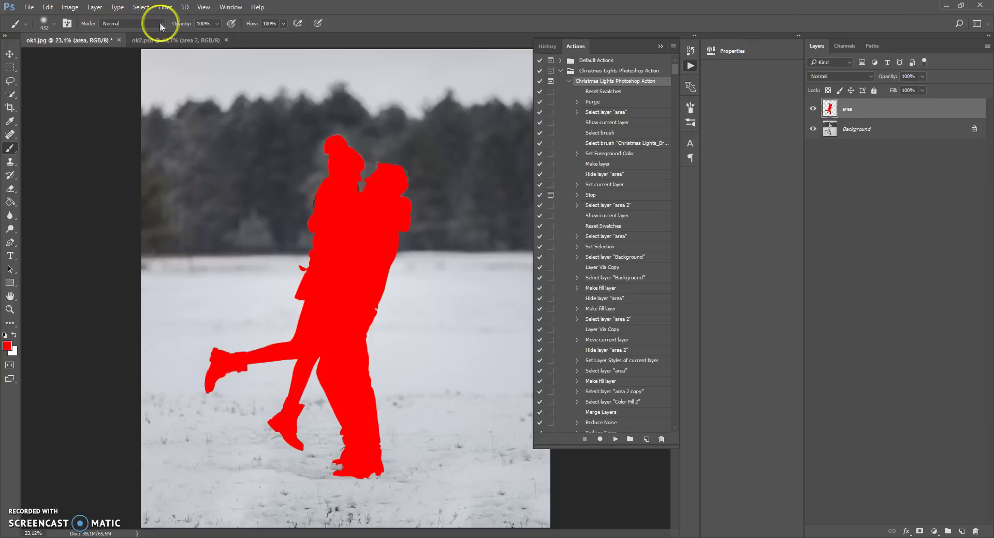
click(615, 439)
drag(454, 221, 406, 223)
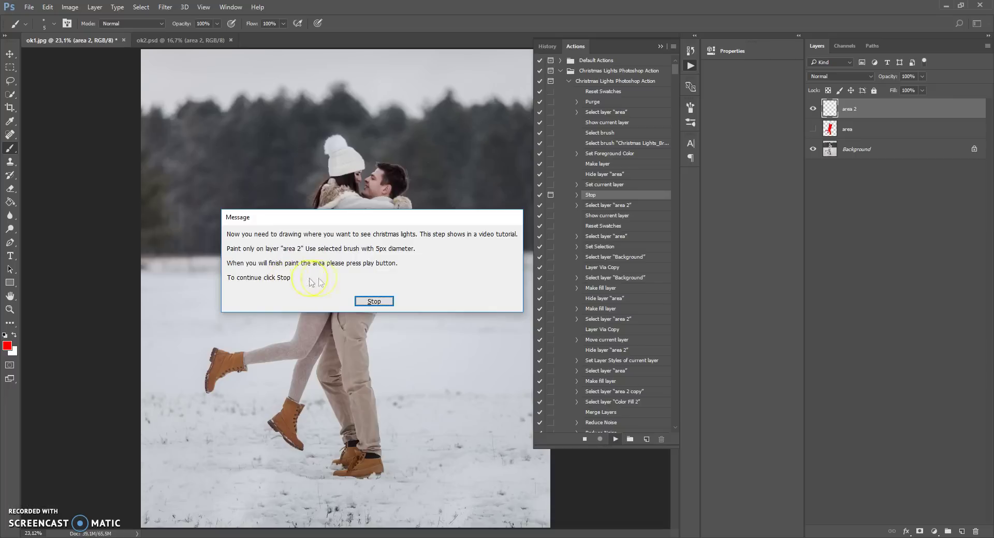
- Dismiss the action's painting instructions, zoom in on the couple, and pick the Brush tool
click(374, 302)
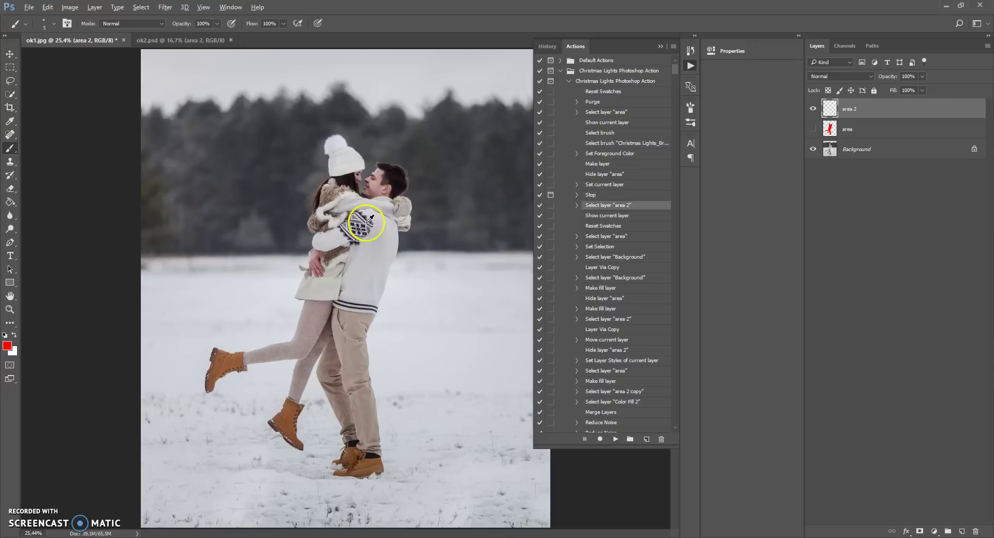
scroll(370, 219, up, 5)
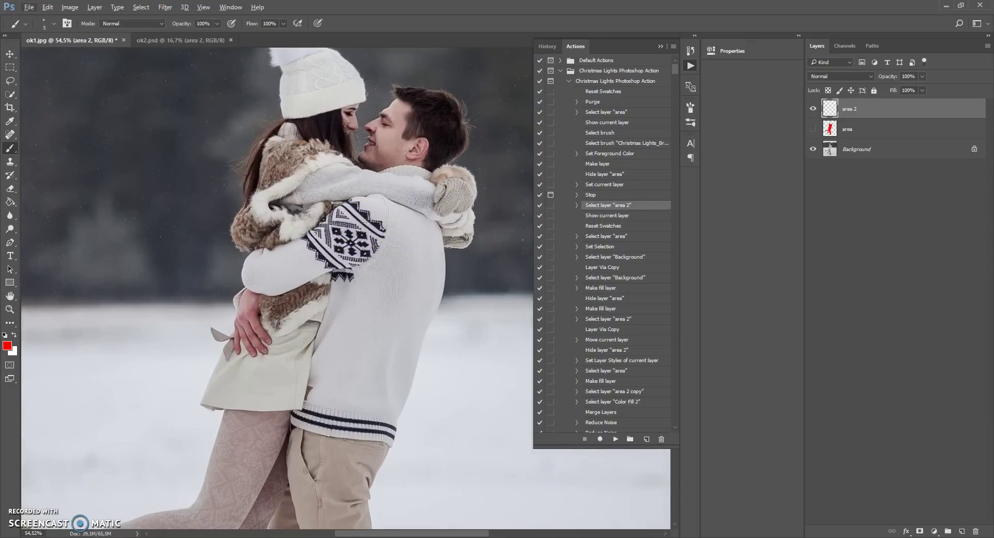
scroll(366, 222, up, 1)
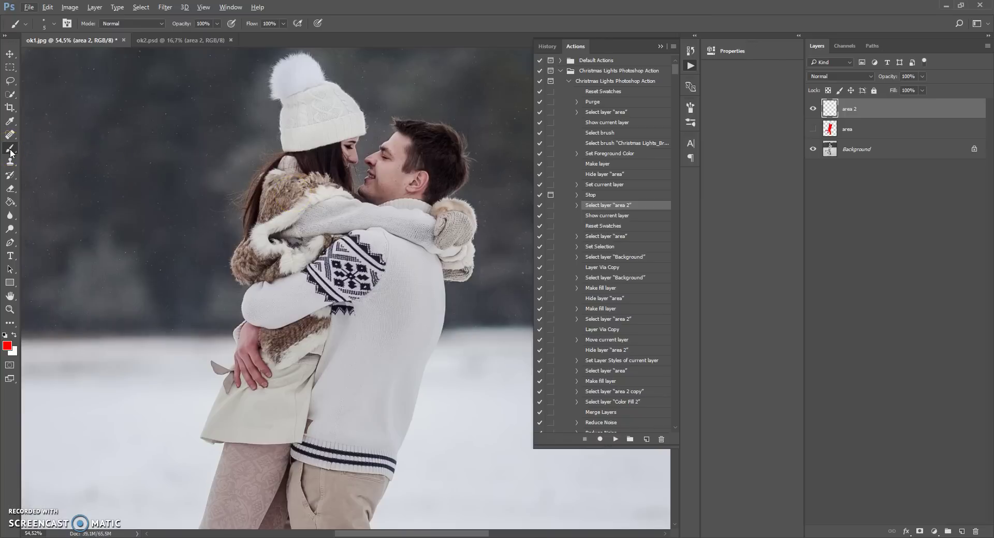
click(46, 50)
- Change the foreground painting colour from red to blue
click(8, 347)
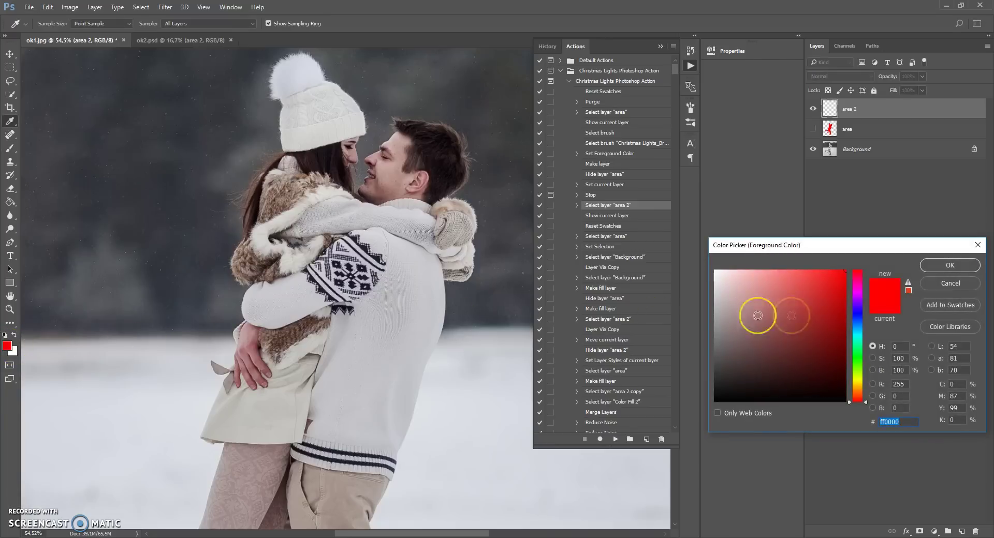
click(858, 284)
drag(858, 285, 859, 325)
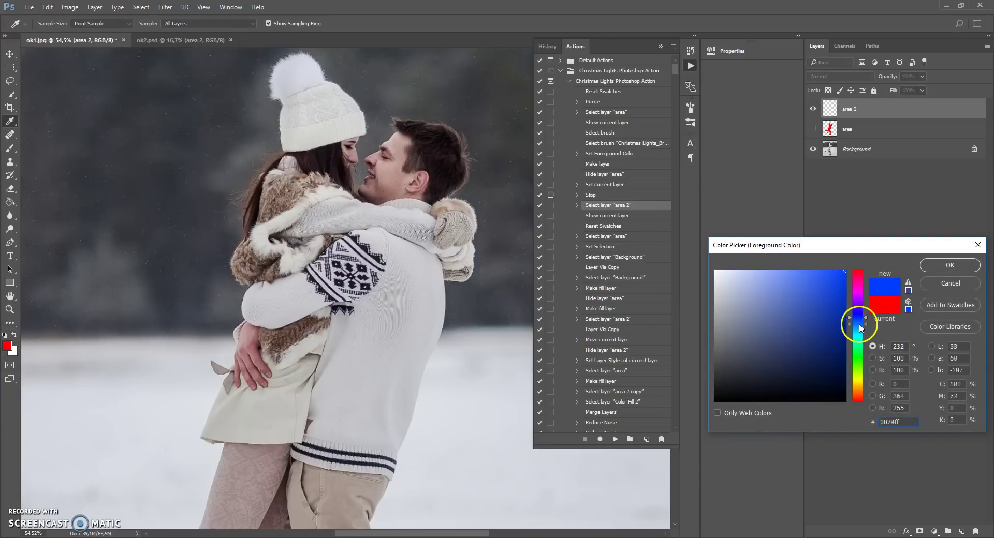
click(935, 265)
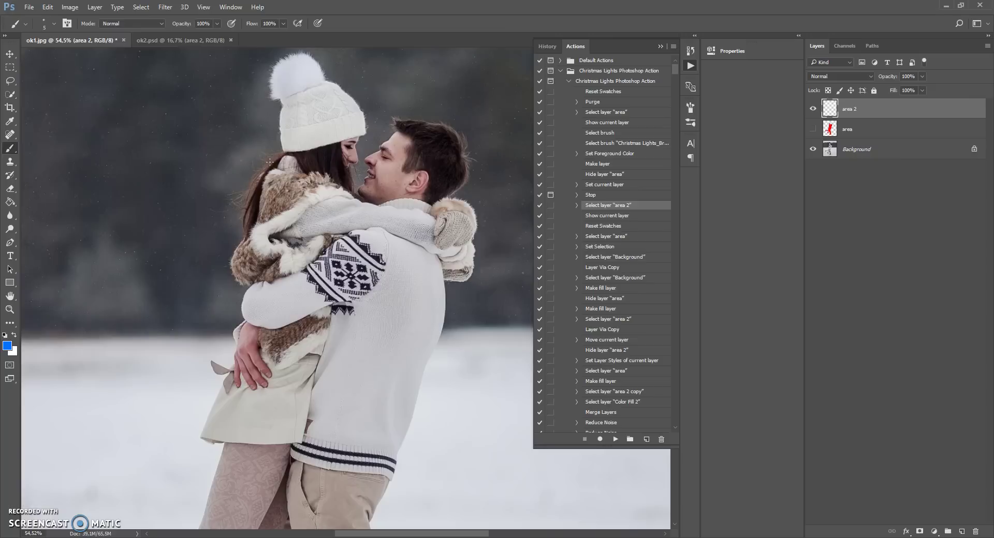
- Brush a blue line from the woman's hair around the shoulders and across the sweater hem
mouse_move(270, 164)
mouse_down()
mouse_move(286, 188)
mouse_move(357, 228)
mouse_move(442, 231)
mouse_move(472, 209)
mouse_up()
scroll(466, 212, down, 2)
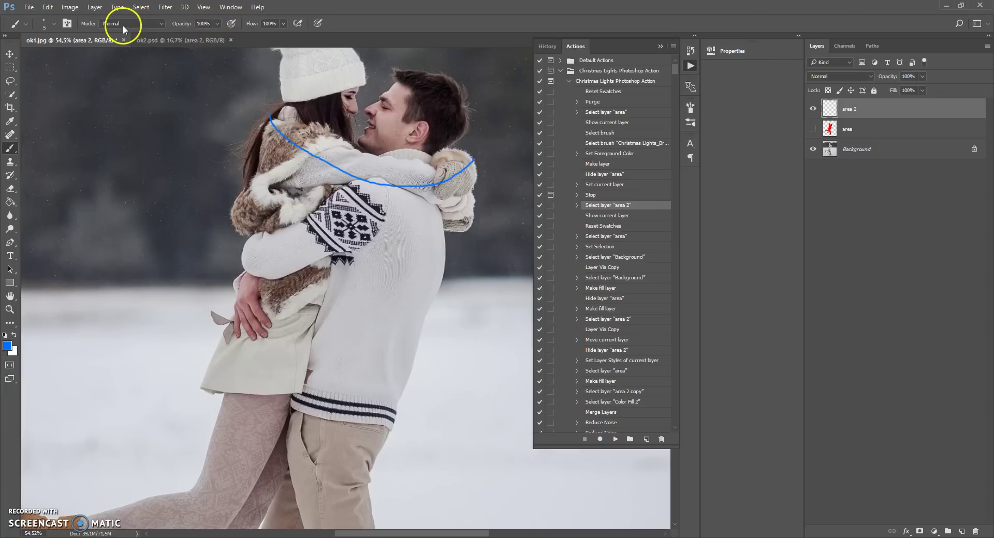
mouse_move(234, 204)
mouse_down()
mouse_move(325, 281)
mouse_move(383, 293)
mouse_move(446, 277)
mouse_move(435, 284)
mouse_up()
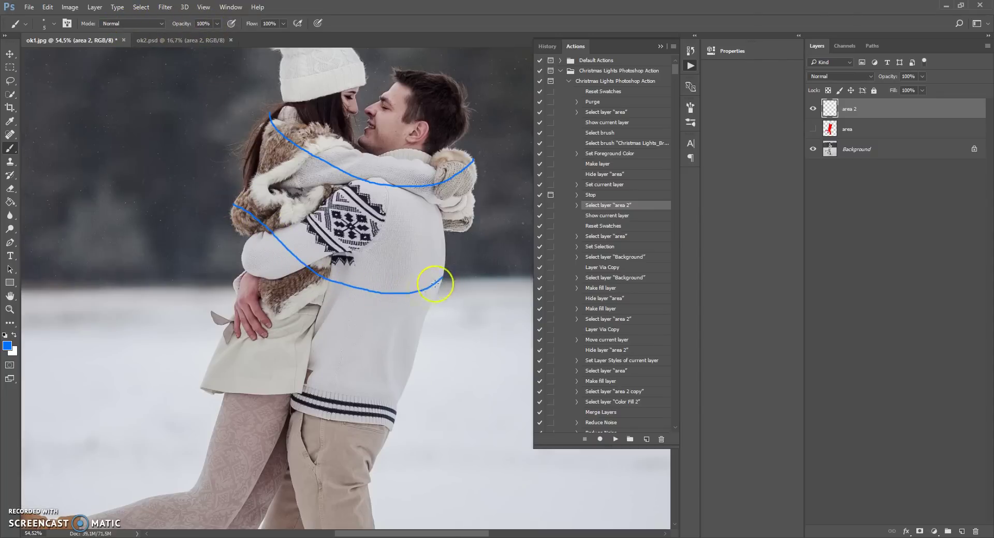
scroll(435, 284, down, 3)
mouse_move(233, 248)
mouse_down()
mouse_move(274, 274)
mouse_move(341, 366)
mouse_move(379, 388)
mouse_up()
- Continue the blue line down the trousers to the boot and trail it across the snow
scroll(378, 387, down, 5)
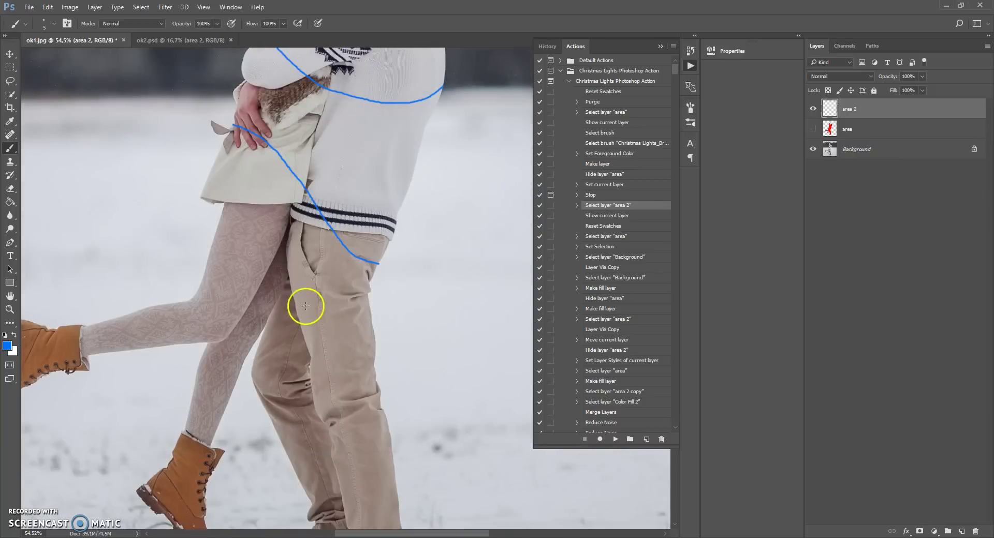
drag(295, 307, 371, 361)
scroll(374, 361, down, 4)
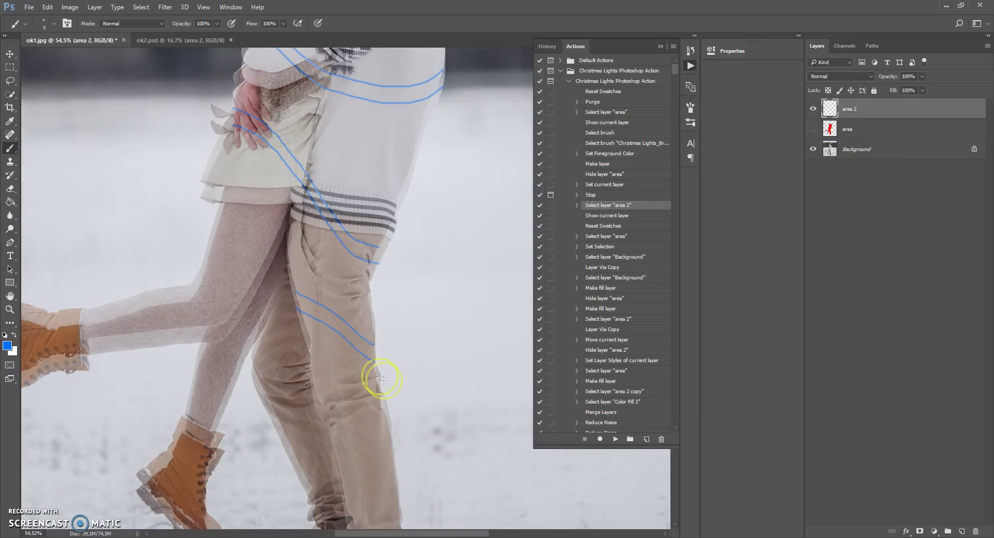
drag(320, 307, 392, 365)
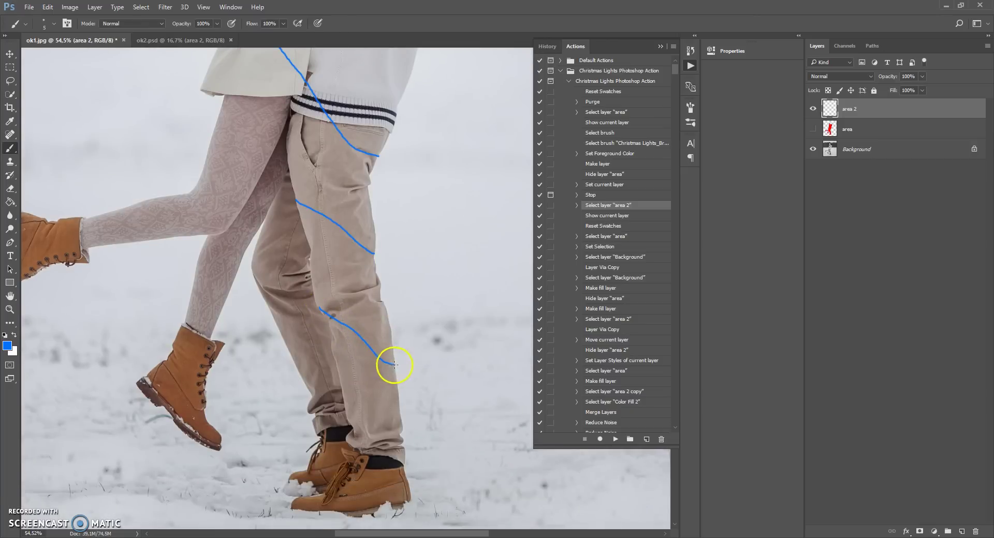
scroll(383, 366, down, 3)
mouse_move(348, 347)
mouse_down()
mouse_move(391, 383)
mouse_move(405, 422)
mouse_up()
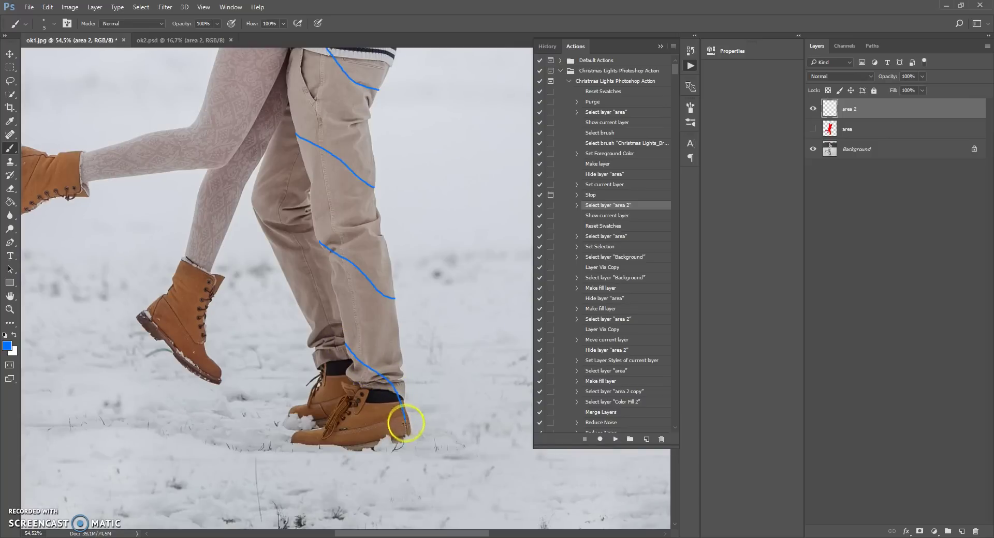
scroll(425, 435, down, 5)
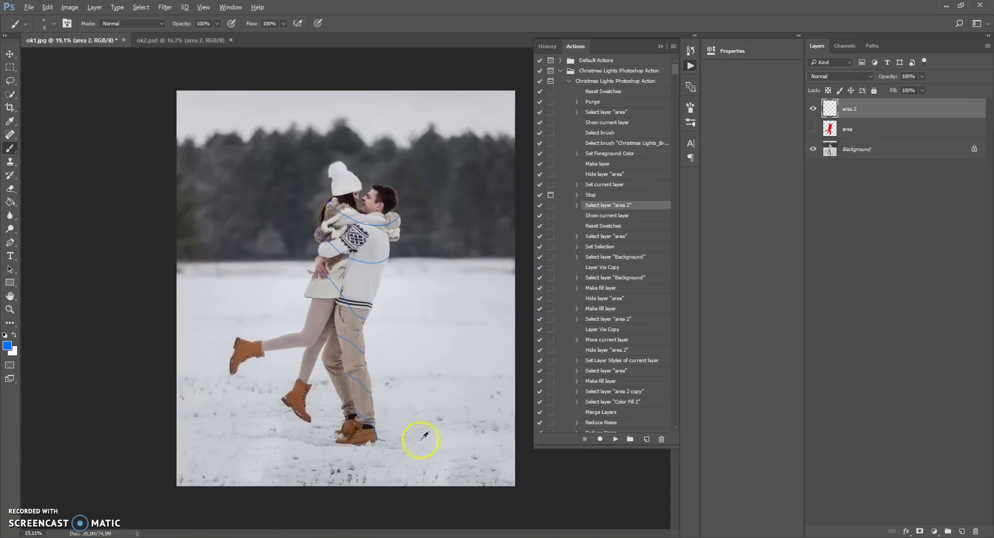
scroll(425, 434, up, 1)
mouse_move(392, 473)
mouse_down()
mouse_move(419, 473)
mouse_move(445, 494)
mouse_move(572, 512)
mouse_up()
scroll(390, 413, down, 2)
scroll(393, 346, up, 2)
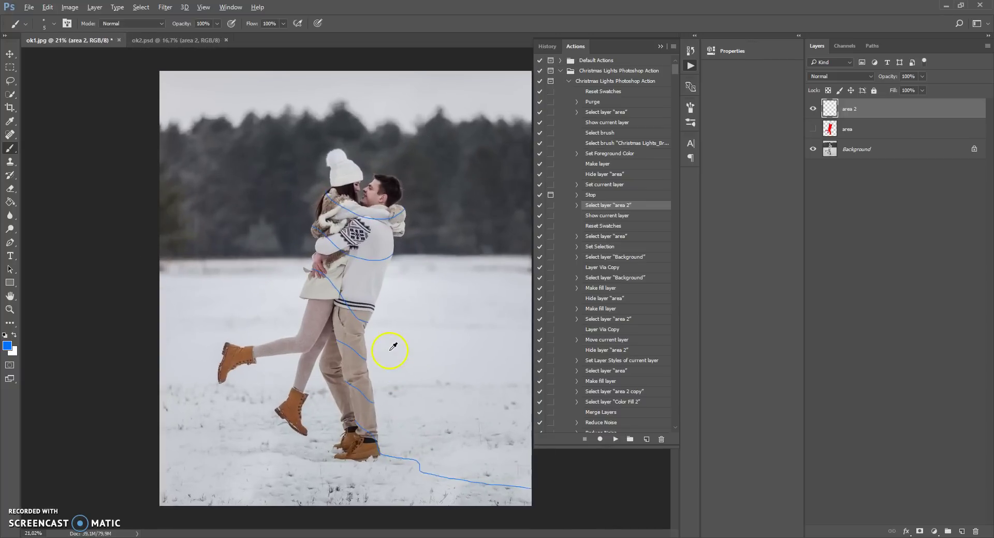
scroll(393, 347, up, 1)
scroll(392, 343, down, 1)
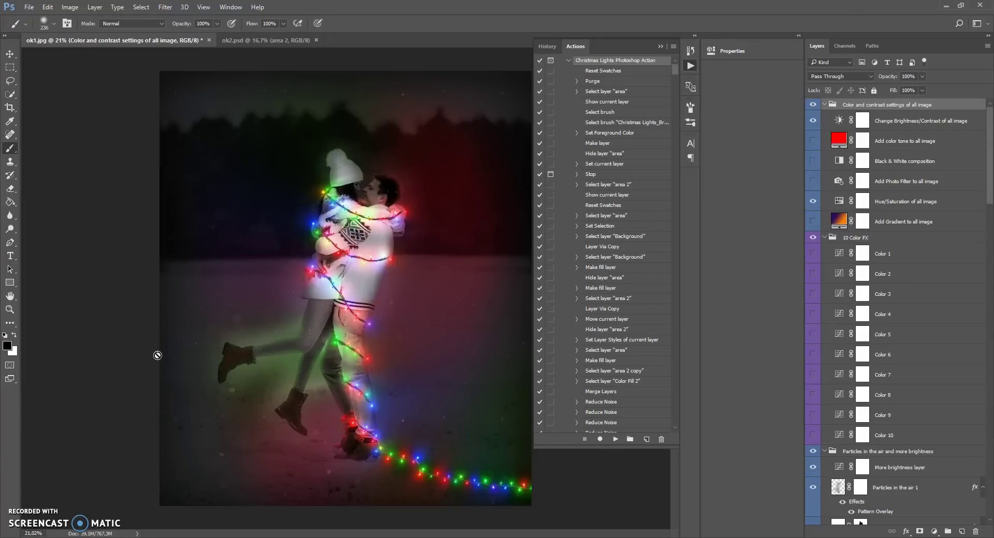
- Collapse the History and Actions panels and scroll the Layers panel to view the action's groups
click(660, 46)
scroll(361, 255, up, 1)
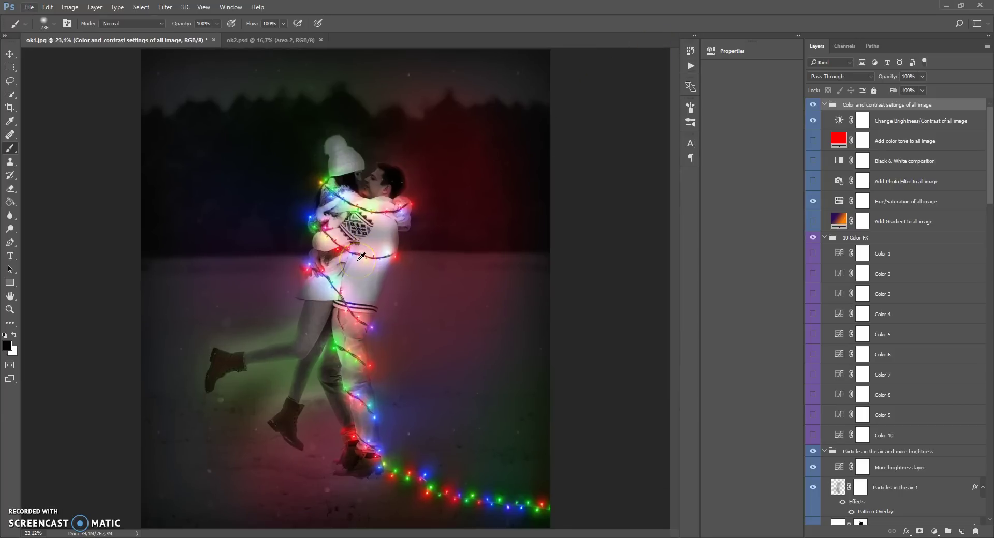
drag(990, 153, 980, 126)
ctrl+click(825, 105)
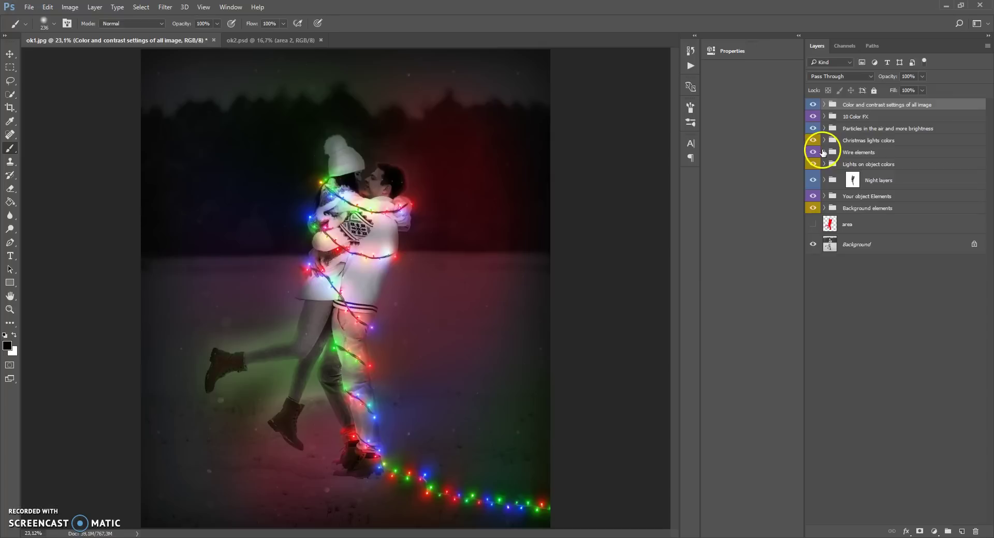
click(828, 152)
click(824, 154)
click(825, 154)
click(824, 140)
click(824, 140)
click(825, 128)
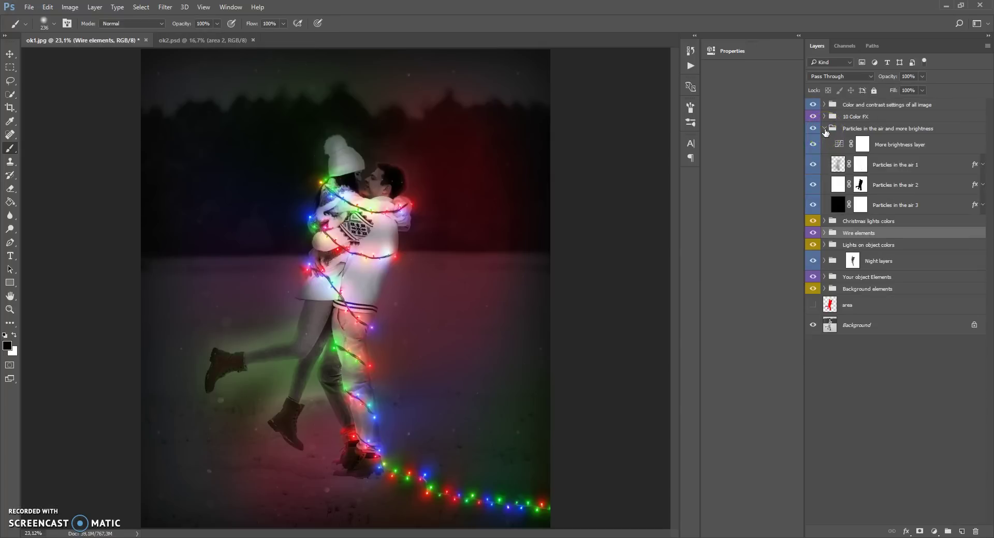
click(824, 129)
click(824, 208)
click(825, 208)
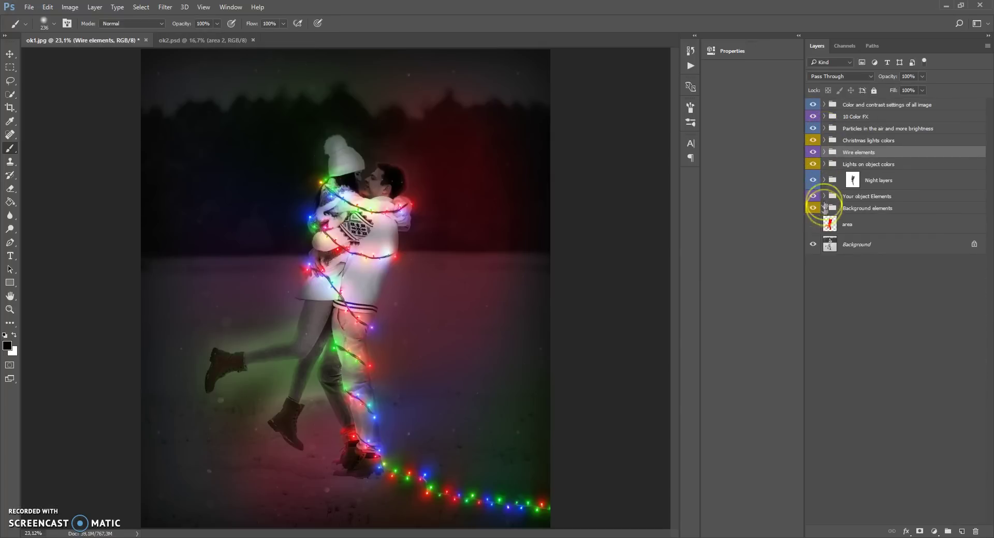
click(824, 197)
click(824, 197)
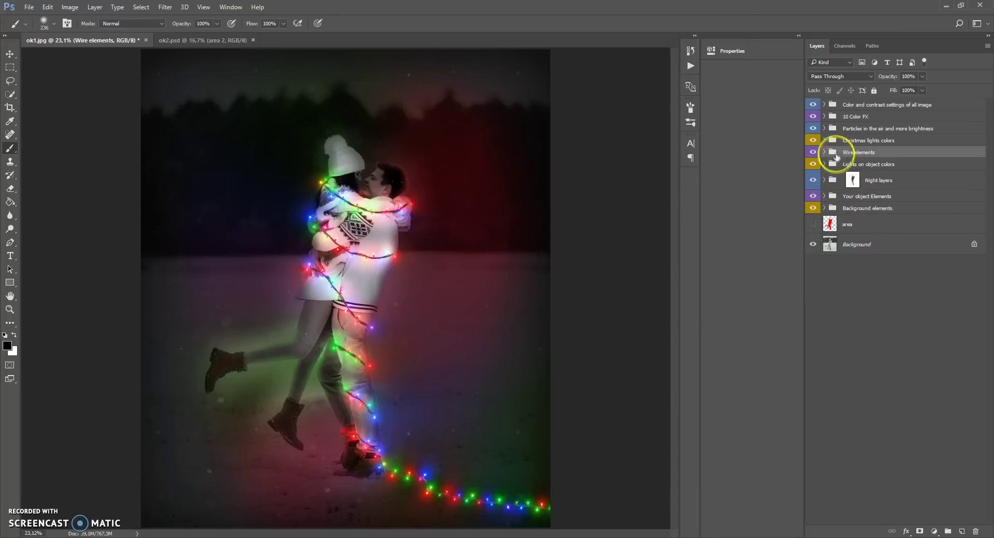
click(835, 164)
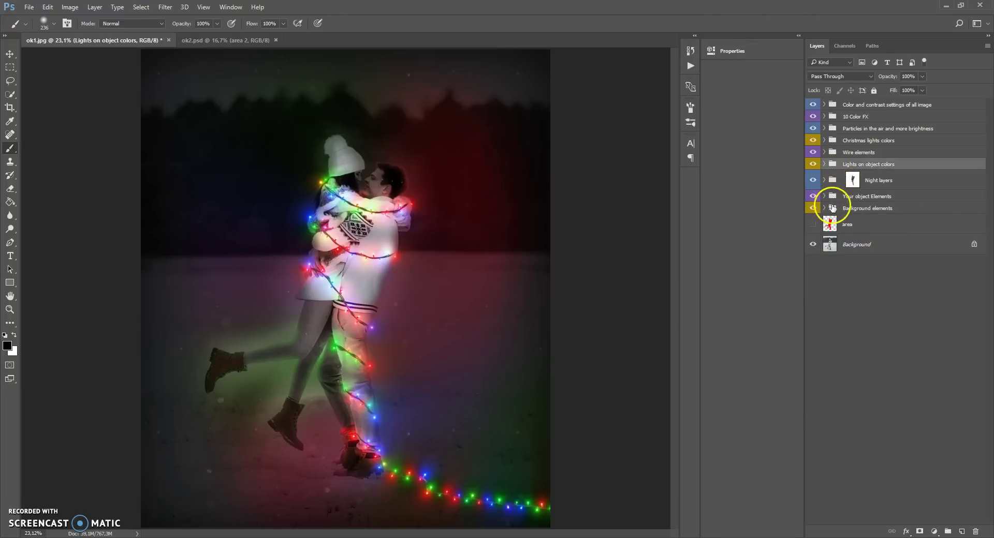
click(832, 208)
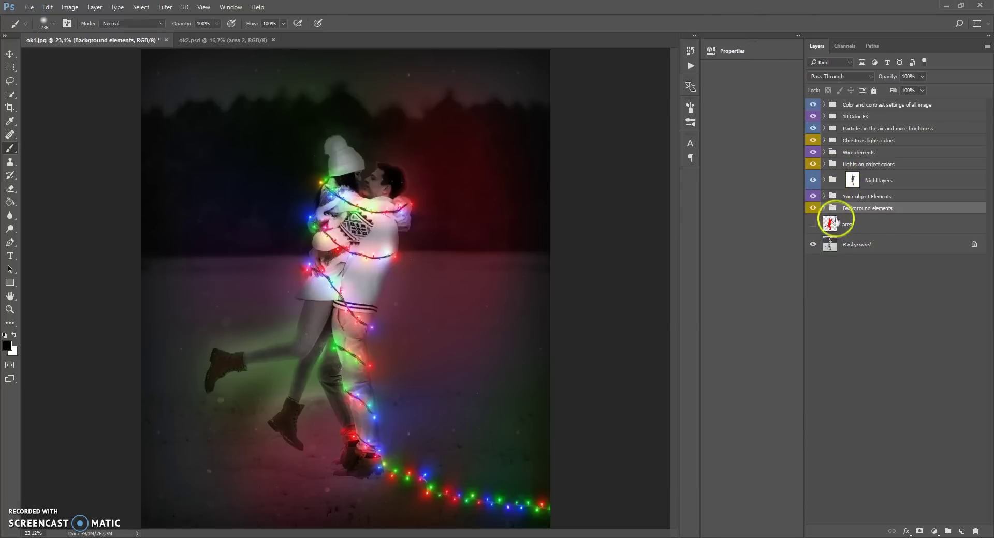
click(872, 209)
click(862, 198)
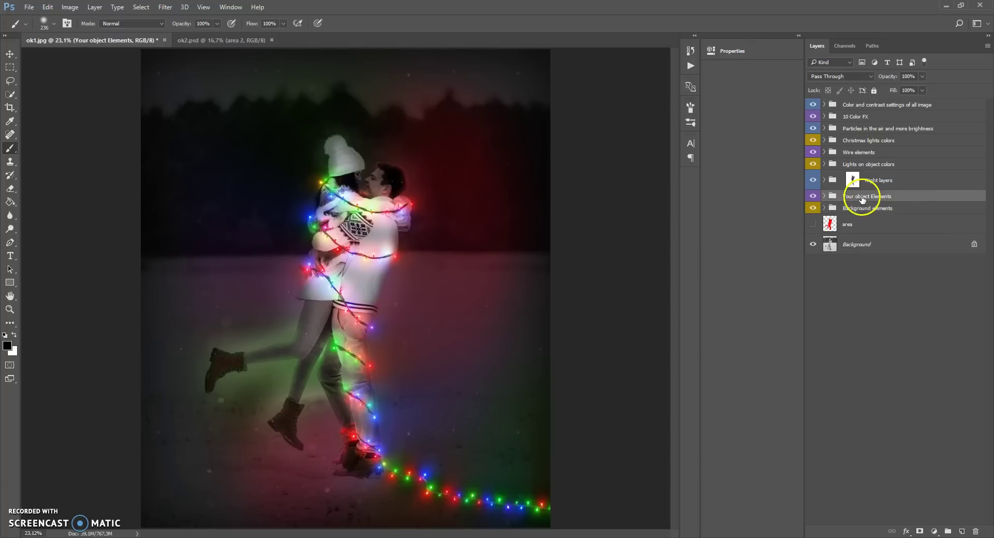
click(877, 186)
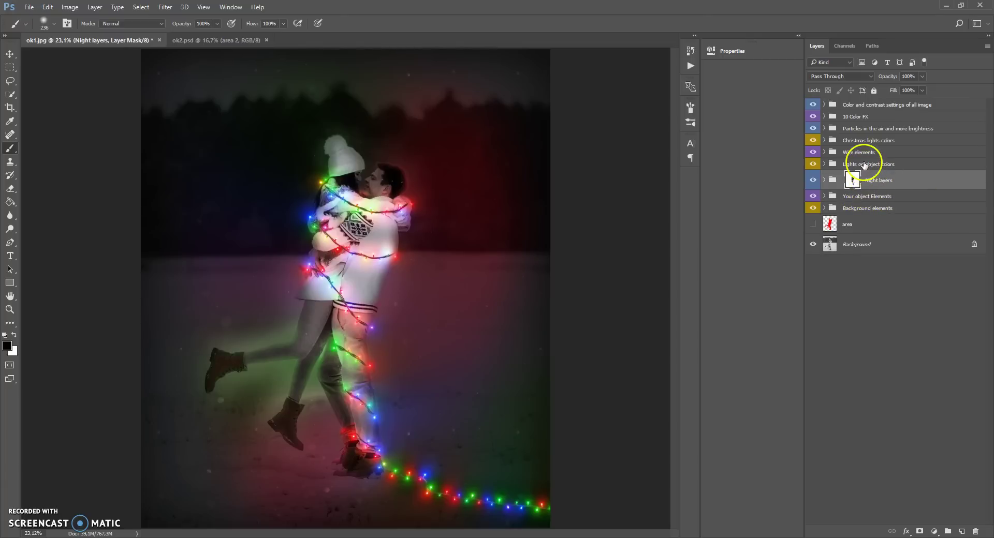
click(874, 165)
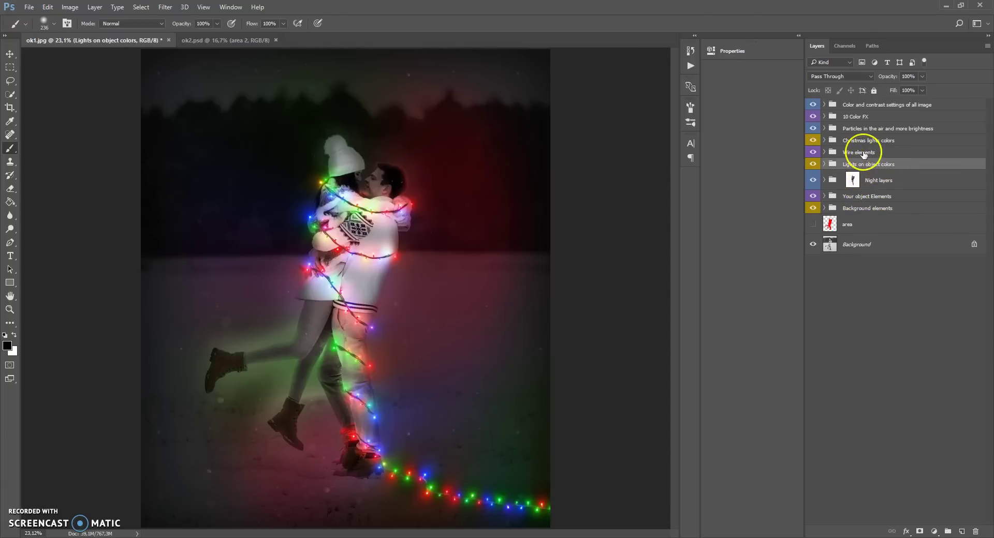
click(869, 154)
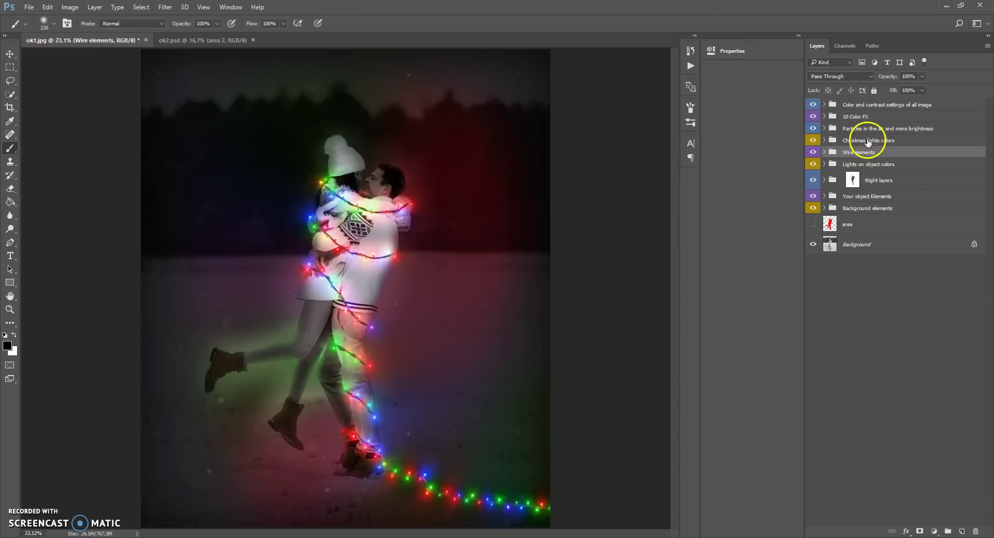
click(868, 140)
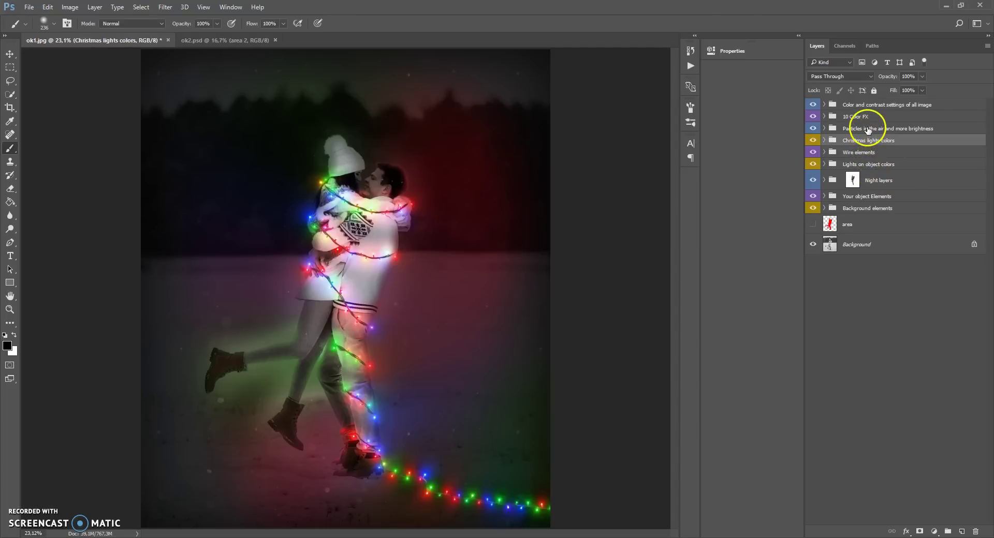
click(869, 130)
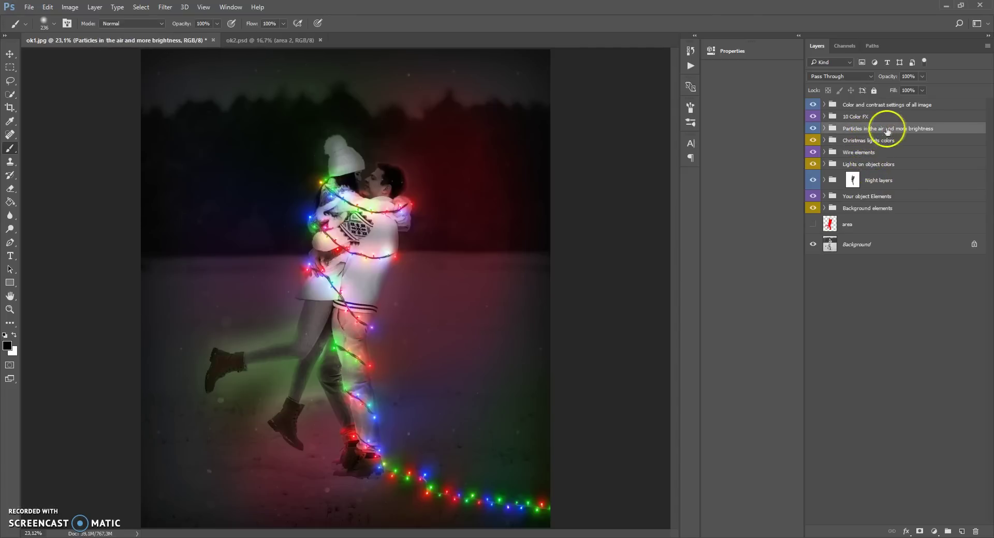
click(857, 119)
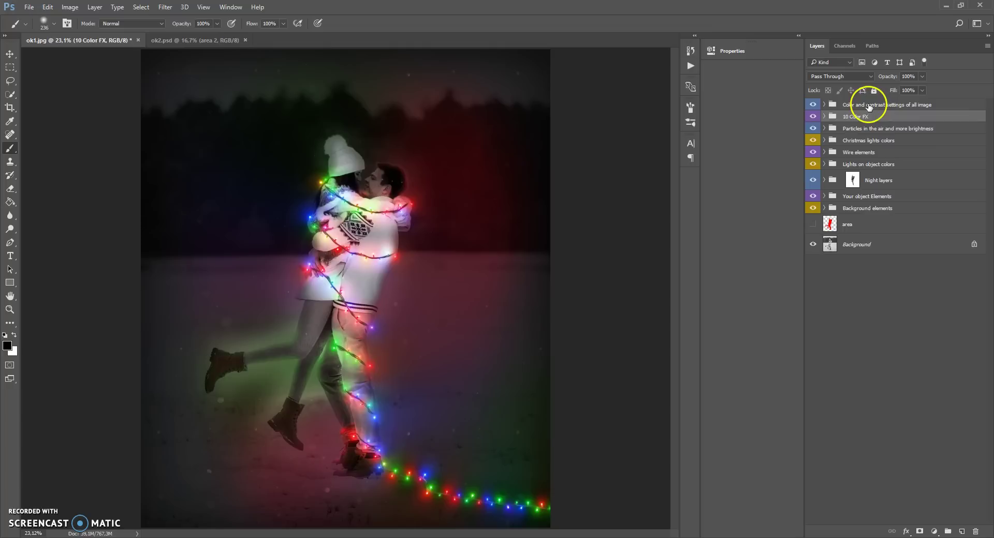
click(867, 105)
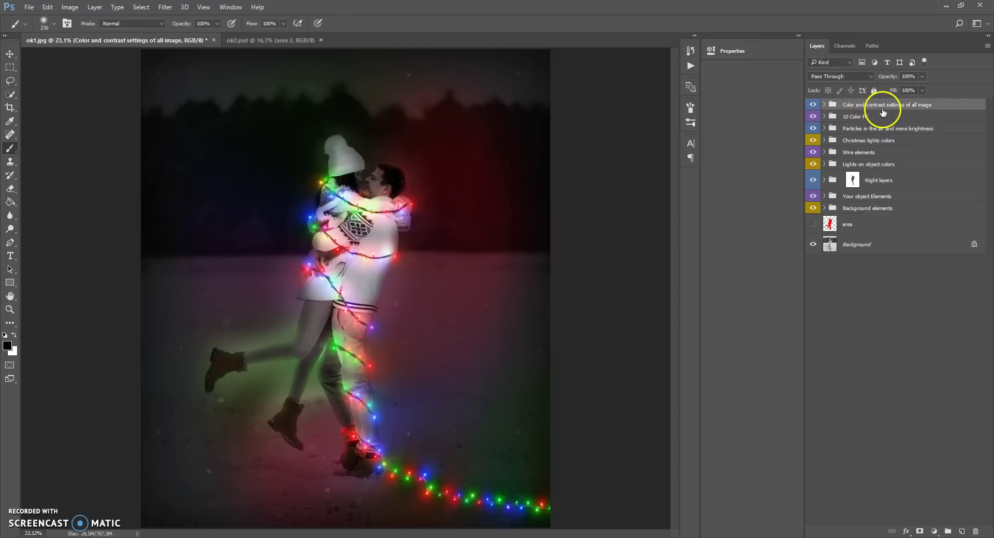
click(855, 209)
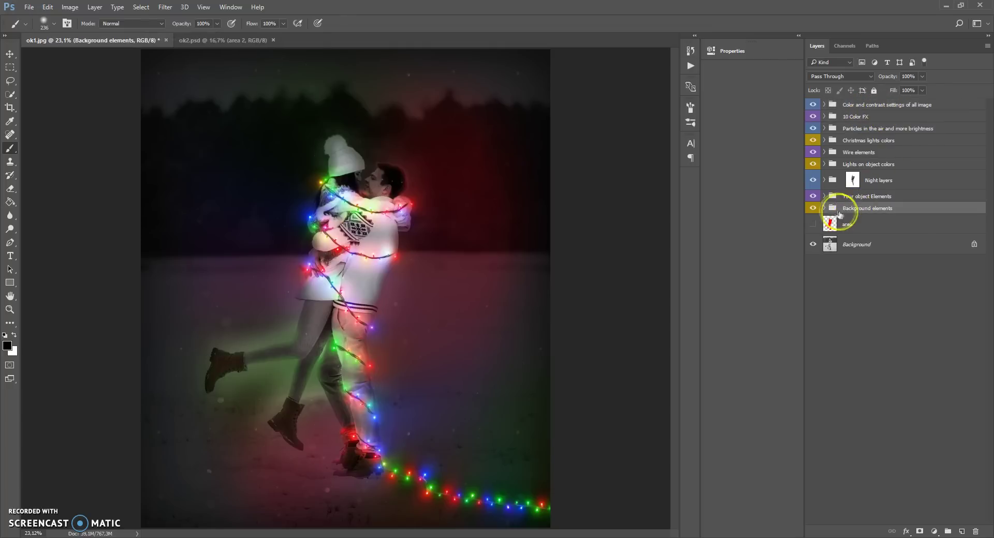
- Expand Background elements, hide Original background, and give the Background color fill a darker colour
click(825, 209)
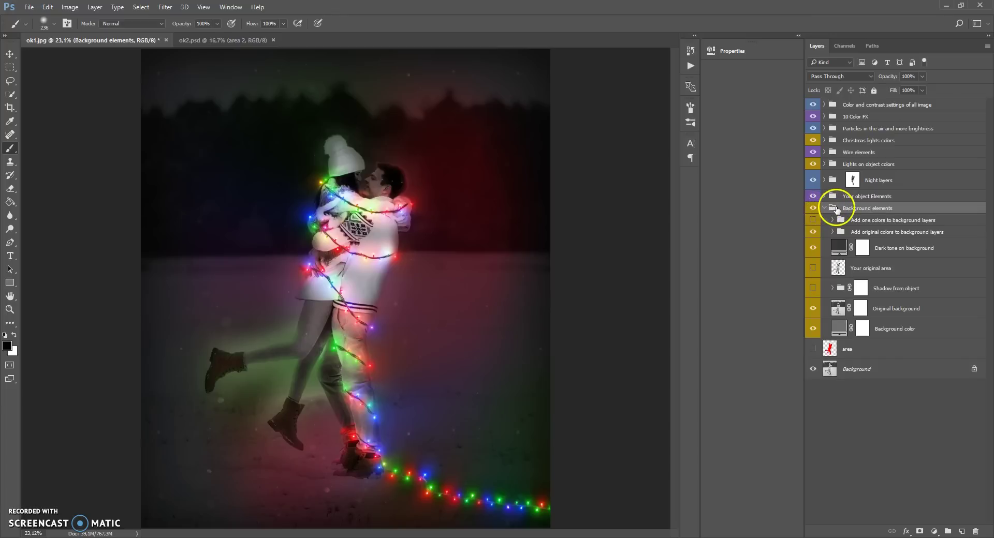
click(843, 329)
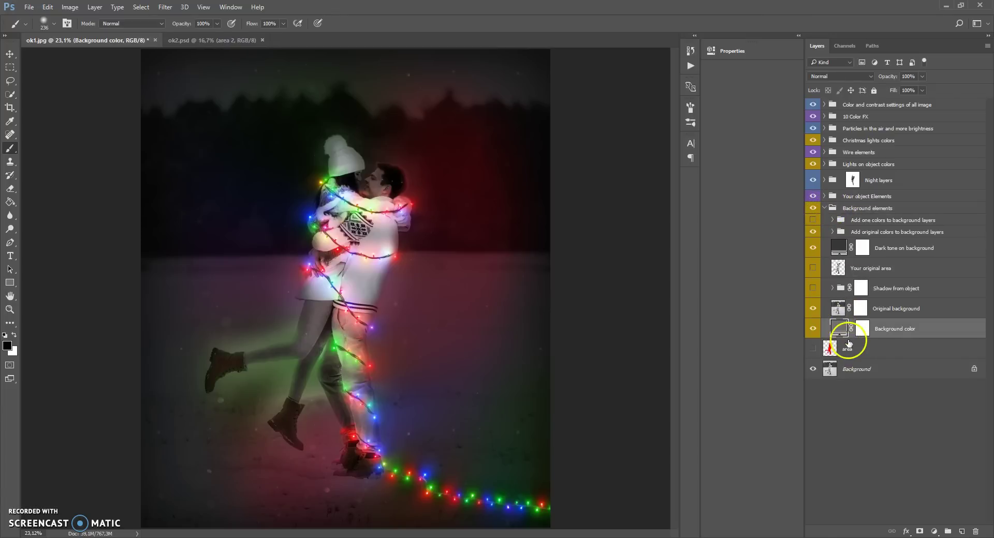
click(837, 313)
click(812, 309)
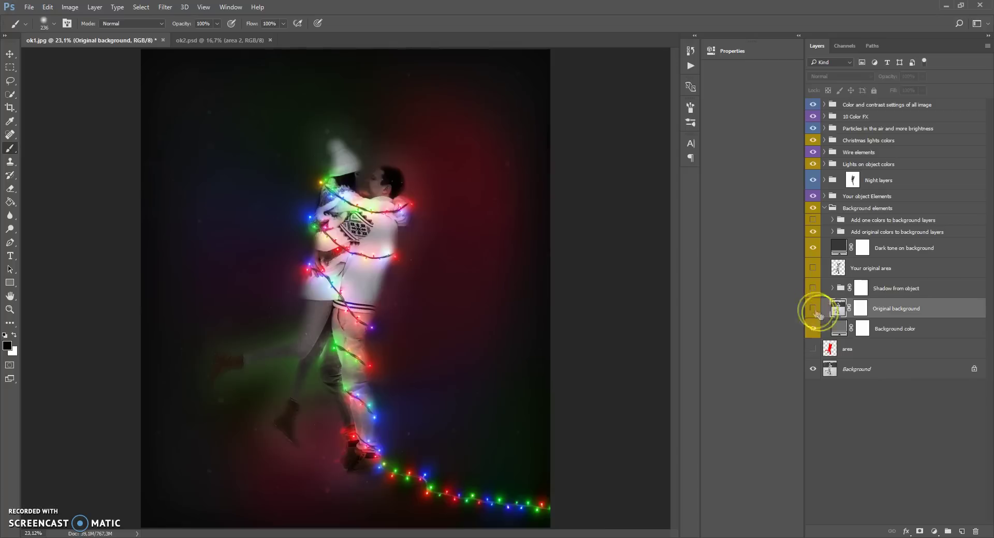
double_click(839, 327)
drag(808, 311, 766, 383)
click(949, 265)
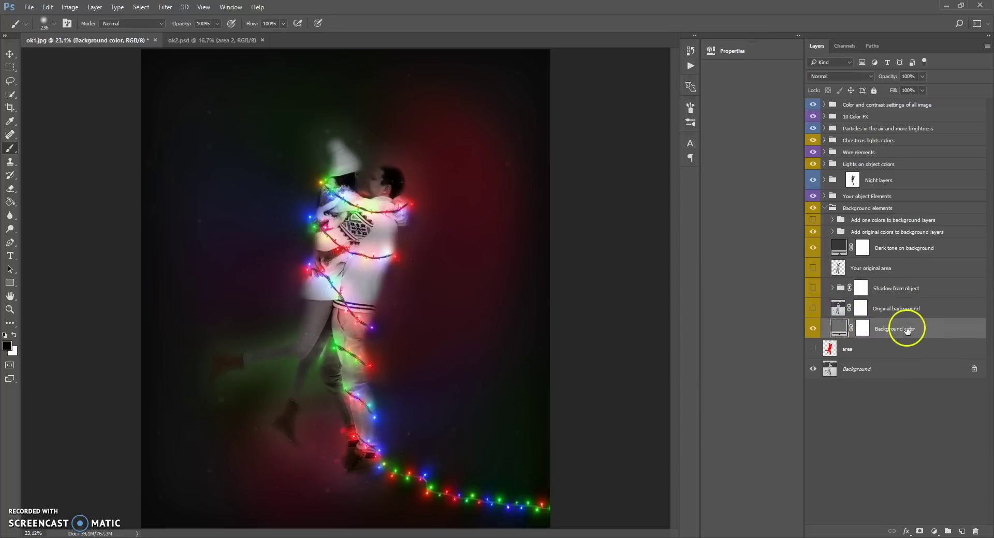
- Show the Your original area layer, then try red and grey fills before discarding the change
click(829, 269)
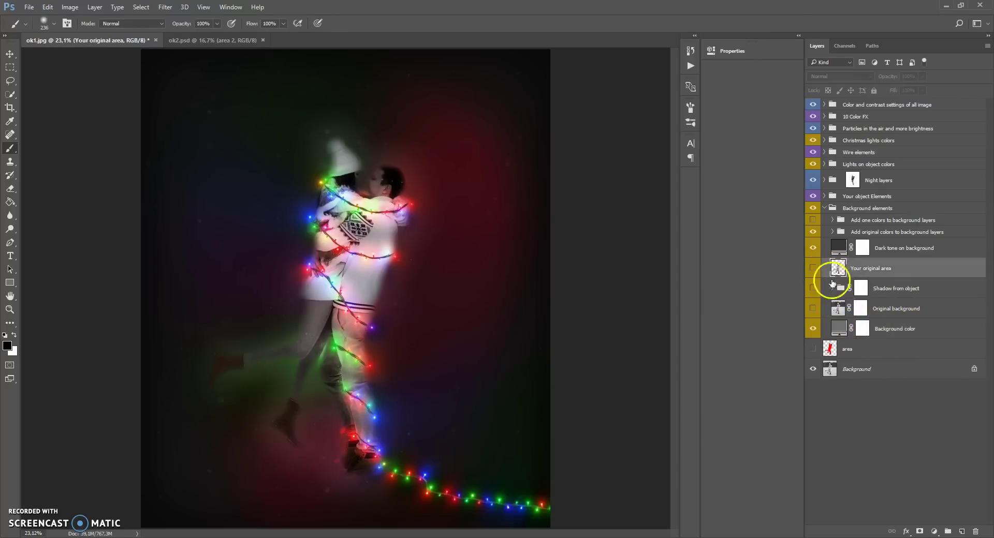
click(813, 270)
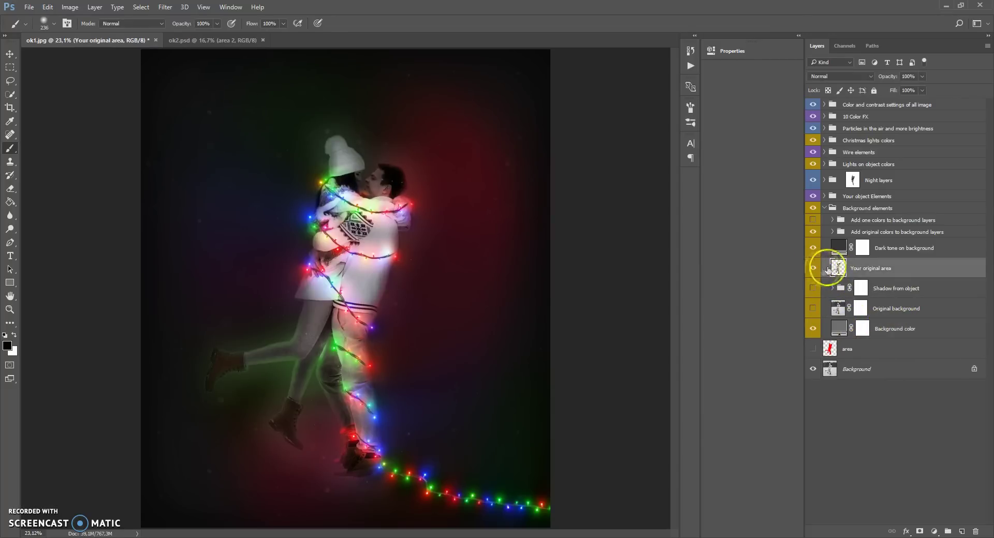
double_click(839, 328)
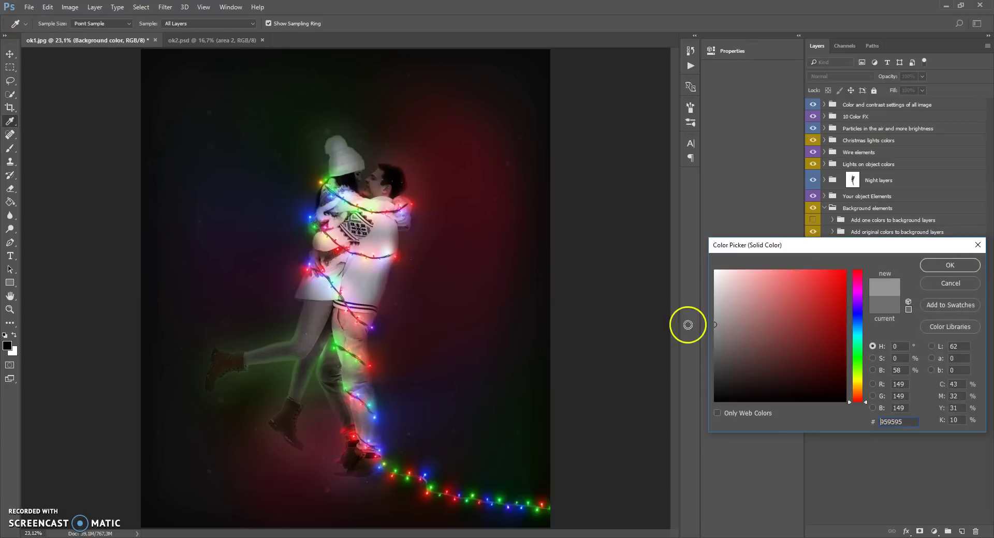
mouse_move(782, 330)
mouse_down()
mouse_move(679, 343)
mouse_move(796, 312)
mouse_move(852, 284)
mouse_move(857, 384)
mouse_move(692, 348)
mouse_move(775, 351)
mouse_move(734, 372)
mouse_move(694, 330)
mouse_move(710, 283)
mouse_move(717, 292)
mouse_up()
drag(771, 305, 879, 304)
click(932, 286)
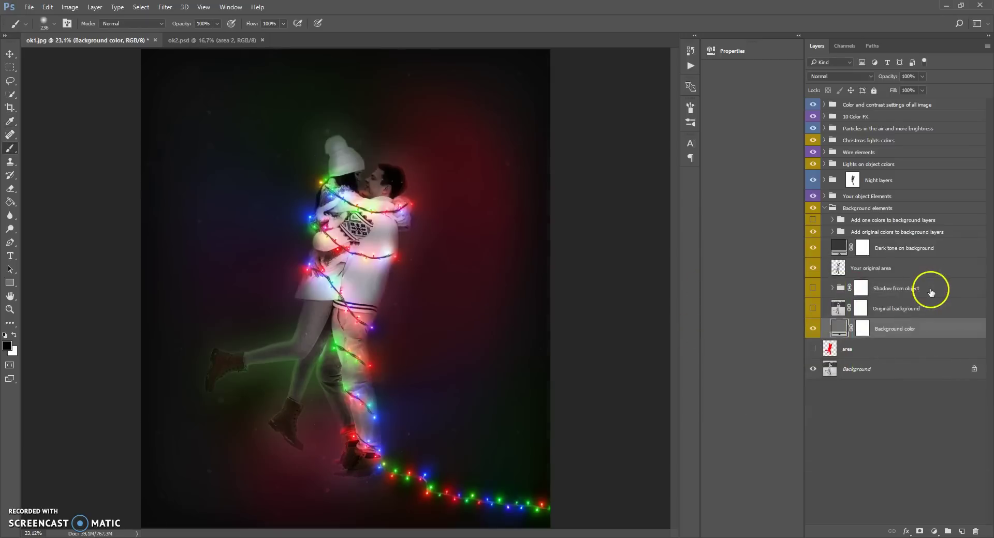
- Switch Original background back on to restore the treeline and snowy field behind the couple
click(837, 309)
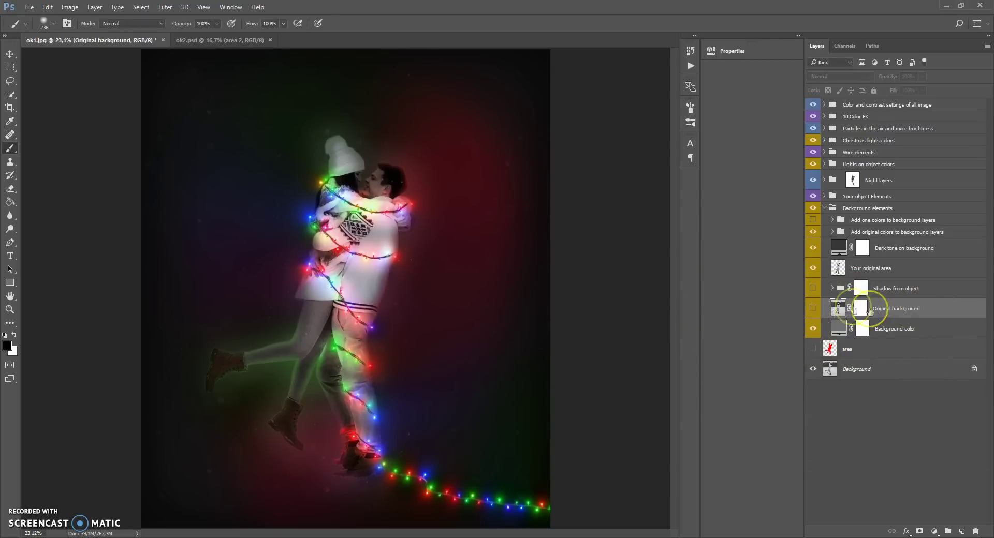
click(813, 309)
click(813, 309)
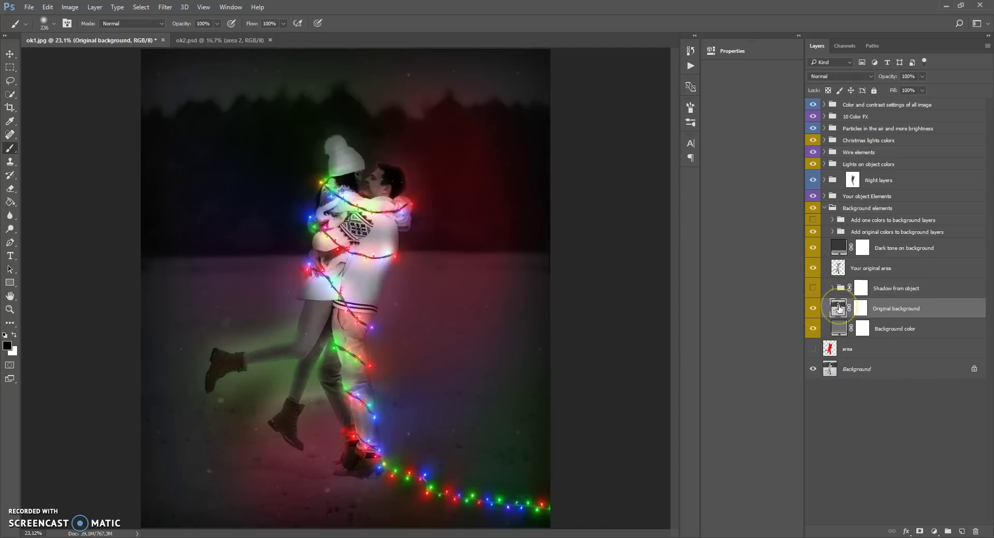
click(837, 332)
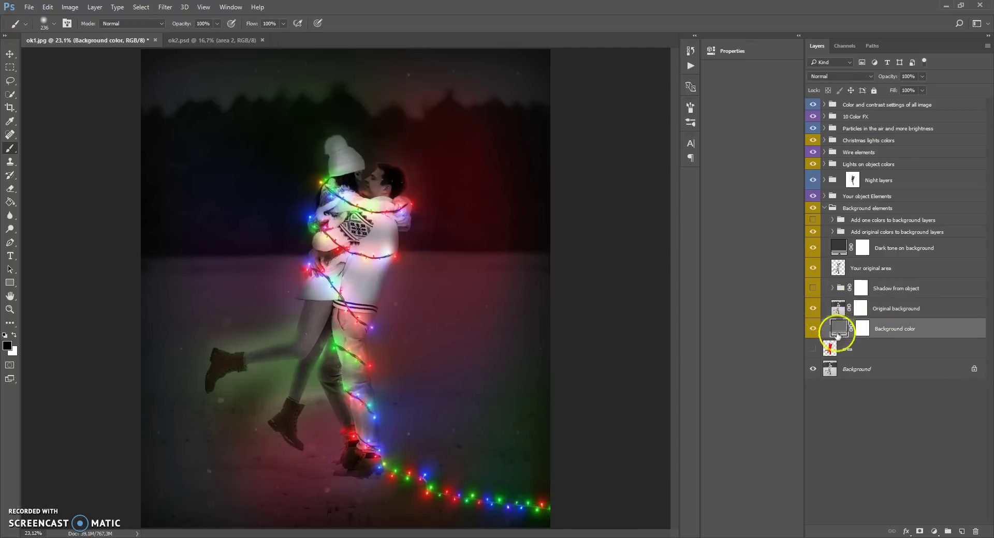
click(837, 311)
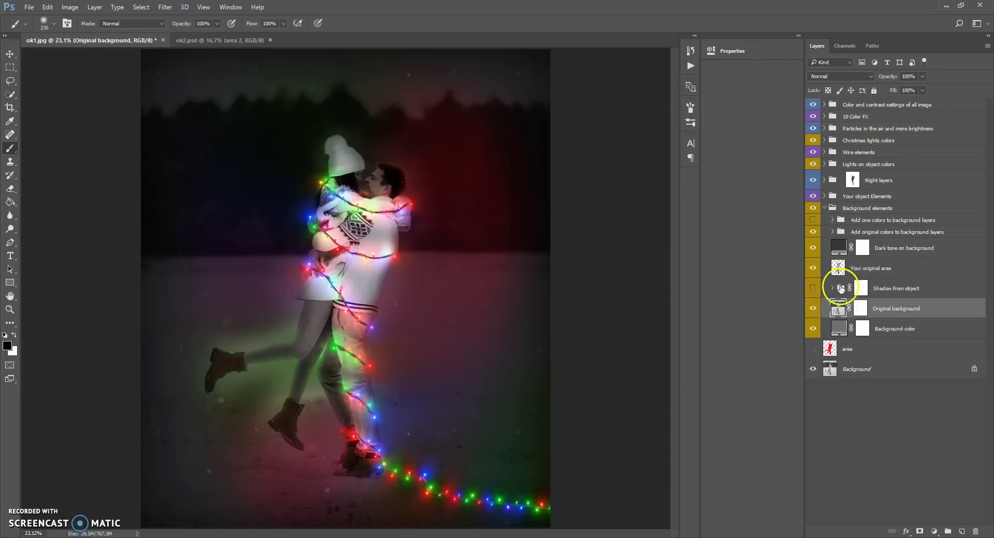
drag(840, 289, 838, 308)
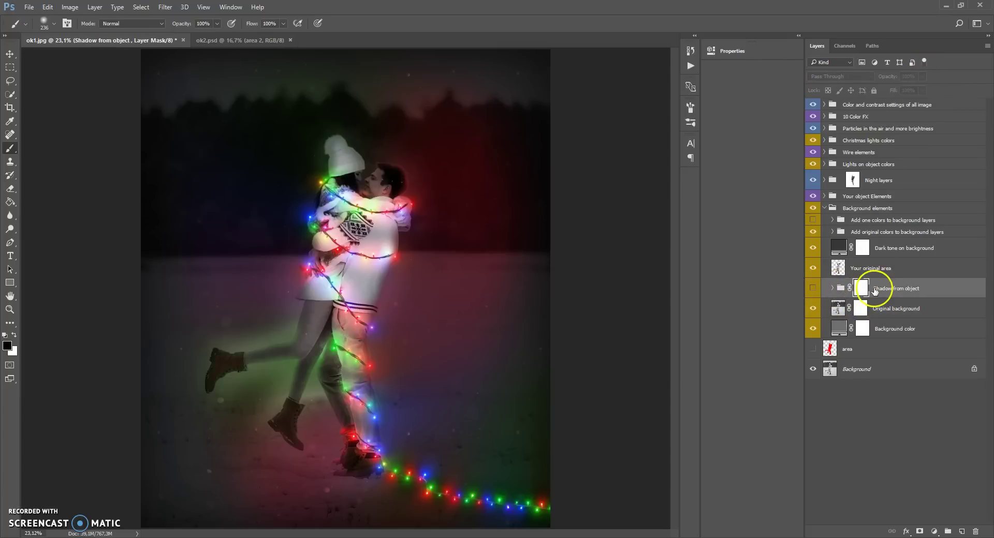
- Show and expand the Shadow from object group and step through its four shadow layers
click(813, 288)
click(832, 288)
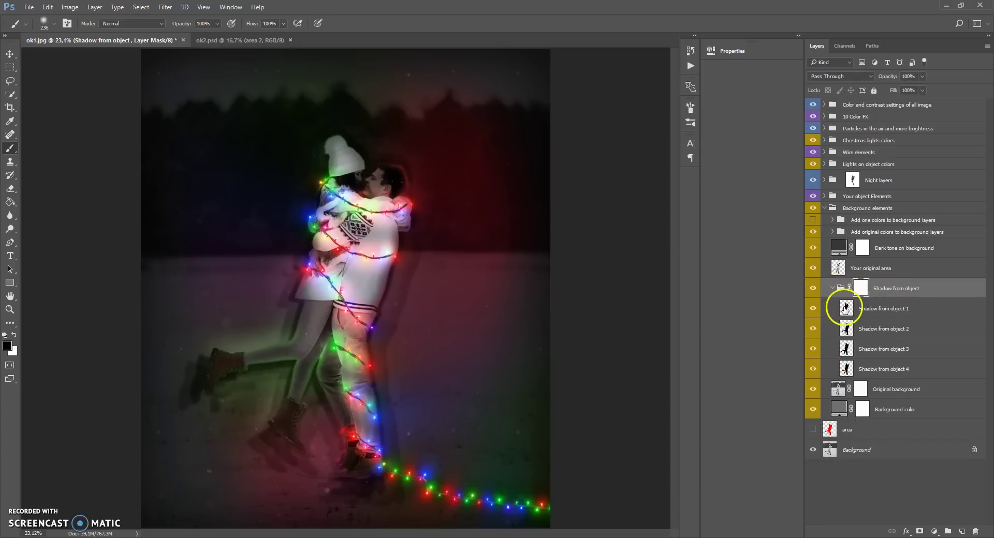
click(845, 308)
click(845, 328)
click(845, 348)
click(846, 369)
click(846, 348)
click(845, 328)
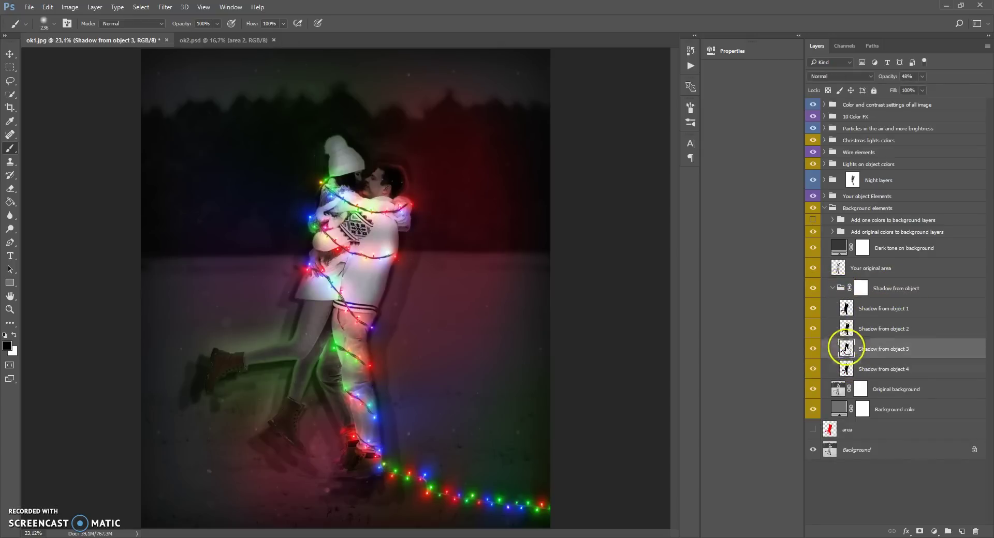
click(845, 308)
click(846, 328)
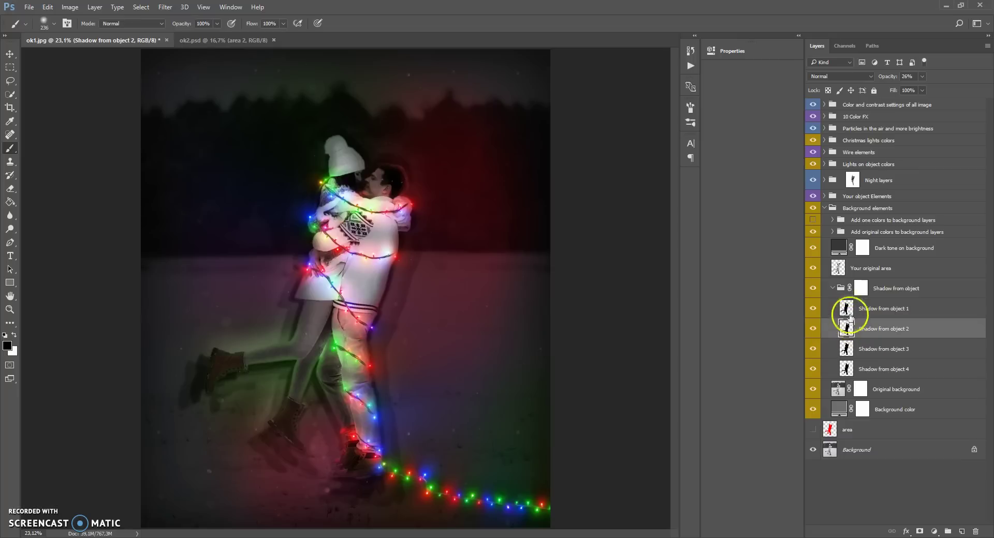
click(846, 308)
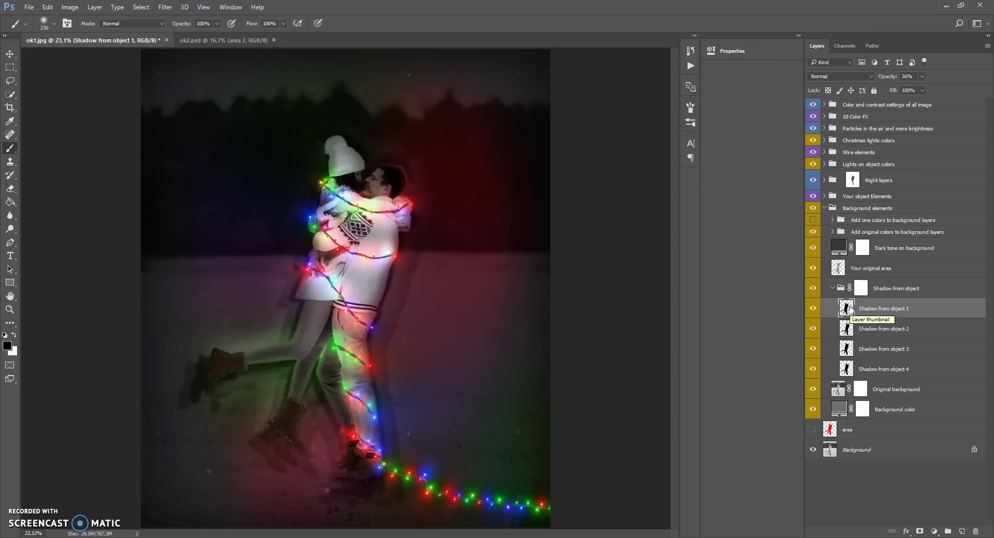
- Hide shadow layers 1–3 and nudge Shadow from object 4 slightly with the Move tool
click(846, 328)
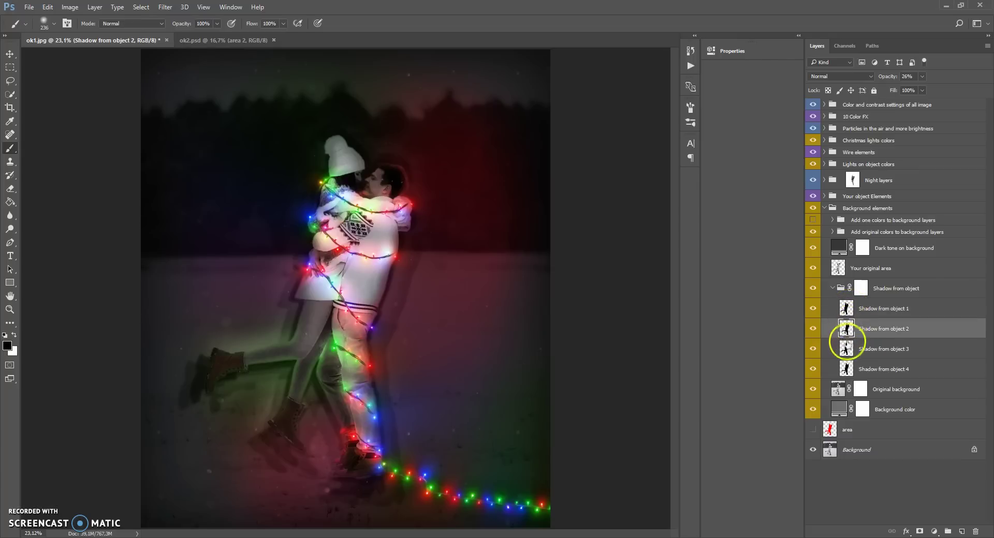
click(846, 349)
click(846, 309)
drag(813, 311, 842, 365)
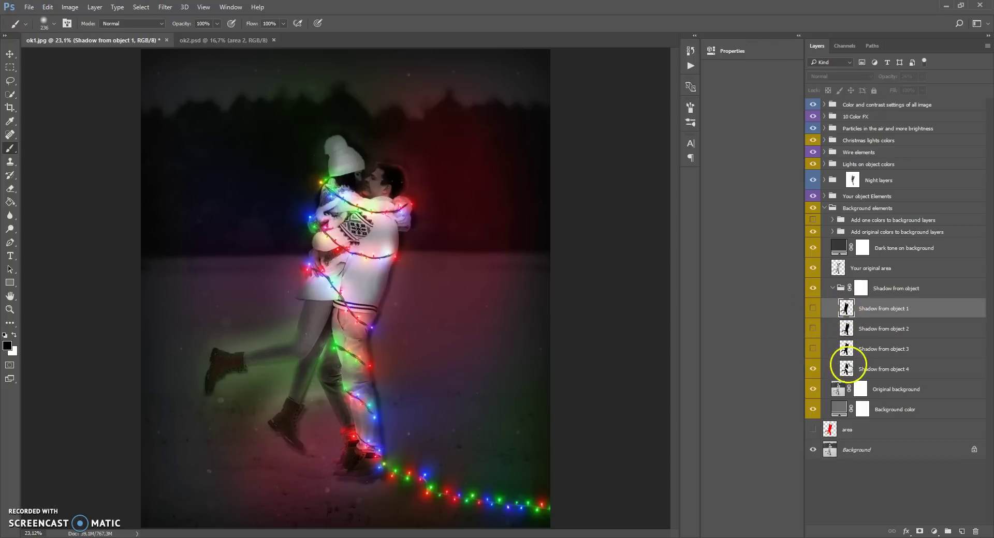
click(847, 368)
click(11, 54)
mouse_move(348, 254)
mouse_down()
mouse_move(354, 234)
mouse_move(352, 255)
mouse_up()
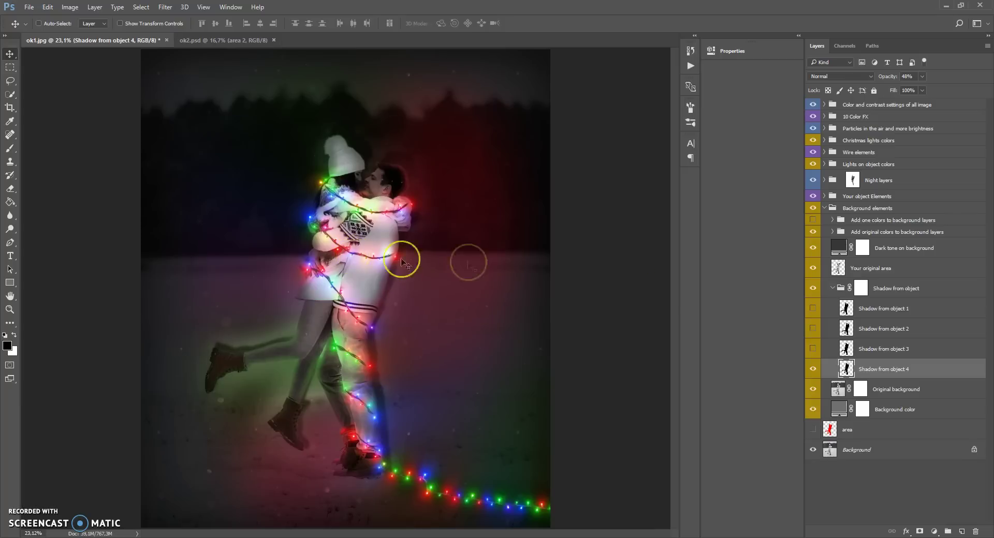
- Switch to Shadow from object 1 alone and shift it slightly left on the snow
click(813, 369)
click(812, 349)
click(813, 349)
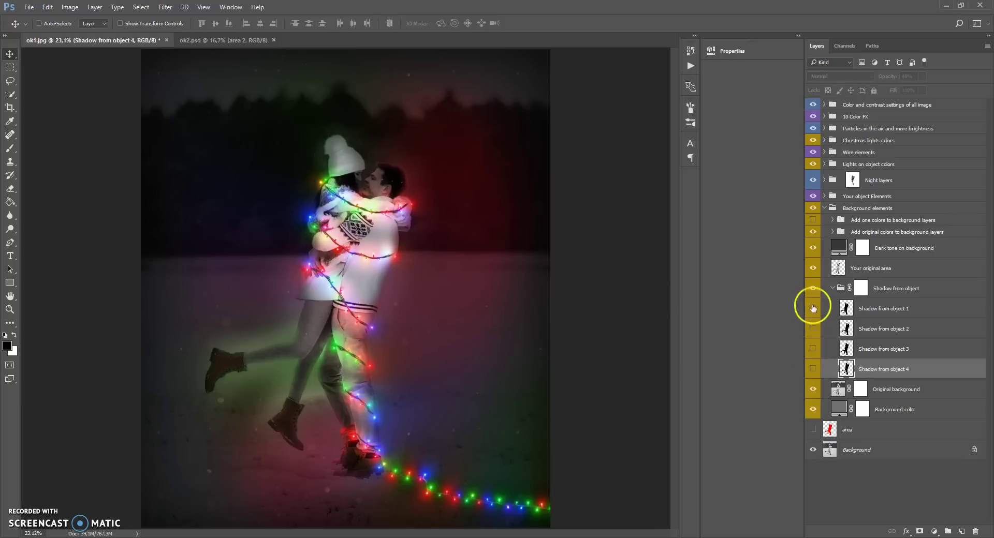
click(812, 308)
click(844, 308)
mouse_move(362, 282)
mouse_down()
mouse_move(372, 264)
mouse_move(349, 268)
mouse_move(344, 277)
mouse_move(362, 278)
mouse_move(355, 268)
mouse_move(353, 283)
mouse_up()
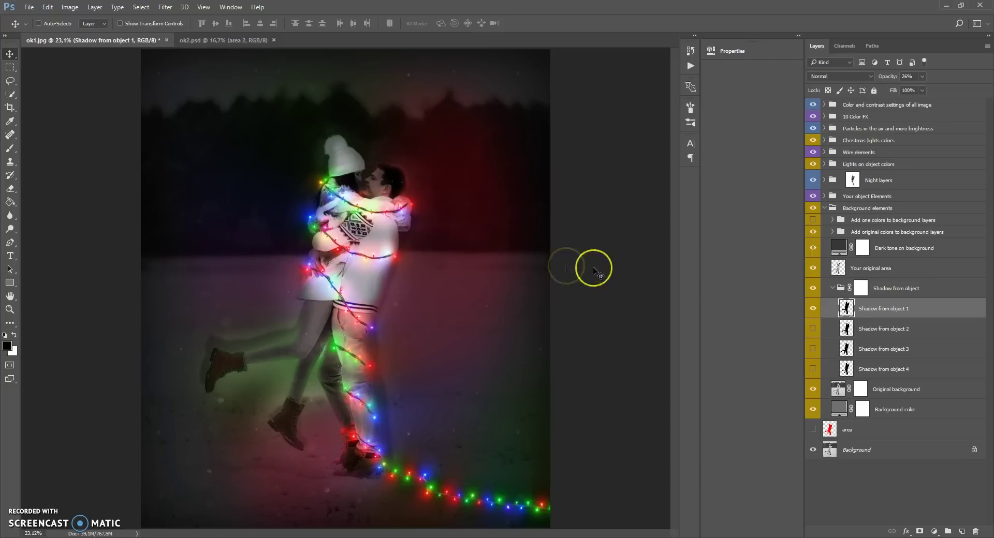
- Collapse and hide the Shadow from object group
click(832, 292)
click(831, 289)
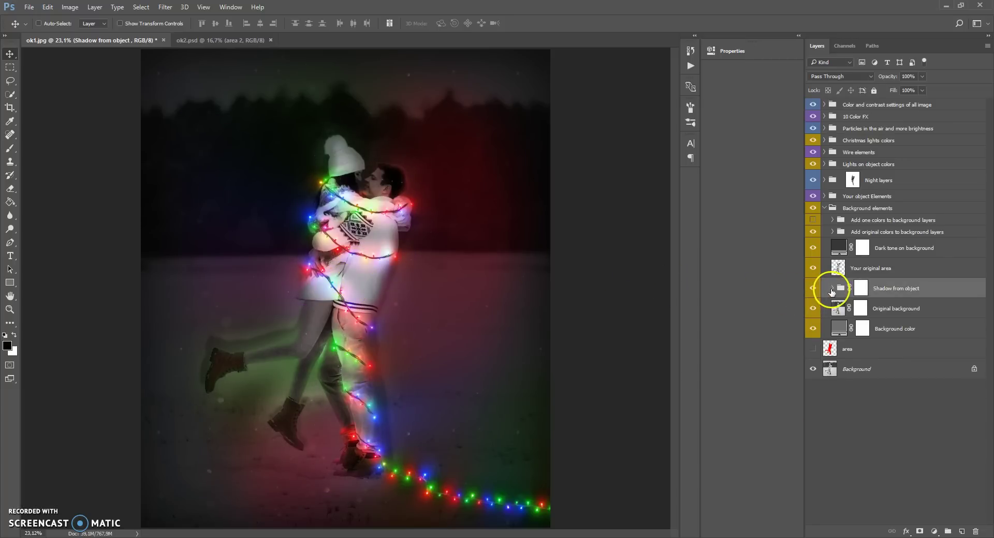
click(812, 288)
click(832, 270)
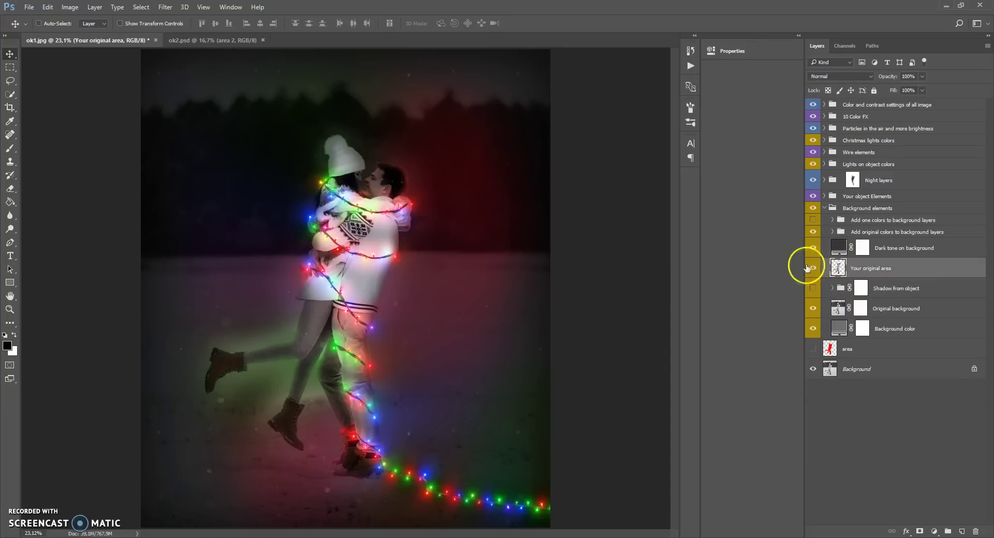
click(838, 248)
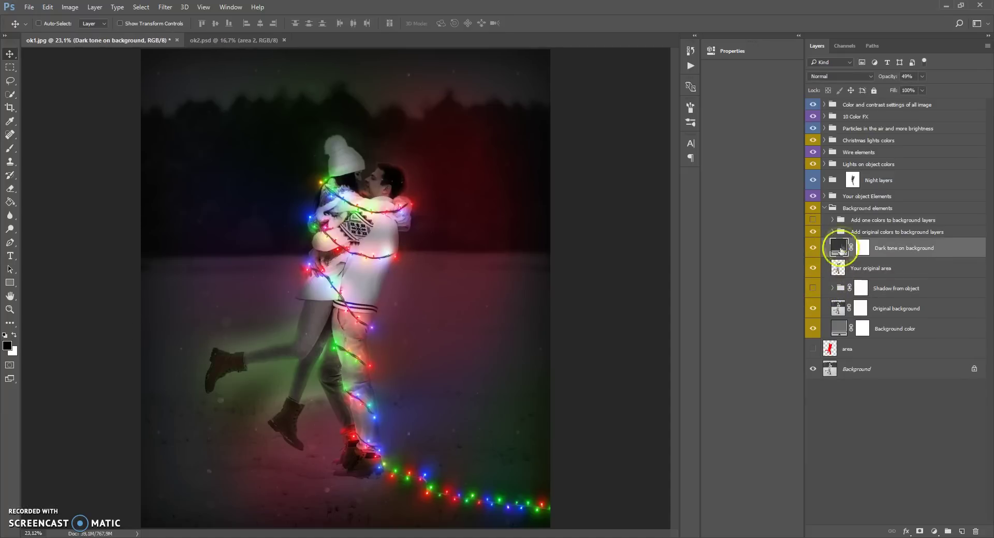
click(813, 250)
click(813, 249)
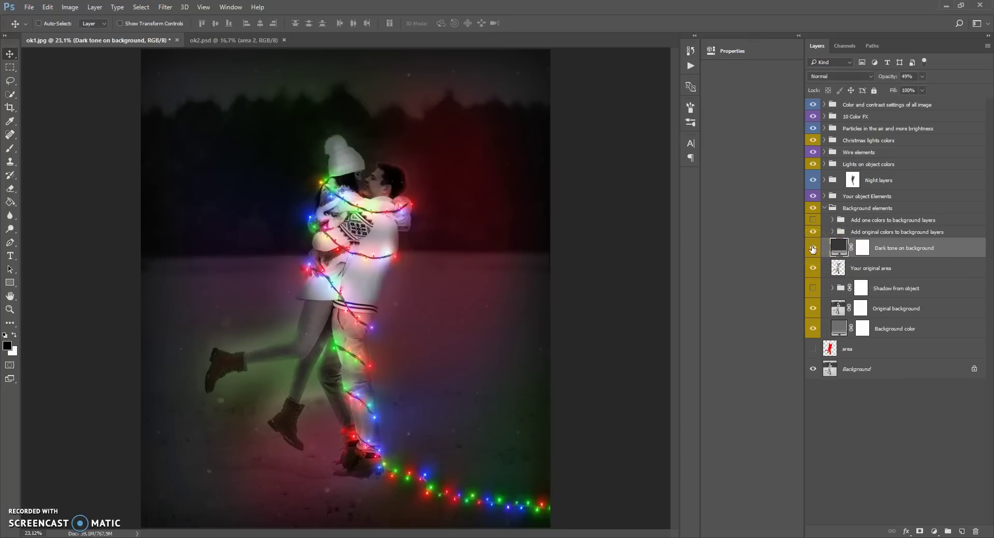
click(839, 268)
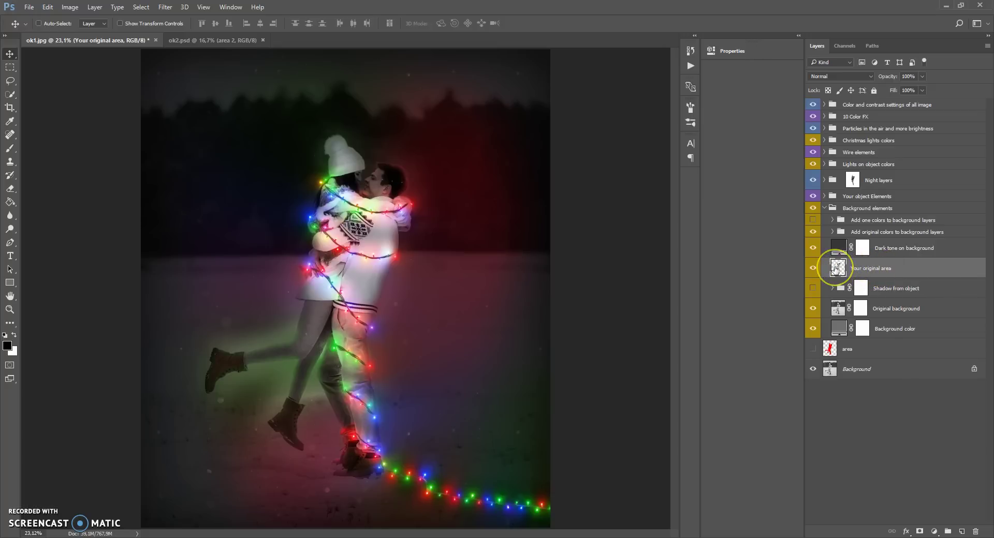
drag(836, 269, 838, 248)
click(813, 248)
click(813, 248)
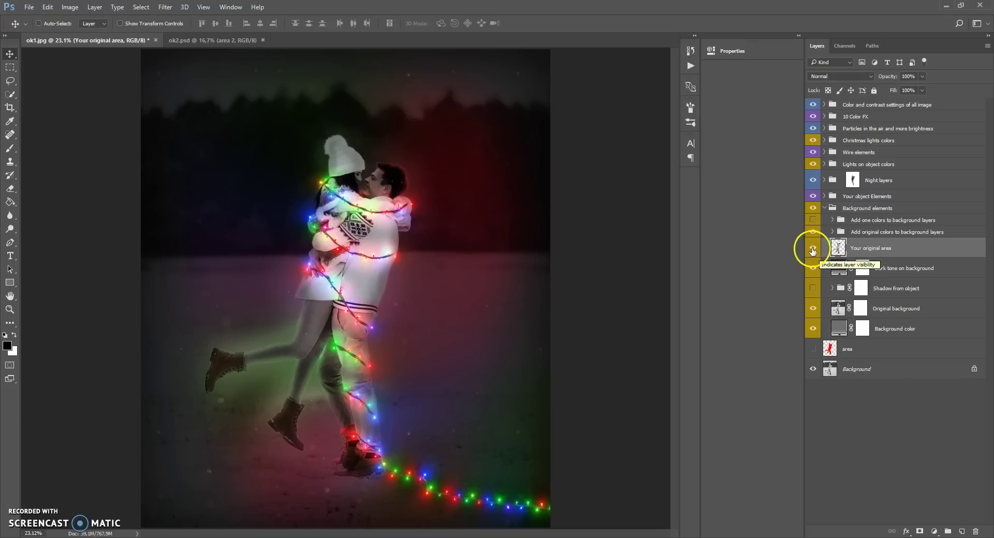
click(813, 250)
click(812, 250)
drag(839, 248, 839, 268)
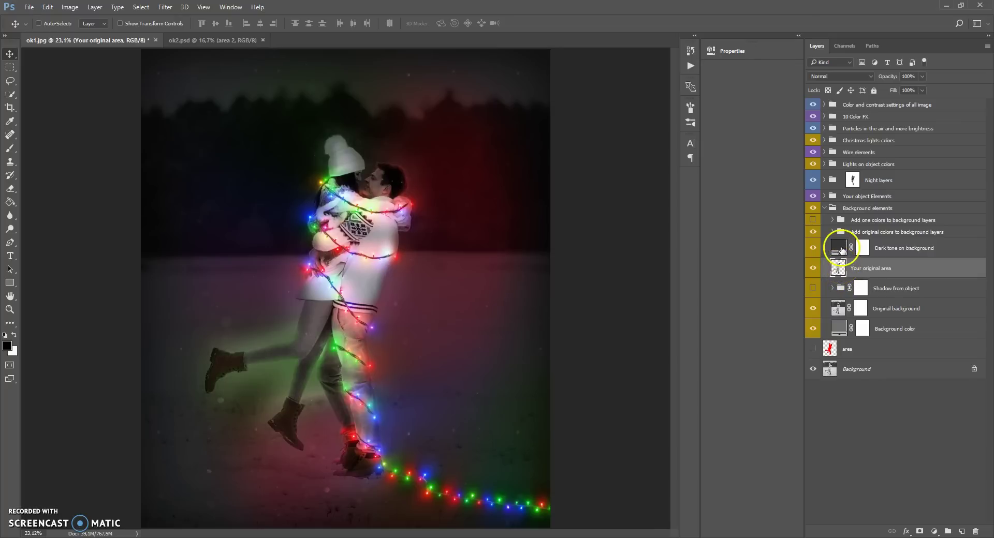
click(838, 248)
click(842, 233)
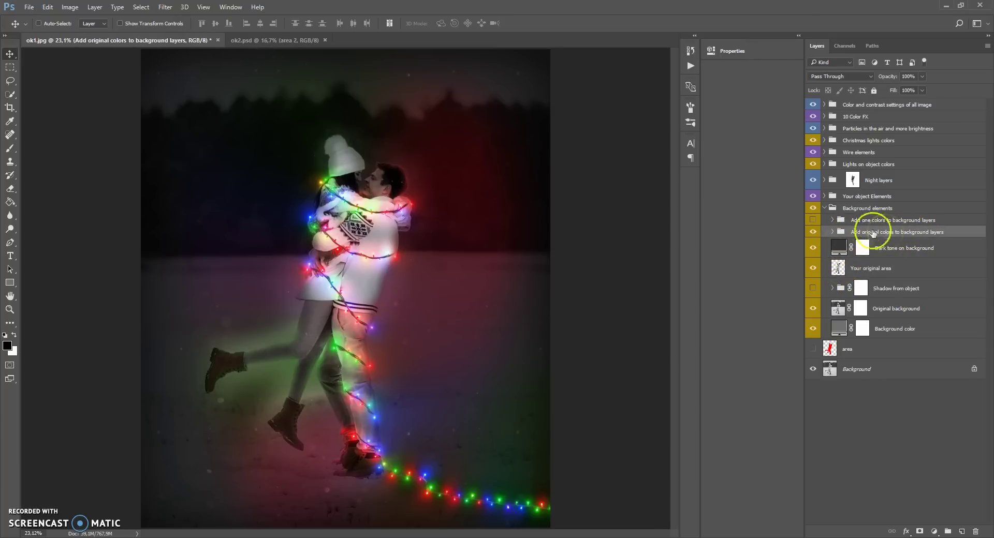
click(832, 232)
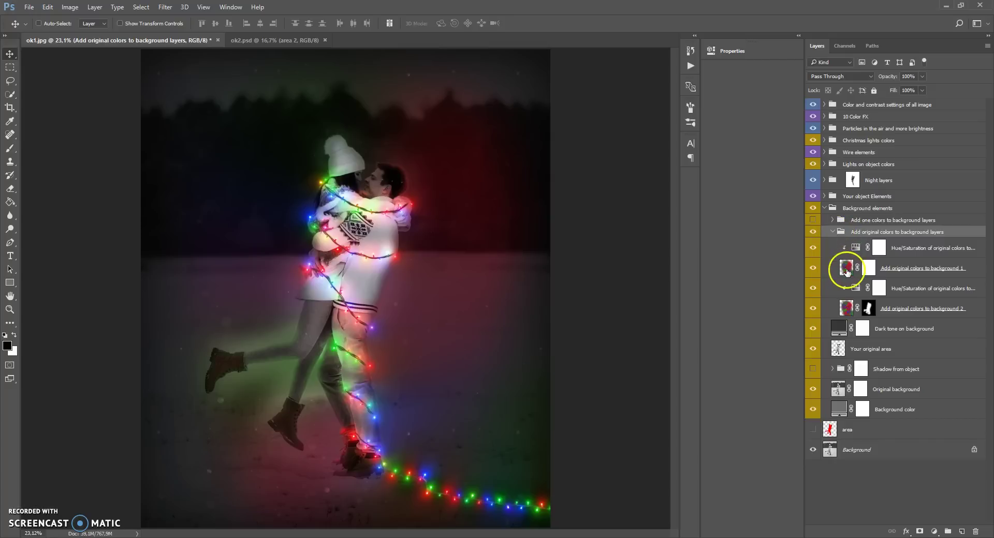
- Toggle the two Add original colors to background layers to compare their glow
click(844, 267)
click(847, 309)
click(846, 267)
click(847, 304)
click(846, 267)
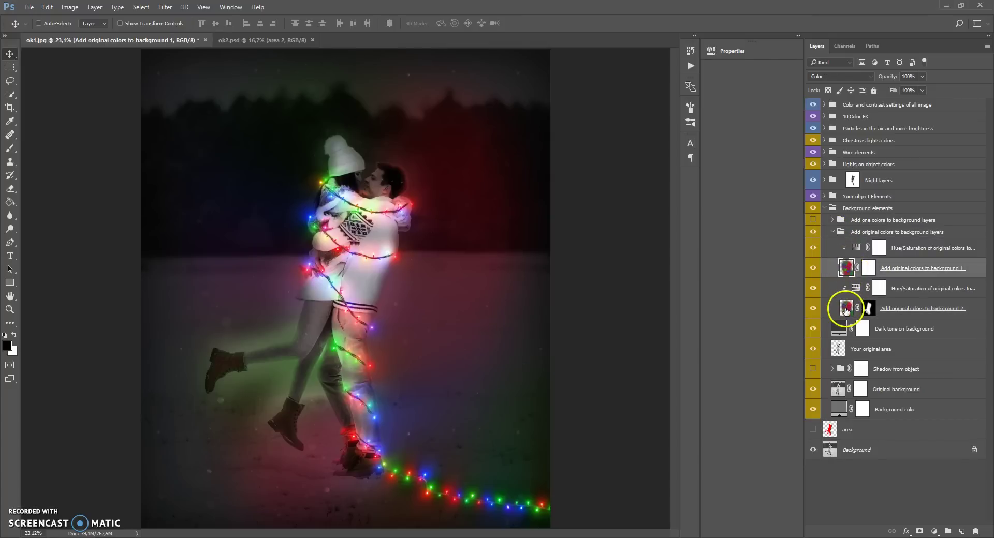
click(843, 307)
click(813, 309)
click(813, 309)
click(813, 268)
click(844, 267)
click(867, 309)
- Target the background 2 colour layer's mask and set the Brush to 47% opacity, 480 px
click(868, 270)
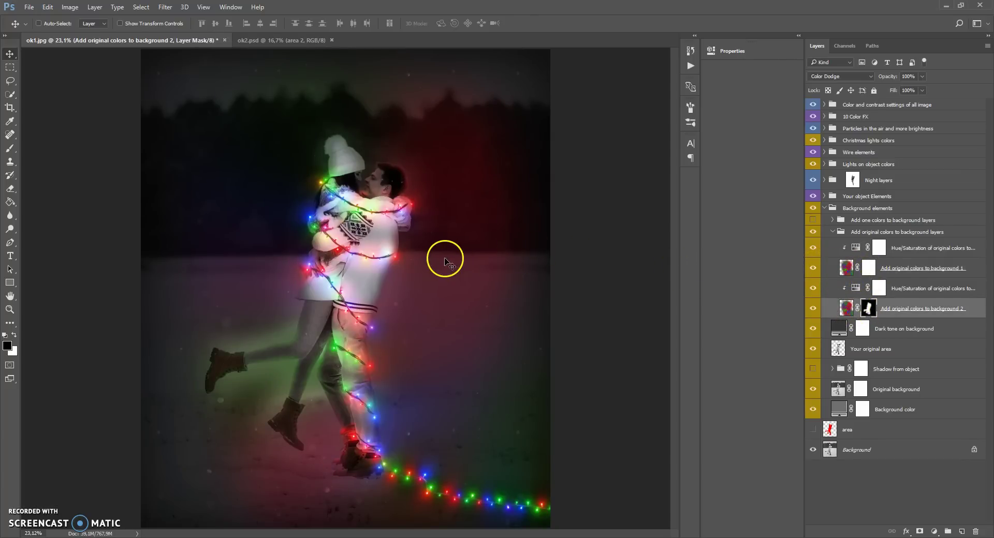
click(846, 309)
click(868, 309)
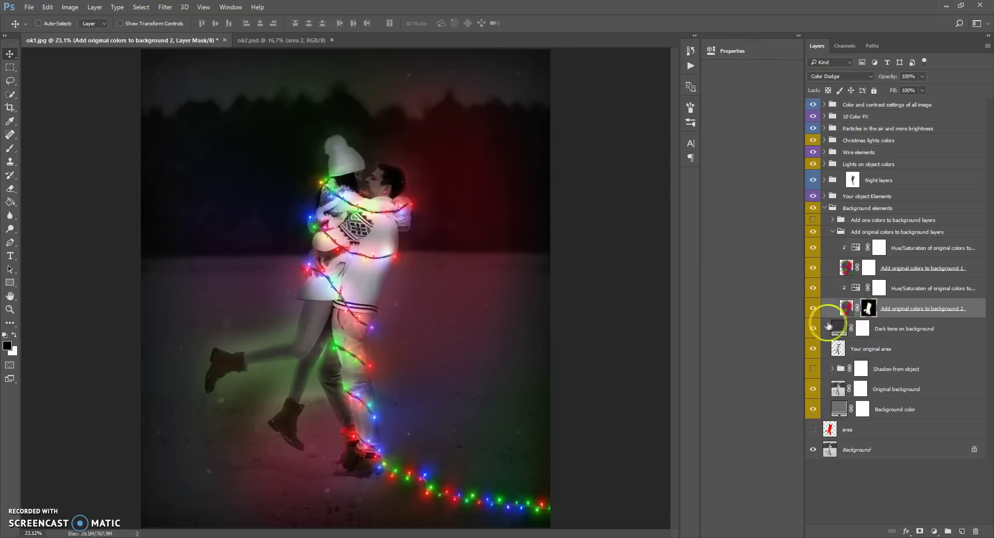
click(10, 148)
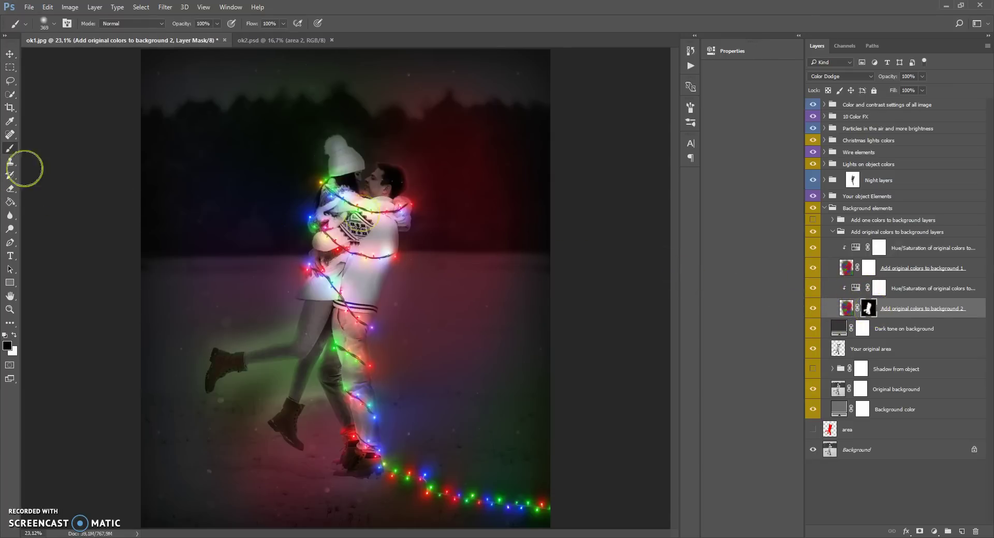
right_click(10, 148)
click(36, 139)
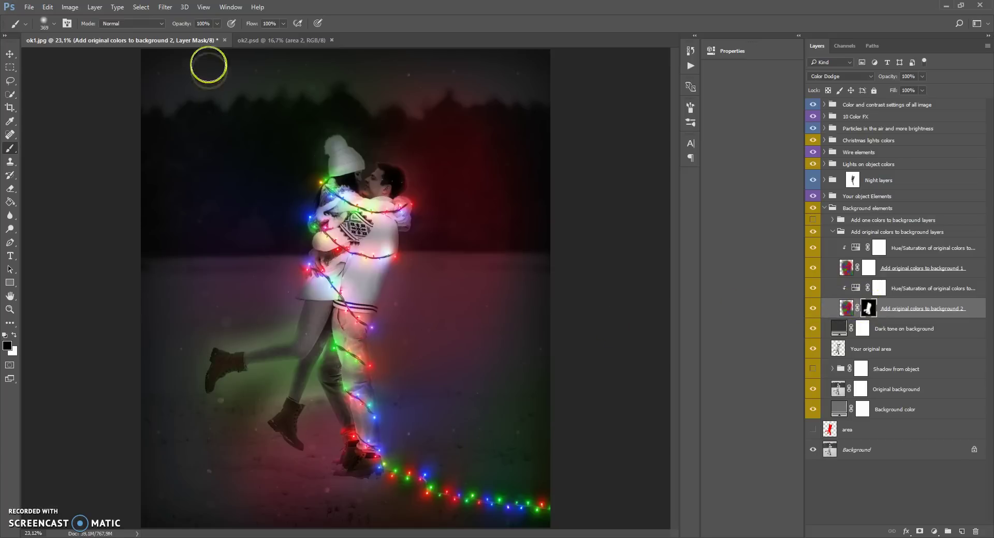
click(217, 24)
drag(214, 37, 193, 38)
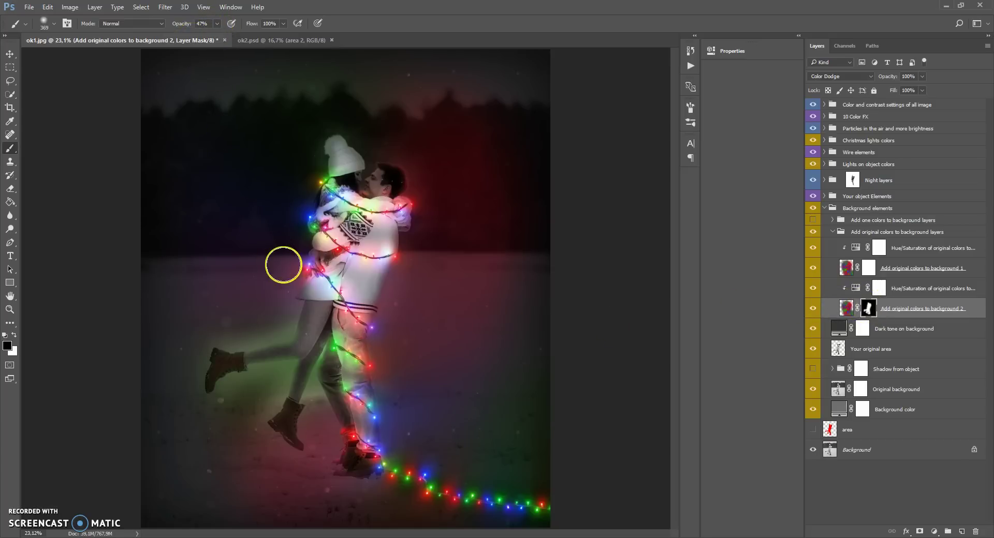
right_click(279, 262)
drag(399, 288, 397, 292)
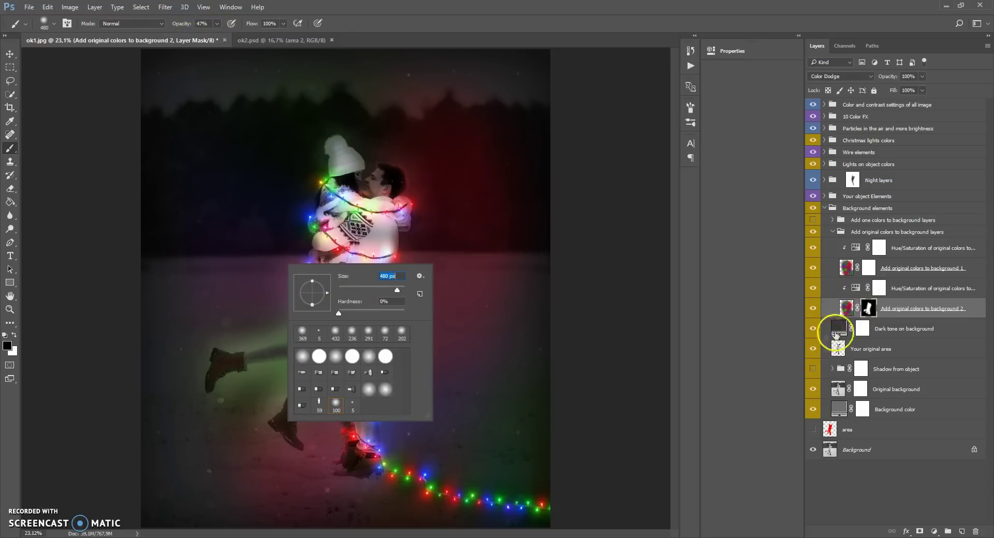
click(865, 309)
- Paint the tint out around the girl's leg, then on the background 1 mask over head and legs
mouse_move(287, 317)
mouse_down()
mouse_move(273, 378)
mouse_move(273, 325)
mouse_move(296, 394)
mouse_move(237, 322)
mouse_move(217, 359)
mouse_move(215, 393)
mouse_move(248, 441)
mouse_move(288, 149)
mouse_move(382, 135)
mouse_move(439, 164)
mouse_move(473, 294)
mouse_up()
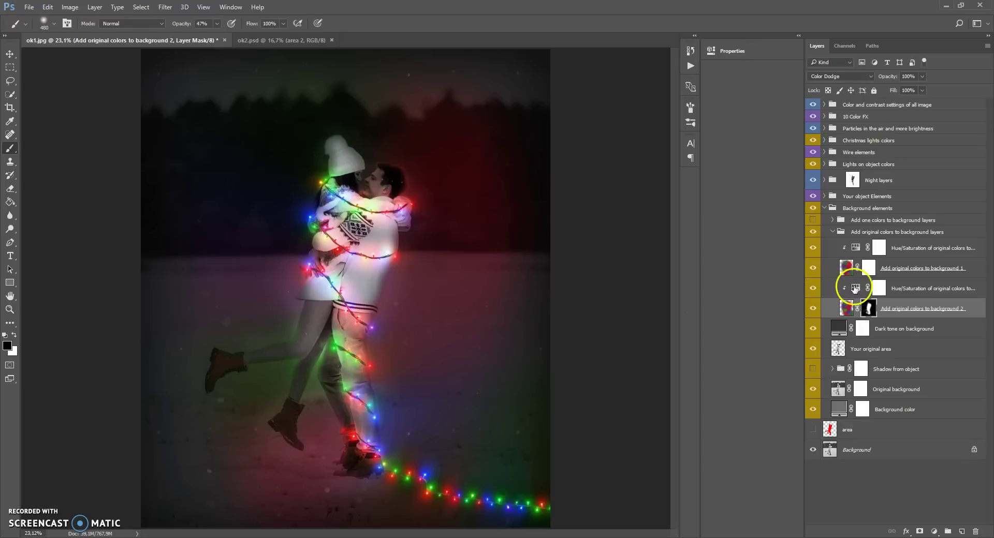
click(845, 267)
click(866, 268)
click(812, 268)
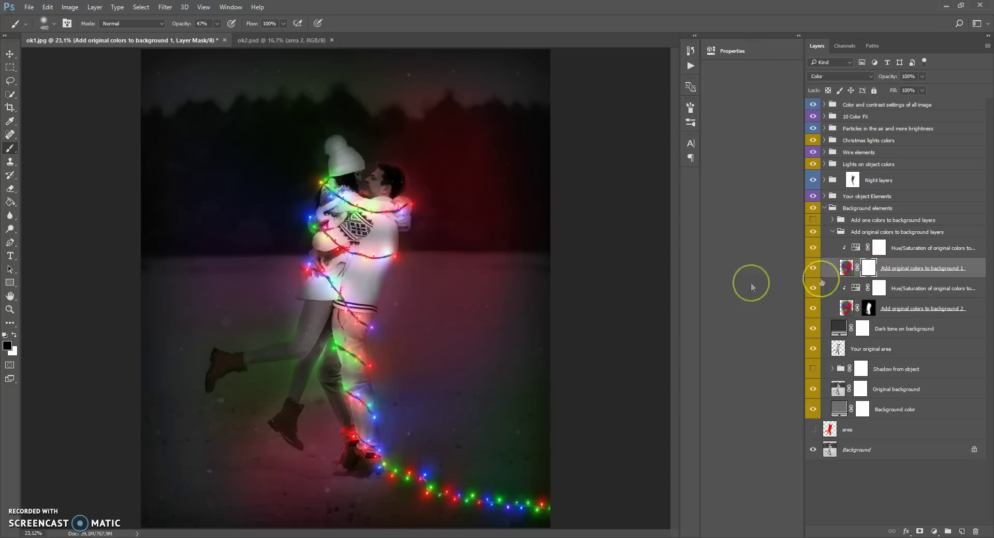
mouse_move(250, 321)
mouse_down()
mouse_move(282, 413)
mouse_move(309, 414)
mouse_move(202, 344)
mouse_move(231, 432)
mouse_move(222, 321)
mouse_move(311, 424)
mouse_move(271, 371)
mouse_up()
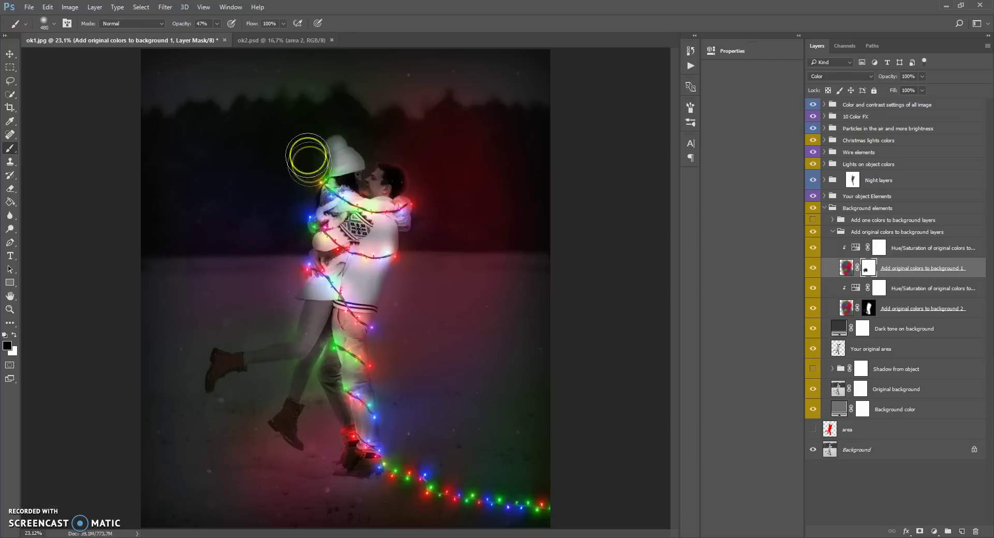
mouse_move(530, 255)
mouse_down()
mouse_move(480, 339)
mouse_move(487, 271)
mouse_move(410, 389)
mouse_move(445, 367)
mouse_move(440, 119)
mouse_move(494, 141)
mouse_move(356, 69)
mouse_move(517, 102)
mouse_move(429, 110)
mouse_move(310, 83)
mouse_move(231, 159)
mouse_move(419, 297)
mouse_move(489, 333)
mouse_move(478, 369)
mouse_move(275, 417)
mouse_move(228, 442)
mouse_move(226, 432)
mouse_move(255, 469)
mouse_up()
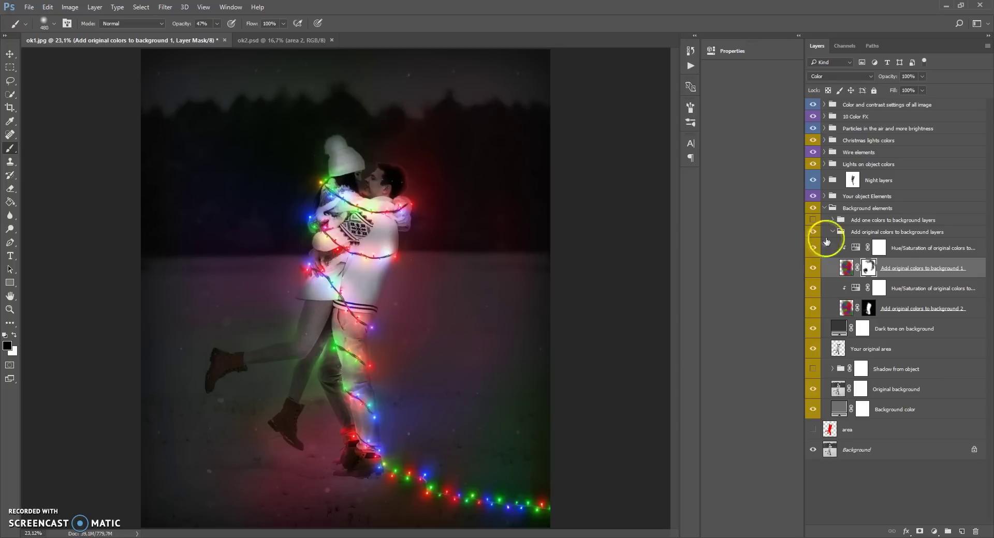
click(834, 233)
- Collapse the Add original colors and Background elements layer groups
click(832, 233)
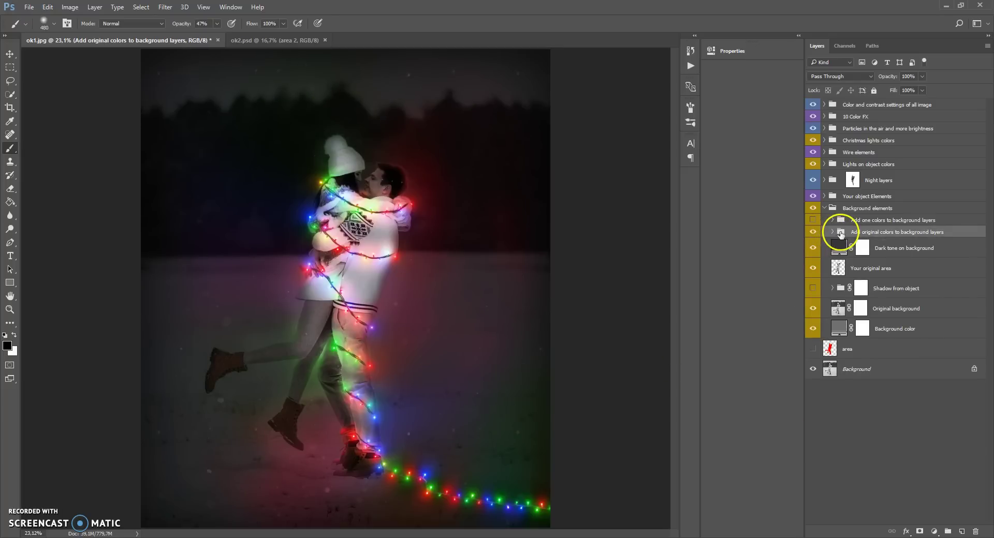
click(841, 221)
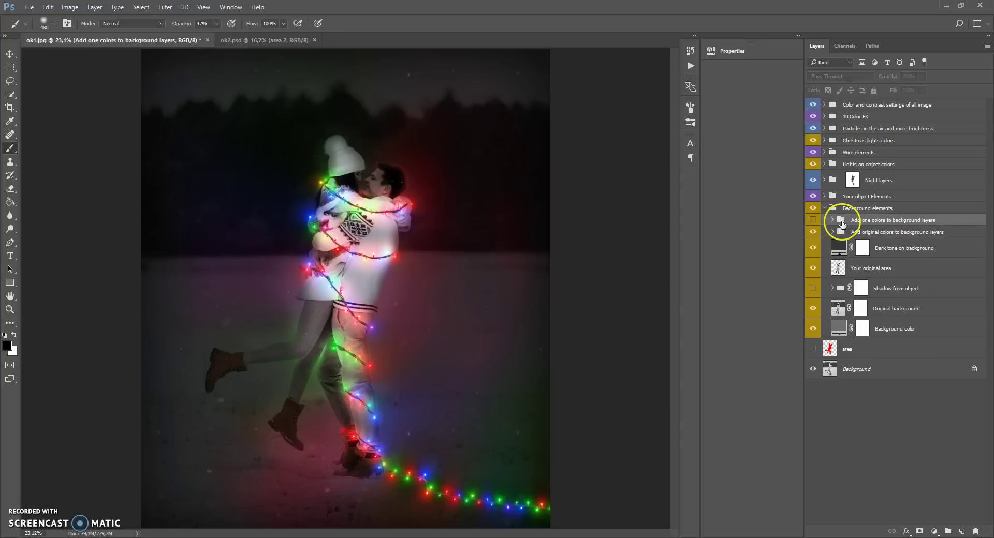
click(890, 224)
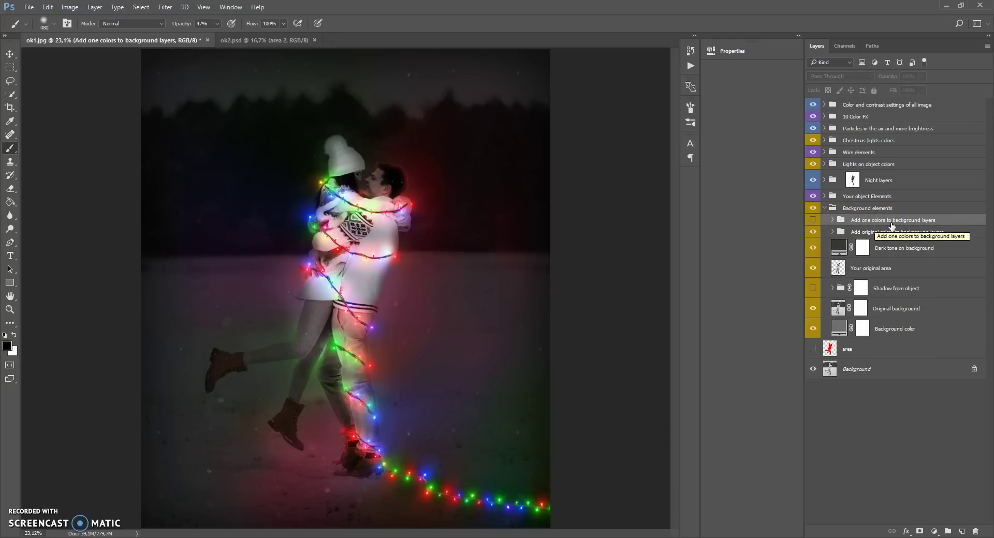
click(840, 225)
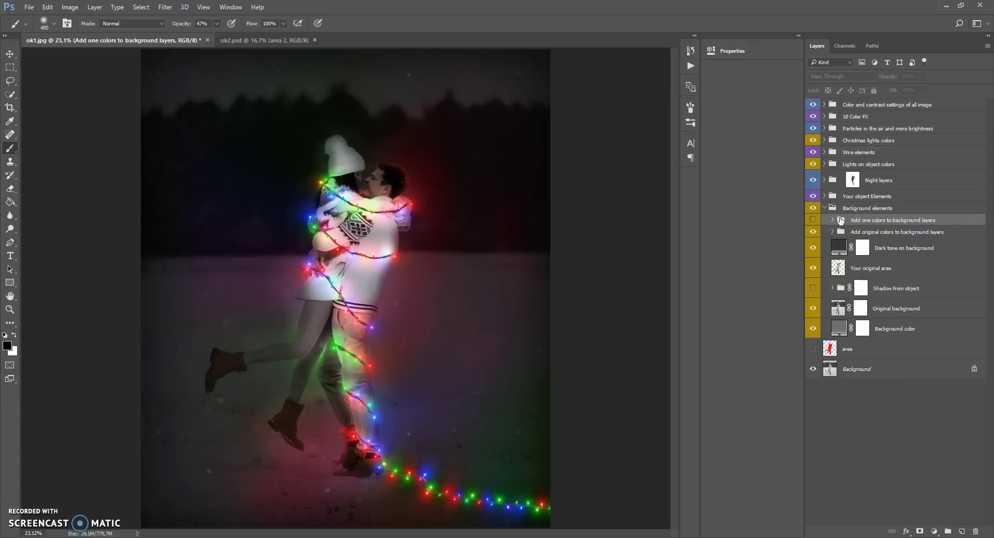
click(825, 209)
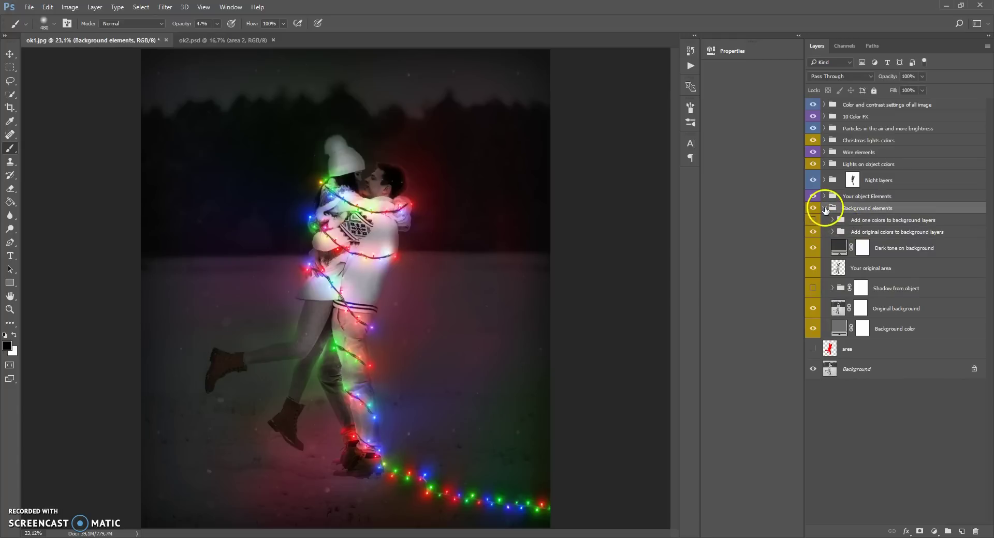
click(825, 209)
- Expand Your object Elements and toggle the Your object layer to compare
click(832, 196)
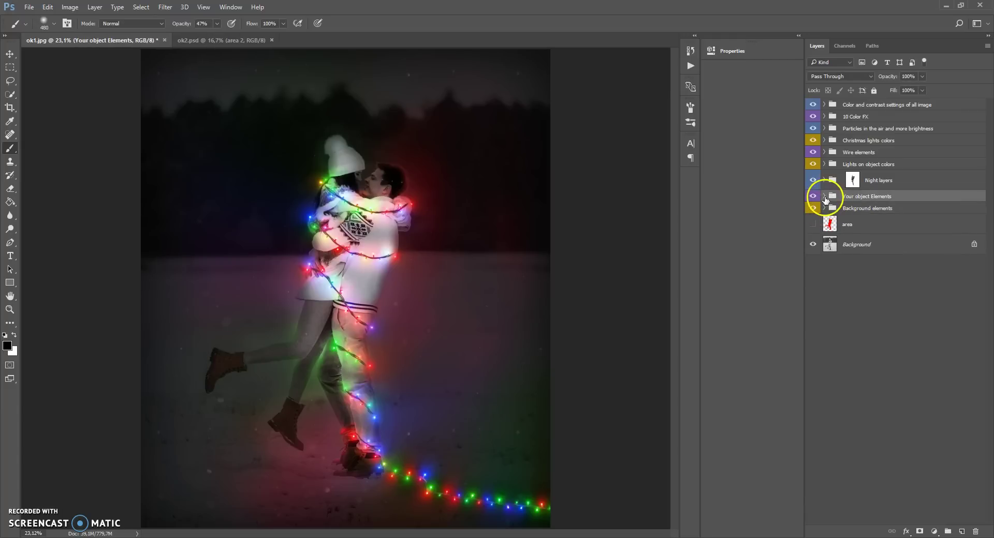
click(825, 197)
click(840, 233)
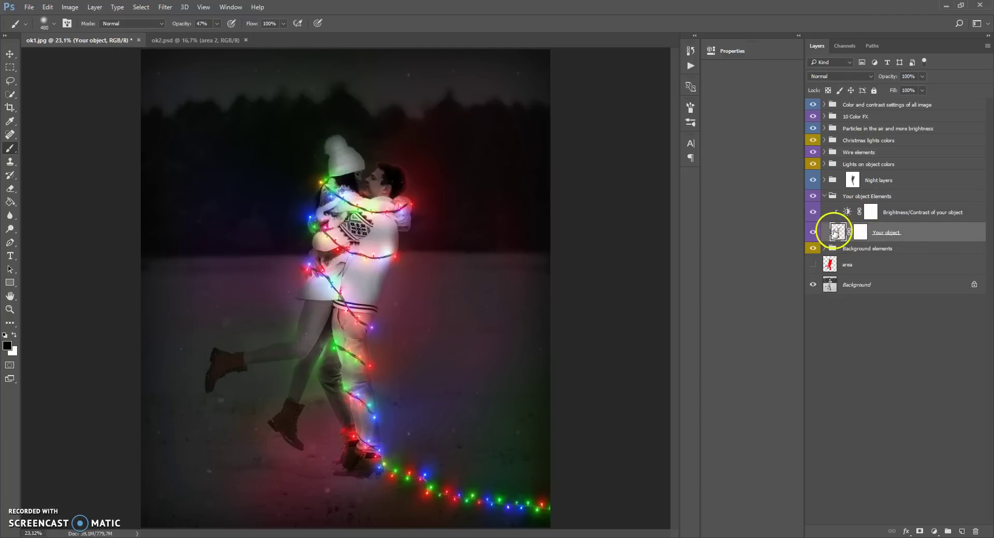
click(813, 232)
click(813, 233)
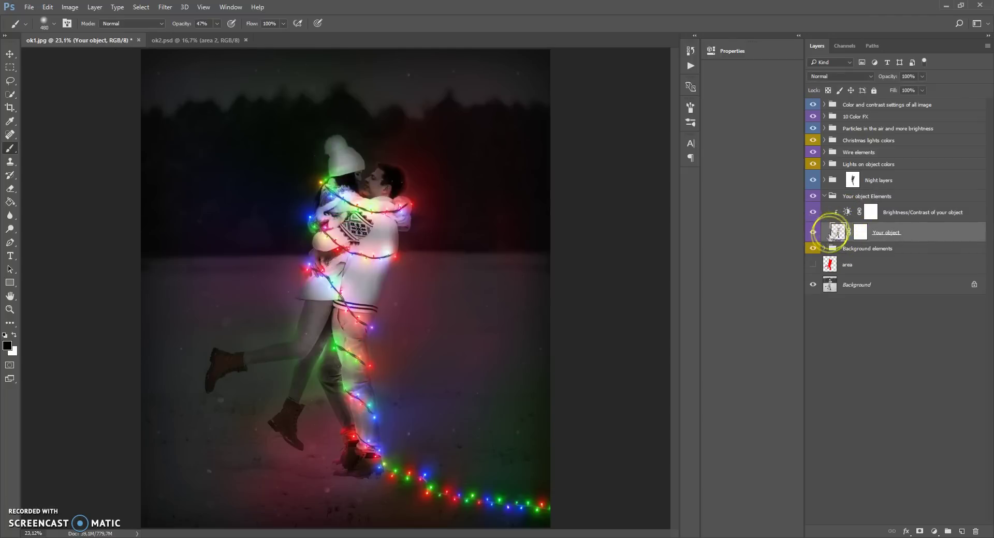
double_click(847, 213)
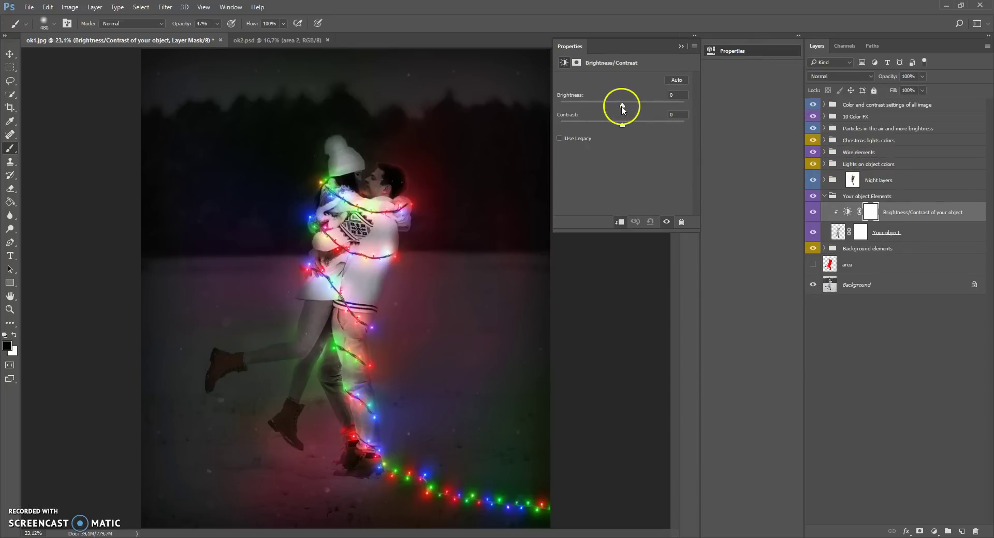
- Drop the couple's Brightness to -62 with Contrast at 27, then fold away Properties and the group
drag(616, 106, 585, 110)
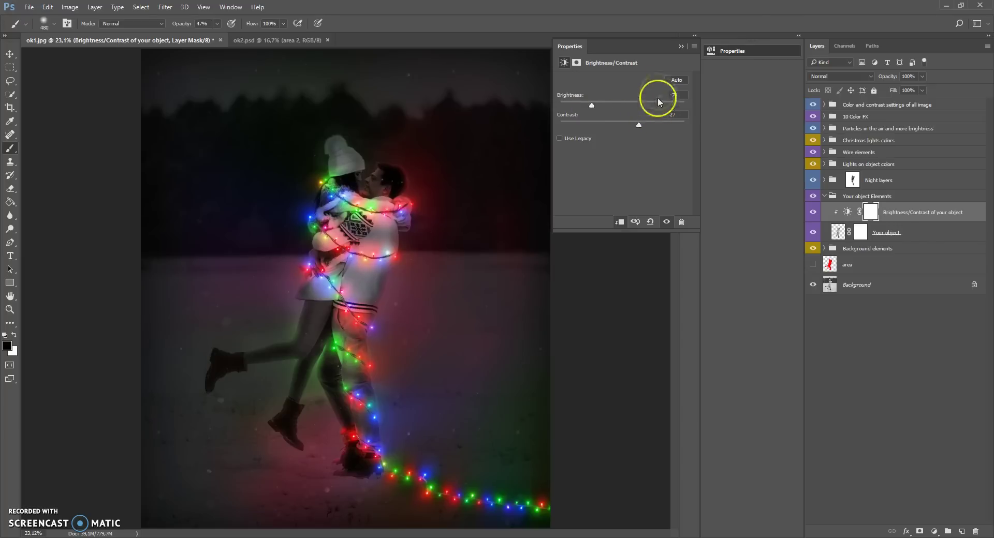
click(680, 47)
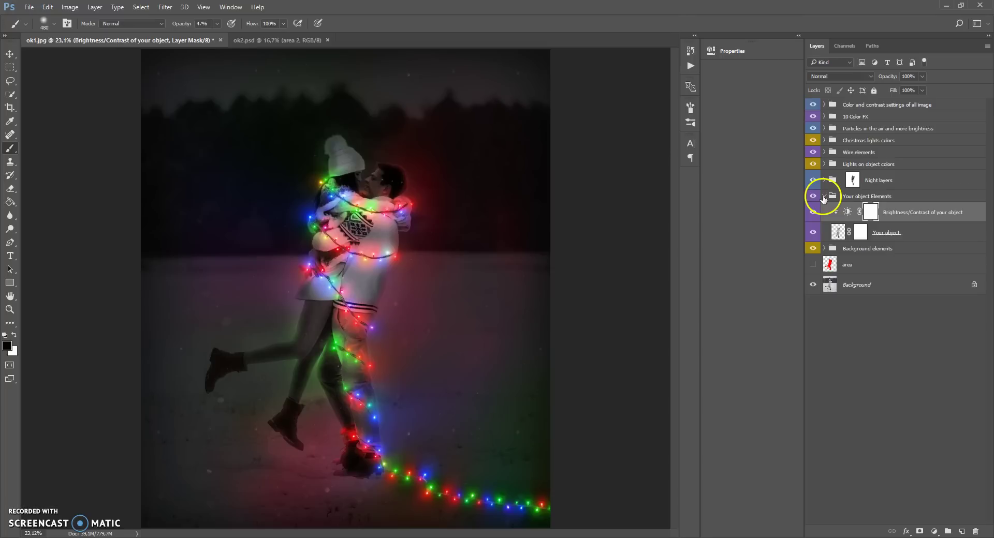
click(826, 197)
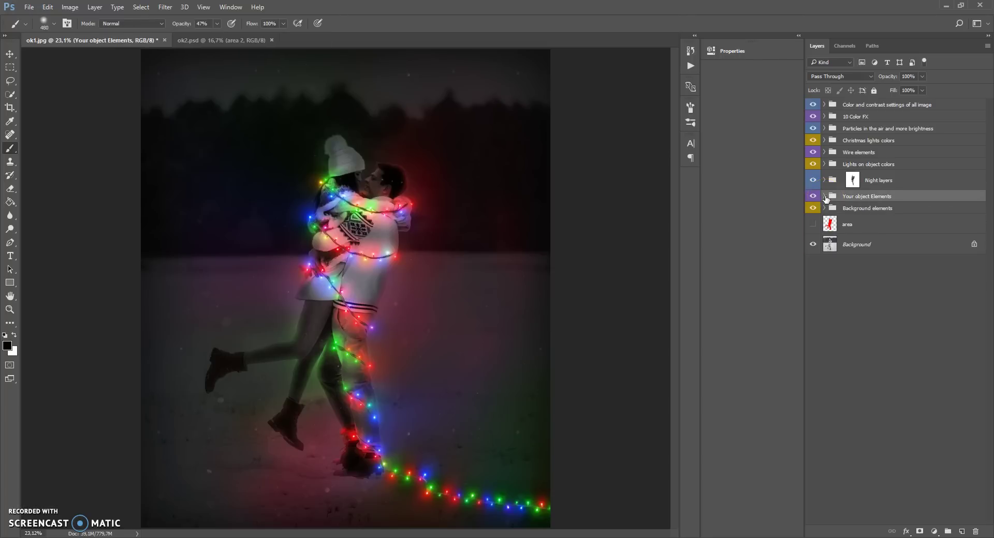
- Toggle the Night layers group on and off to compare the night darkening
click(832, 183)
click(813, 181)
click(813, 182)
click(813, 181)
click(814, 181)
click(813, 181)
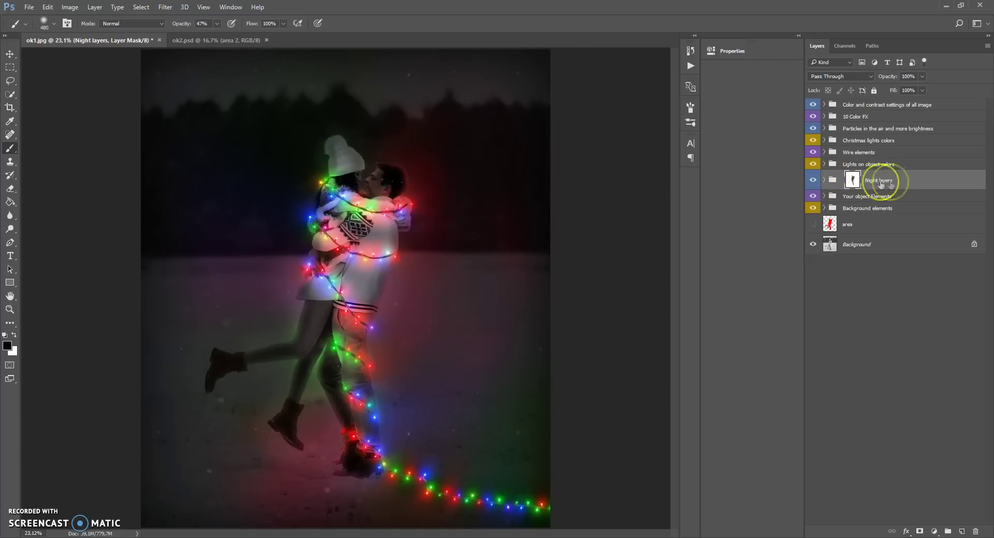
- Expand Night layers and look through its Shadow frame, Brightness/Contrast, Photo Filter and Hue/Saturation layers
click(824, 180)
click(837, 200)
click(837, 221)
click(836, 239)
click(835, 260)
click(836, 241)
click(838, 222)
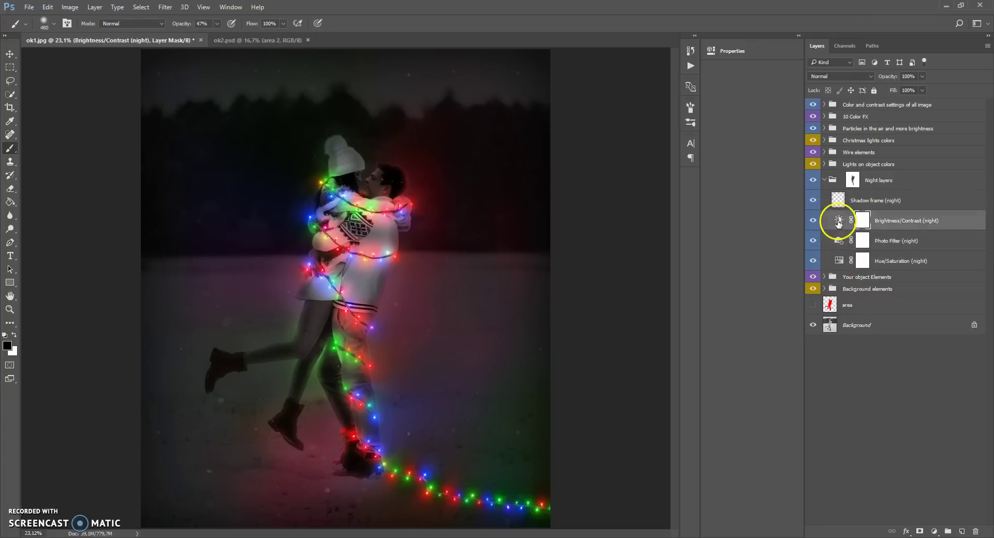
click(838, 201)
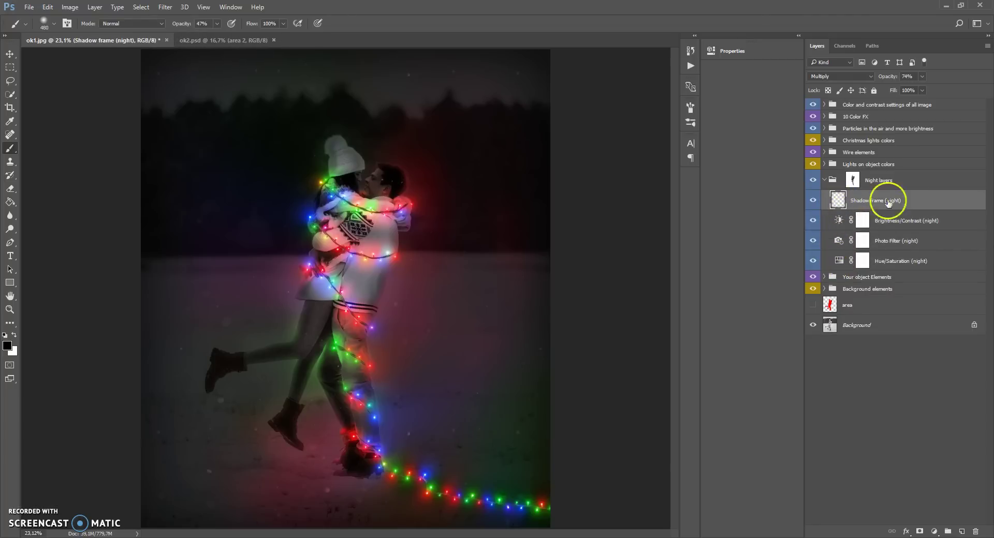
click(889, 223)
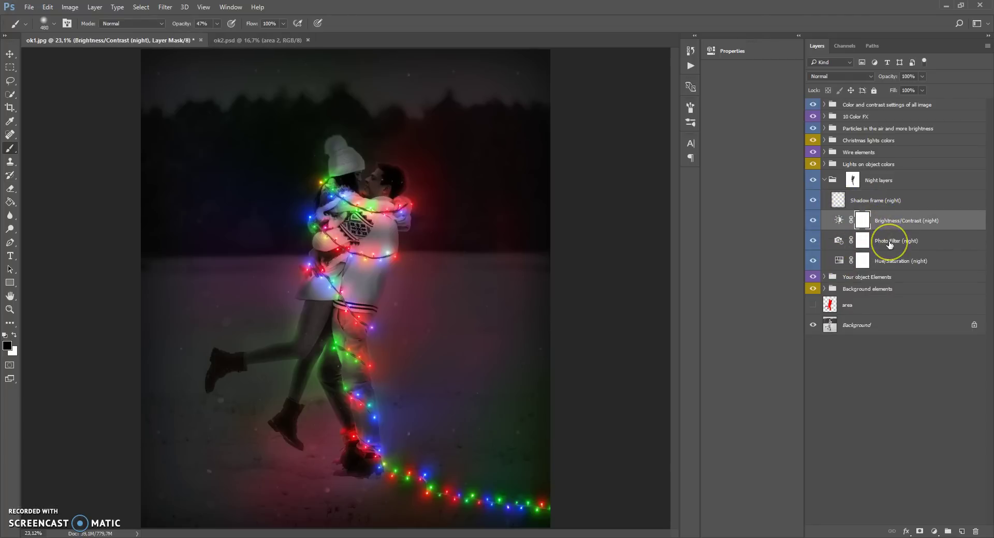
click(890, 245)
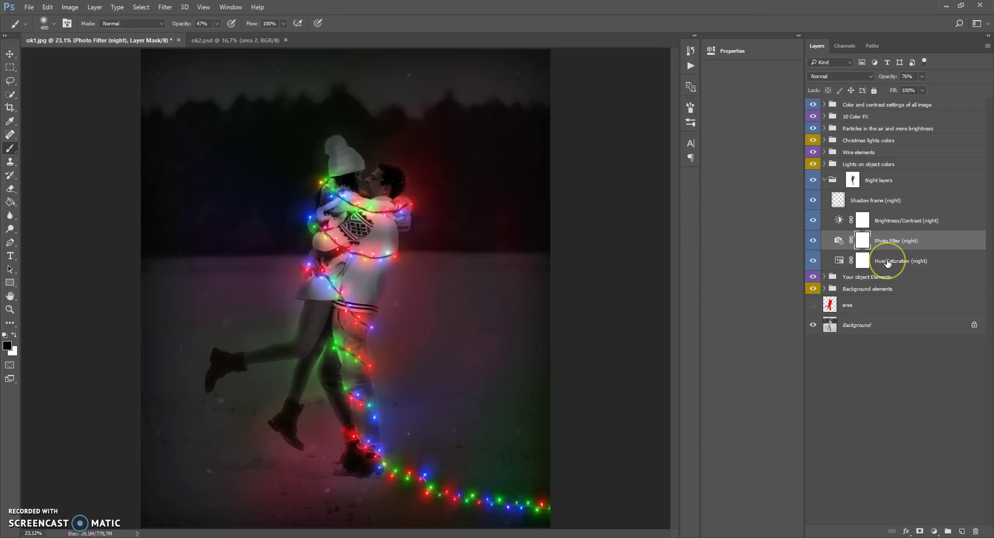
click(886, 263)
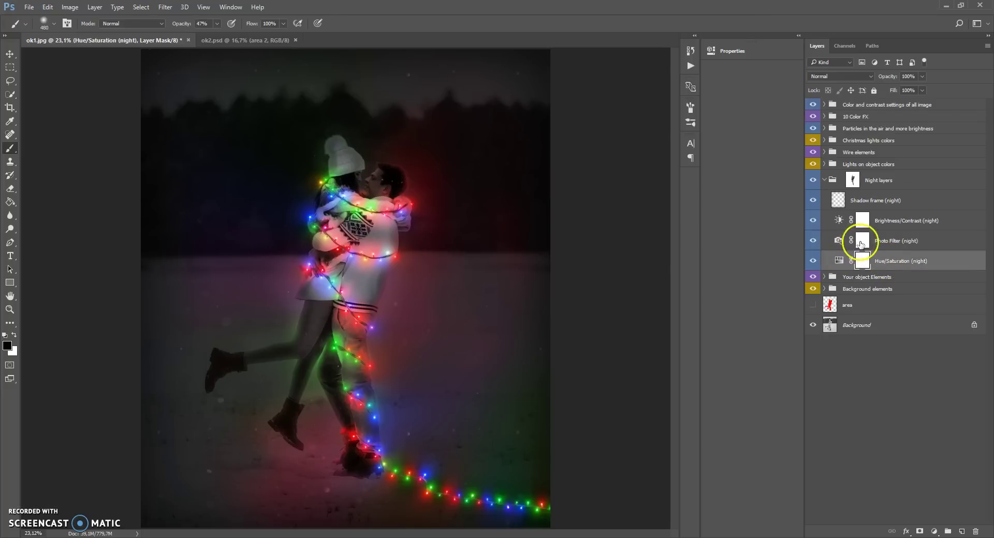
- Target the Night layers group mask and paint it out over the woman's left side
click(839, 188)
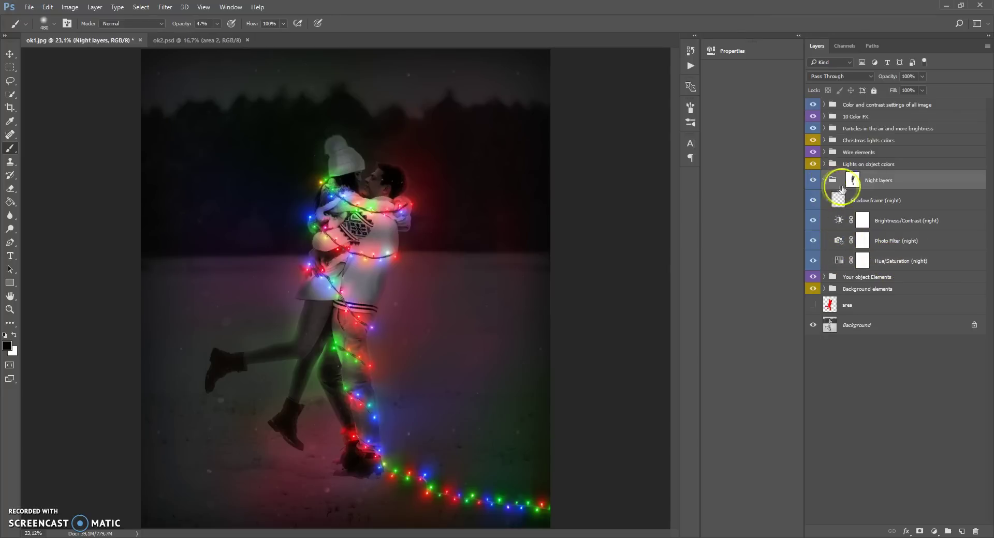
click(824, 180)
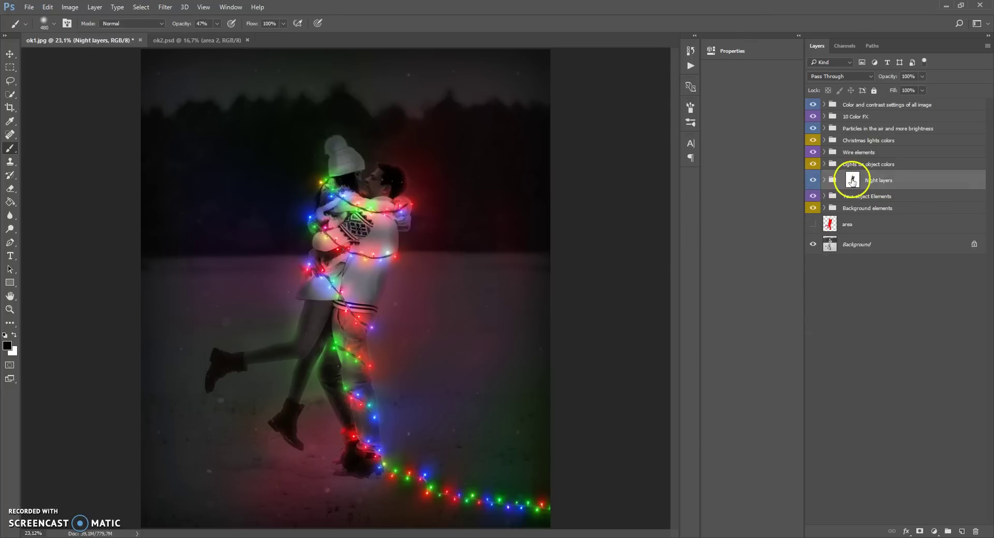
click(852, 180)
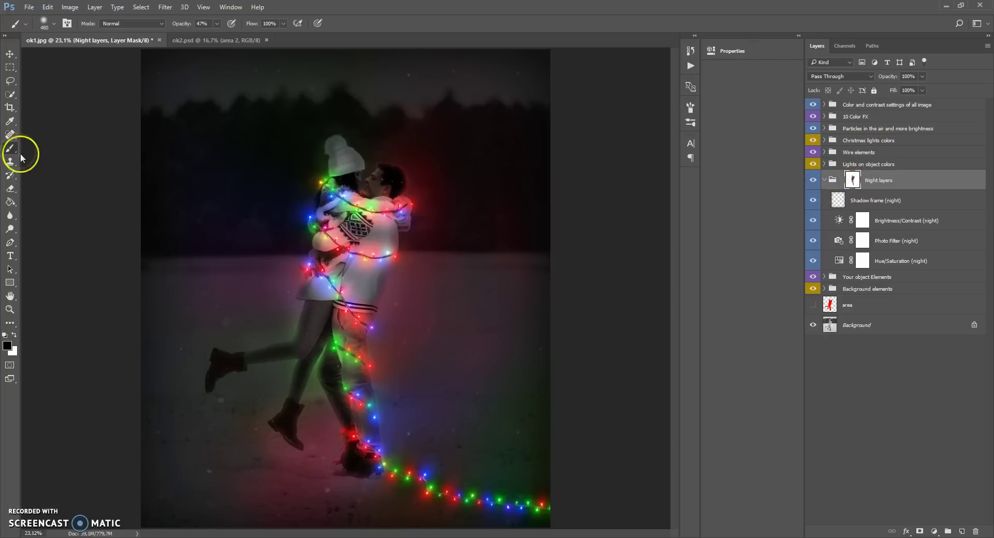
mouse_move(321, 210)
mouse_down()
mouse_move(307, 237)
mouse_move(310, 259)
mouse_move(351, 271)
mouse_move(317, 270)
mouse_move(326, 278)
mouse_move(393, 243)
mouse_move(401, 216)
mouse_move(369, 320)
mouse_move(341, 334)
mouse_move(302, 333)
mouse_move(287, 319)
mouse_move(353, 328)
mouse_move(257, 304)
mouse_move(292, 295)
mouse_move(303, 272)
mouse_move(306, 178)
mouse_up()
- Paint white on the Night mask over the man's head and back, then set Brightness to 5
click(14, 335)
mouse_move(414, 172)
mouse_down()
mouse_move(433, 193)
mouse_move(422, 255)
mouse_move(388, 327)
mouse_move(399, 324)
mouse_move(408, 262)
mouse_move(384, 334)
mouse_move(428, 193)
mouse_move(400, 167)
mouse_move(306, 166)
mouse_move(292, 257)
mouse_move(264, 299)
mouse_move(244, 280)
mouse_move(293, 246)
mouse_move(295, 204)
mouse_up()
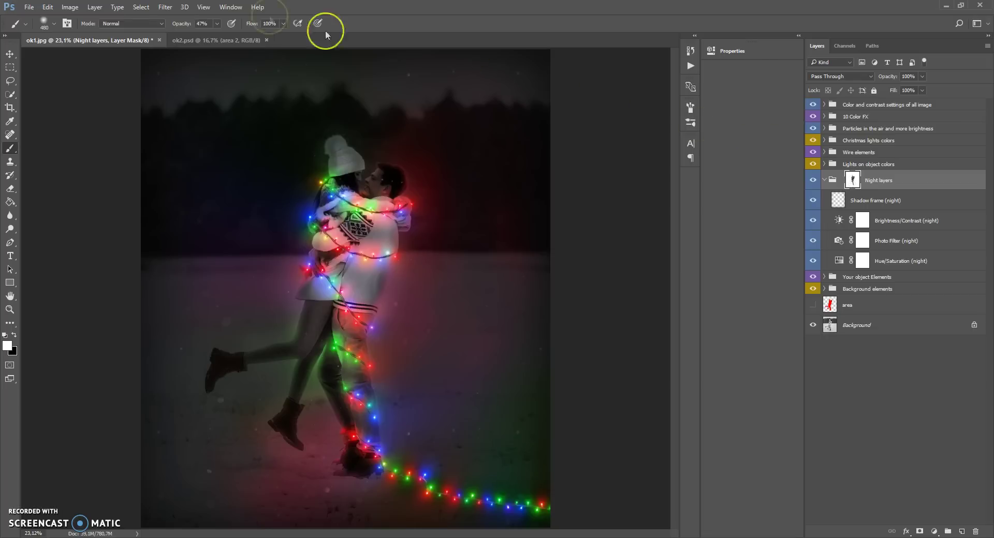
click(70, 8)
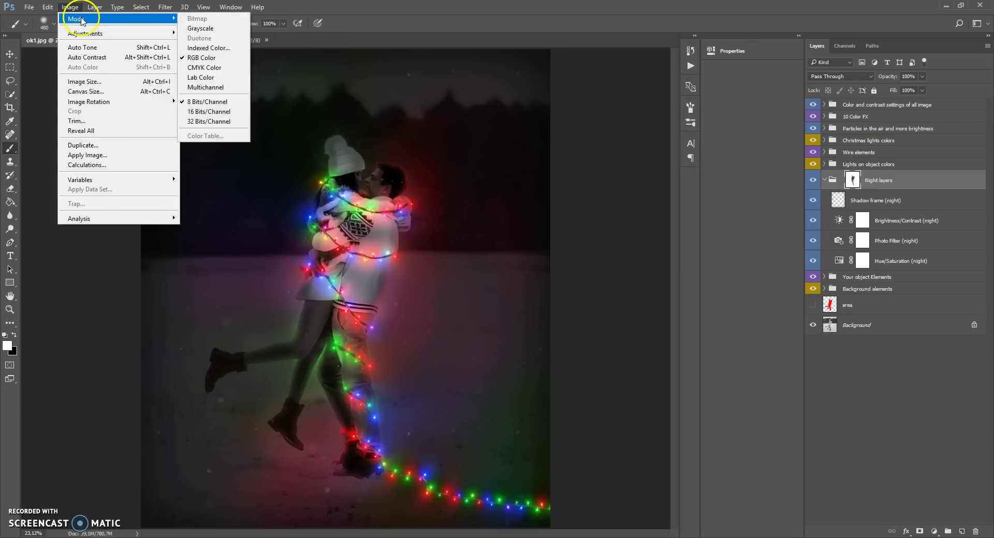
mouse_move(88, 35)
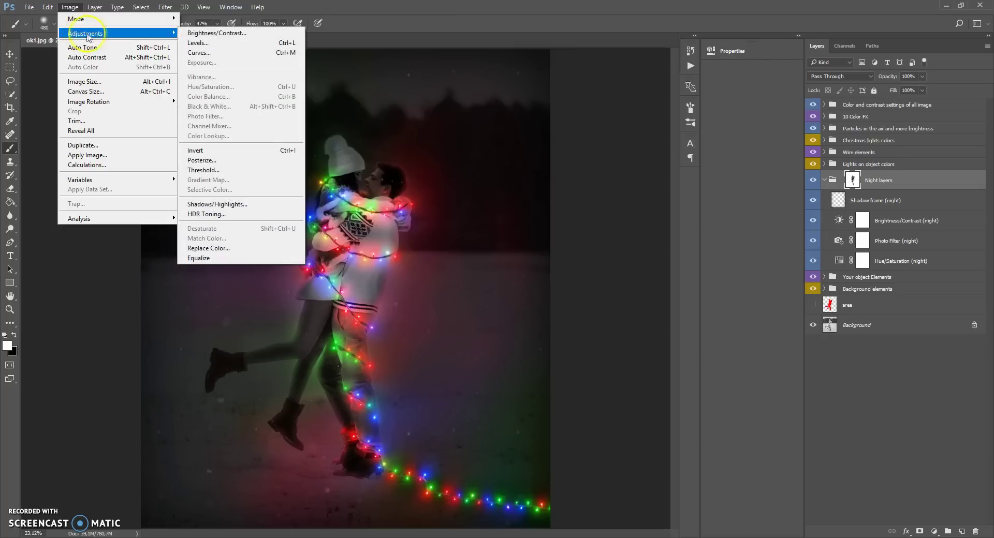
click(217, 33)
mouse_move(641, 223)
mouse_down()
mouse_move(657, 244)
mouse_move(678, 242)
mouse_move(638, 241)
mouse_move(641, 221)
mouse_up()
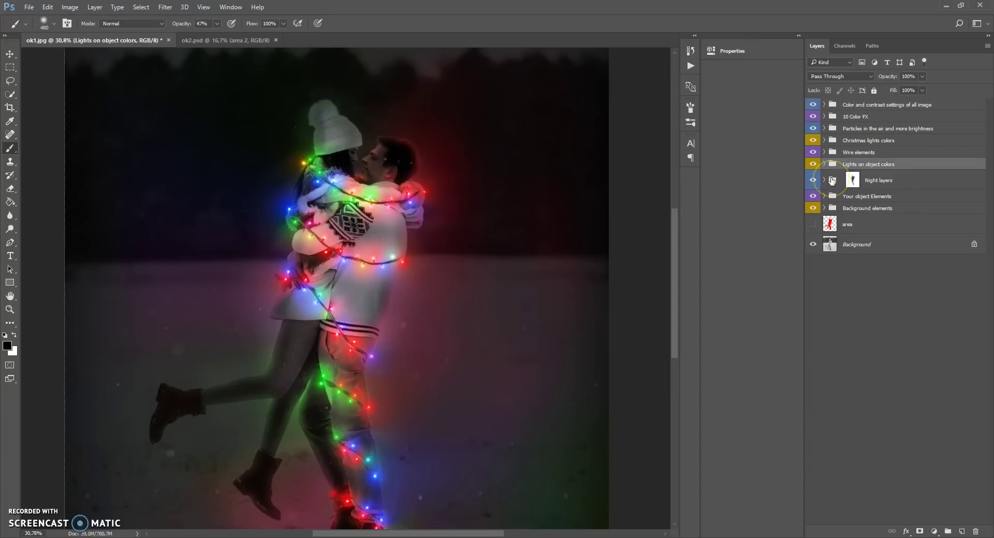
- Expand the Lights on object colors and Multicolor light on object layers groups
click(832, 180)
key(x)
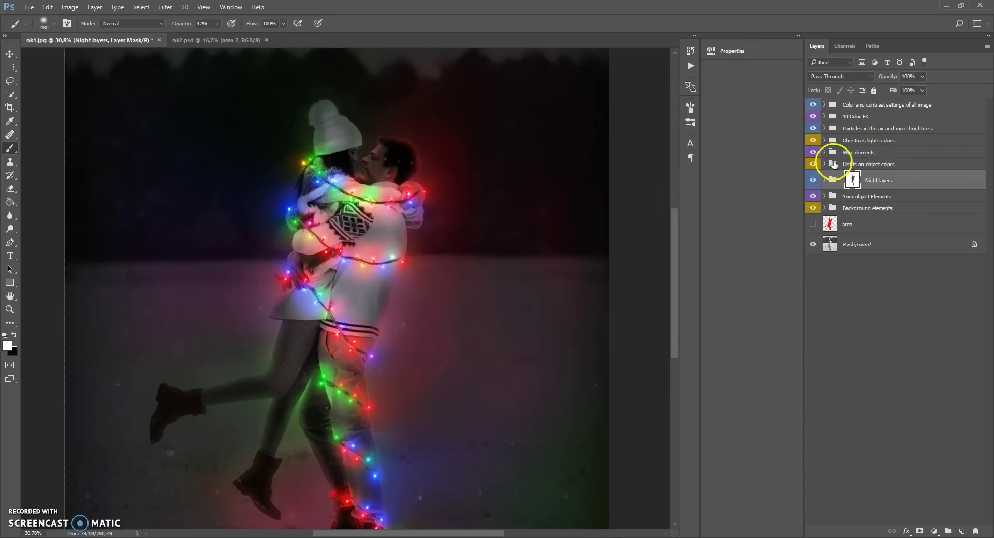
click(833, 165)
click(824, 165)
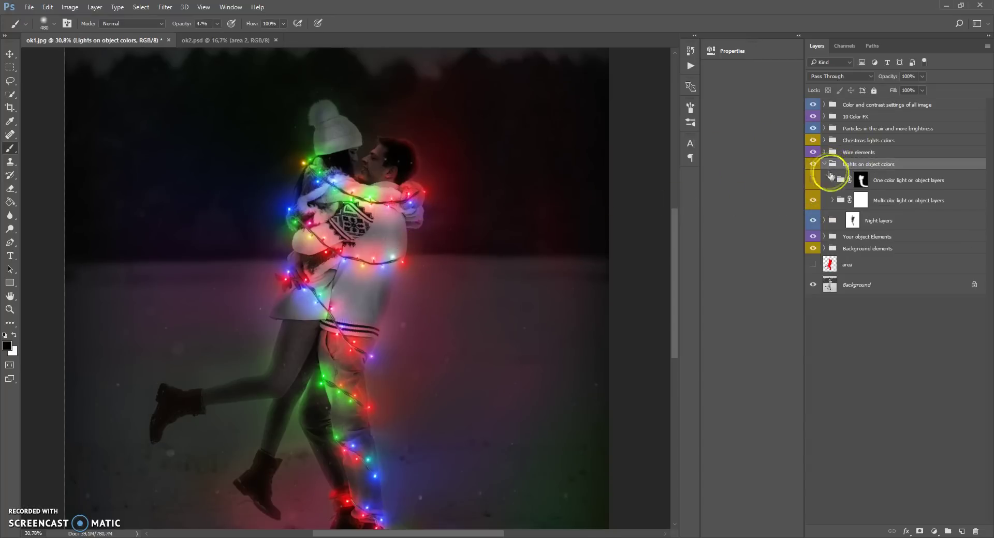
click(838, 200)
key(x)
scroll(383, 191, up, 2)
scroll(383, 191, up, 5)
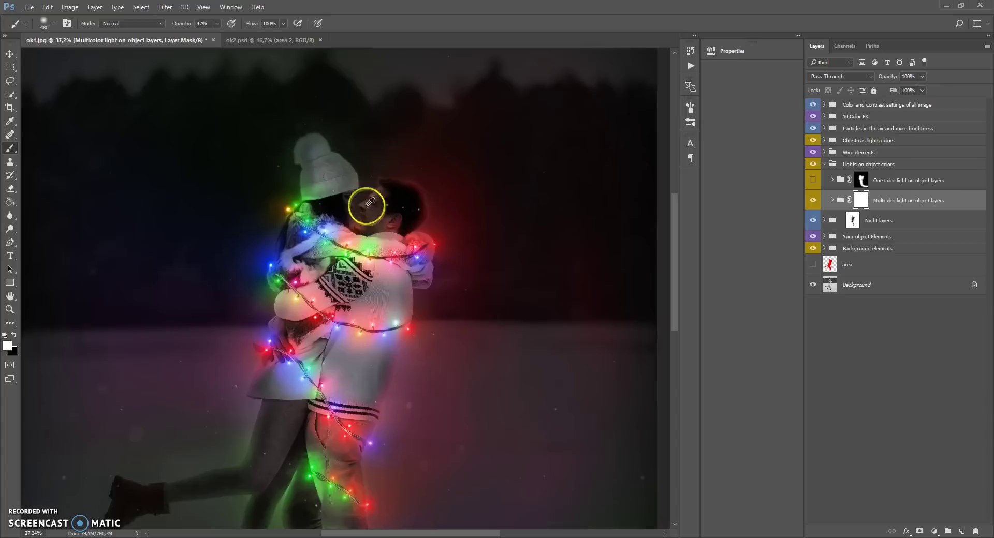
click(840, 201)
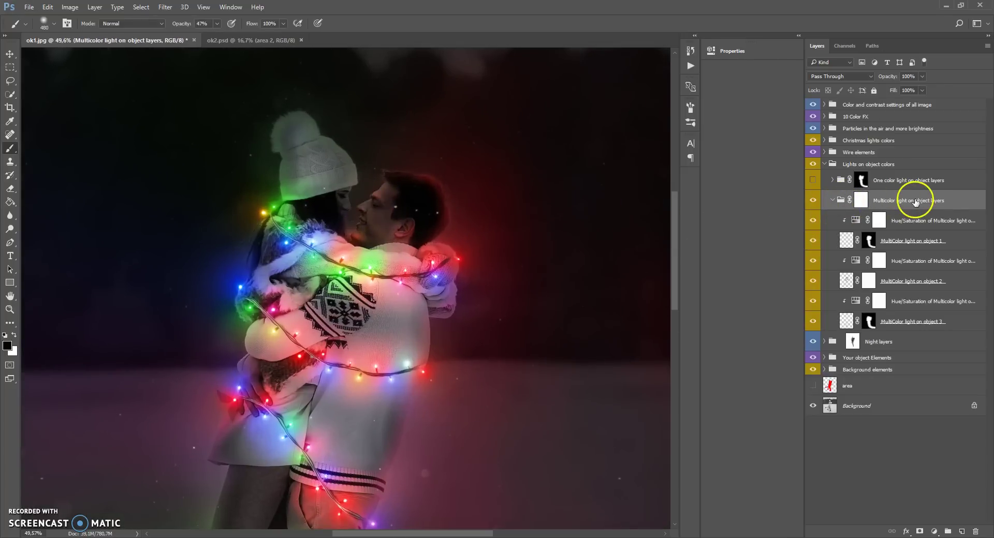
- Restore the light spill over the man's head on the MultiColor light on object 1 mask
click(868, 241)
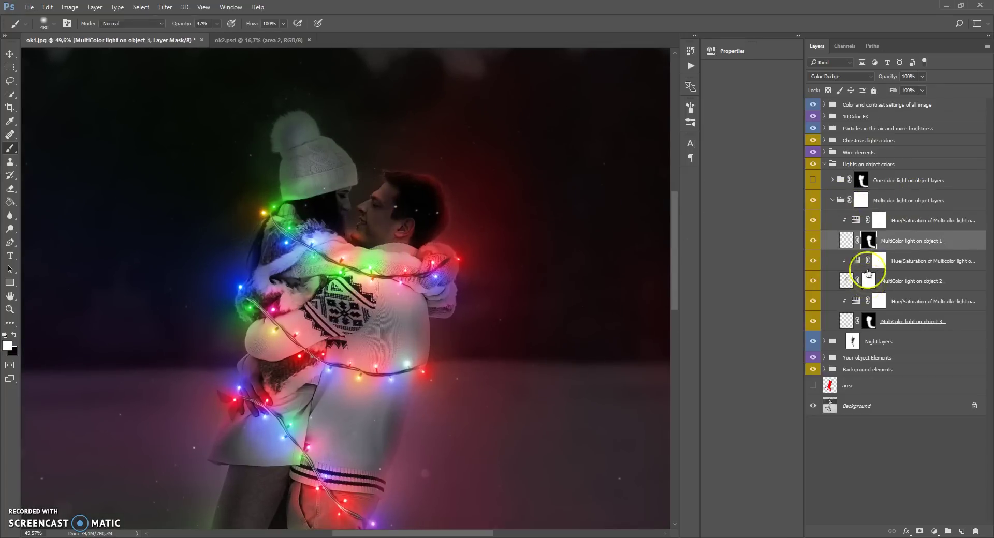
click(868, 281)
click(869, 320)
click(868, 280)
click(868, 240)
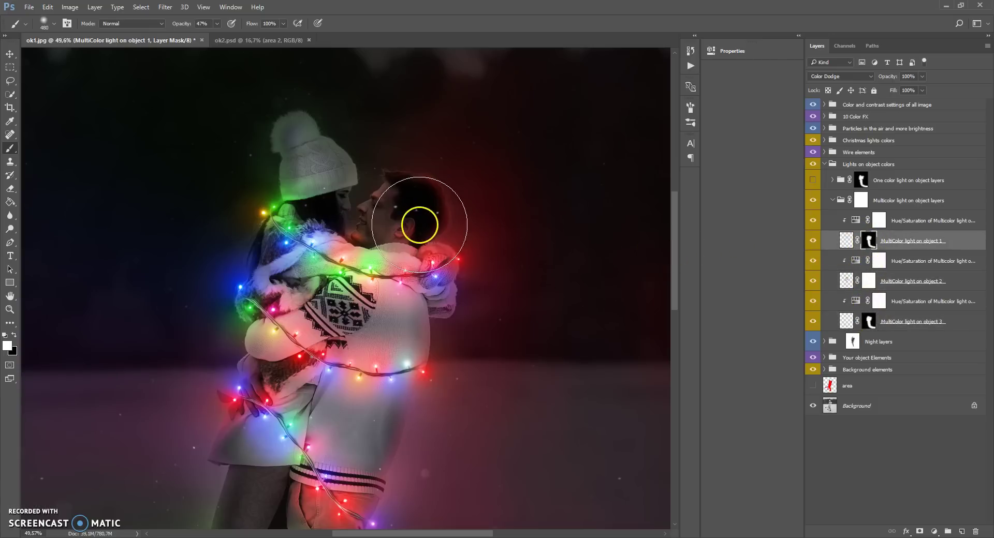
scroll(419, 226, down, 2)
scroll(418, 226, up, 3)
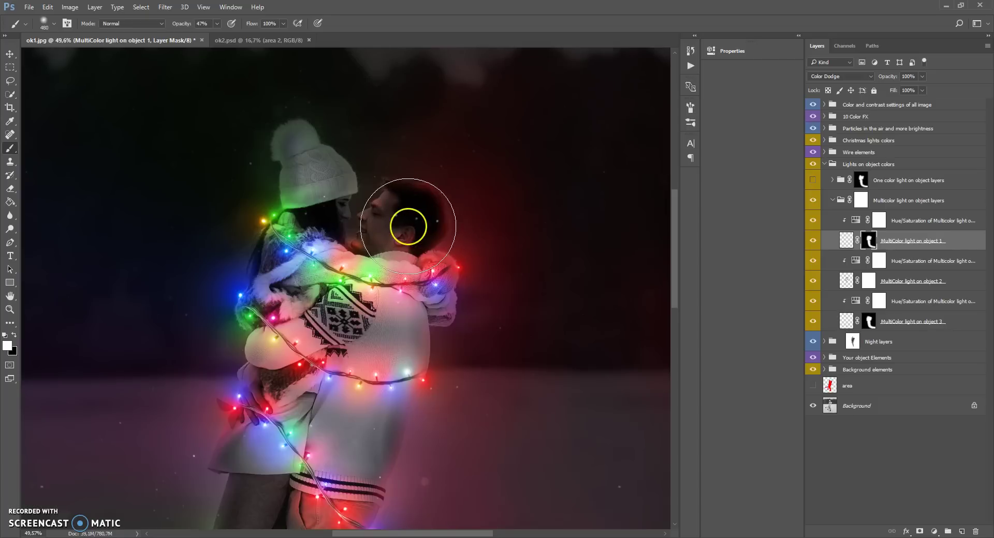
drag(408, 226, 311, 217)
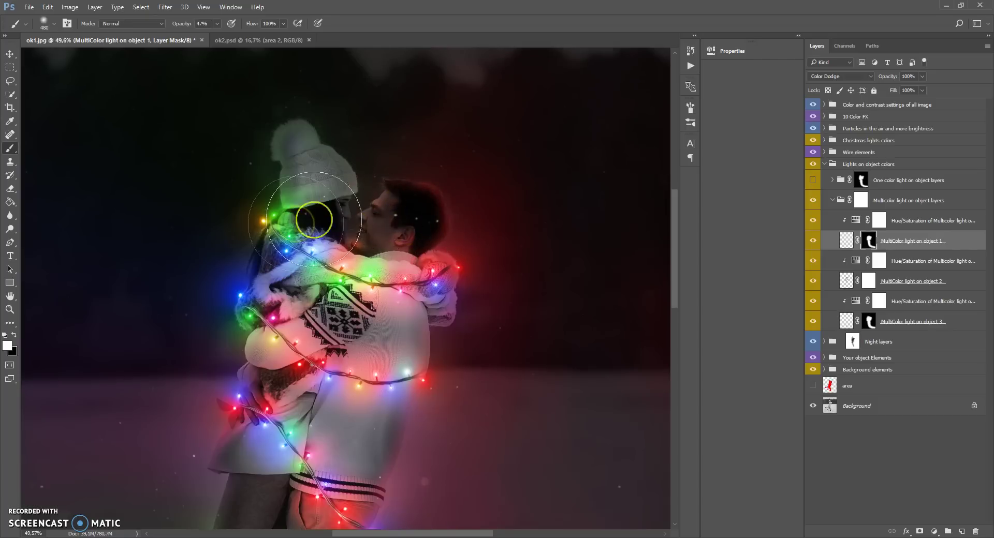
- Paint black at 65% opacity over the woman's face and hat brim, undoing stray strokes
click(15, 337)
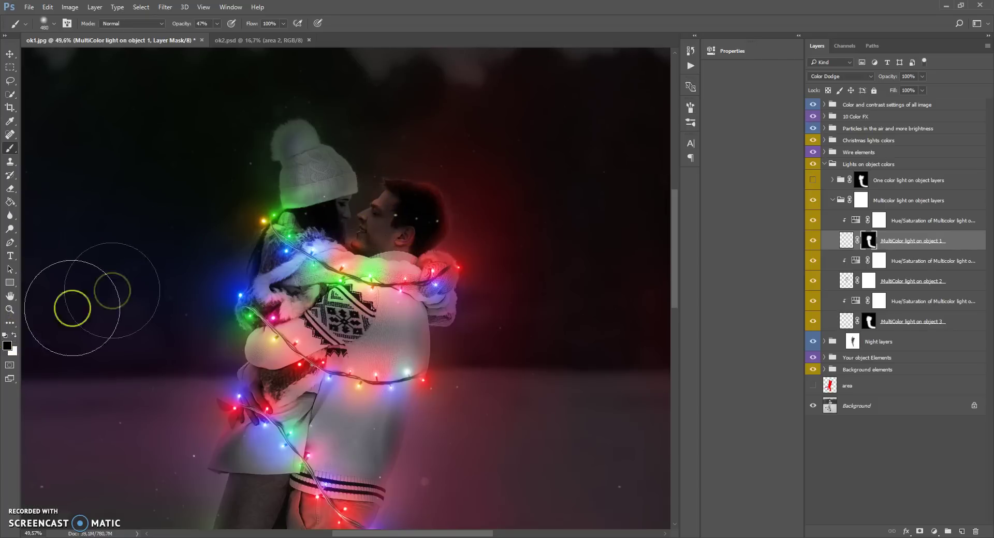
drag(395, 221, 377, 218)
key(ctrl+z)
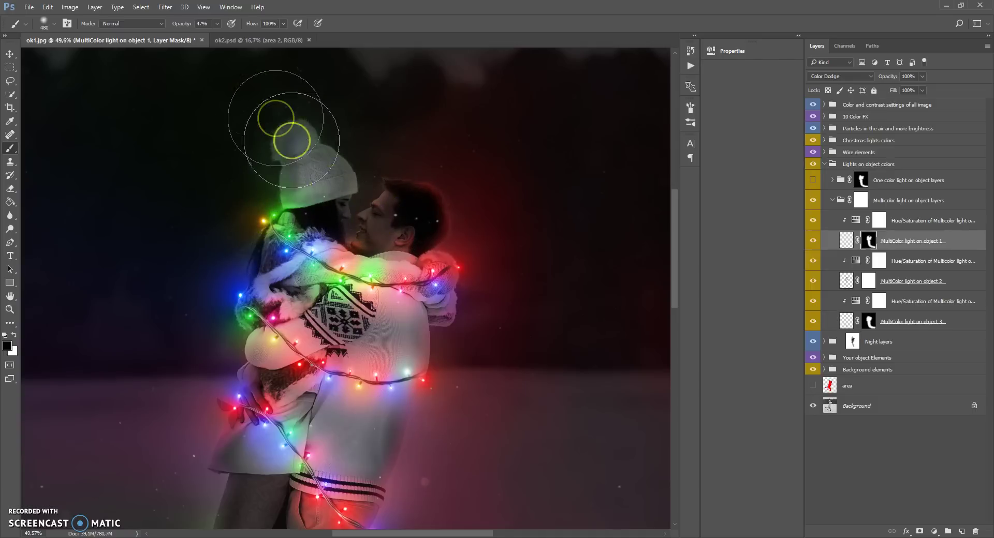
mouse_move(217, 23)
mouse_down()
mouse_move(226, 37)
mouse_move(244, 37)
mouse_up()
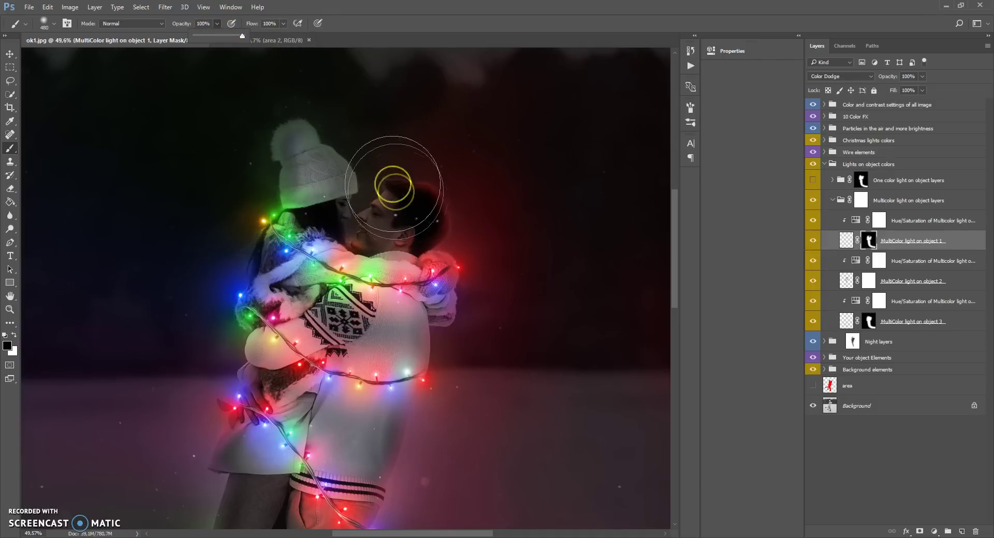
mouse_move(314, 200)
mouse_down()
mouse_move(322, 177)
mouse_move(337, 200)
mouse_up()
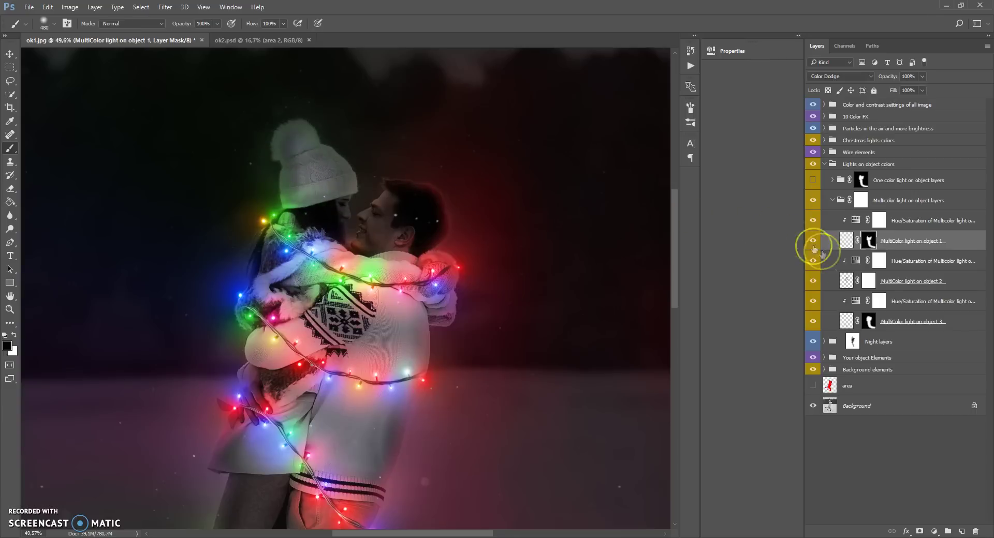
click(869, 321)
key(ctrl+z)
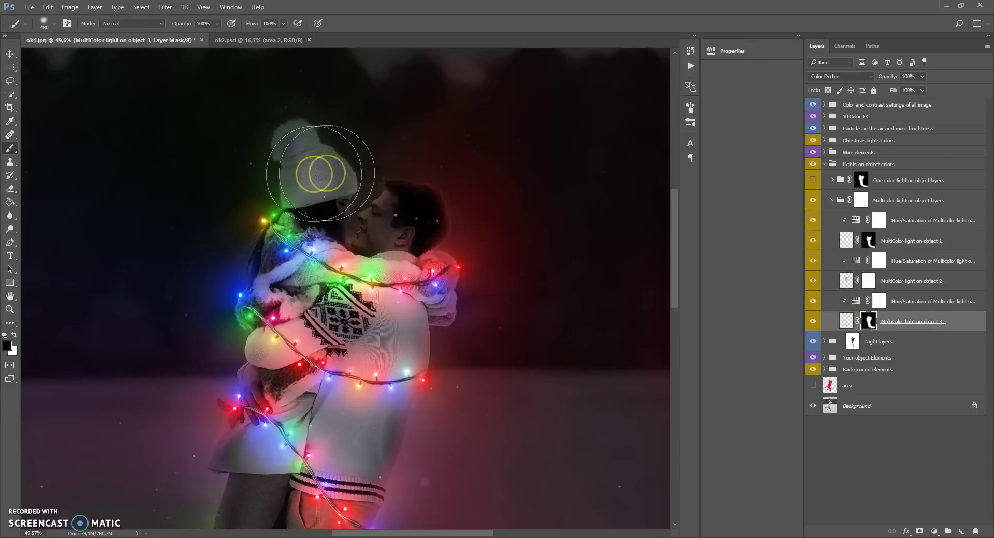
- Paint white on the object 1 mask to clear the dark patch on the man's face
click(14, 335)
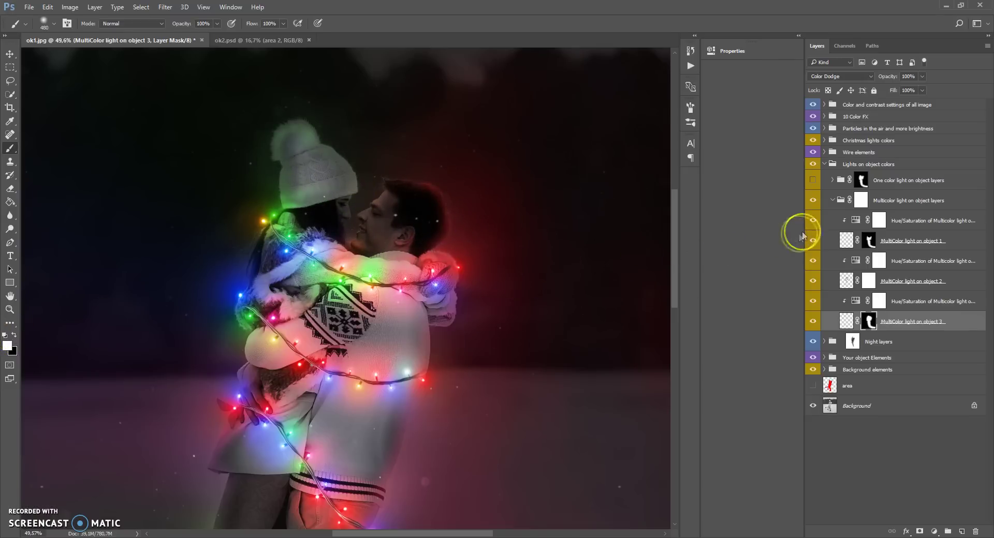
click(868, 240)
drag(407, 208, 355, 210)
click(852, 320)
click(869, 240)
key(x)
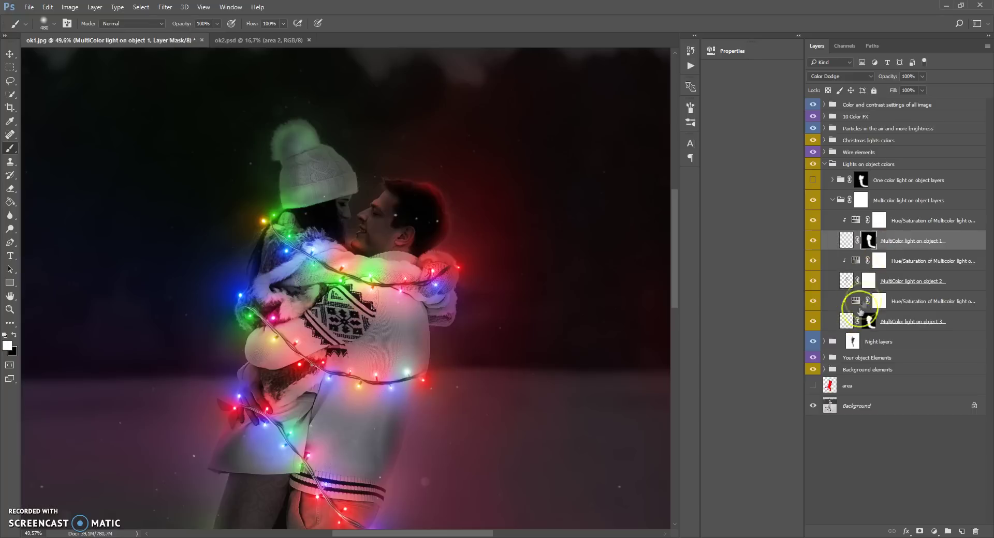
click(847, 320)
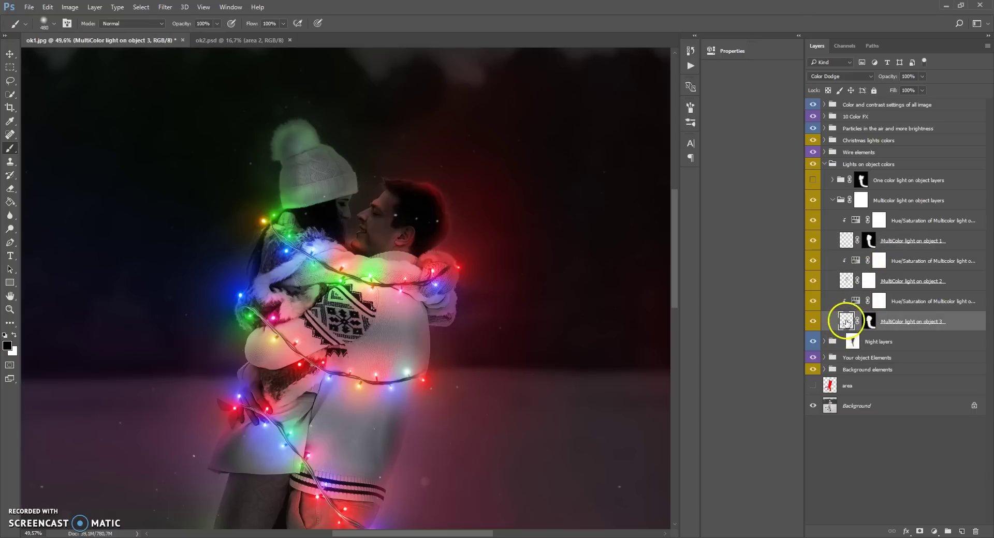
click(95, 7)
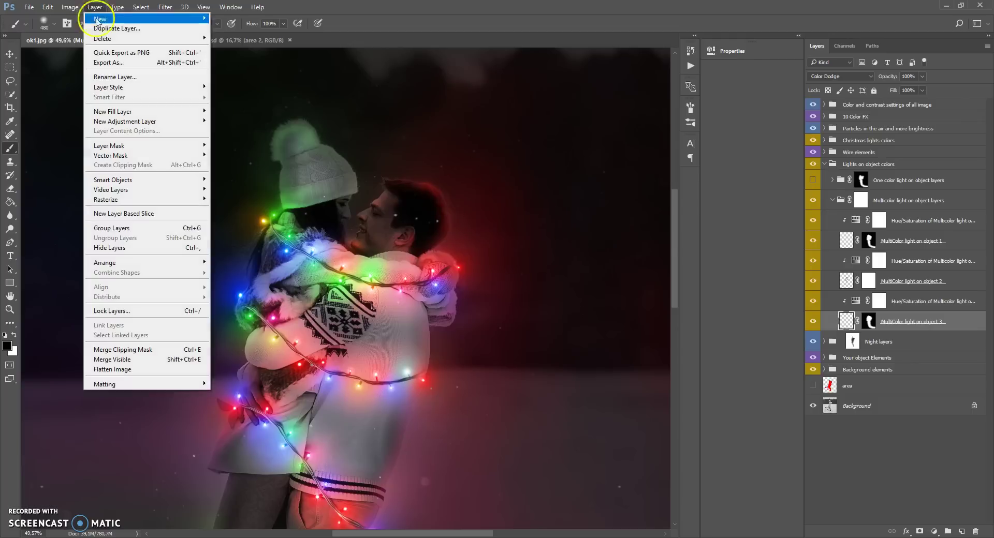
- Duplicate the MultiColor light on object 3 layer and target the copy's mask
click(116, 28)
click(584, 166)
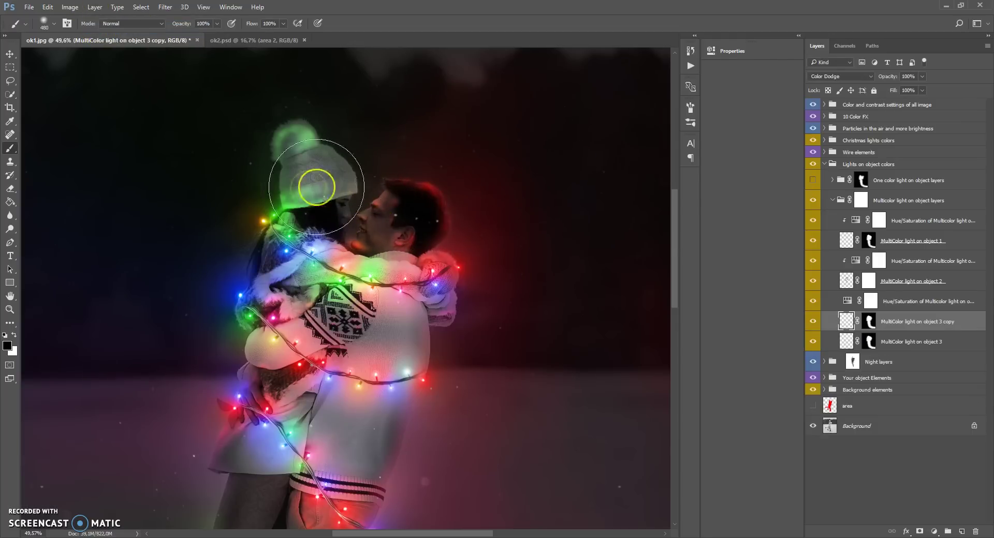
click(870, 322)
click(15, 336)
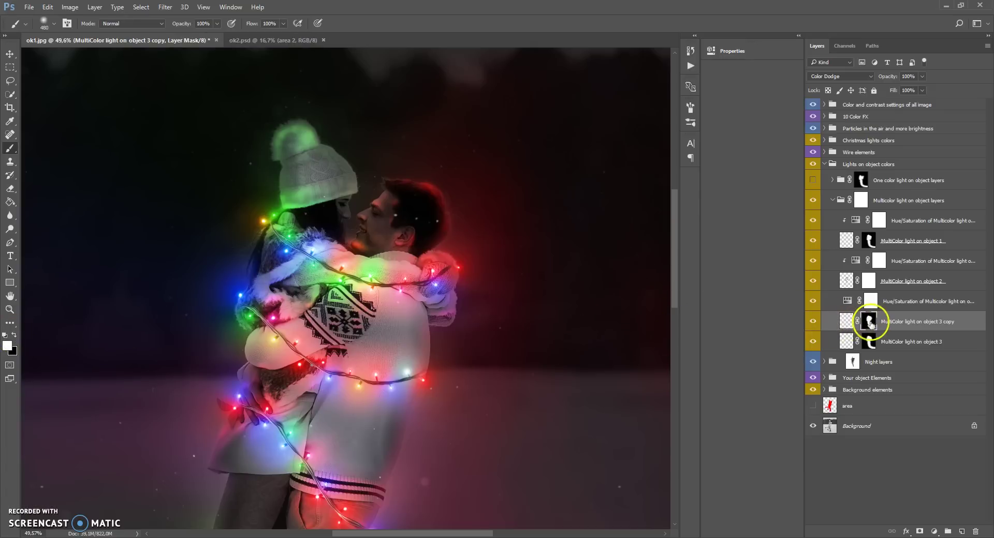
- Set the brush to black at about 82 px
click(14, 337)
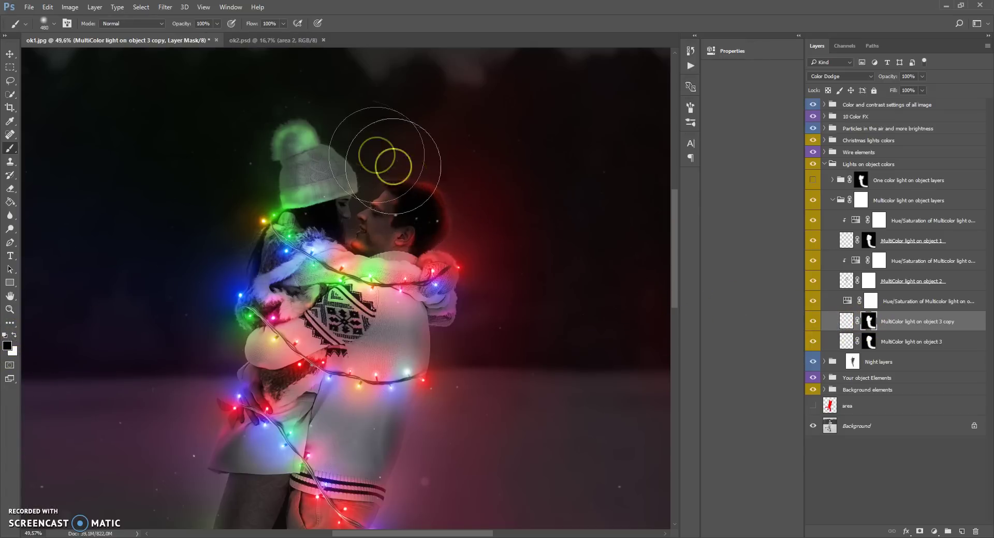
right_click(433, 172)
drag(522, 204, 511, 206)
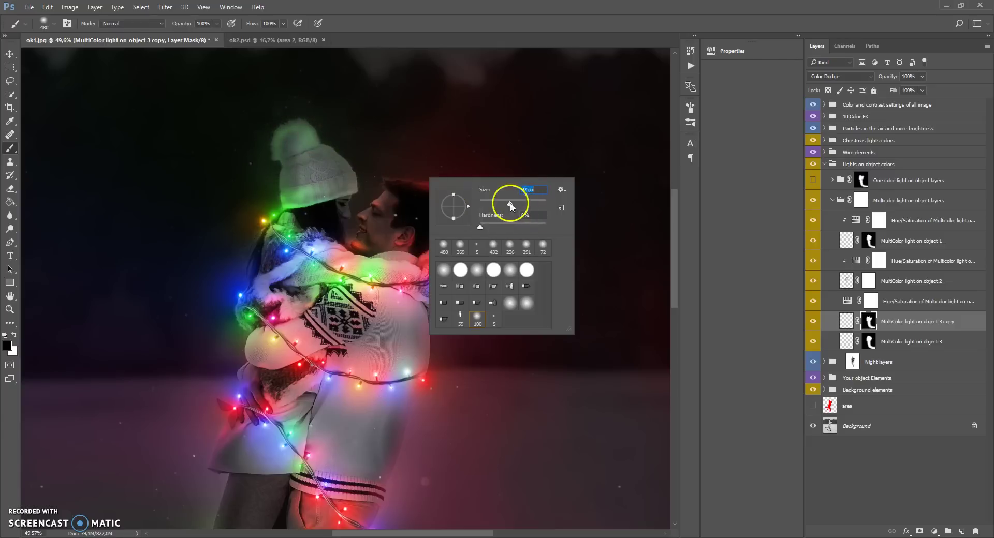
click(369, 216)
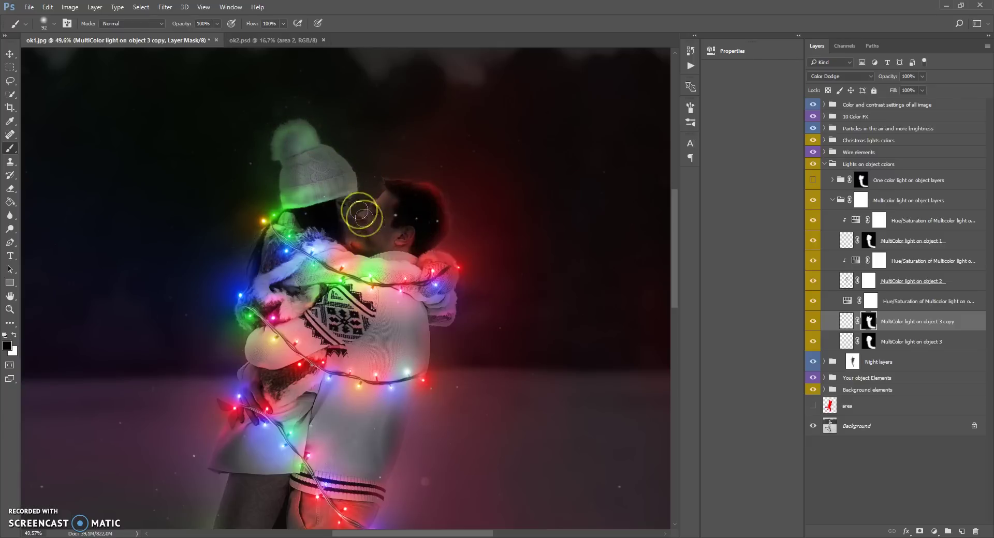
- Collapse the Multicolor light on object layers group
scroll(364, 174, down, 5)
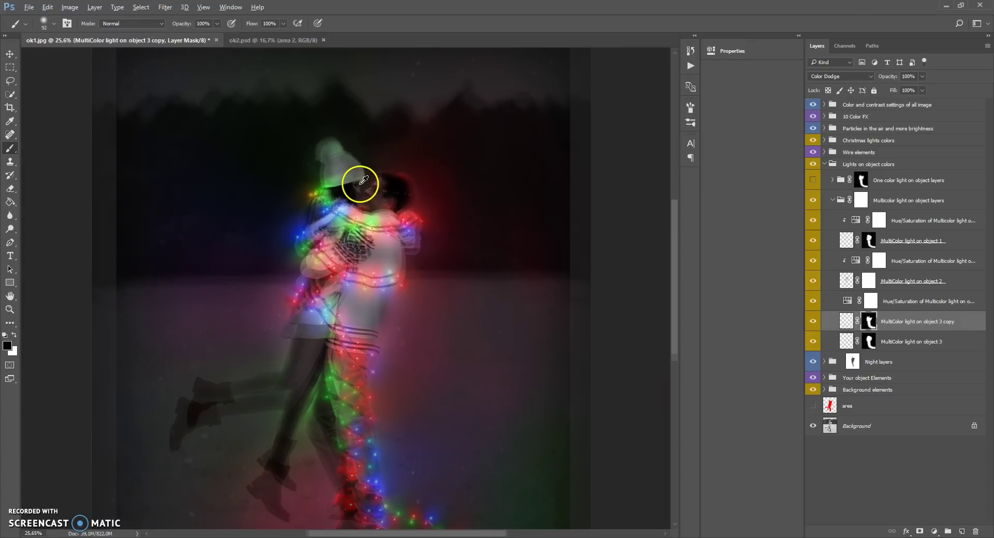
scroll(364, 182, up, 3)
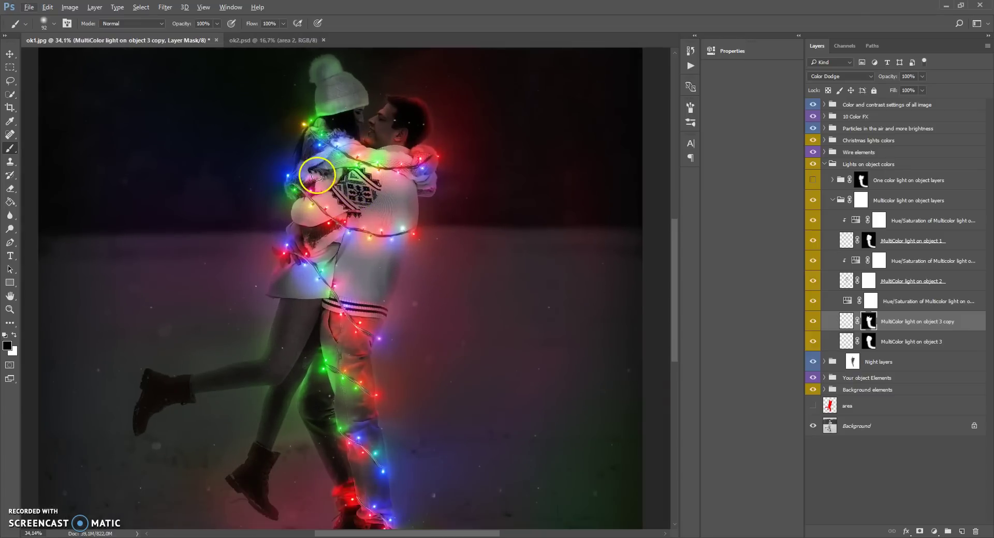
scroll(317, 175, up, 1)
click(832, 200)
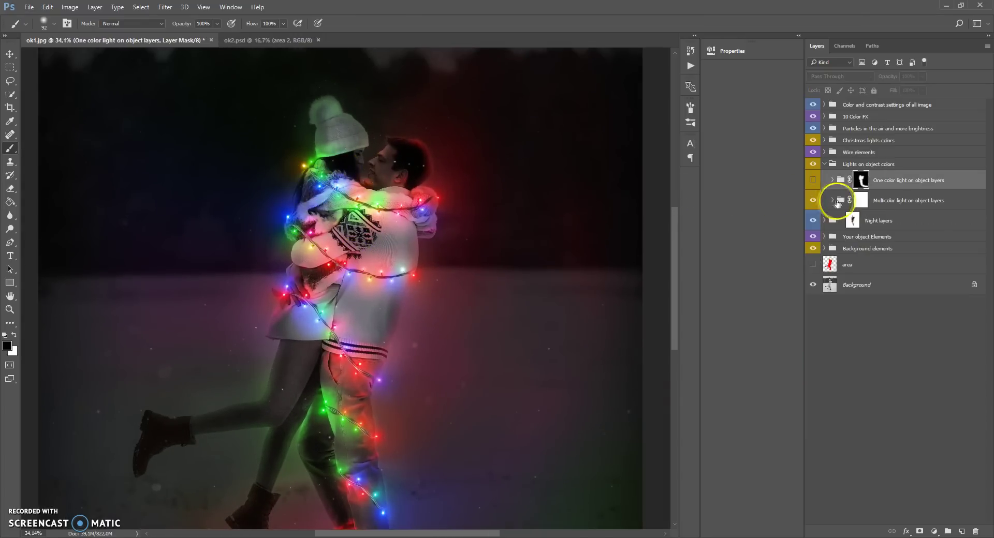
- Check the Multicolor and One color light groups, then collapse Lights on object colors
click(834, 201)
click(833, 201)
click(833, 201)
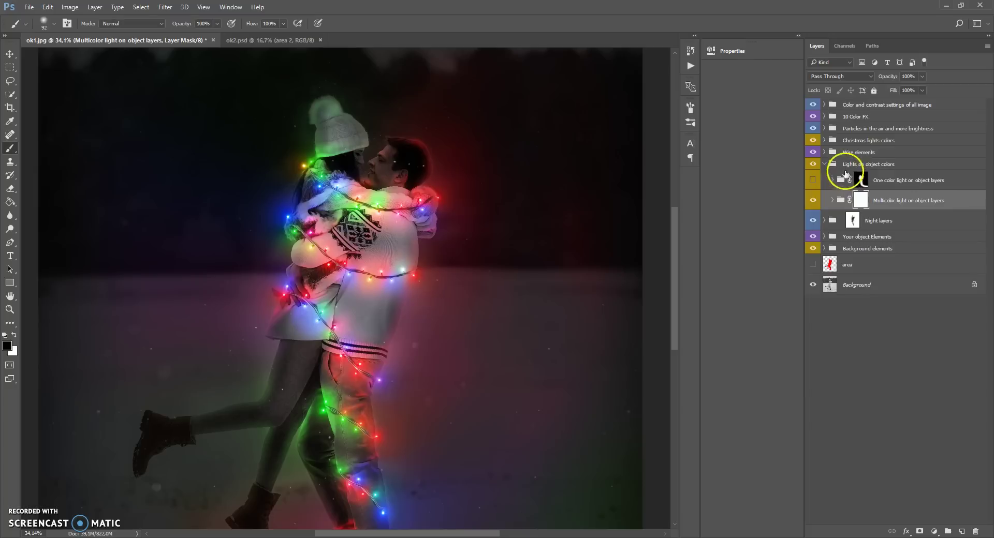
click(848, 169)
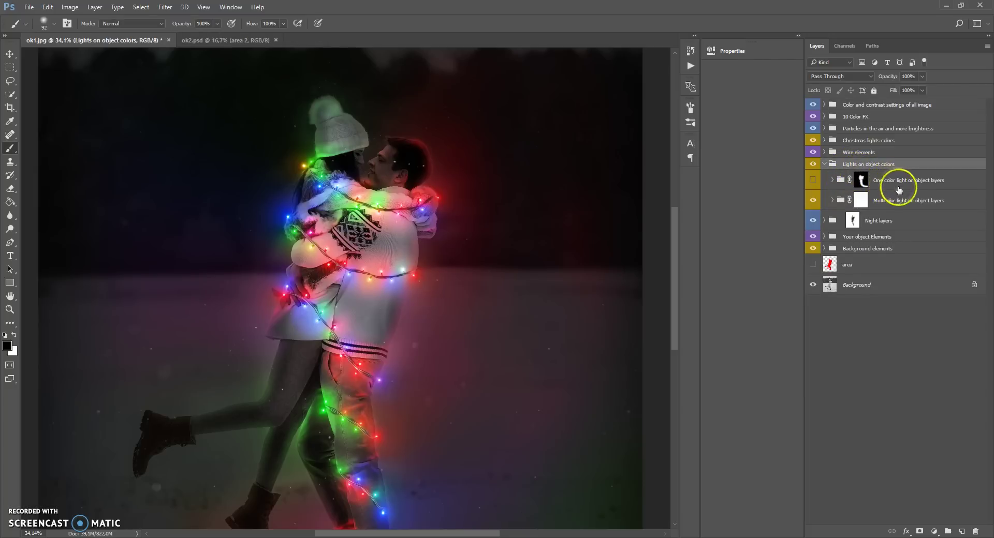
click(903, 187)
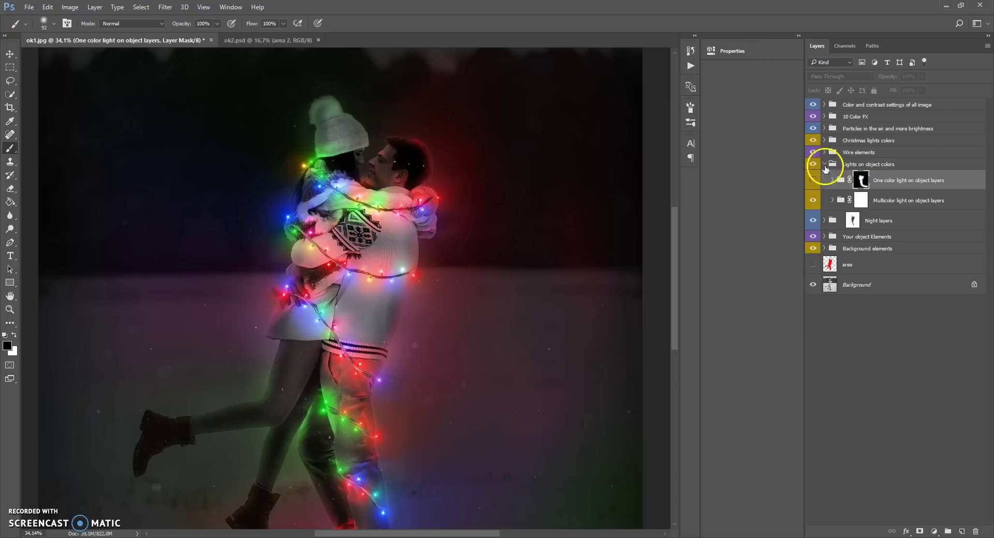
click(825, 164)
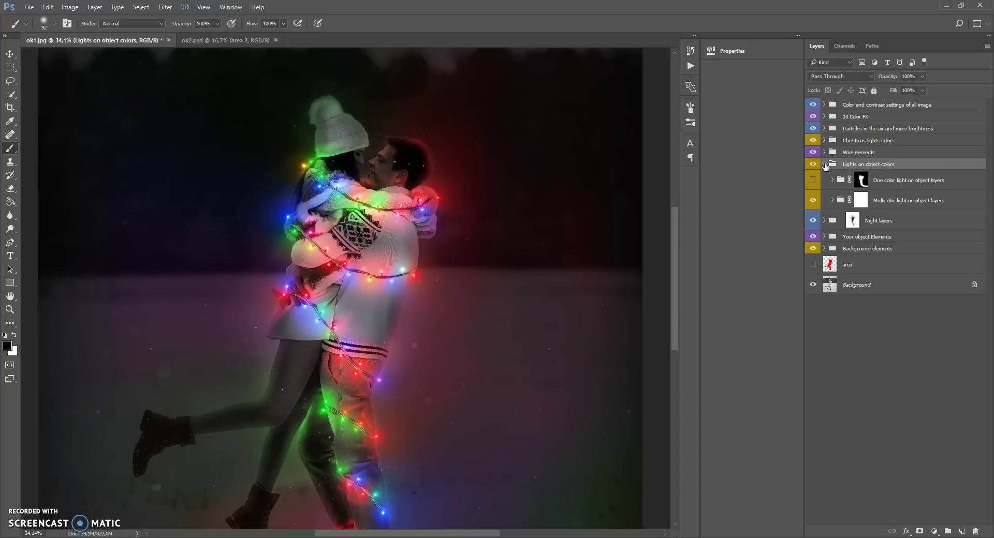
- Expand Wire elements and Wire and lamp, select Wire 1, and zoom in on the couple
click(831, 152)
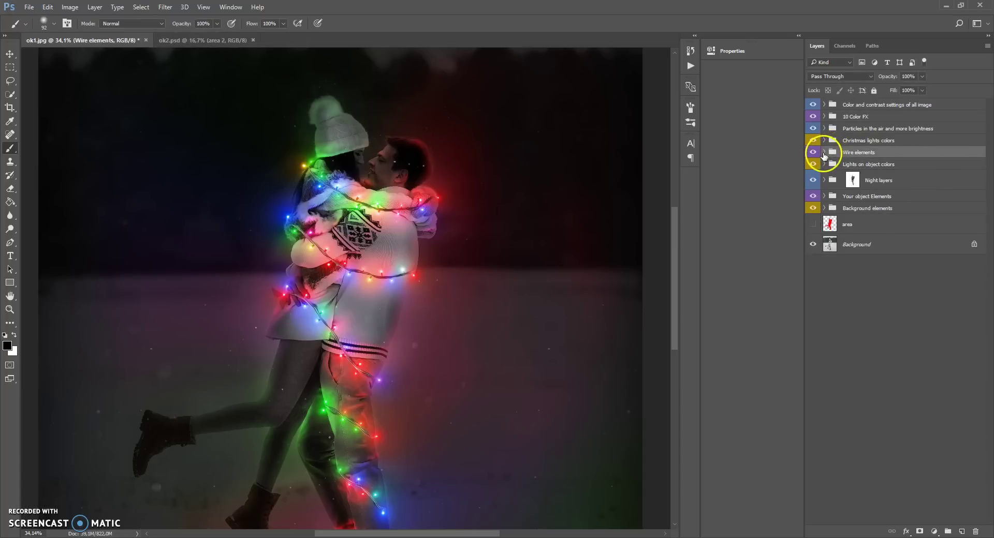
click(823, 152)
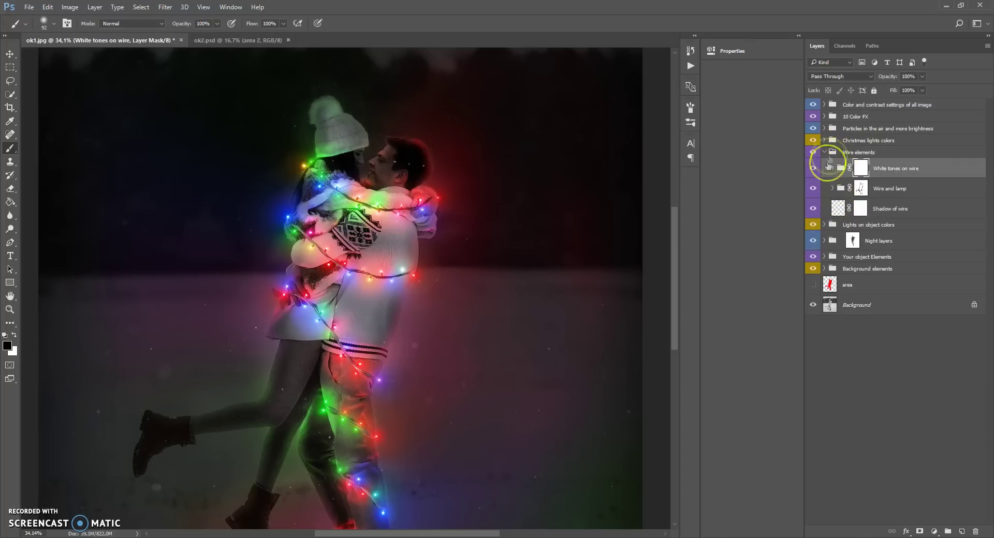
click(833, 153)
click(838, 208)
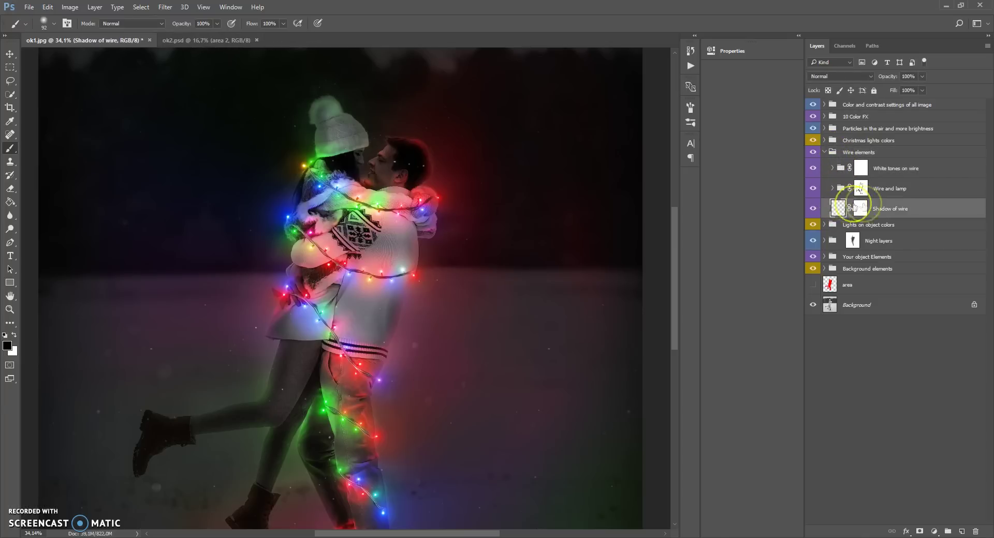
click(841, 190)
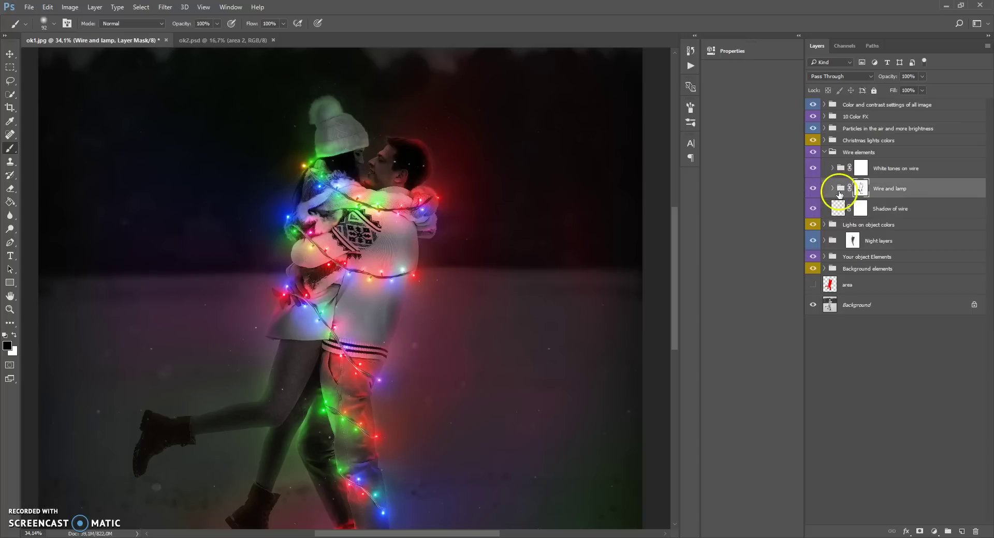
click(832, 189)
click(844, 208)
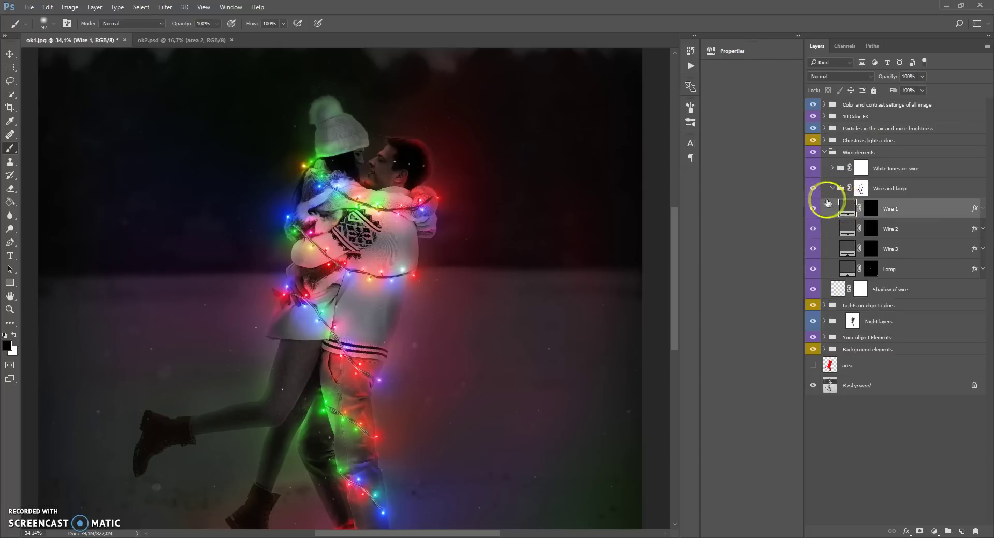
drag(335, 178, 386, 188)
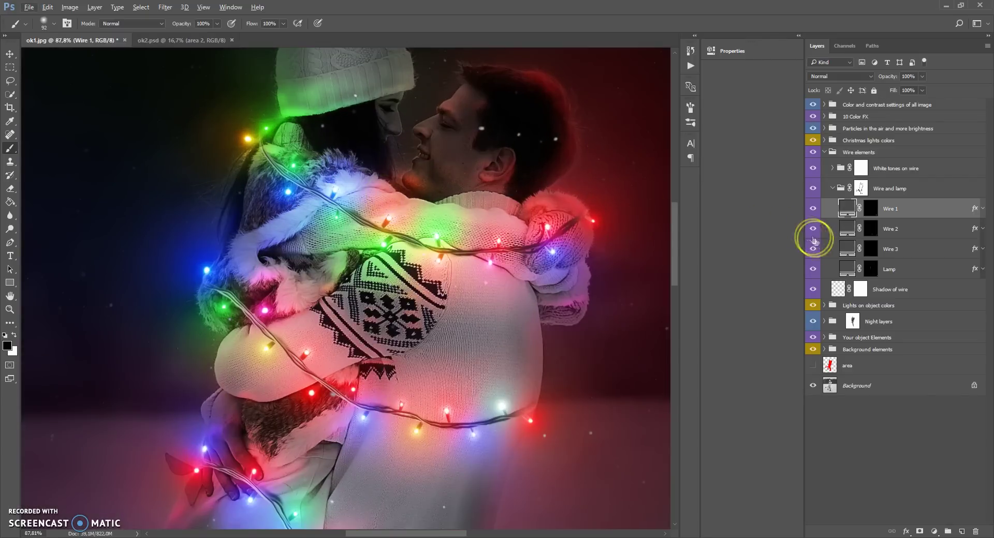
double_click(848, 207)
click(805, 274)
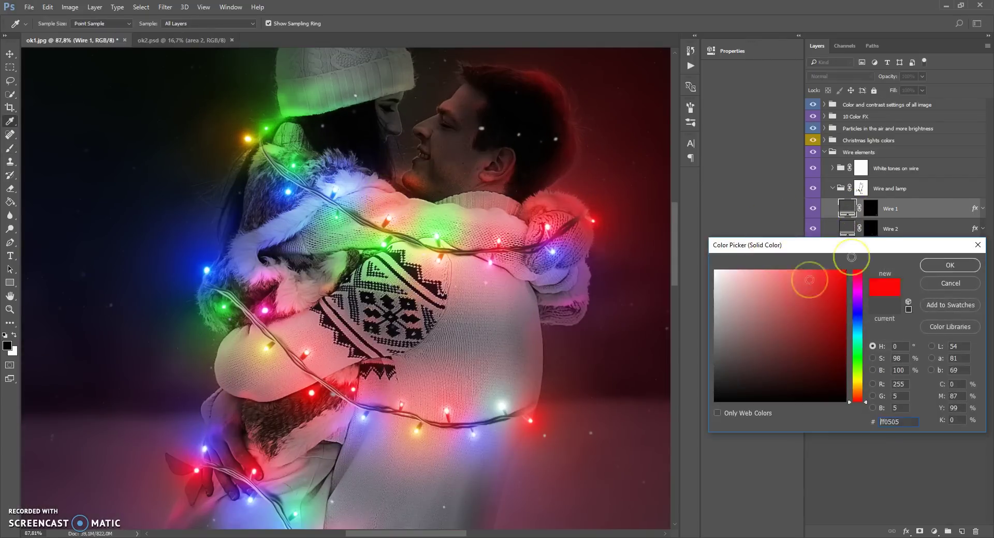
click(932, 266)
double_click(846, 229)
click(858, 326)
click(833, 304)
click(848, 282)
click(844, 270)
drag(858, 292, 858, 319)
click(933, 266)
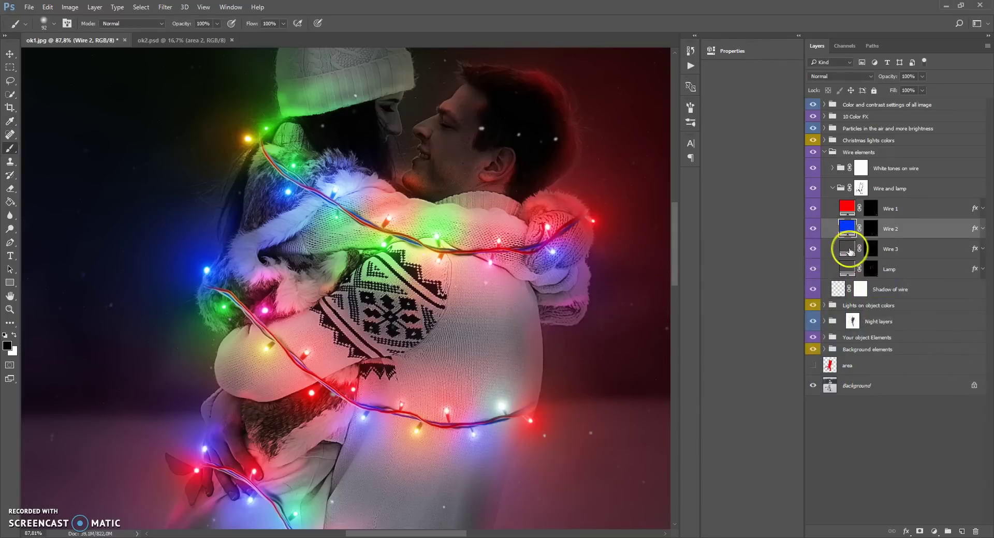
double_click(847, 248)
drag(825, 310, 860, 261)
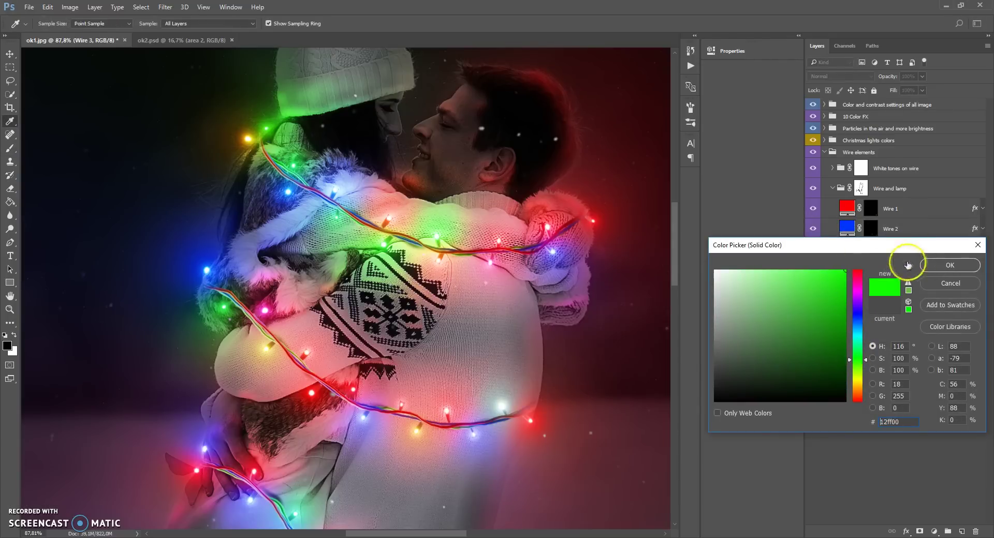
click(949, 265)
double_click(848, 267)
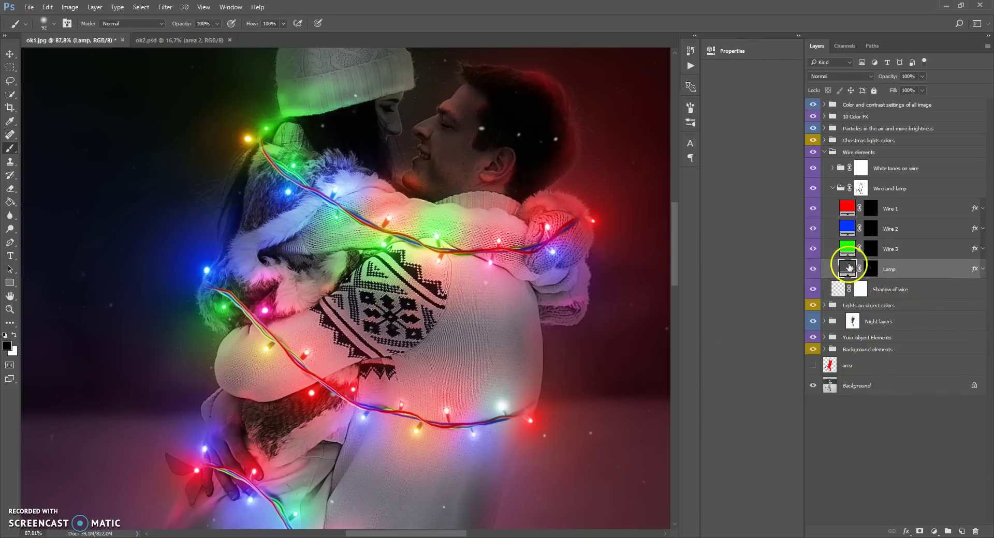
mouse_move(814, 271)
mouse_down()
mouse_move(754, 288)
mouse_move(667, 209)
mouse_move(761, 308)
mouse_move(670, 416)
mouse_move(762, 326)
mouse_move(666, 203)
mouse_up()
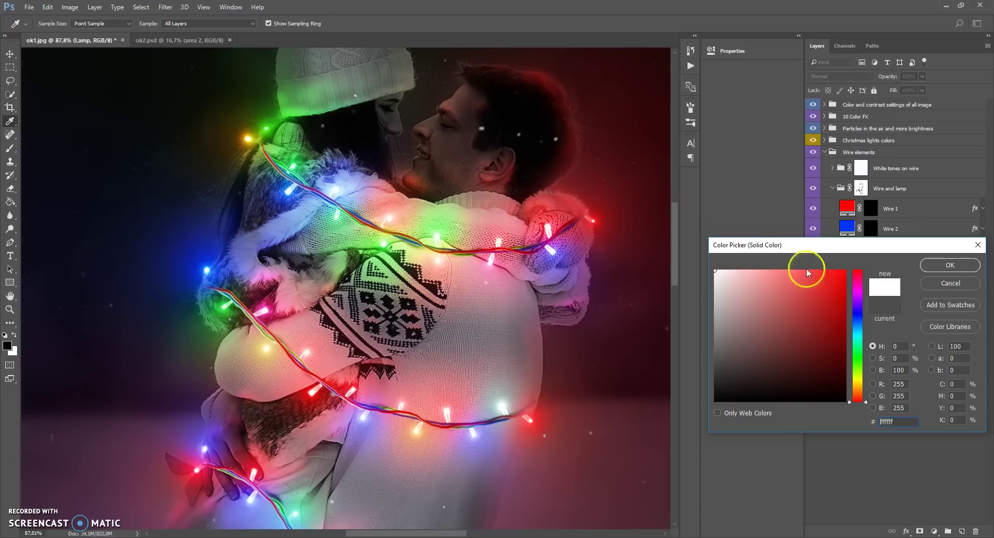
click(938, 266)
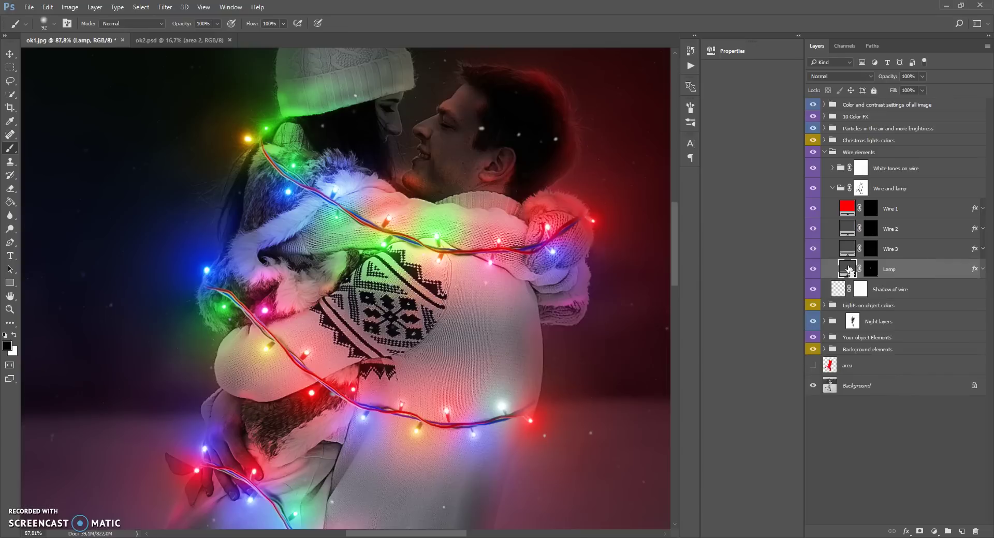
click(843, 194)
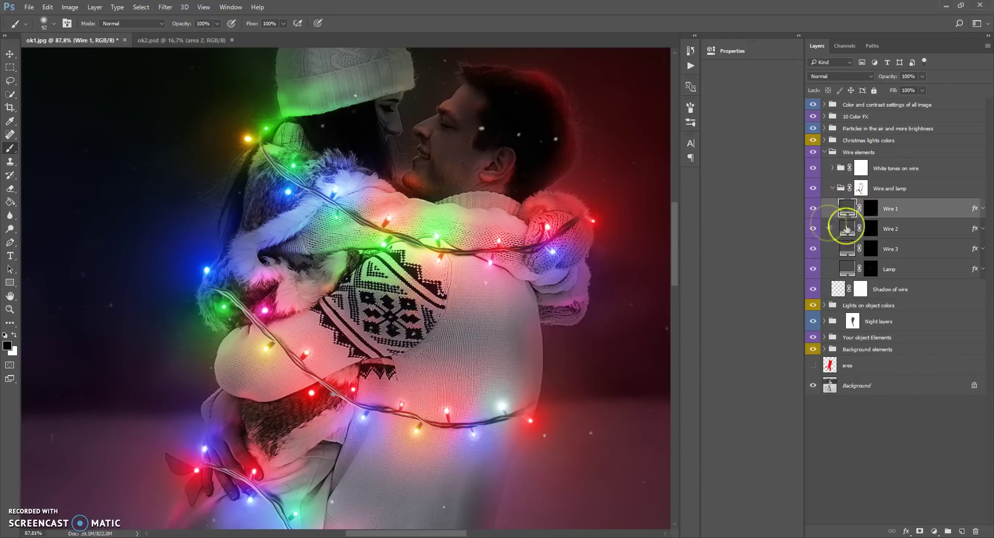
click(860, 188)
click(832, 190)
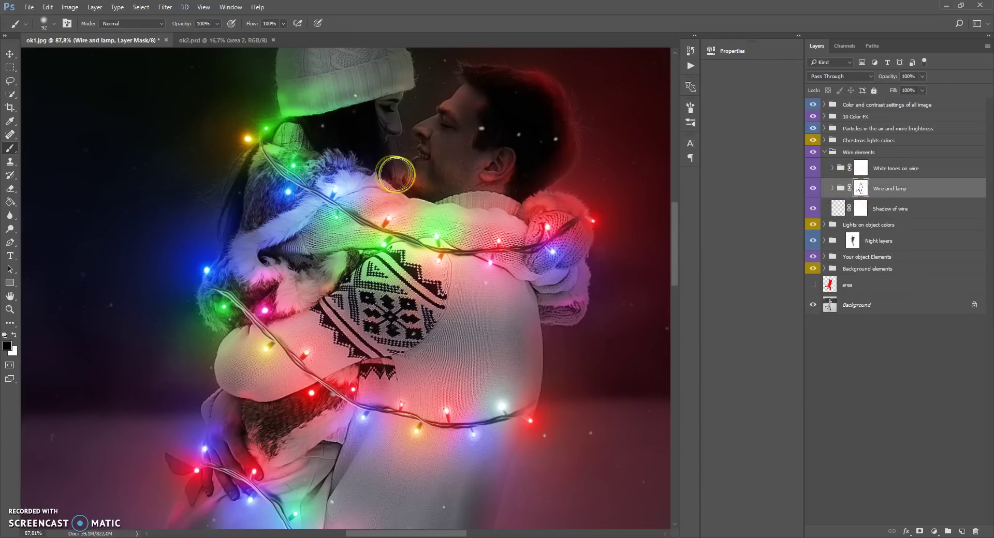
- Paint black to hide the wire from the yellow lamp down the shoulder, then restore it with white
scroll(398, 173, down, 2)
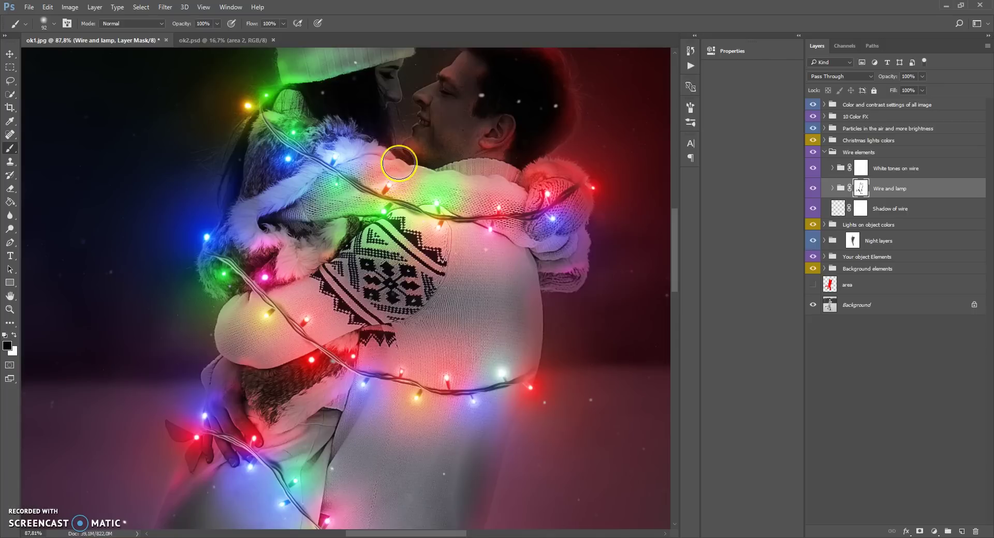
scroll(398, 163, up, 3)
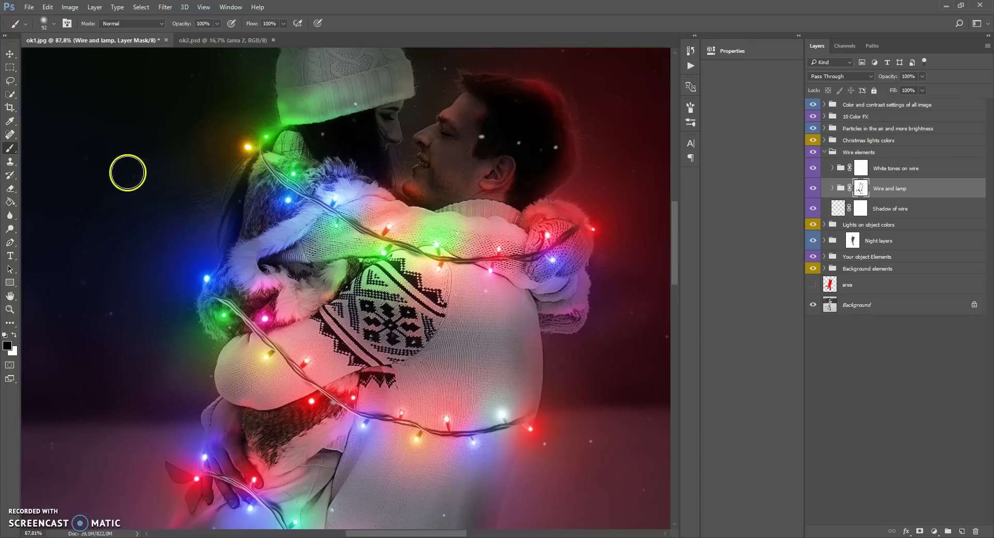
mouse_move(260, 148)
mouse_down()
mouse_move(312, 193)
mouse_move(290, 193)
mouse_move(384, 244)
mouse_move(345, 222)
mouse_move(437, 255)
mouse_move(382, 239)
mouse_up()
click(14, 335)
mouse_move(463, 263)
mouse_down()
mouse_move(364, 241)
mouse_move(411, 247)
mouse_move(263, 178)
mouse_move(288, 188)
mouse_move(265, 155)
mouse_up()
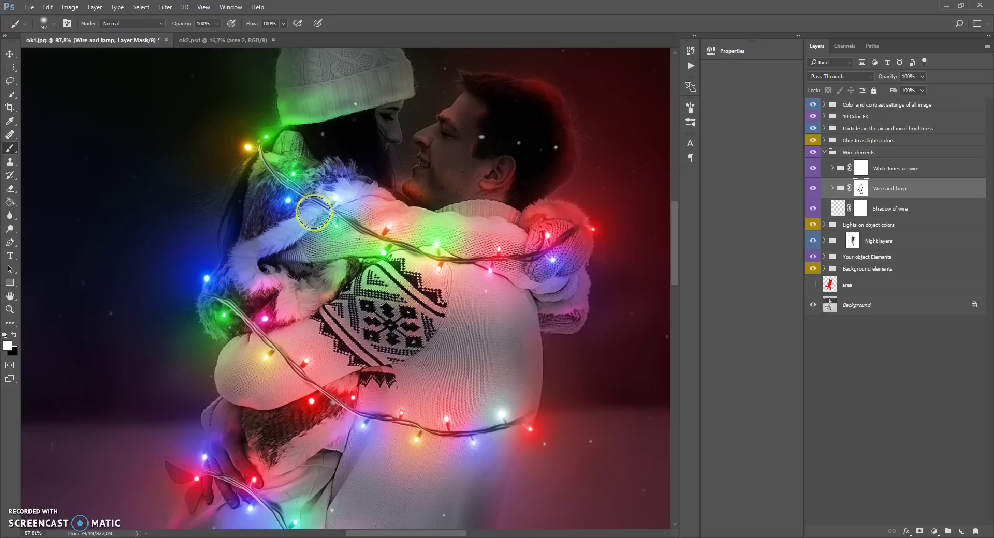
click(14, 335)
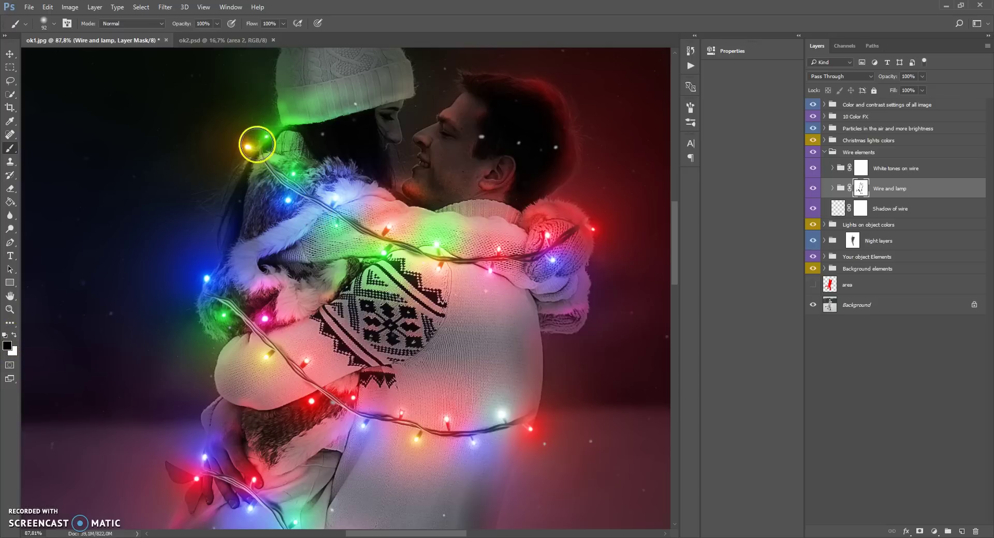
- Select White tones on wire and toggle its visibility to compare the result
scroll(243, 173, down, 1)
scroll(243, 174, down, 3)
scroll(215, 137, down, 2)
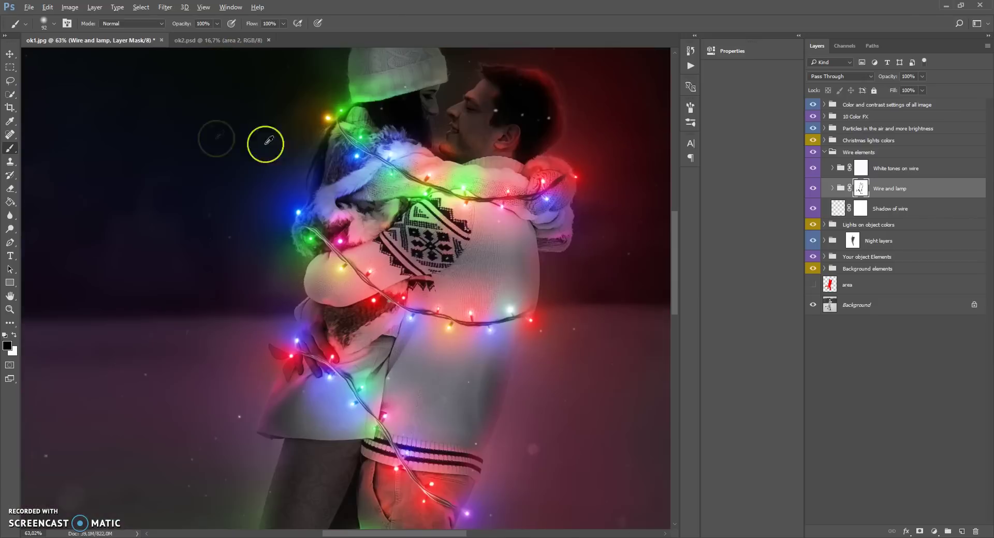
scroll(483, 195, down, 3)
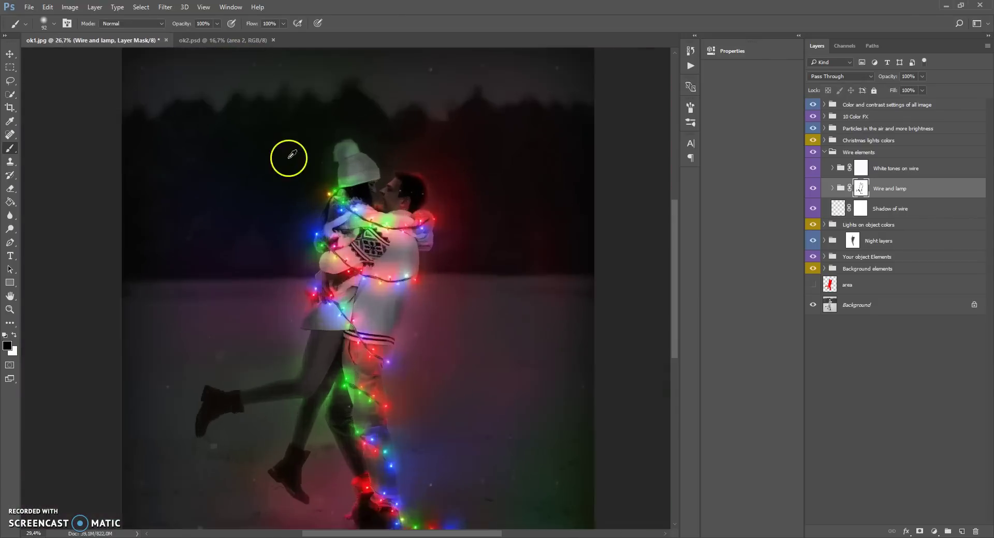
scroll(406, 204, up, 4)
scroll(674, 213, up, 1)
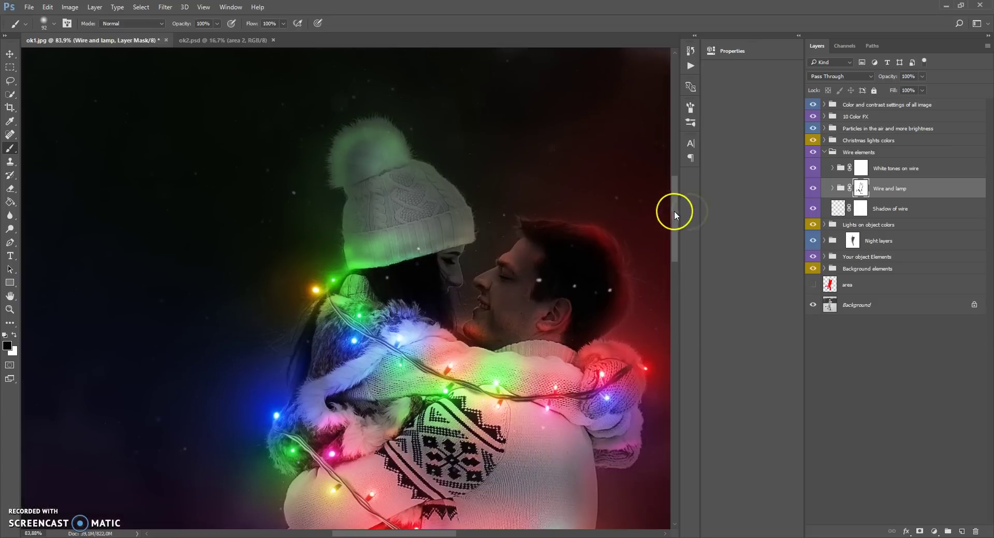
click(841, 170)
drag(408, 533, 417, 533)
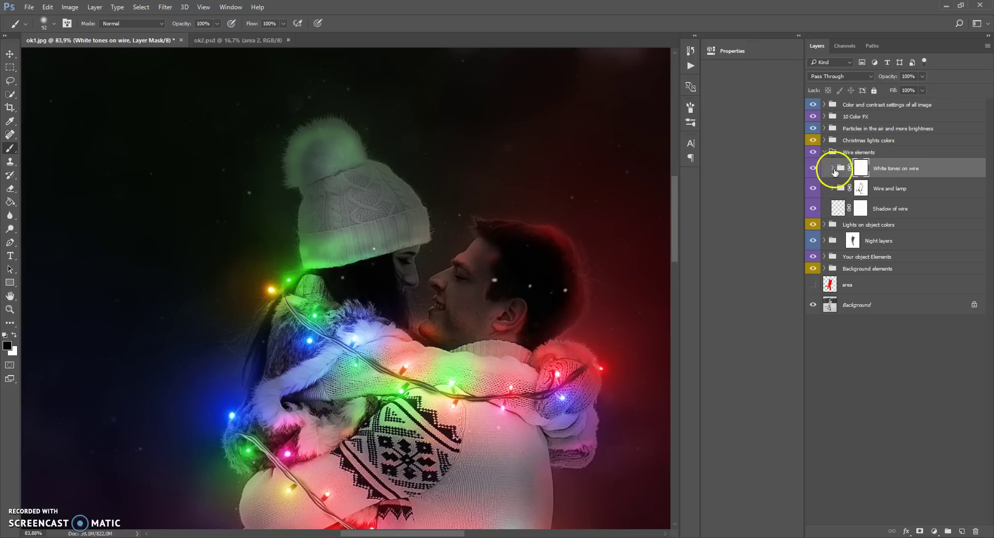
click(813, 169)
click(813, 168)
click(813, 169)
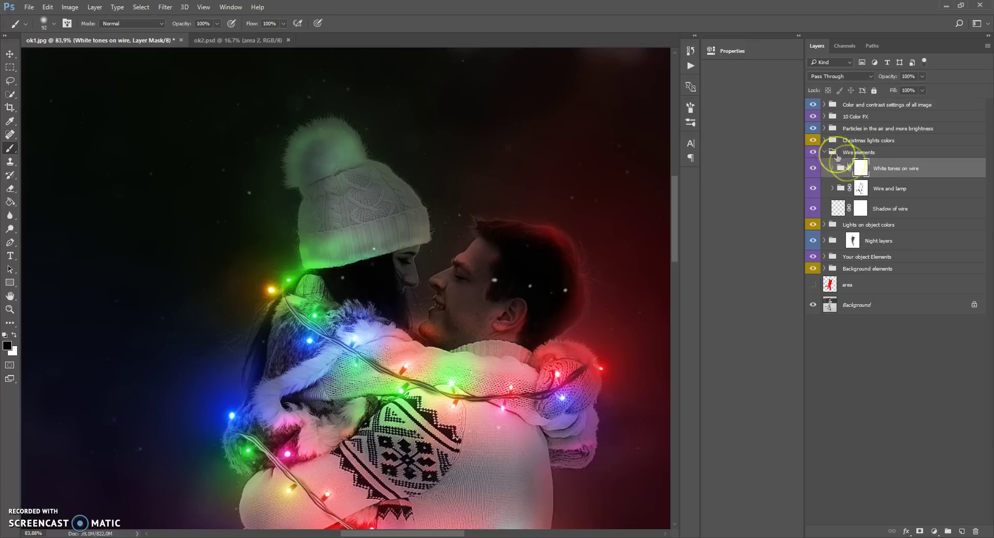
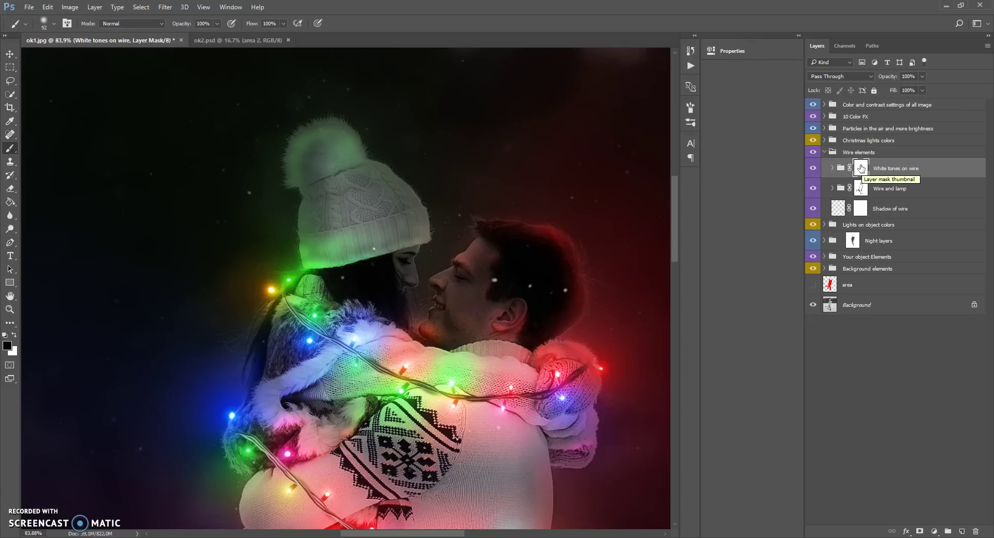
- Fold up Wire elements and expand Christmas lights colors to show its light subgroups
drag(860, 168, 454, 298)
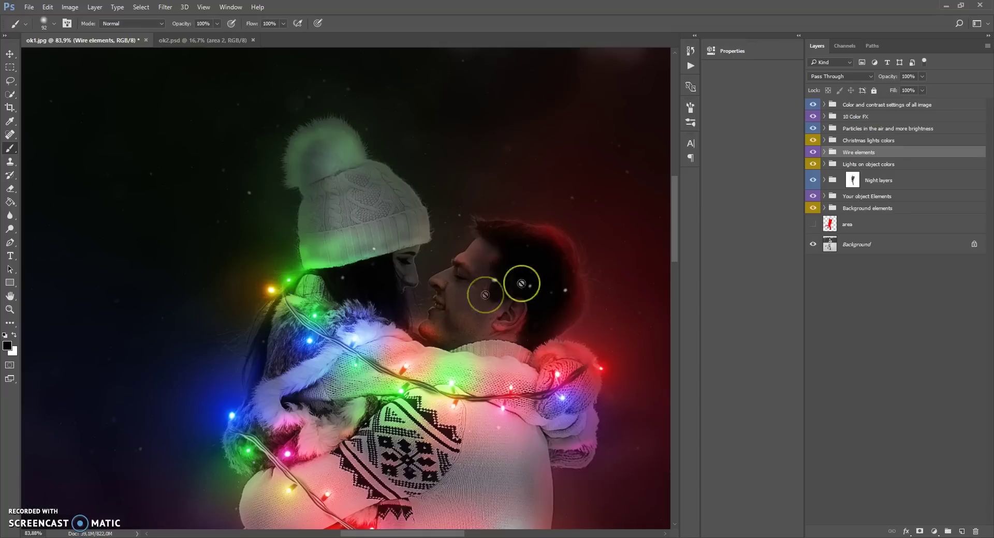
click(833, 140)
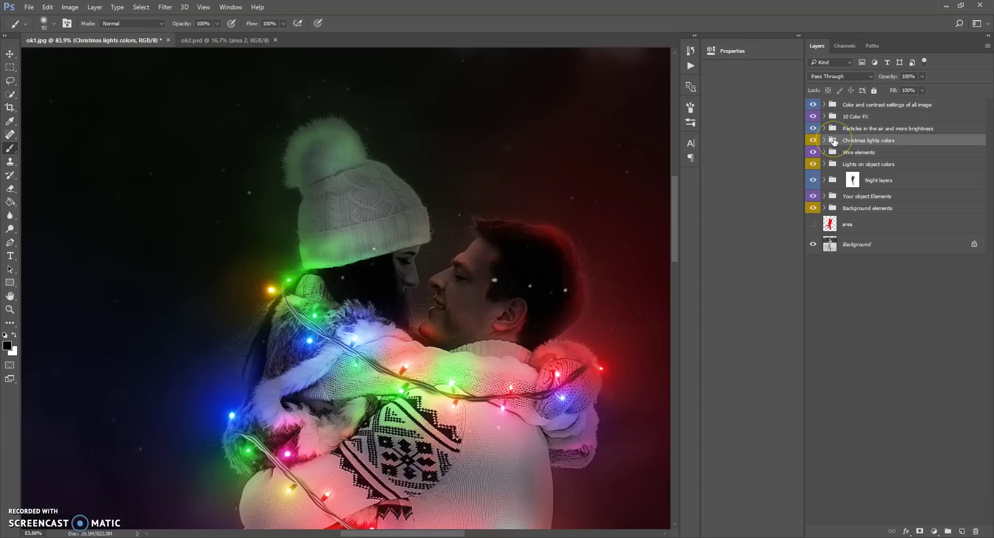
click(824, 140)
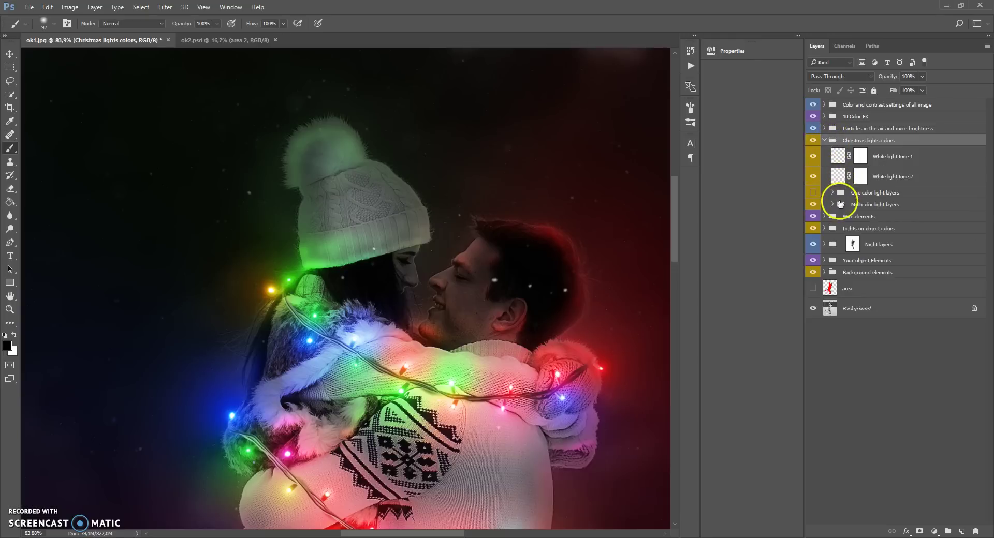
click(840, 205)
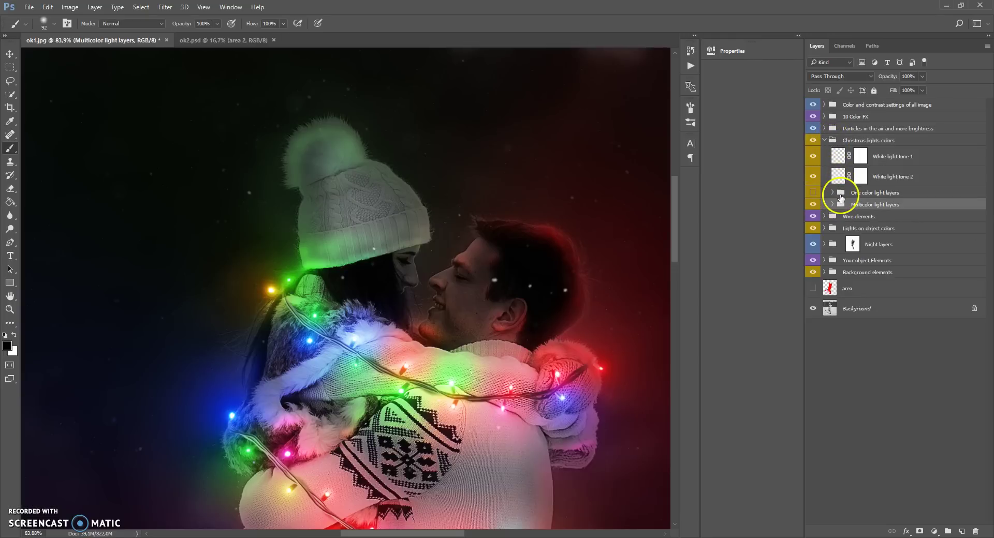
click(842, 194)
click(817, 178)
- Hide White light tone 1 and 2, then show both again
click(812, 158)
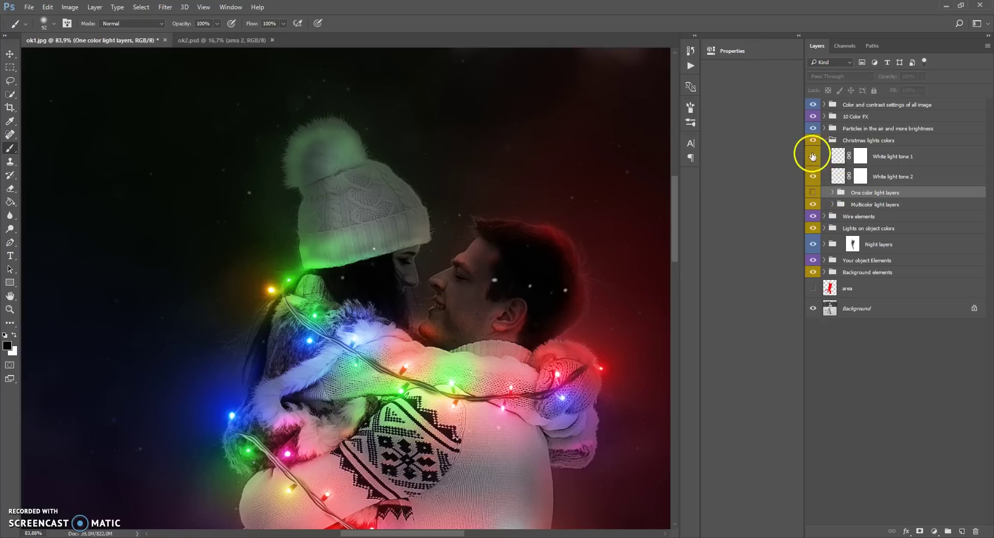
click(813, 178)
click(813, 178)
click(813, 155)
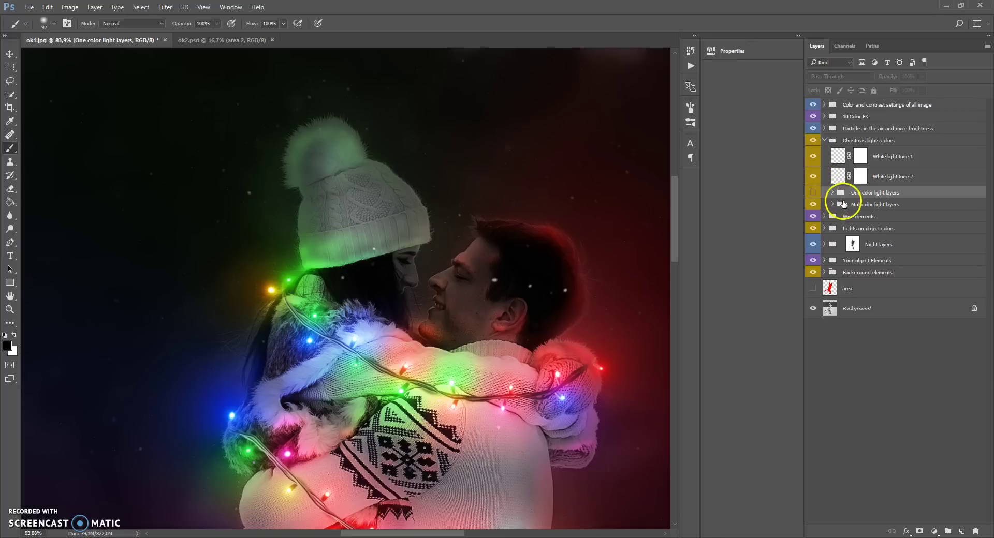
- Inspect Multicolor light 1, 2 and 3 and their masks, then collapse Multicolor light layers
click(844, 204)
click(833, 204)
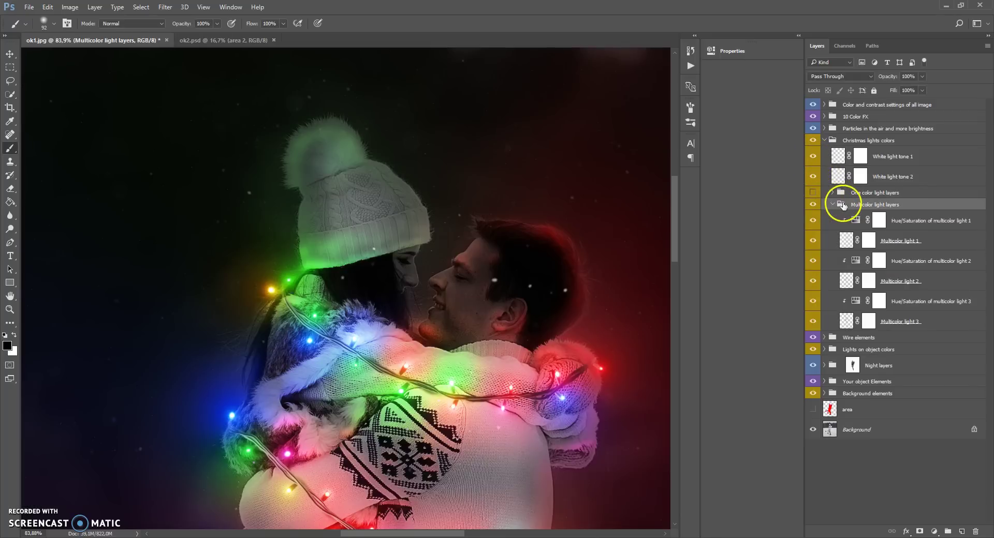
click(868, 241)
click(868, 280)
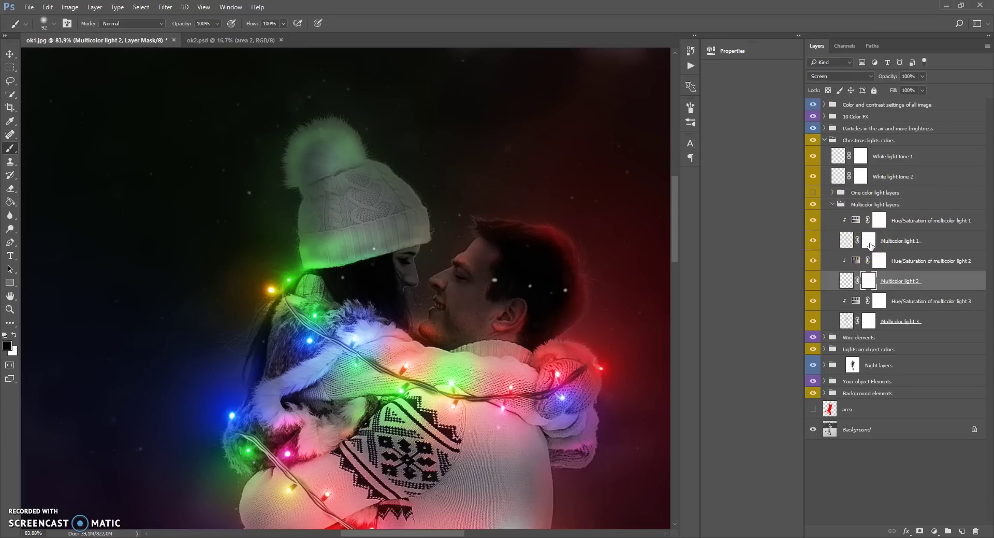
click(868, 281)
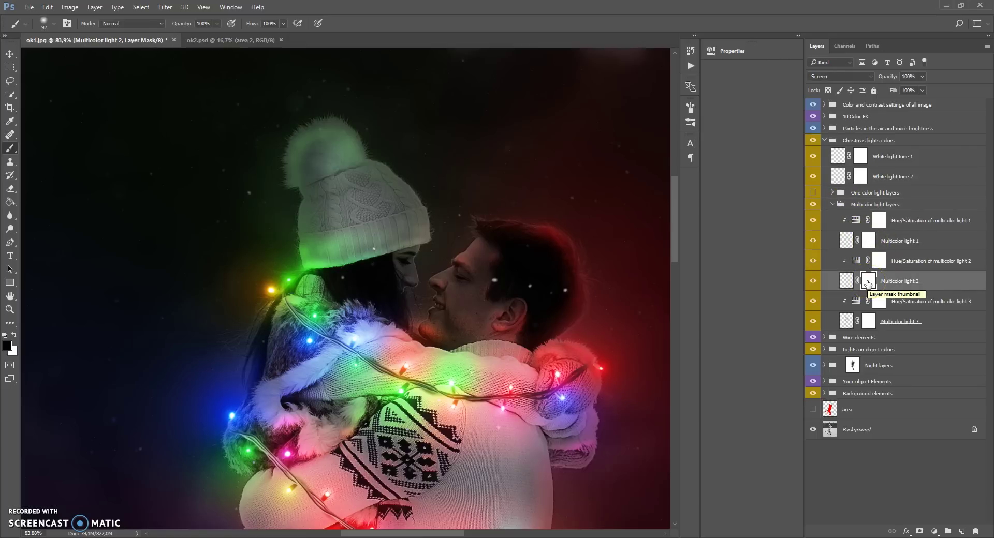
click(870, 239)
click(868, 282)
click(868, 321)
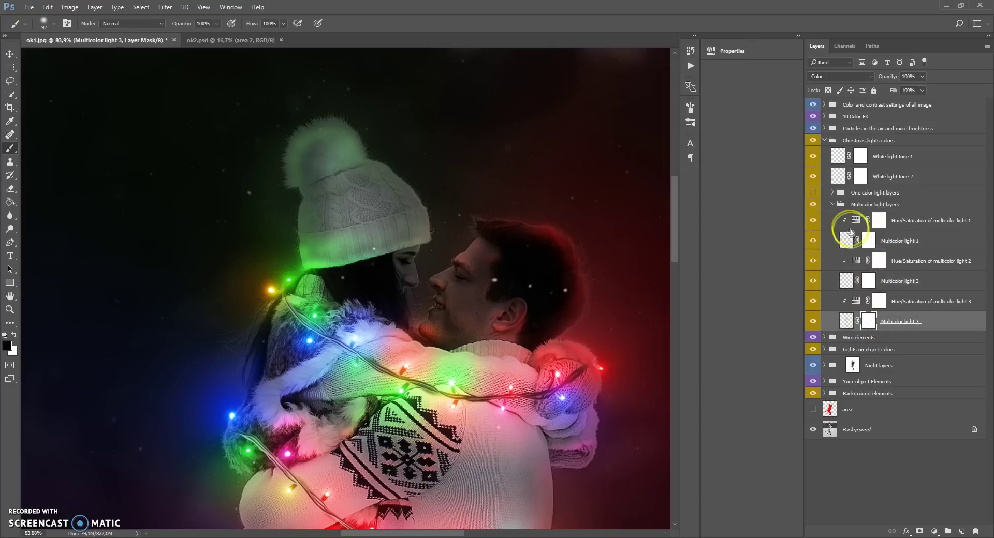
click(832, 206)
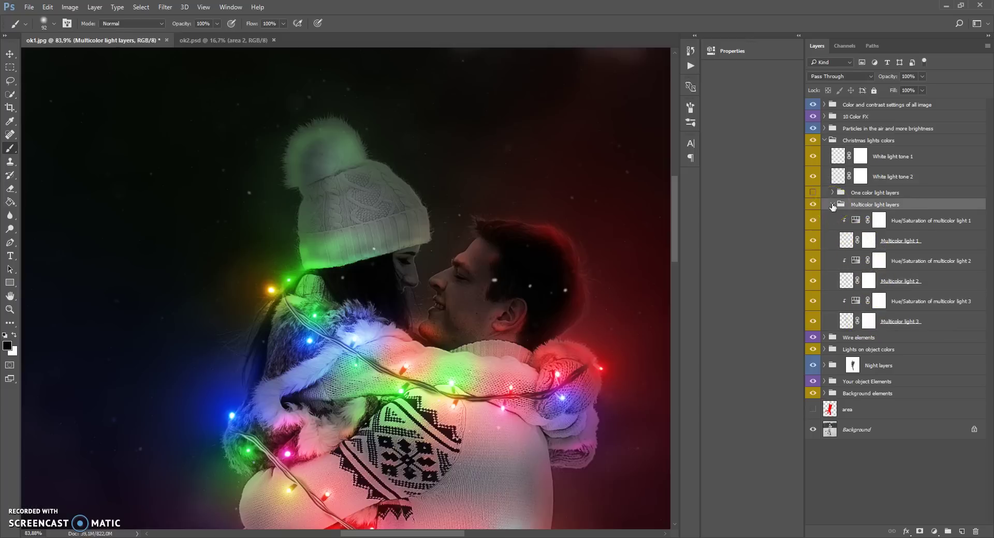
- Collapse Christmas lights colors and expand the Particles in the air and more brightness group
click(827, 143)
click(824, 140)
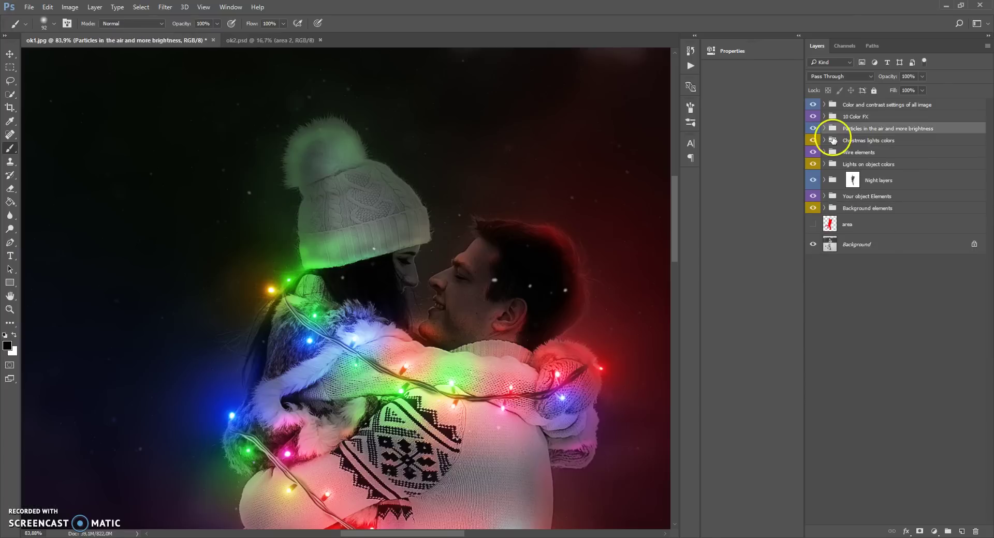
click(837, 130)
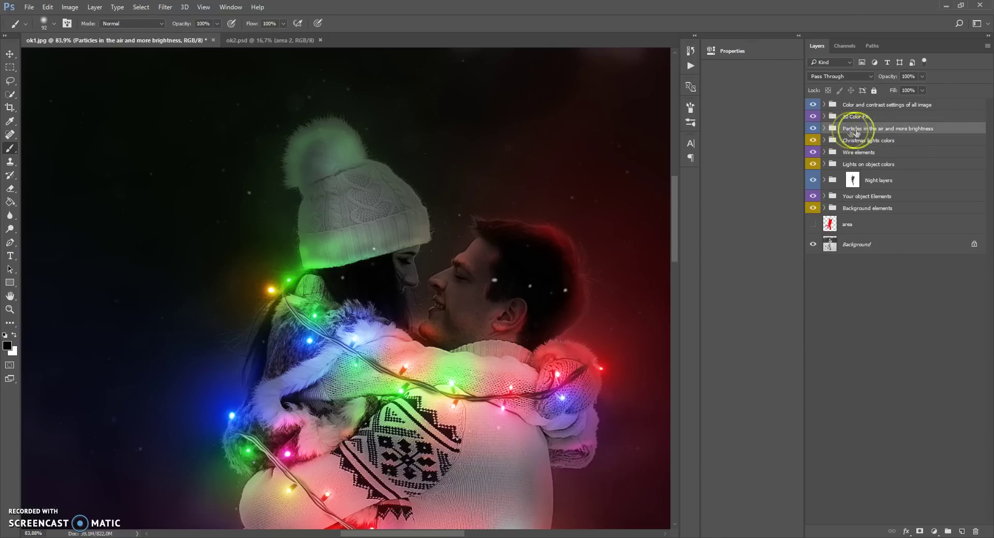
click(824, 128)
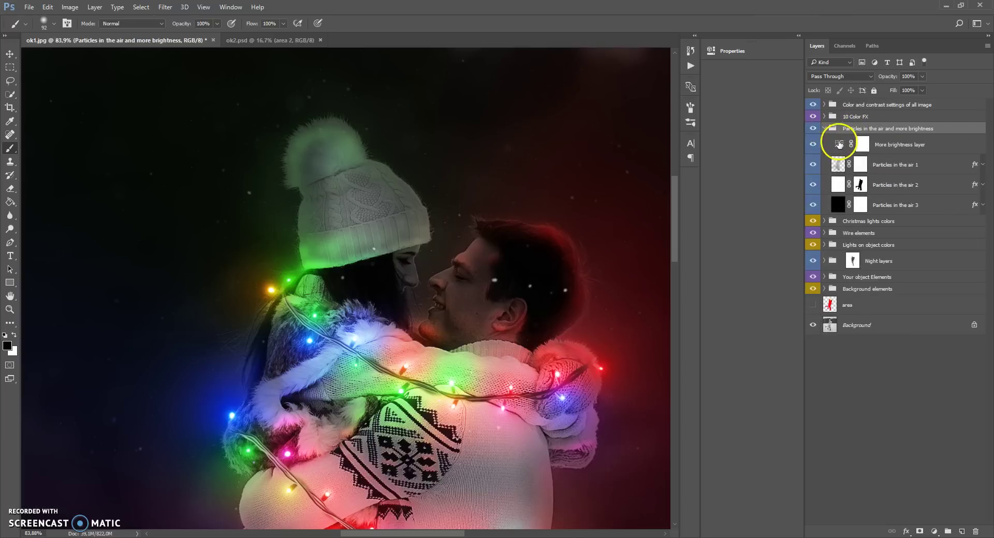
- Toggle More brightness off and on, hide Particles in the air 2, and collapse the group
click(839, 144)
click(814, 145)
click(815, 146)
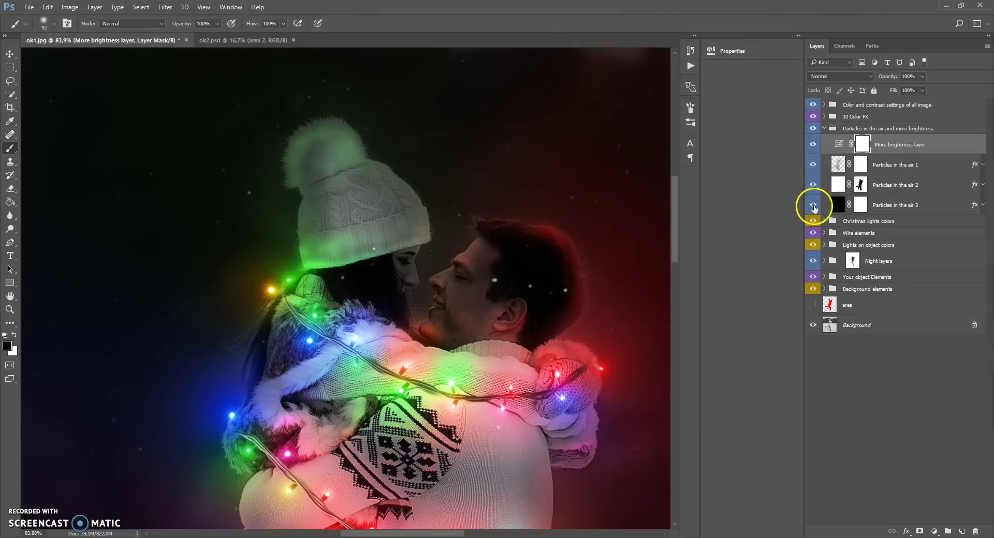
click(813, 185)
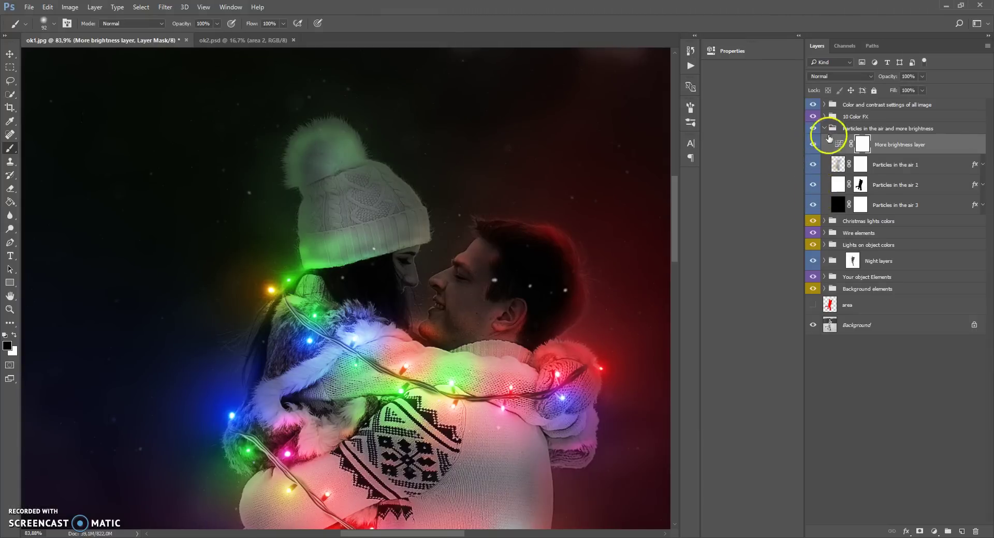
click(828, 129)
click(824, 129)
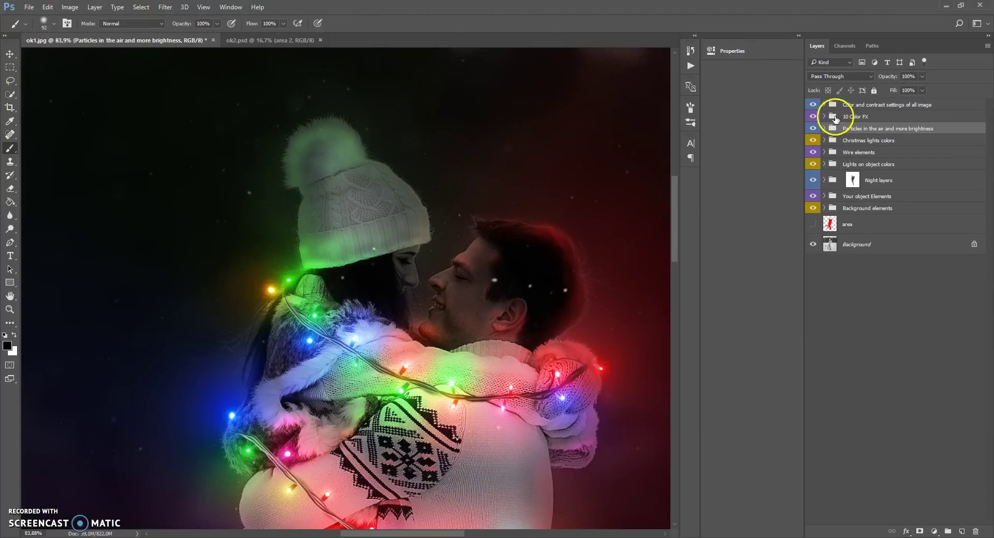
- Expand 10 Color FX, switch off Color 1, and preview the next color tints in turn
click(826, 118)
click(825, 117)
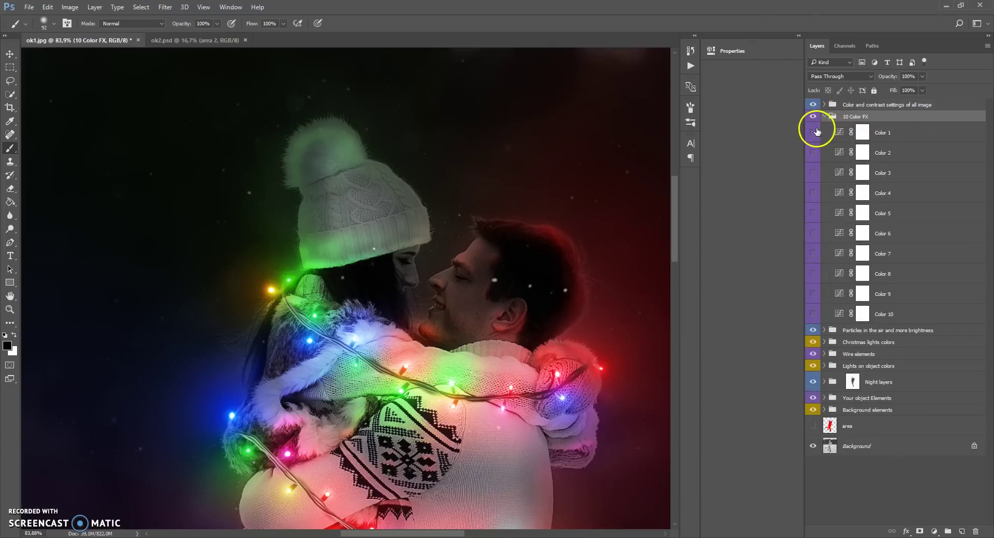
click(813, 132)
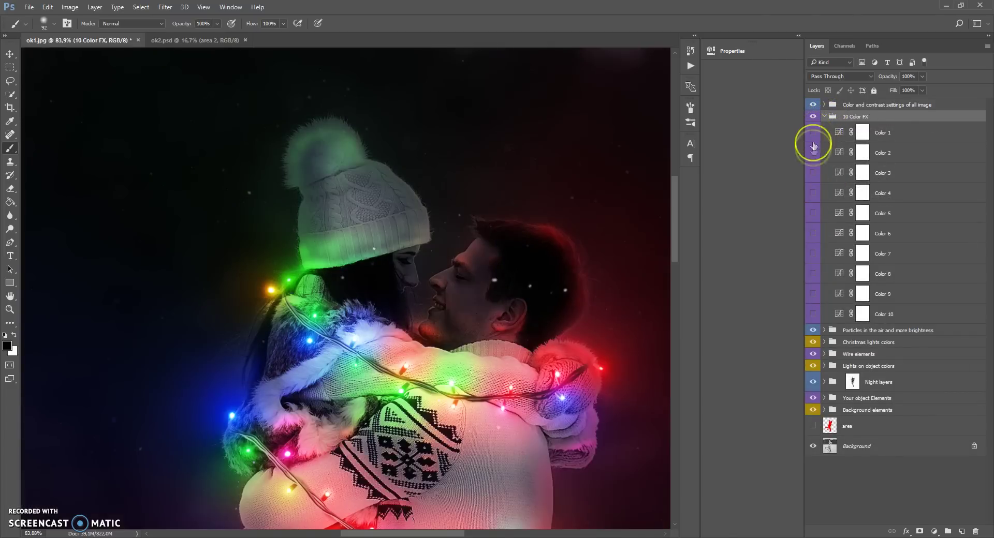
scroll(461, 272, down, 5)
scroll(461, 271, down, 1)
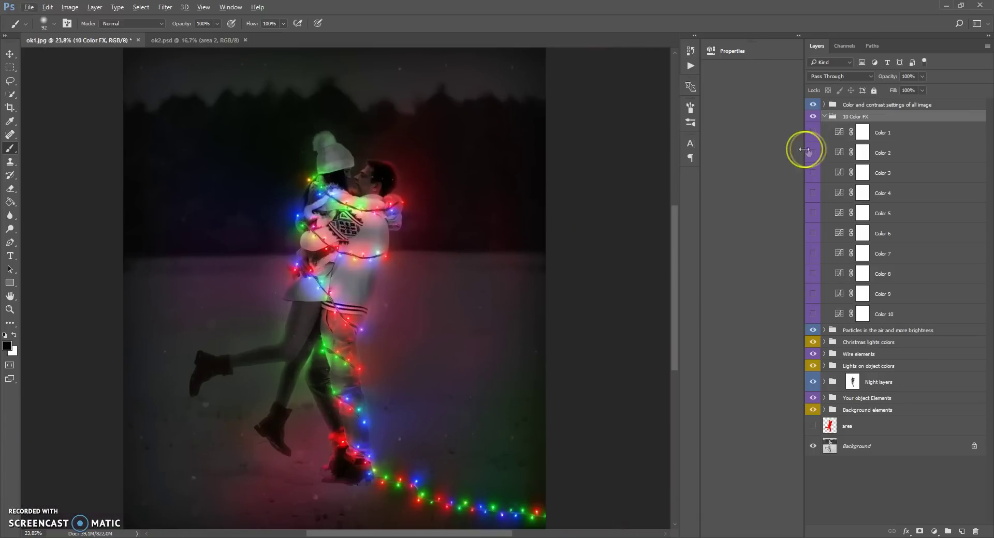
click(813, 173)
click(812, 174)
click(812, 193)
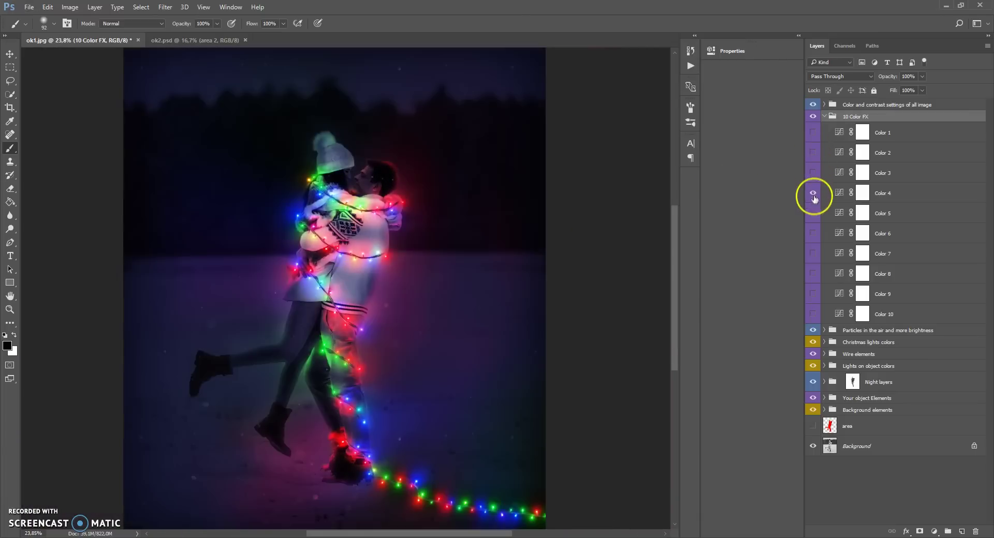
click(812, 194)
- Preview Colors 5 through 10 one by one, switching each off, then collapse 10 Color FX
click(812, 213)
click(812, 213)
click(814, 234)
click(814, 234)
click(813, 253)
click(814, 254)
click(814, 273)
click(814, 275)
click(813, 293)
click(813, 294)
click(813, 313)
click(814, 314)
click(824, 116)
click(827, 105)
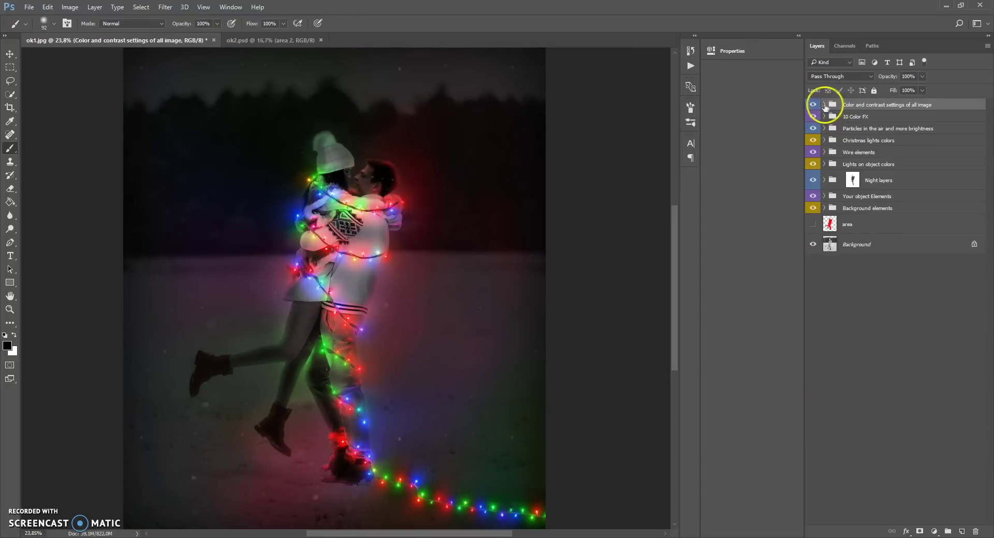
click(825, 105)
click(839, 122)
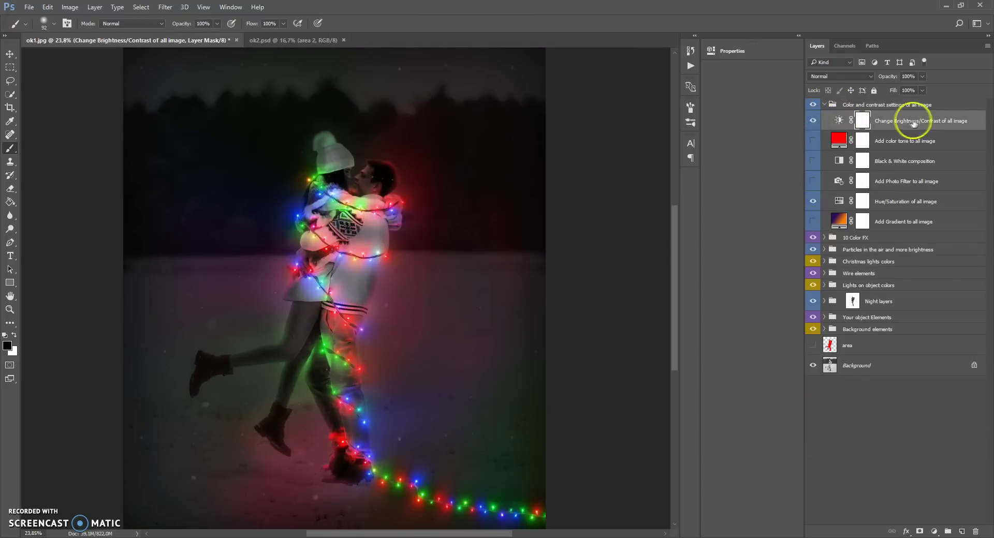
click(839, 140)
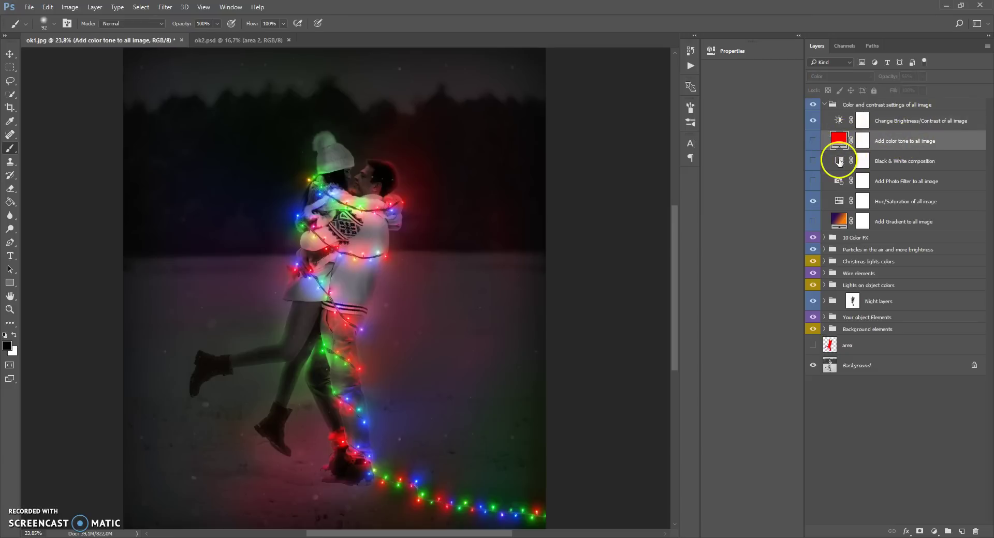
click(840, 162)
click(838, 182)
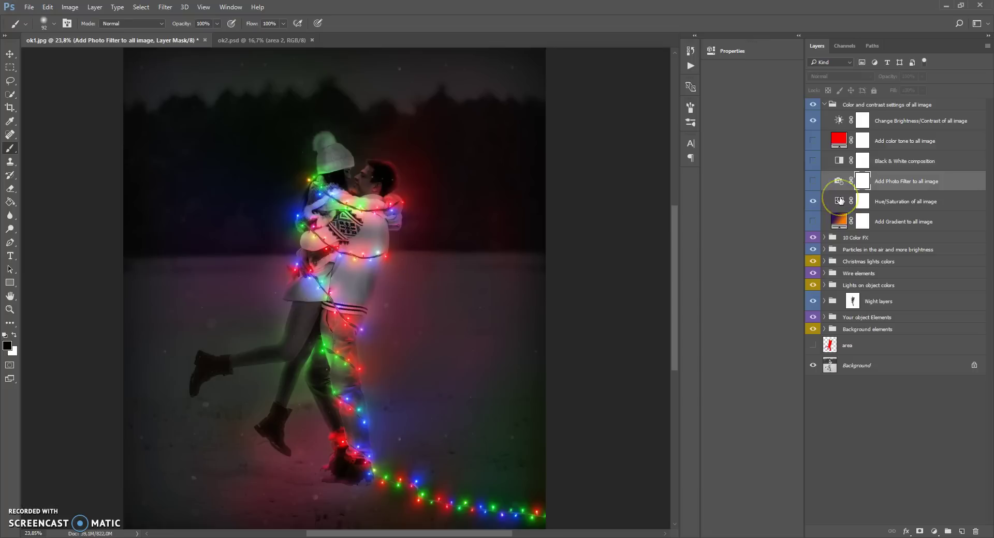
click(839, 202)
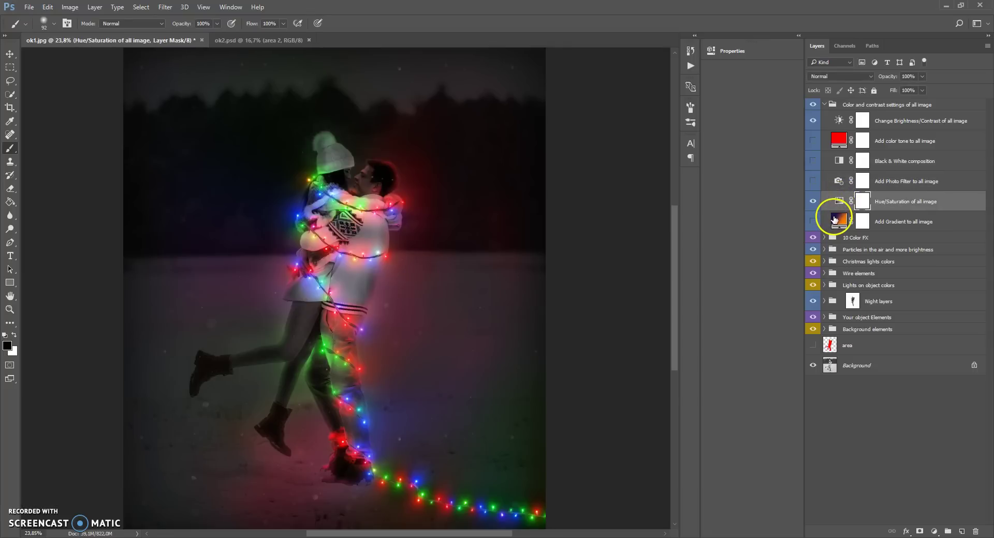
click(841, 222)
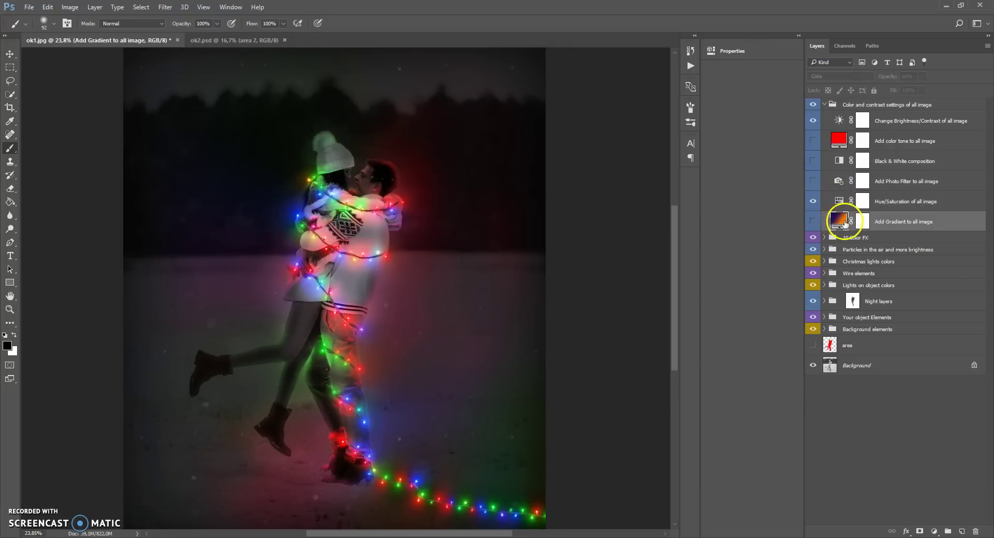
click(825, 106)
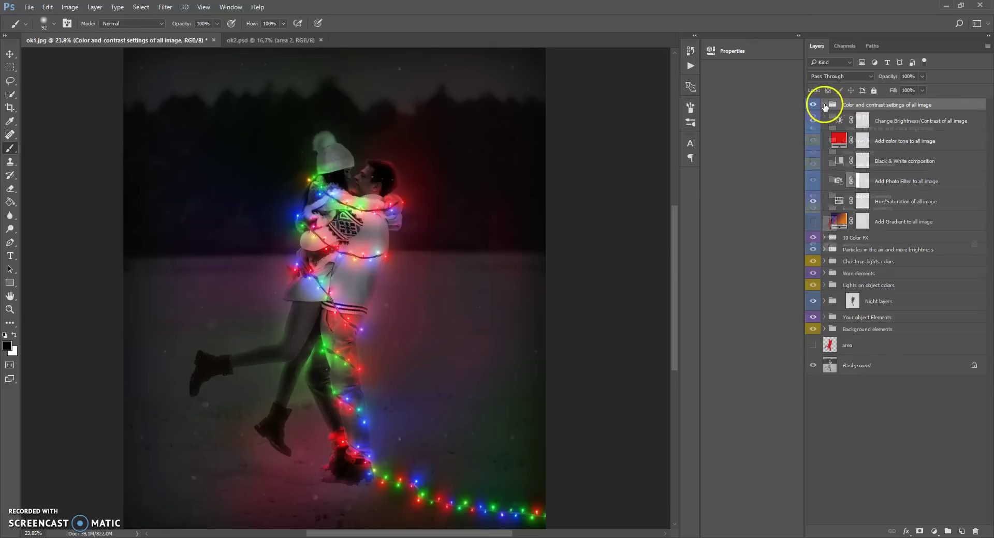
click(825, 105)
scroll(368, 256, left, 1)
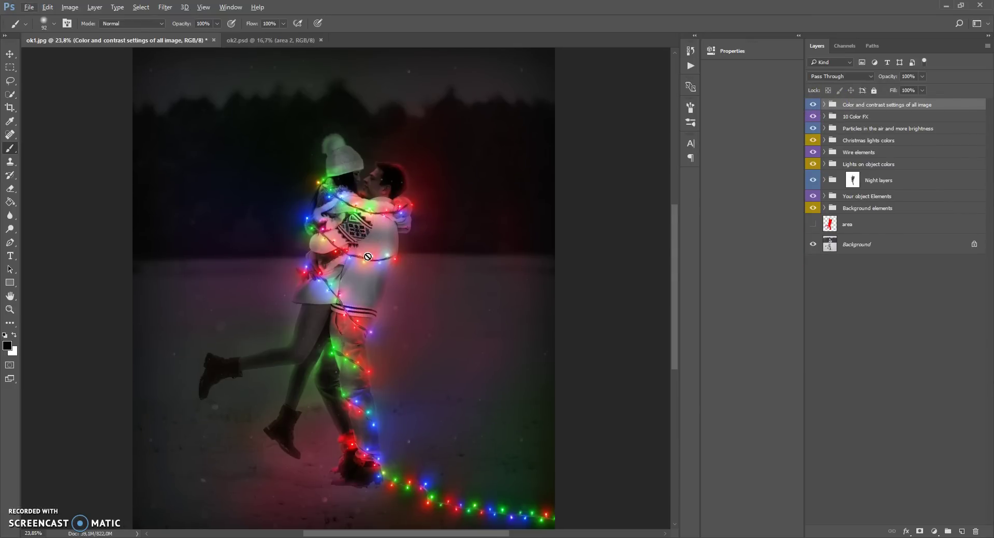
- Hide the Lights on object colors glow and the Background elements group
click(875, 140)
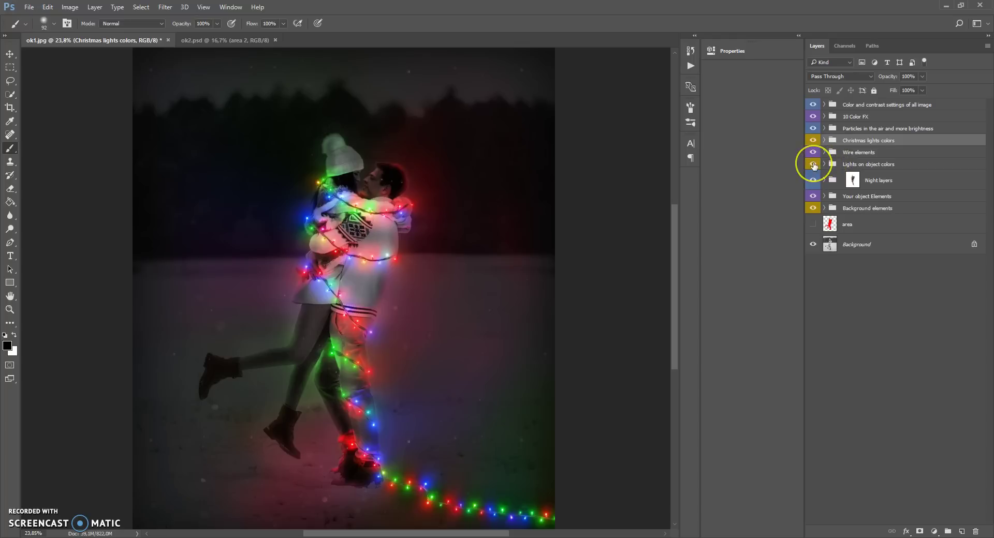
click(812, 164)
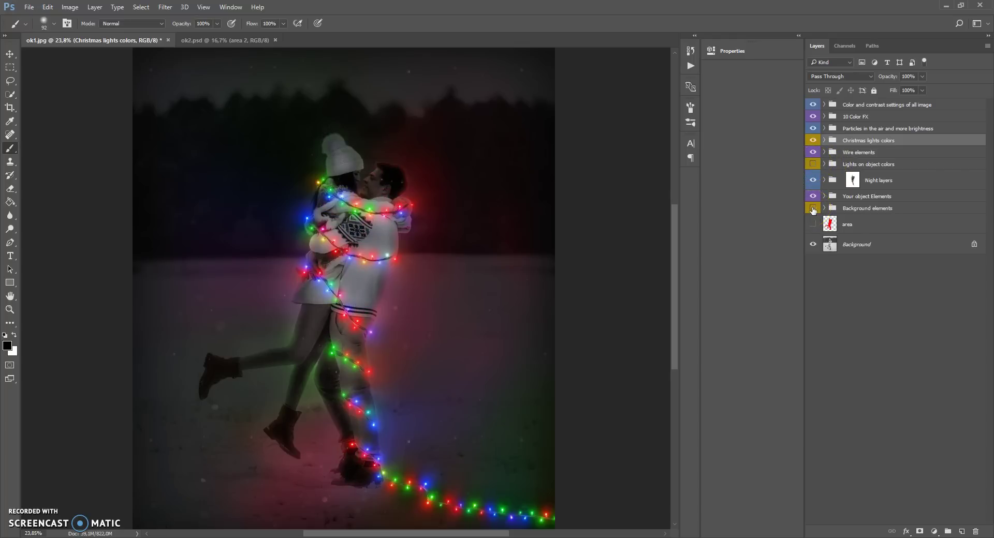
click(812, 208)
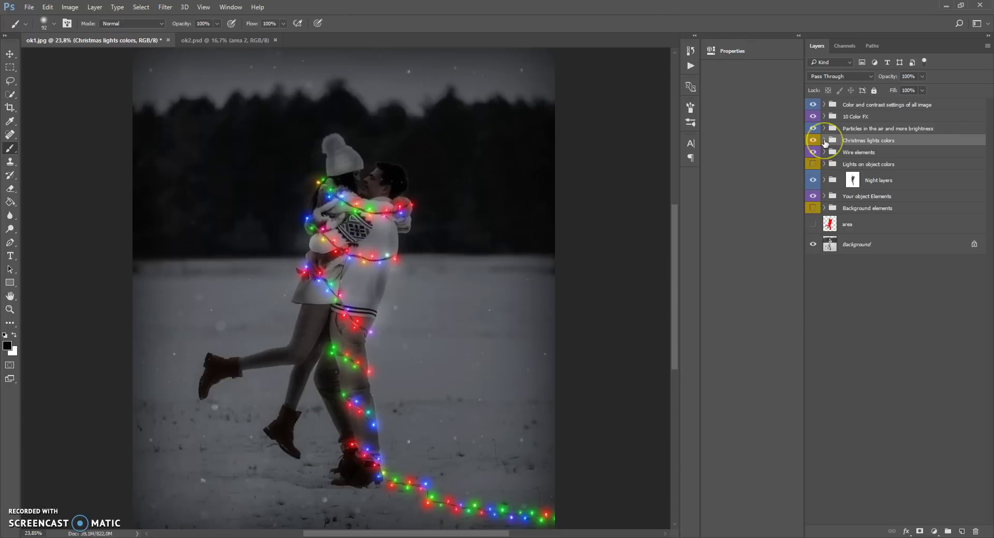
- Expand Multicolor light layers, hide Multicolor light 2, and select light 3's Hue/Saturation adjustment
click(823, 141)
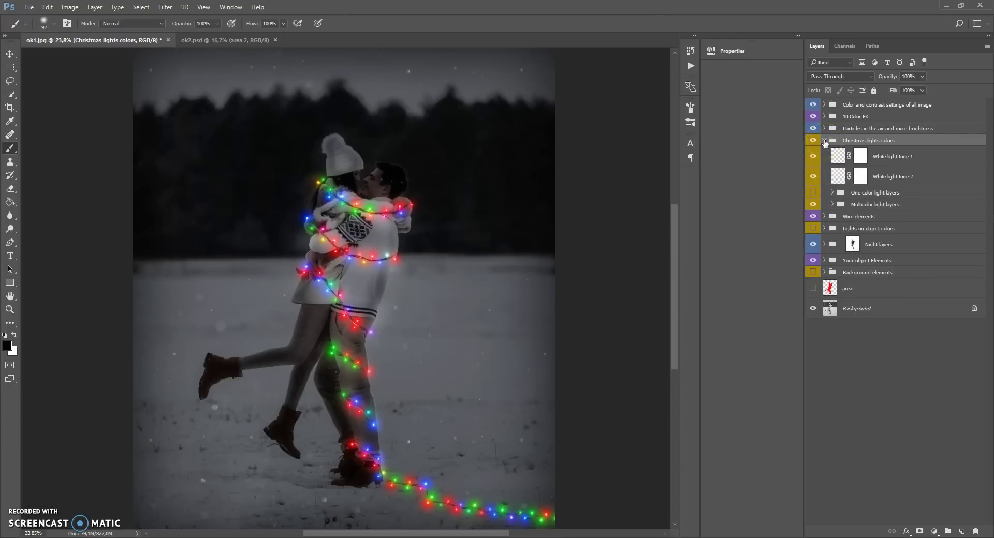
click(831, 206)
click(831, 205)
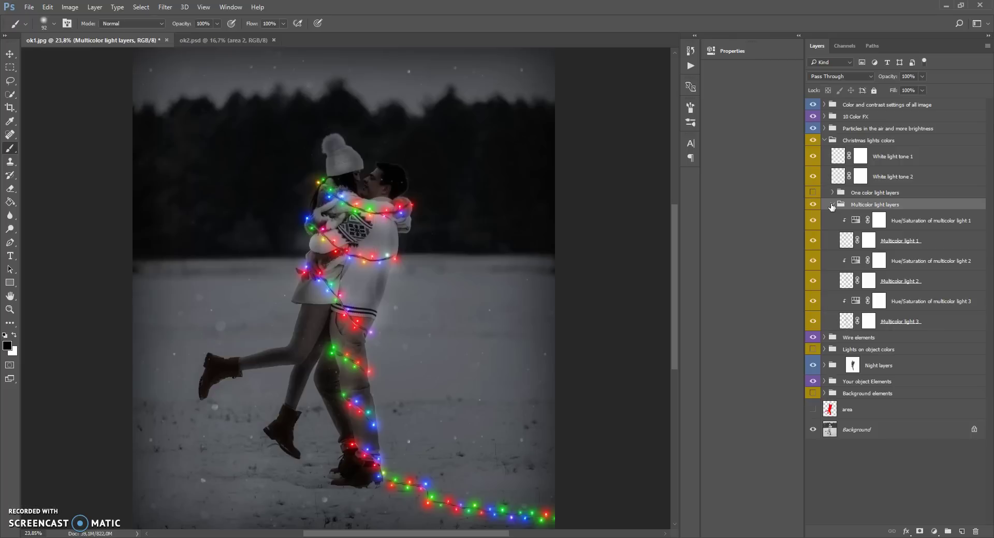
click(845, 242)
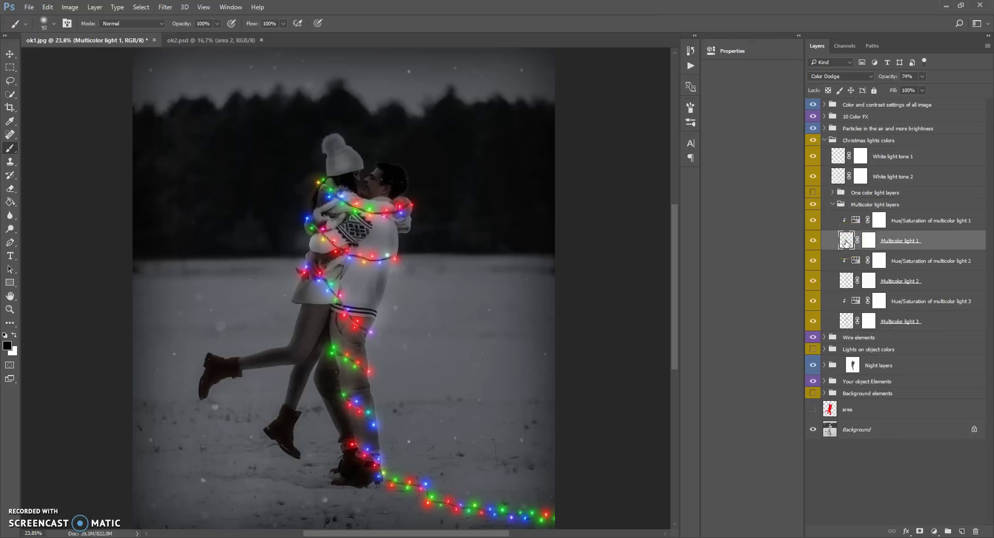
click(812, 281)
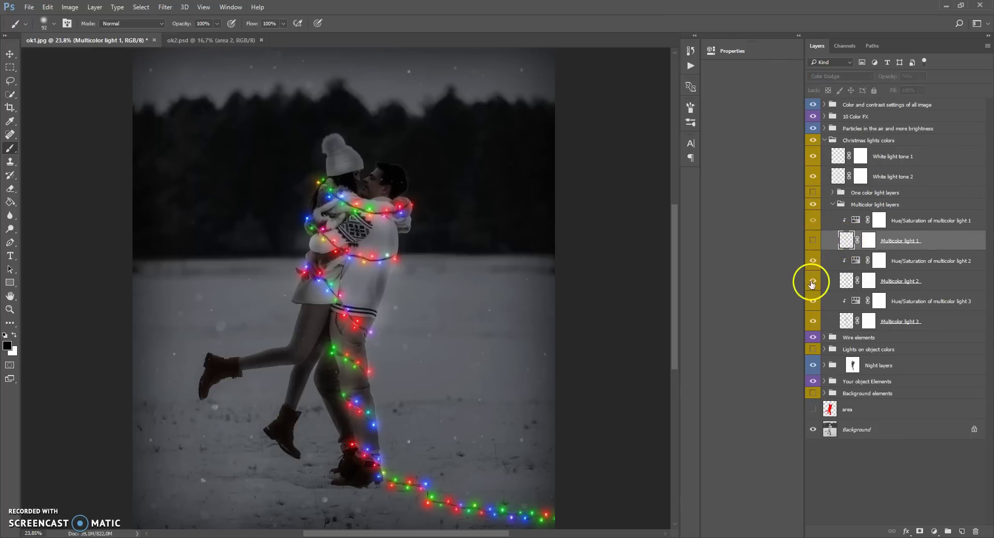
click(846, 321)
scroll(339, 156, up, 5)
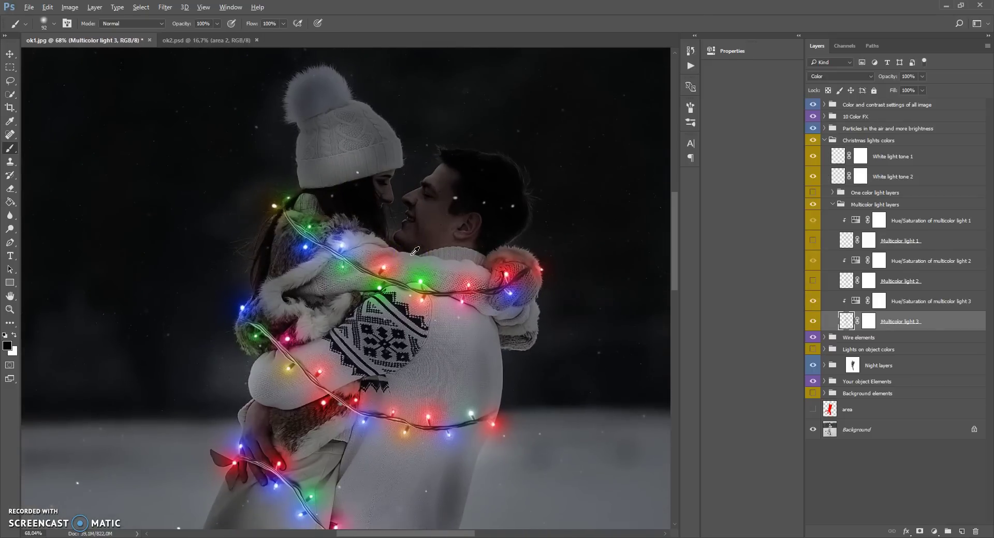
click(857, 304)
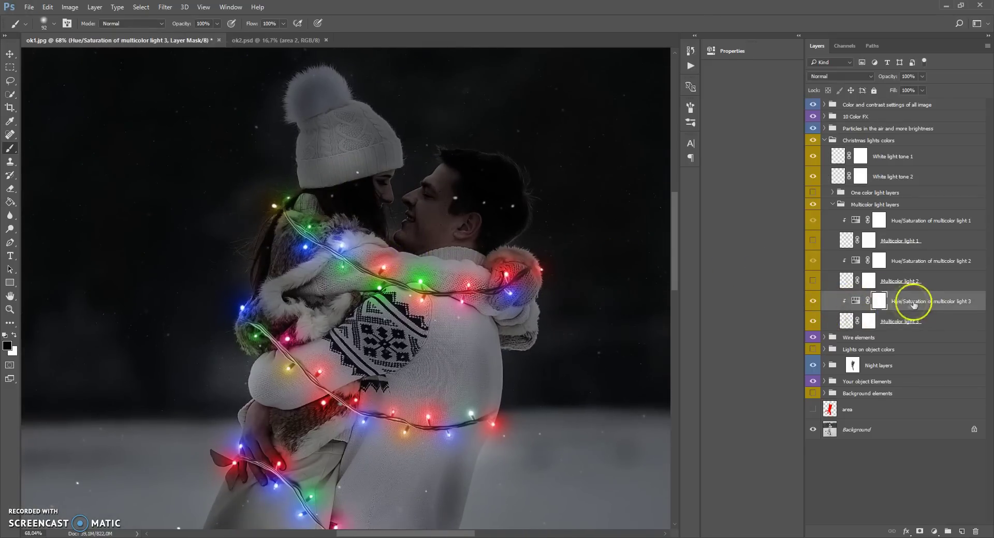
- Shift Multicolor light 3's Hue/Saturation hue to +63
double_click(856, 302)
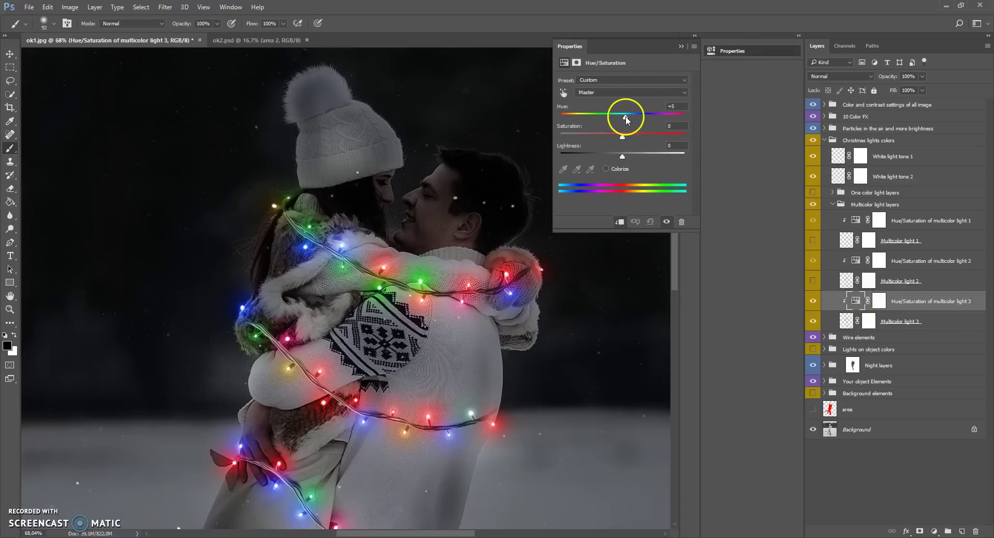
drag(635, 120, 580, 120)
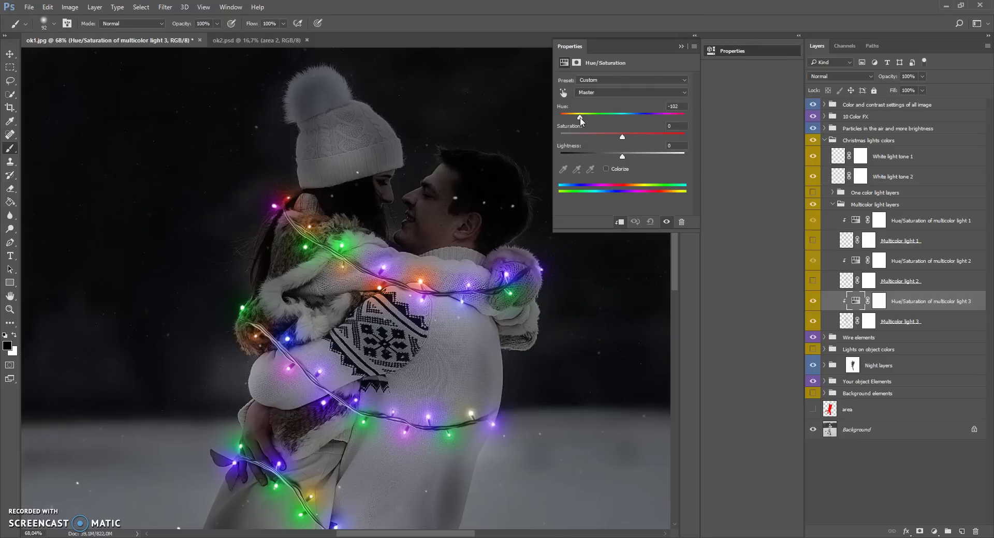
drag(581, 120, 655, 120)
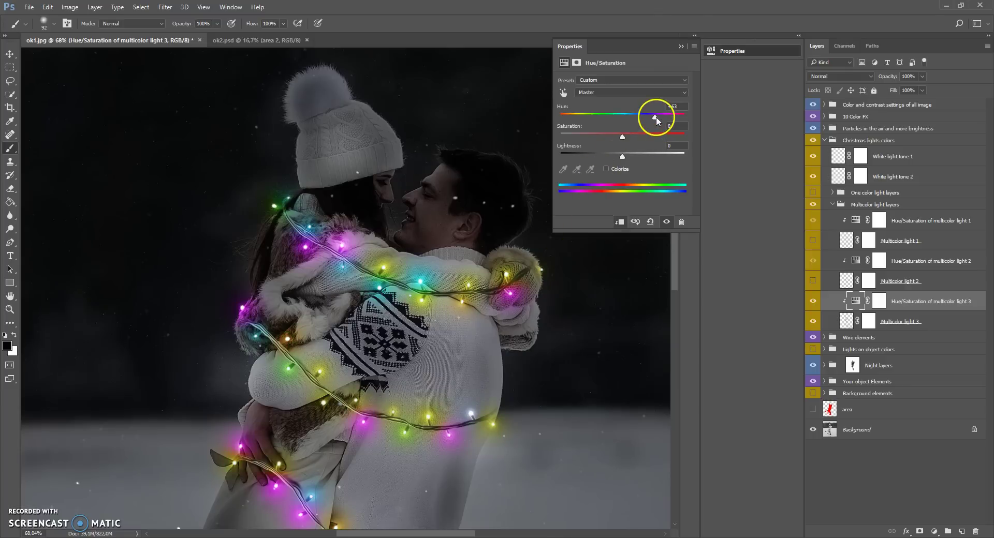
click(684, 107)
drag(684, 107, 666, 107)
click(676, 104)
click(680, 46)
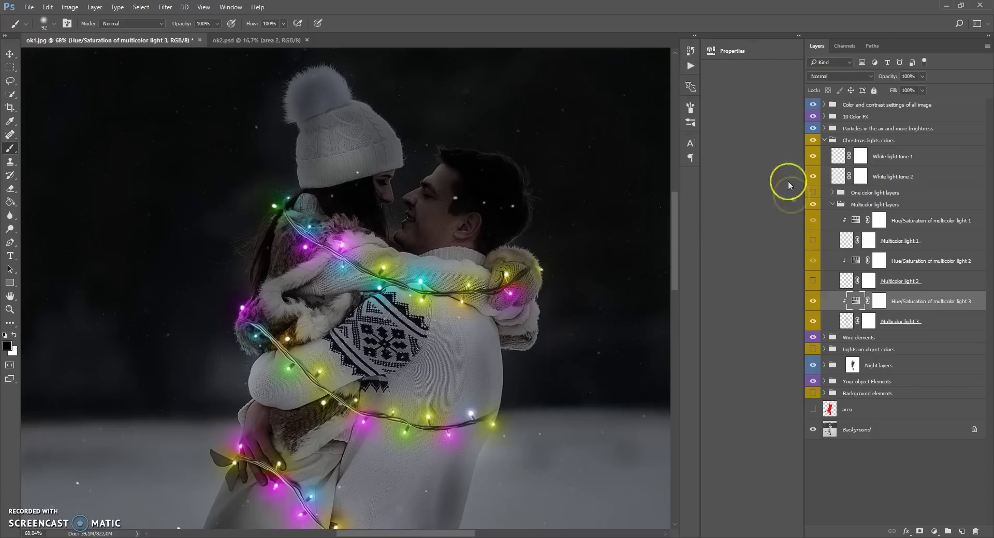
- Show Multicolor lights 1 and 2 again, change light 2's hue, and review light 1's settings
drag(813, 282, 812, 241)
click(836, 240)
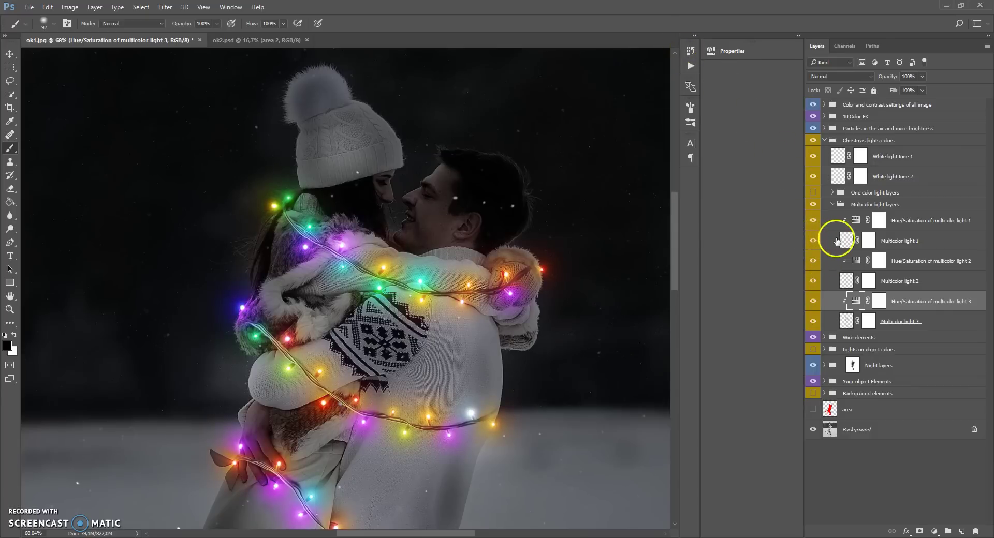
double_click(856, 262)
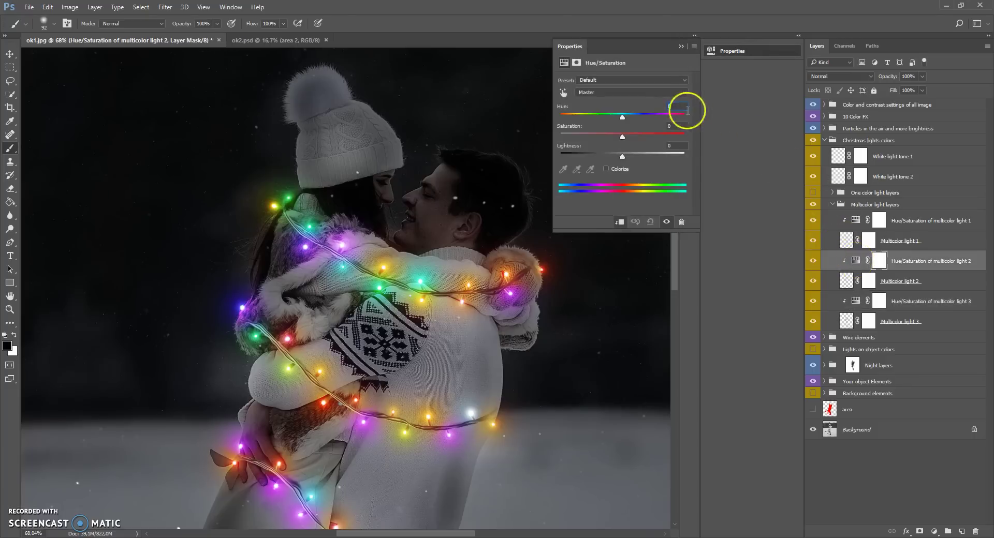
text(40)
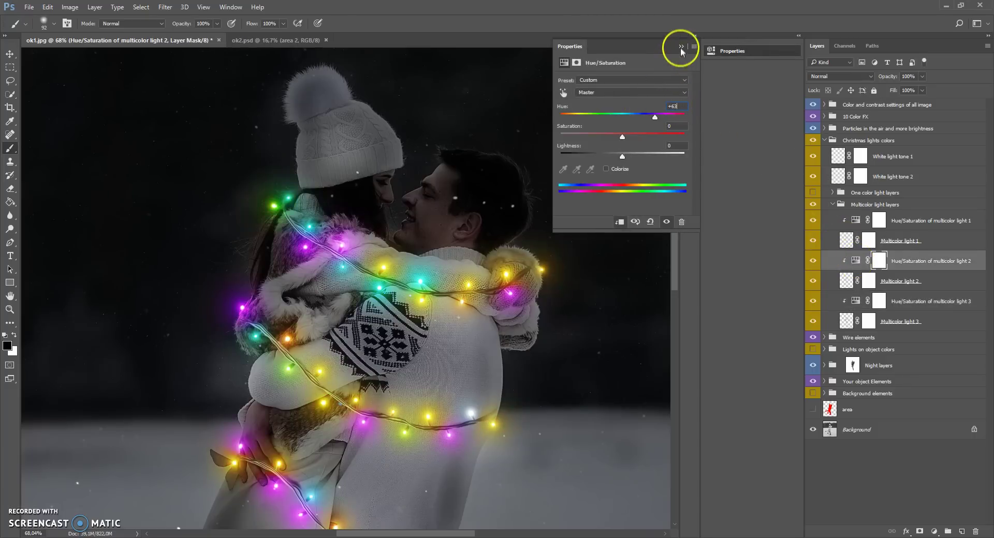
click(680, 47)
double_click(855, 220)
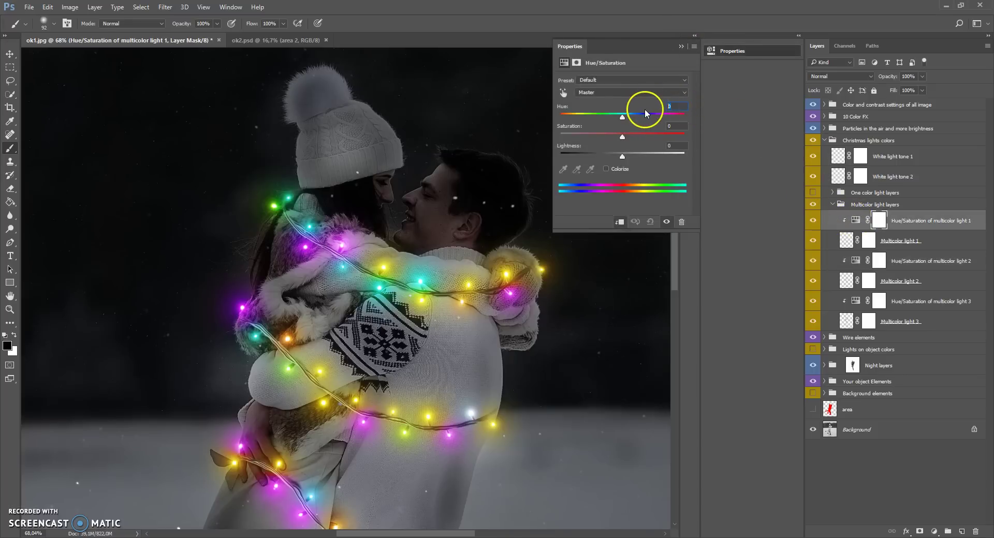
click(681, 47)
- Collapse the Multicolor light layers and Christmas lights colors groups
click(834, 204)
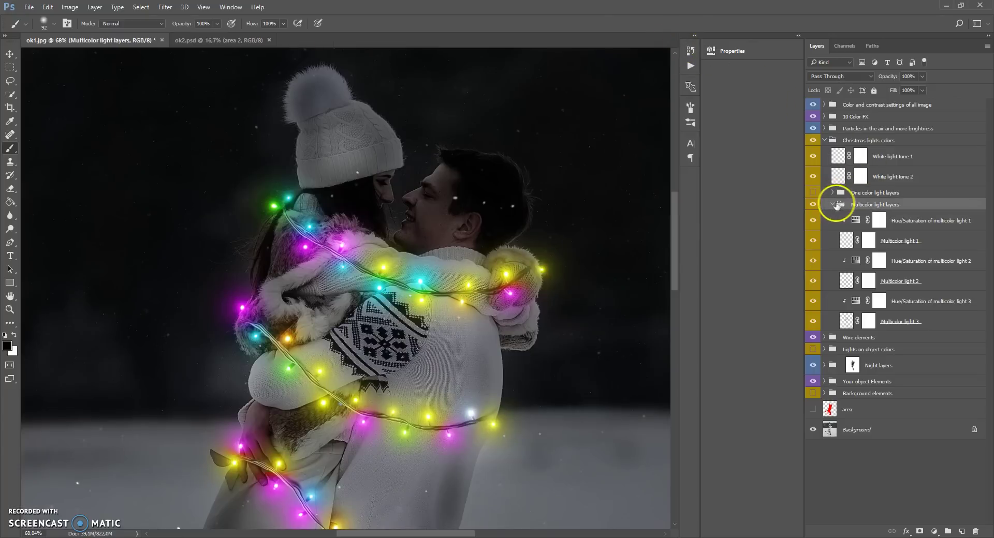
click(832, 205)
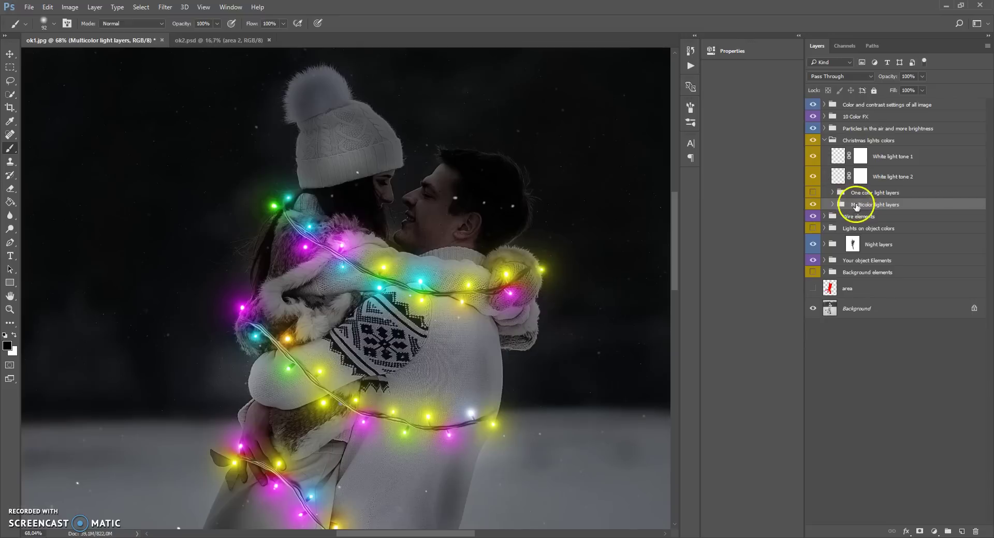
click(830, 141)
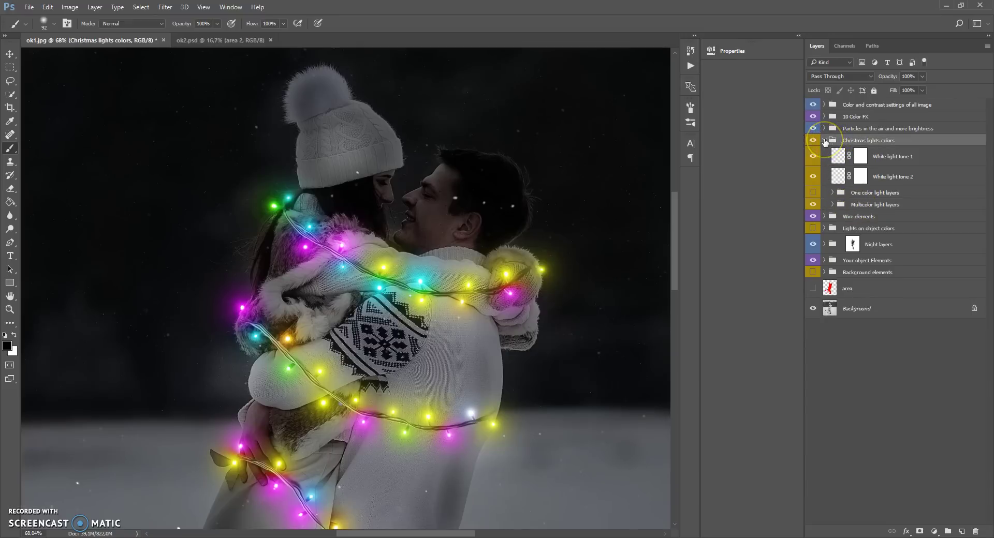
click(824, 141)
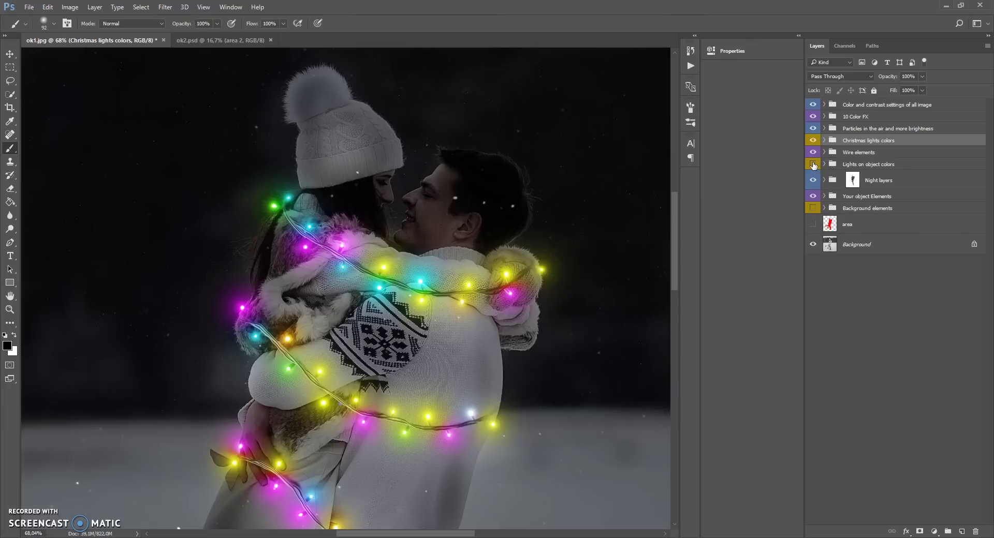
- Show and expand Lights on object colors and inspect the three object-light hue adjustments
click(812, 164)
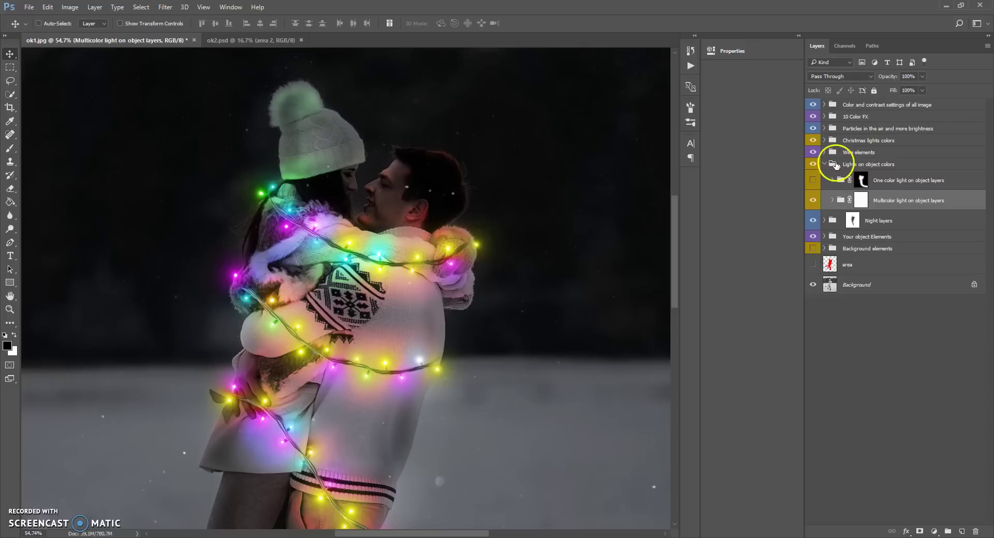
click(834, 166)
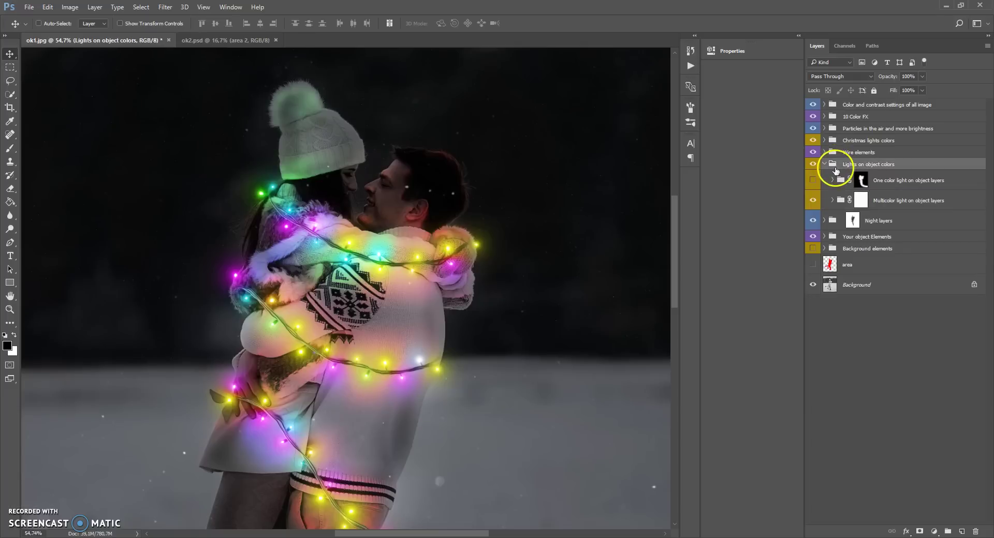
click(841, 200)
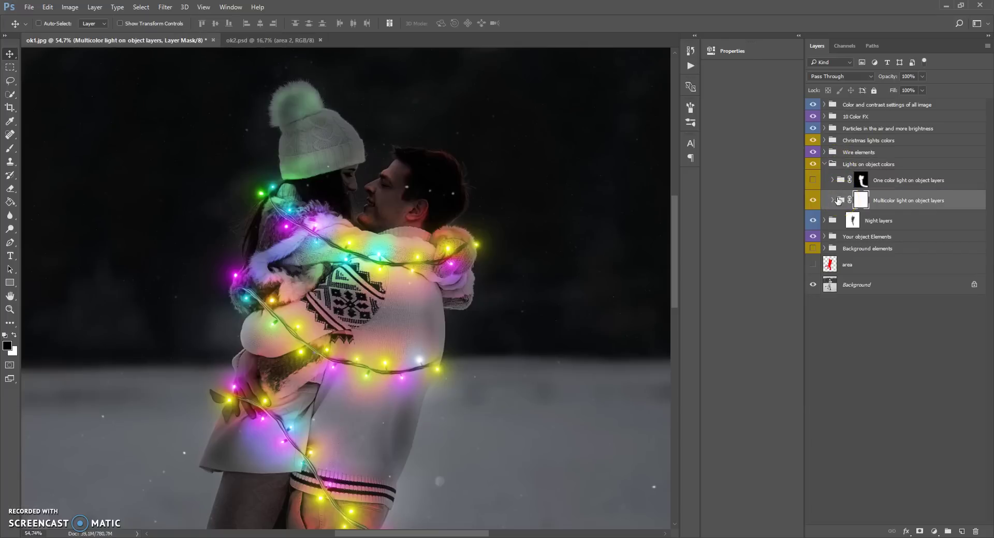
click(832, 200)
click(854, 221)
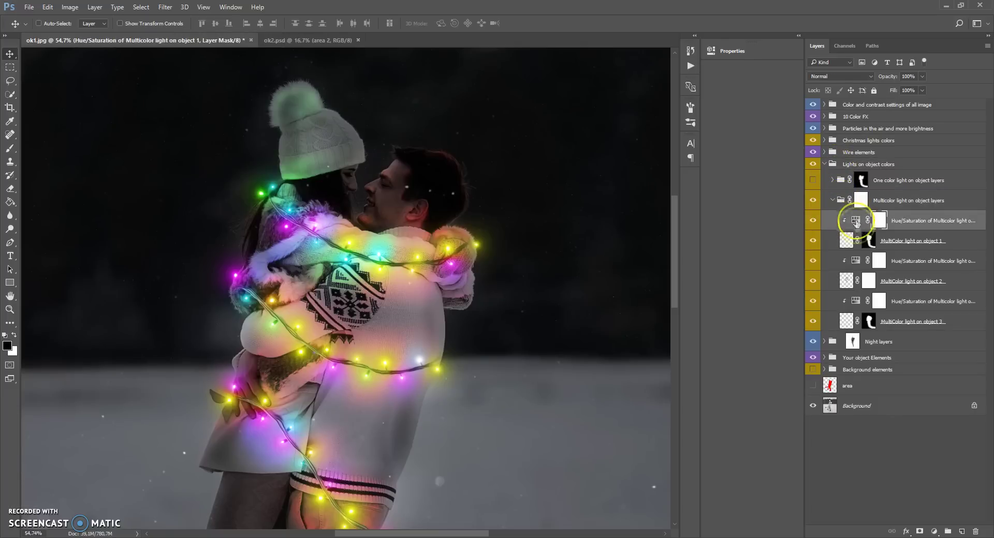
click(855, 260)
click(856, 301)
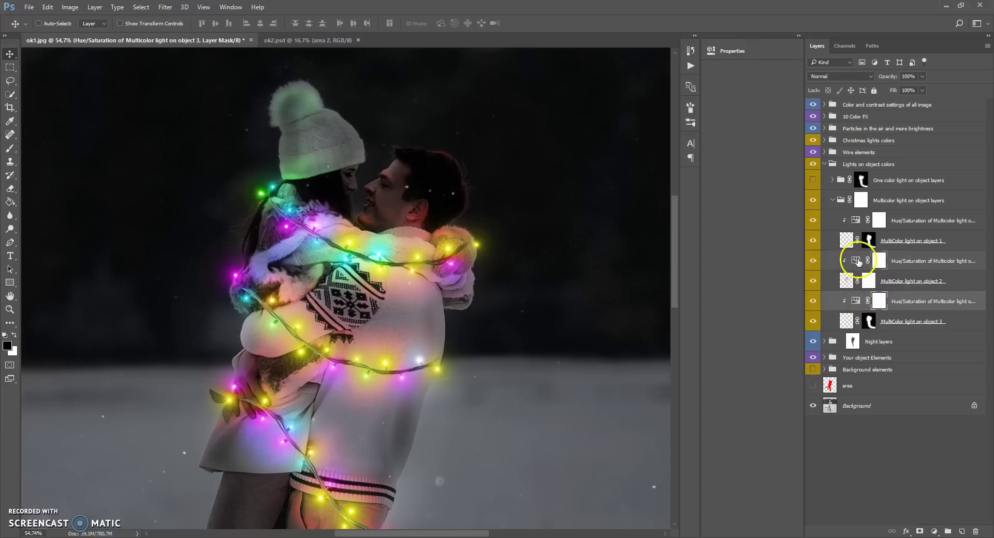
click(855, 261)
click(855, 221)
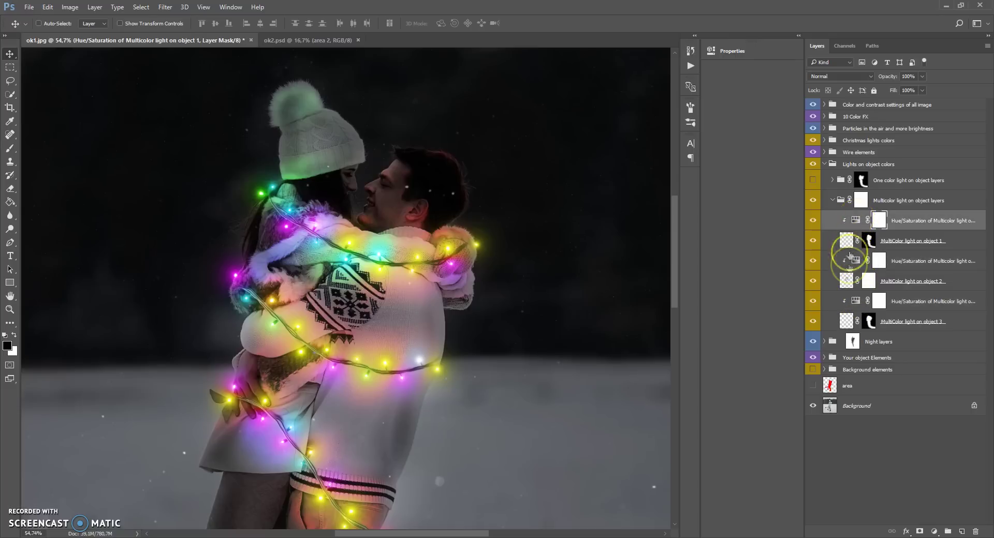
- Set the object 3 light's hue to +63 and review the object 2 and 1 hue settings
double_click(855, 302)
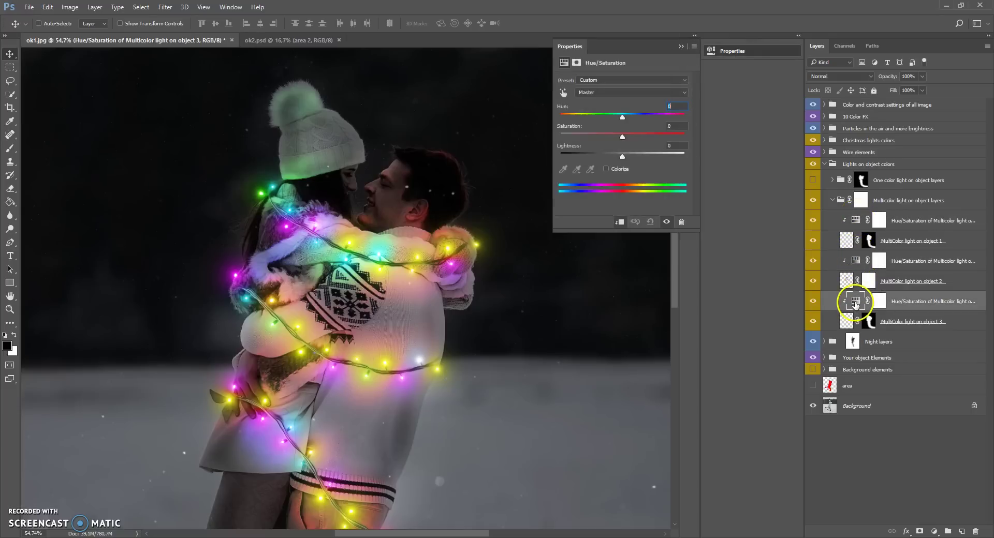
drag(678, 114, 655, 115)
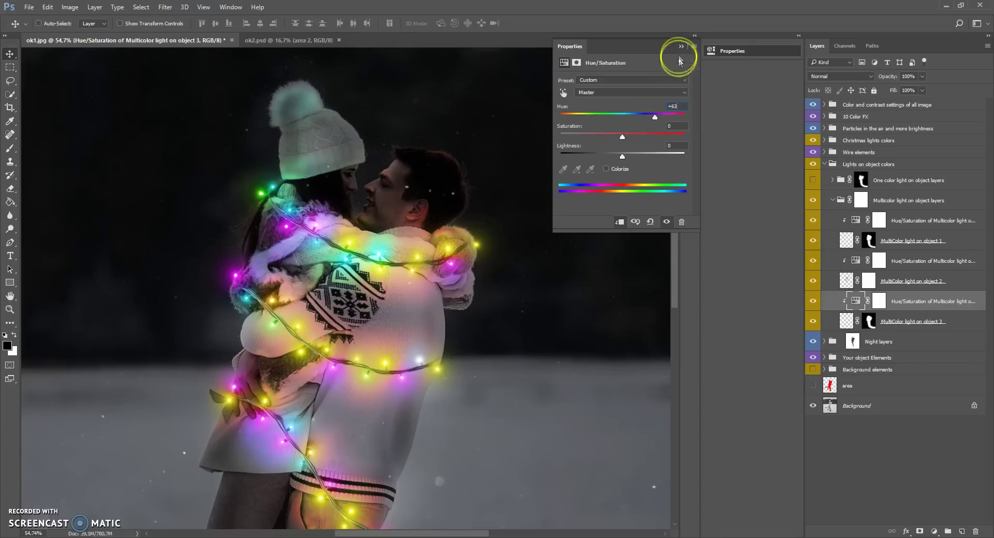
click(673, 107)
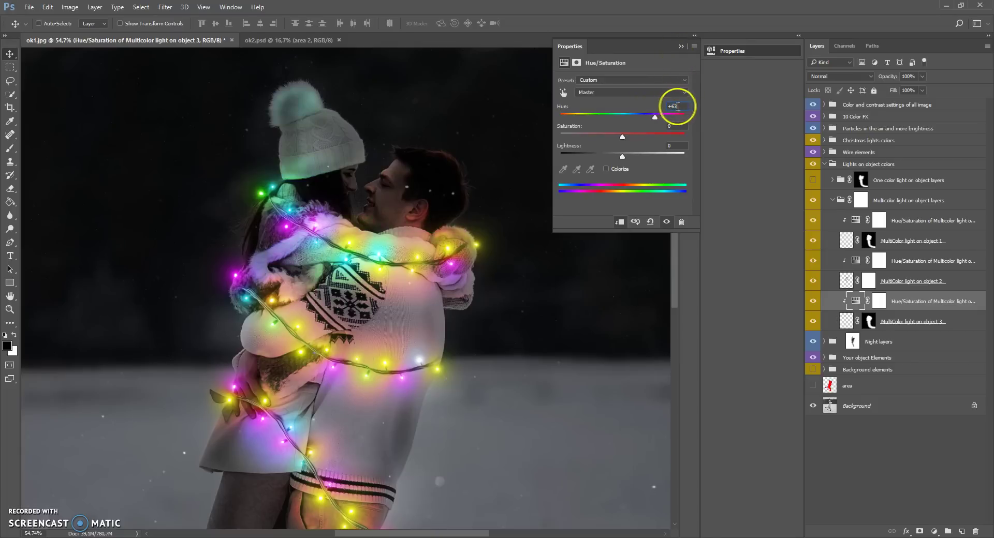
click(681, 46)
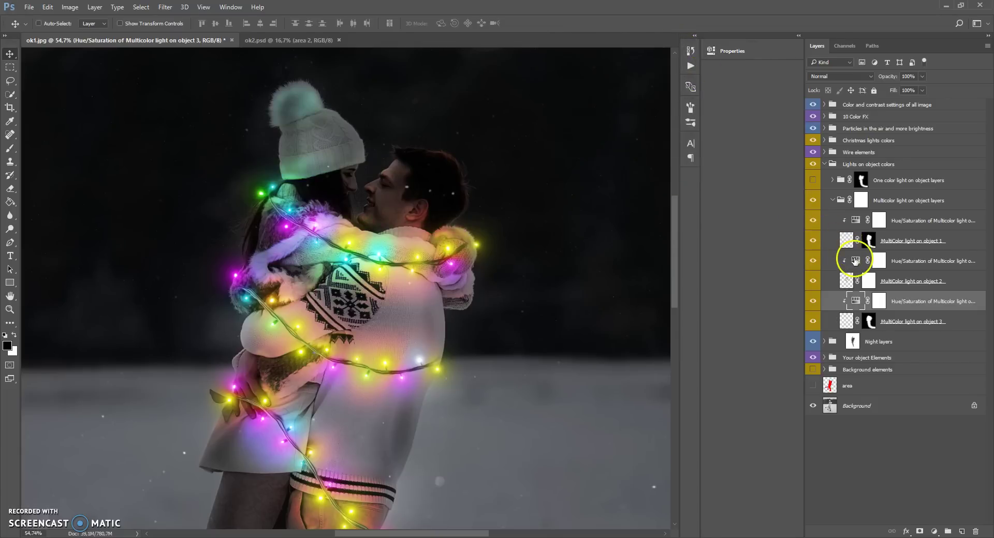
double_click(854, 260)
click(676, 45)
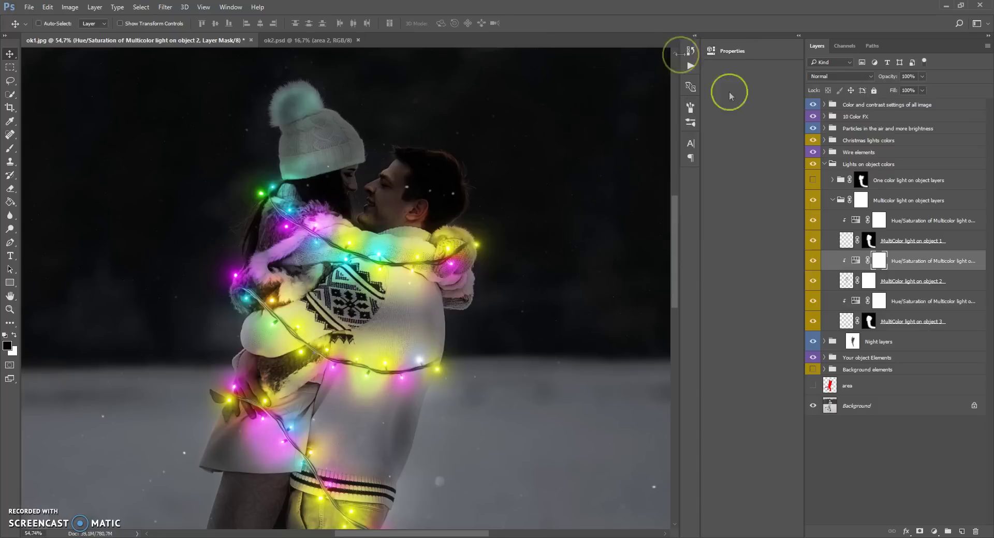
double_click(854, 220)
click(680, 105)
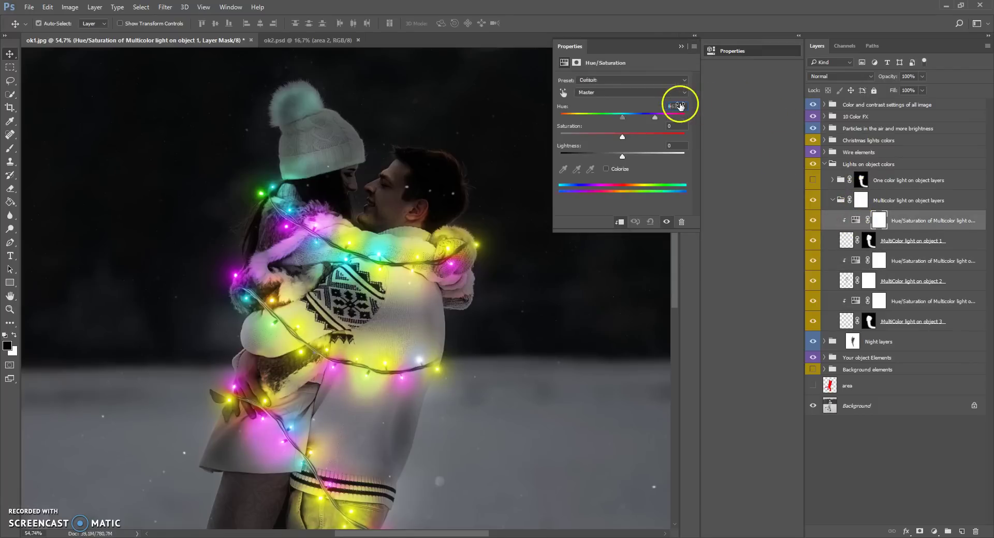
click(681, 46)
- Collapse the Multicolor light on object layers group
scroll(392, 233, down, 3)
scroll(392, 233, down, 3)
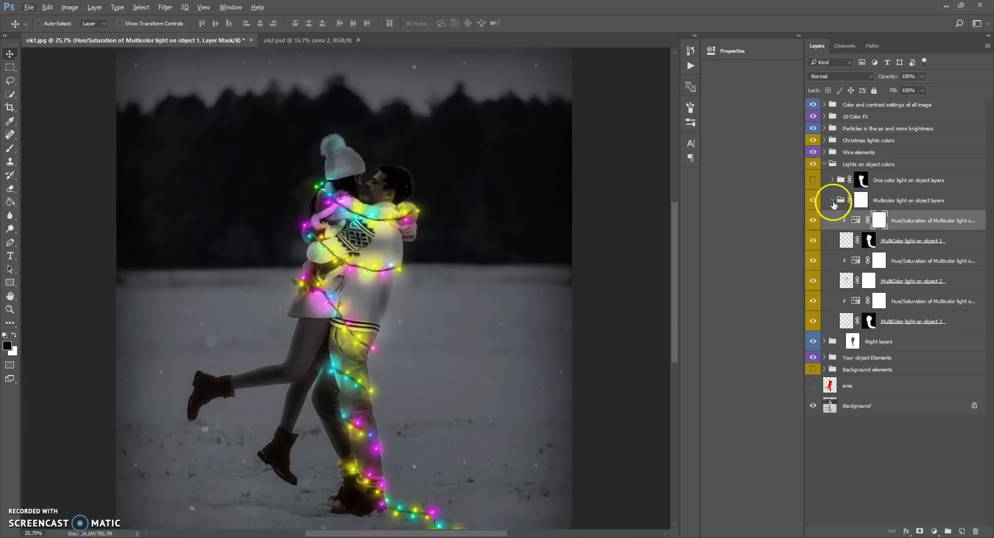
click(834, 202)
click(831, 200)
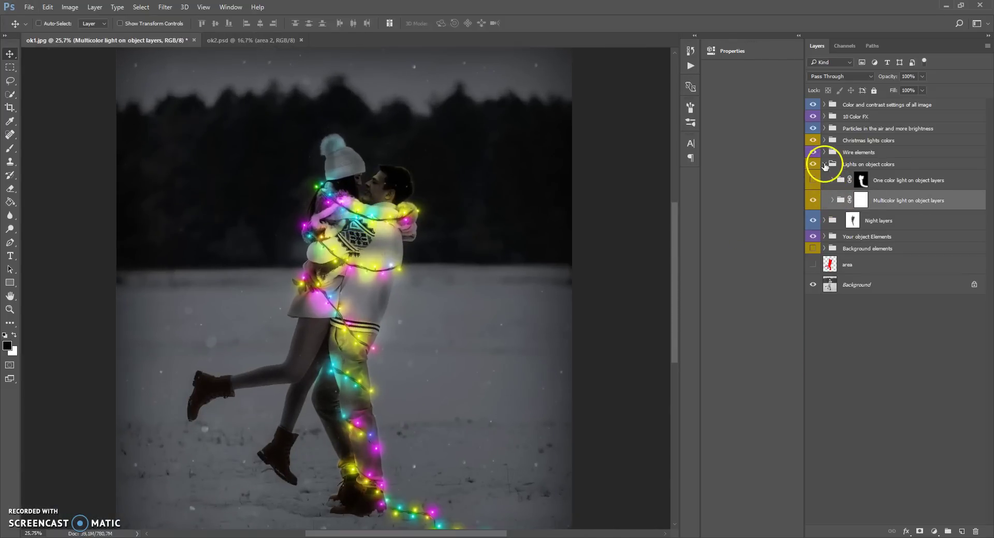
- Show Background elements, expand its original-colours subgroup, and review the first hue adjustment
click(829, 164)
click(824, 164)
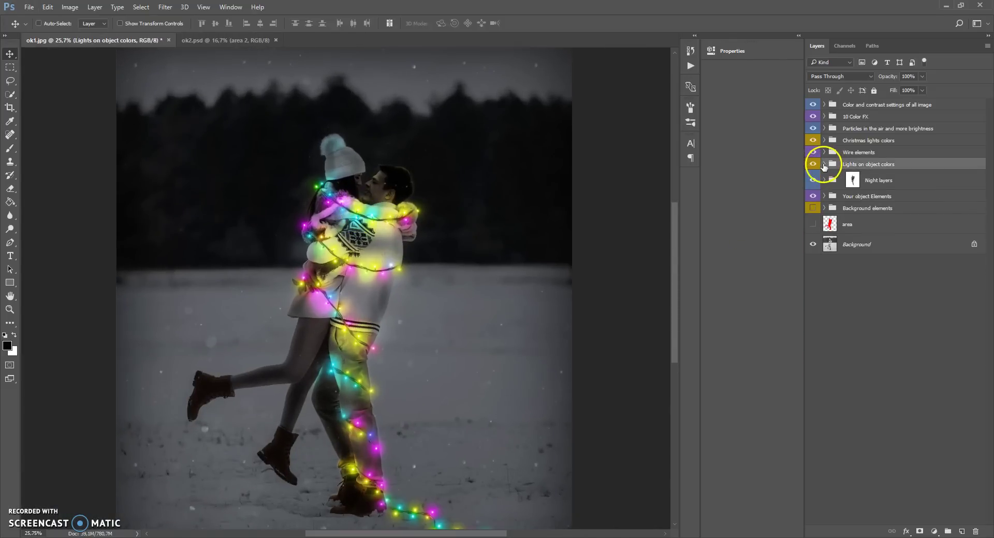
click(813, 208)
click(824, 208)
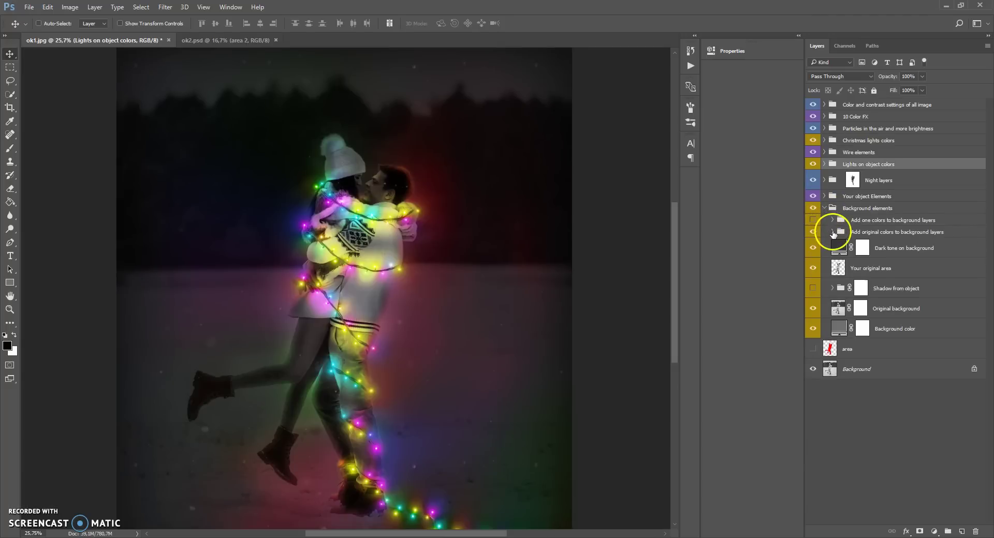
click(832, 232)
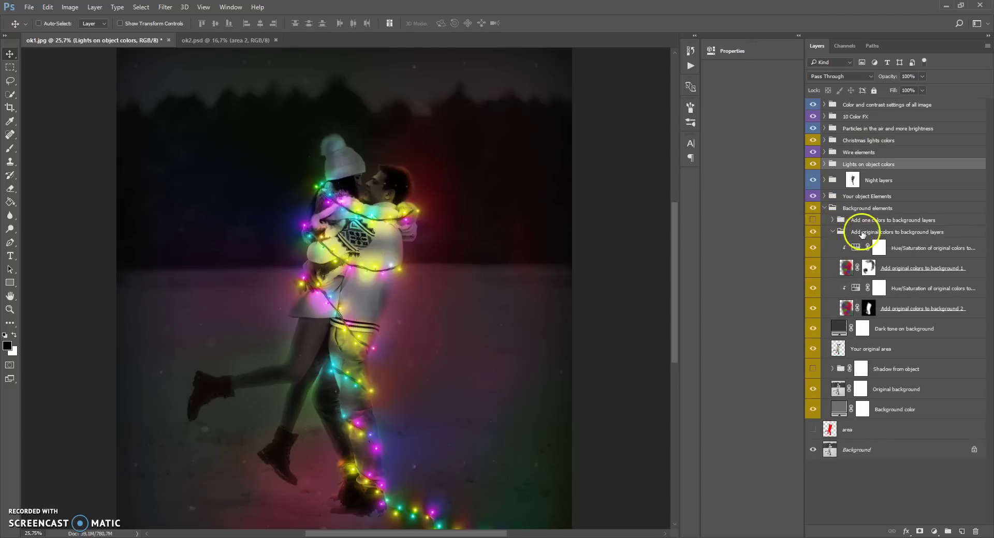
click(845, 269)
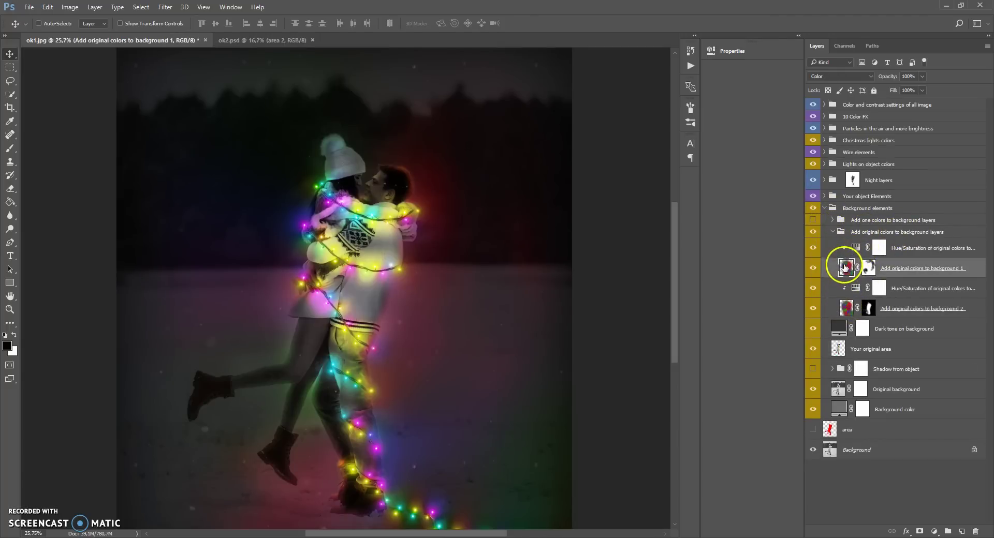
double_click(855, 248)
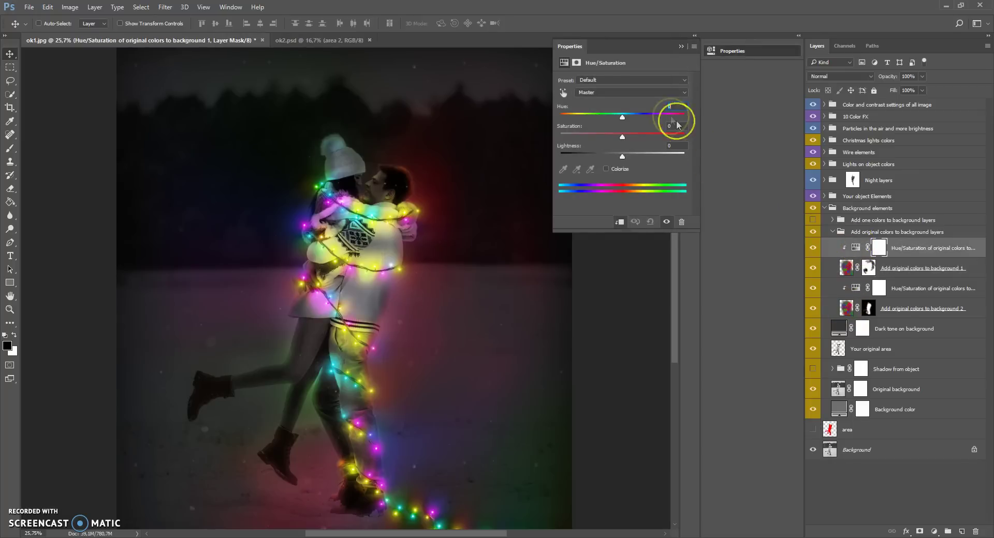
click(680, 47)
- Set the second original-colours adjustment to Hue +63 and Saturation about +26
double_click(856, 288)
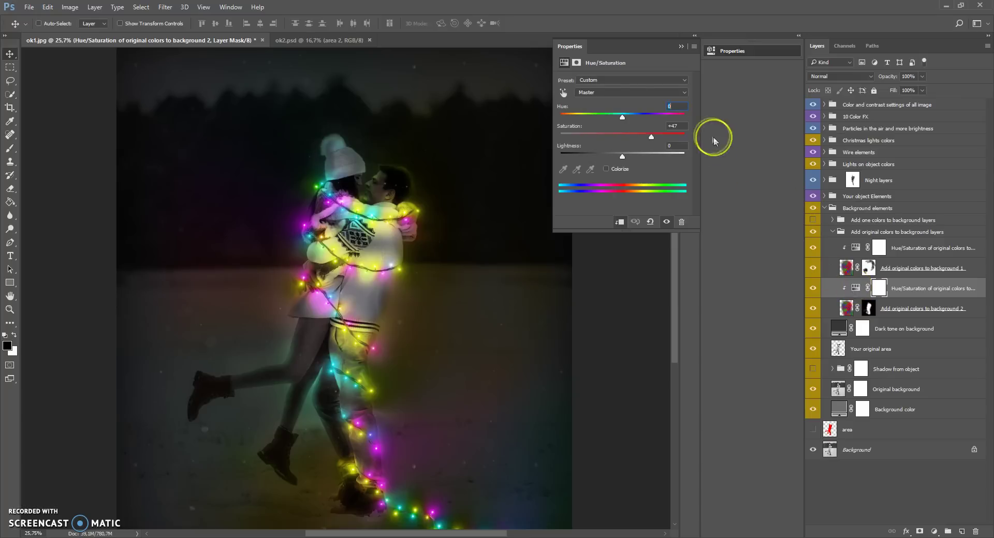
text(63)
key(Return)
mouse_move(651, 139)
mouse_down()
mouse_move(629, 138)
mouse_move(640, 138)
mouse_up()
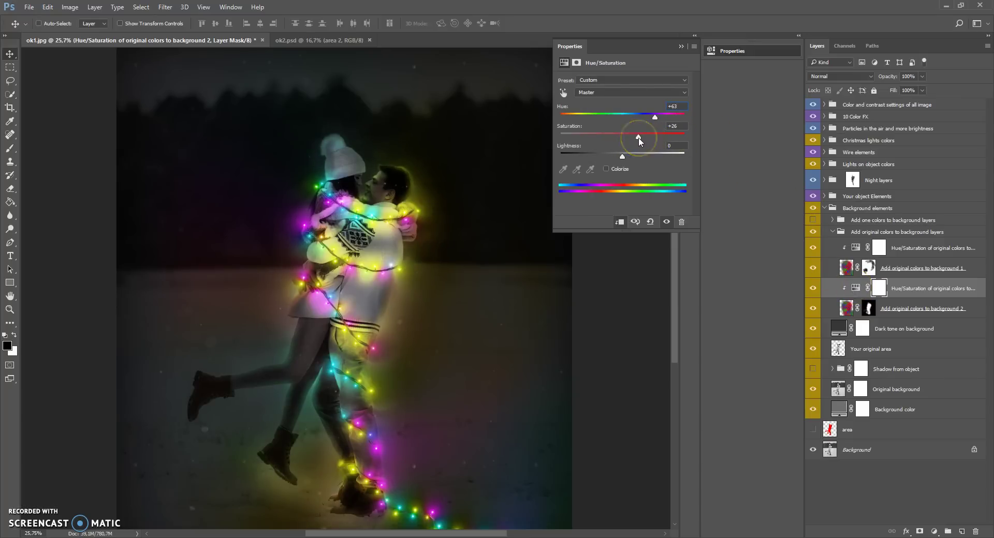
click(681, 46)
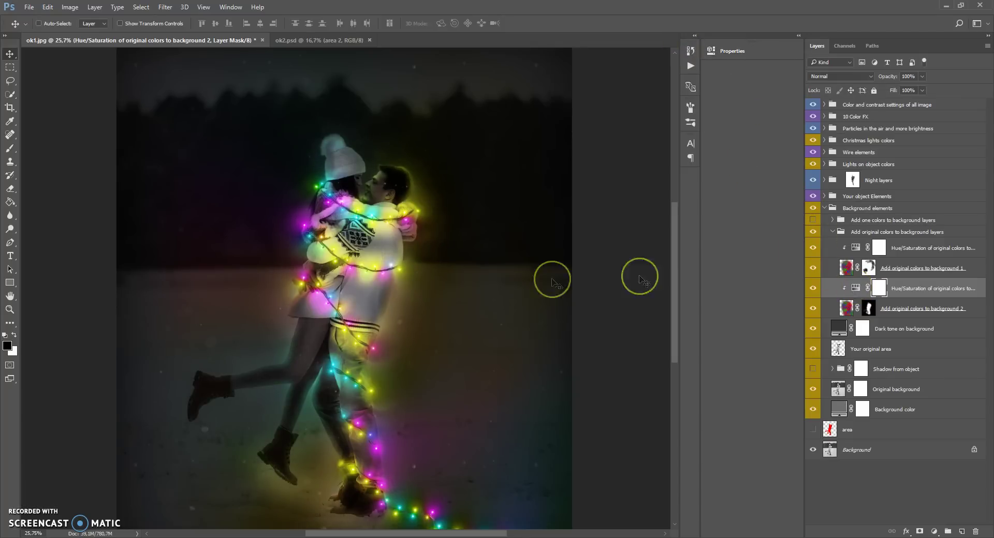
scroll(457, 319, down, 2)
scroll(457, 319, down, 1)
scroll(456, 311, down, 2)
scroll(454, 304, up, 1)
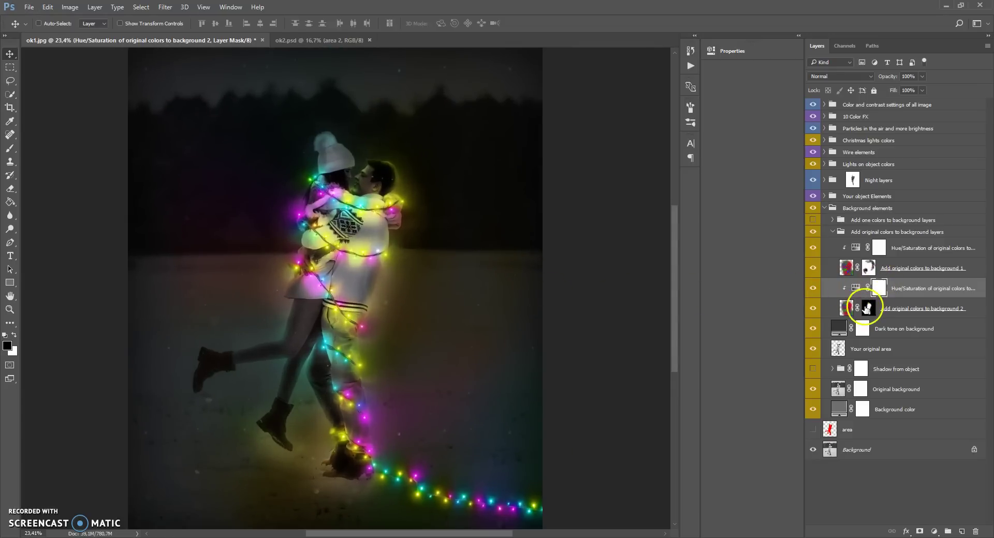
- Select Add original colors to background 2 and toggle its visibility off and on to compare
click(831, 309)
click(812, 310)
click(812, 309)
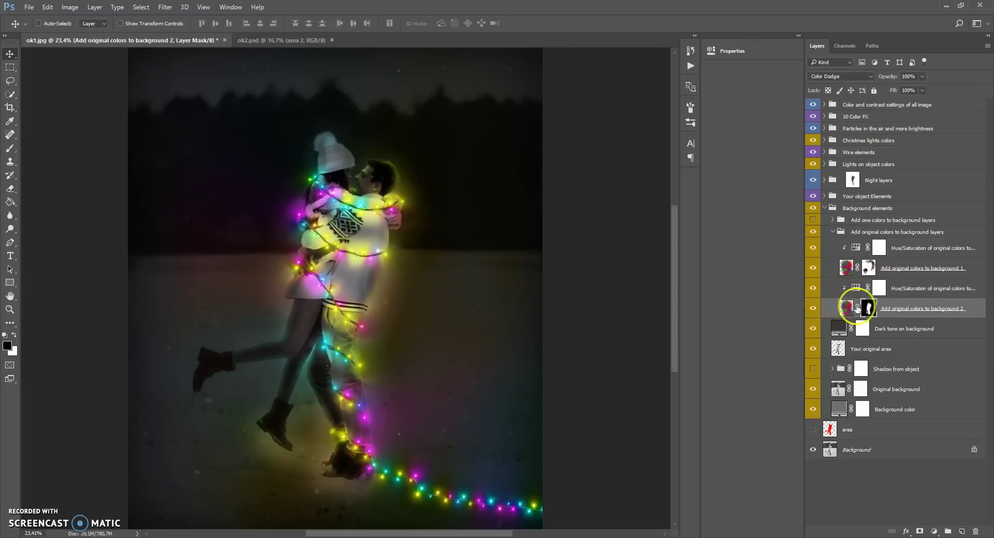
- Set up a large white brush at 26% opacity
click(12, 150)
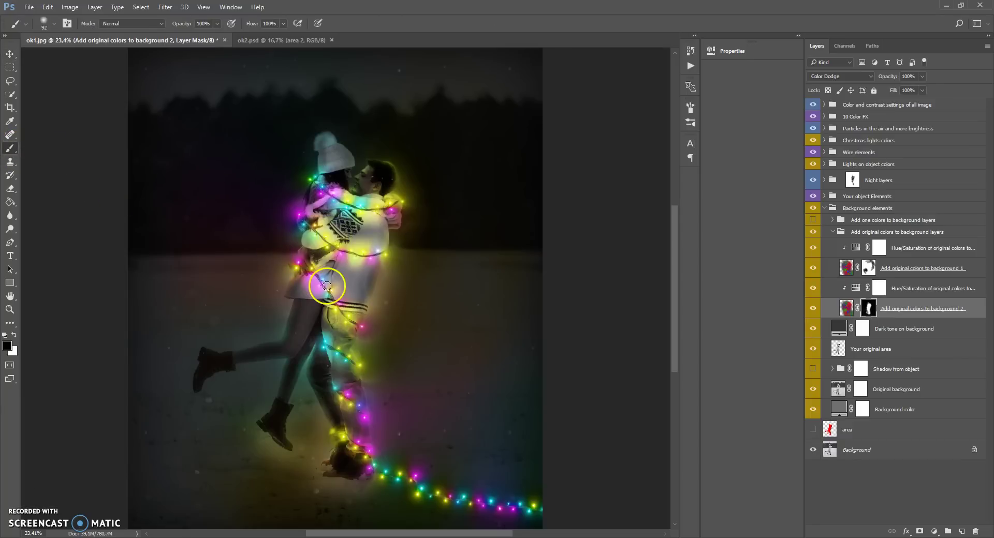
right_click(346, 276)
drag(415, 307, 445, 307)
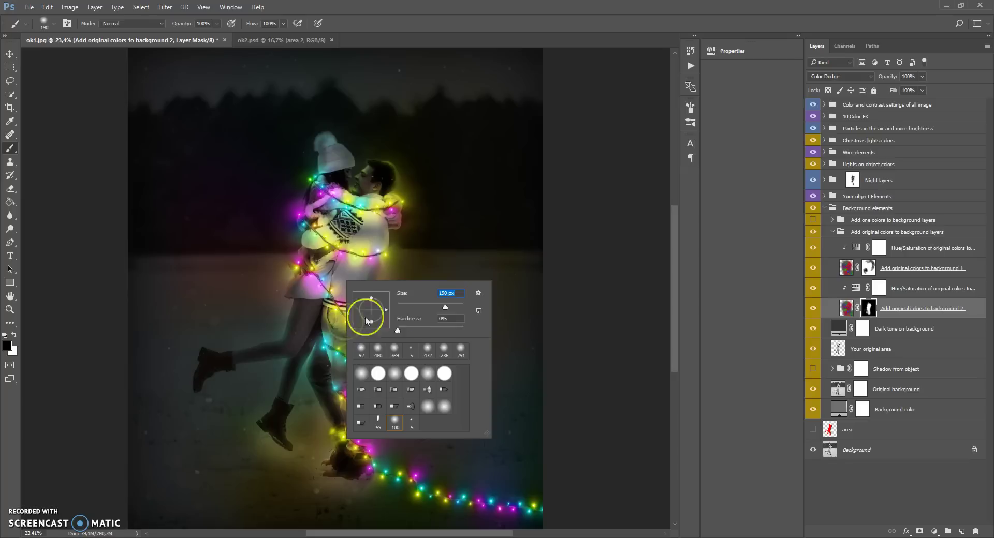
click(217, 23)
drag(220, 35, 175, 35)
click(297, 487)
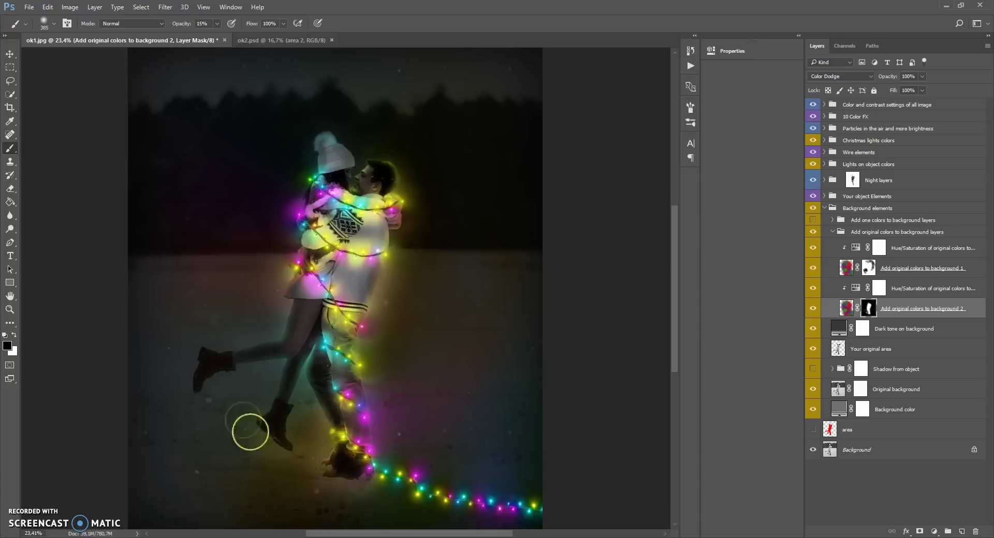
click(14, 335)
click(218, 25)
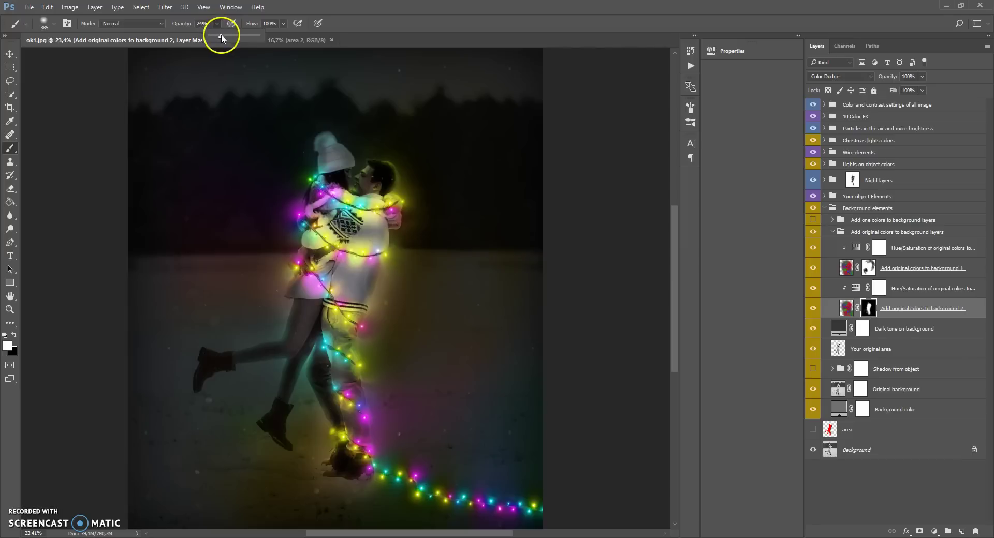
drag(223, 38, 223, 37)
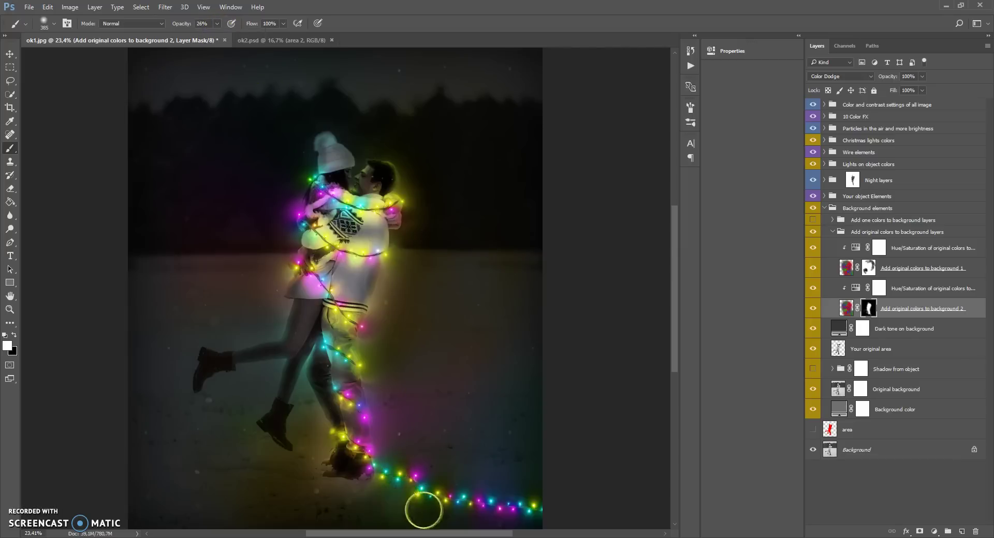
- Paint glow along the bottom light string, waist-to-shoulder string and the man's hip
mouse_move(483, 517)
mouse_down()
mouse_move(514, 514)
mouse_move(455, 481)
mouse_move(355, 459)
mouse_move(361, 329)
mouse_up()
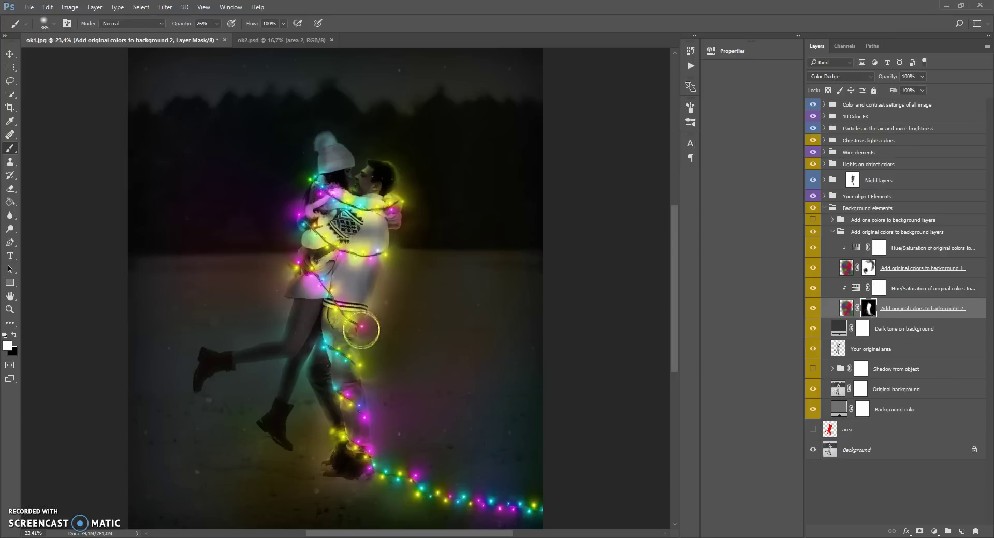
mouse_move(291, 268)
mouse_down()
mouse_move(311, 172)
mouse_move(395, 176)
mouse_move(392, 201)
mouse_up()
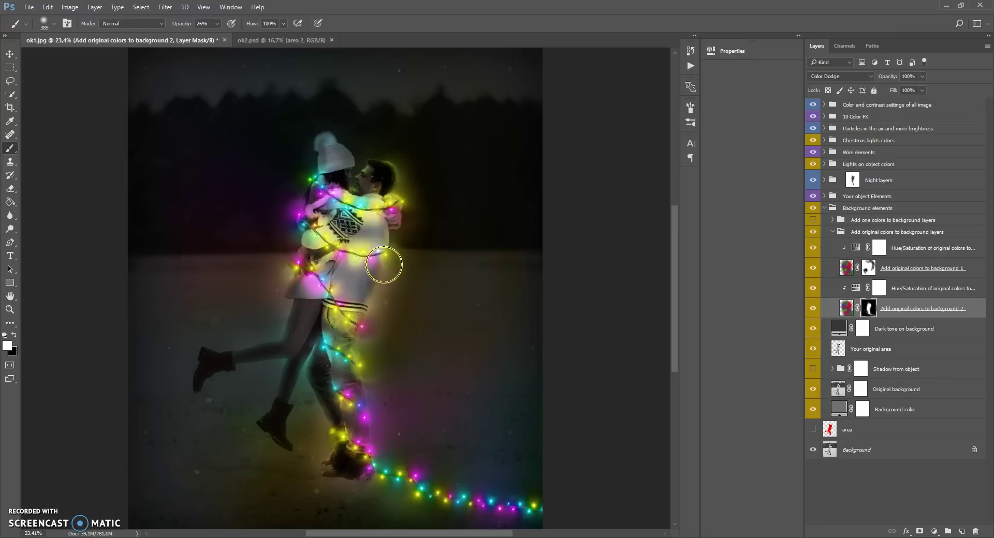
drag(384, 265, 362, 324)
scroll(355, 365, down, 3)
mouse_move(349, 390)
mouse_down()
mouse_move(440, 427)
mouse_move(419, 436)
mouse_move(496, 449)
mouse_up()
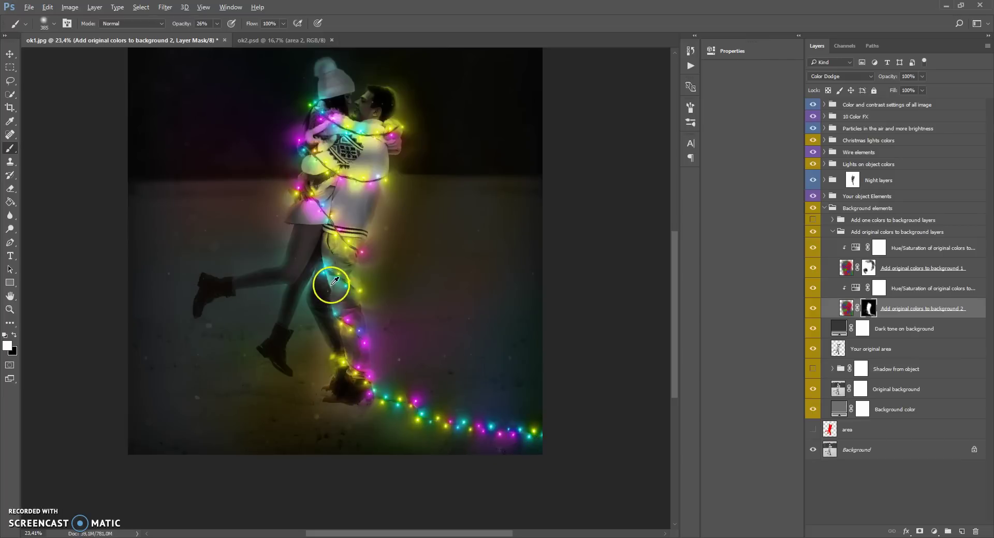
scroll(328, 281, down, 2)
scroll(348, 215, up, 2)
scroll(351, 273, up, 1)
key(x)
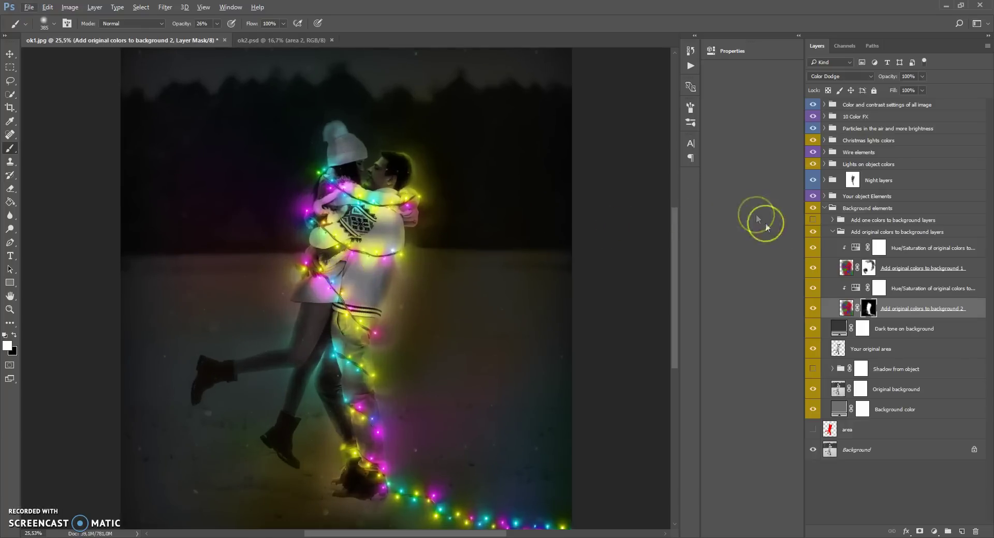
- Collapse the Add original colors and Background elements groups, then expand 10 Color FX
click(833, 233)
click(832, 232)
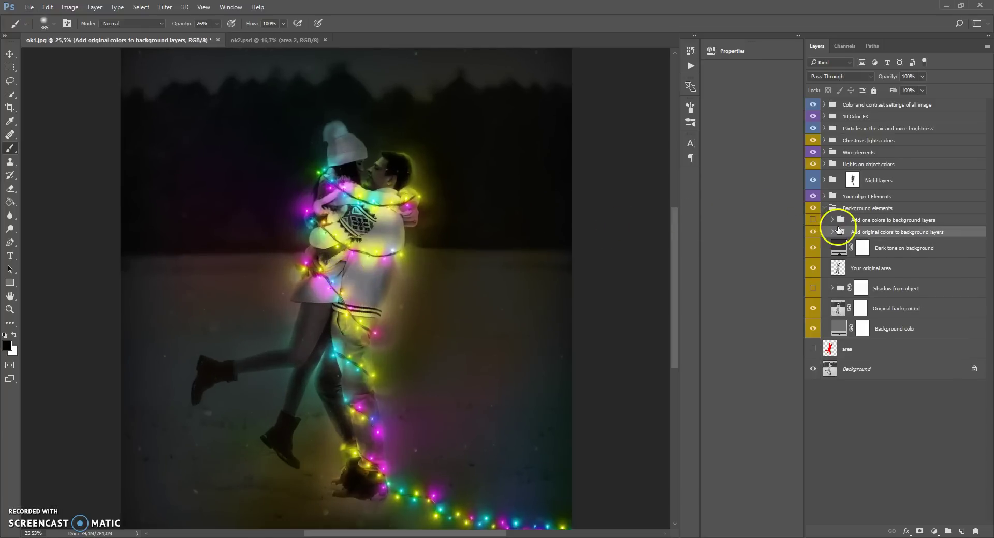
click(828, 208)
click(824, 208)
click(826, 124)
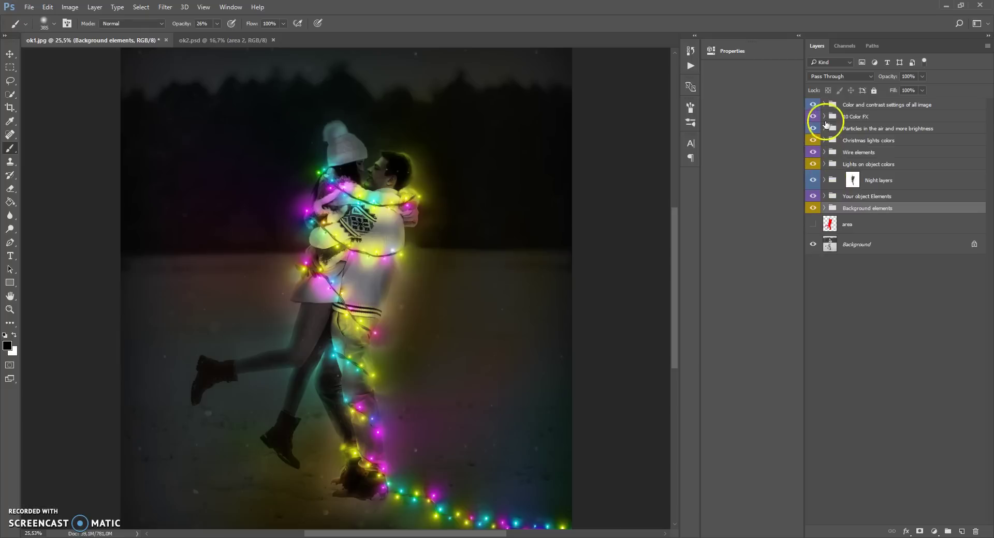
click(823, 117)
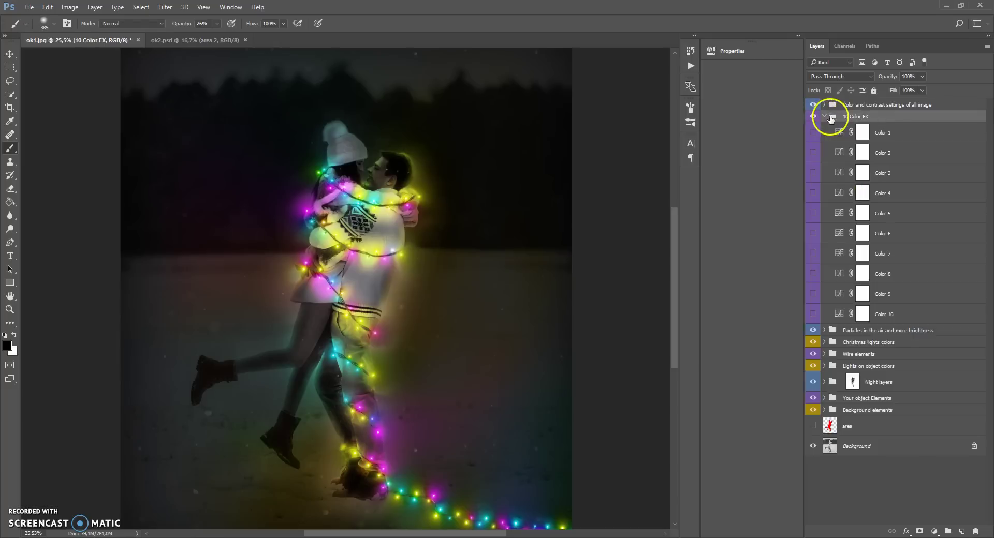
- Preview the Color 1, Color 2 and Color 3 tints, leaving Color 2 turned on
click(820, 131)
click(814, 133)
click(814, 152)
click(812, 153)
click(812, 173)
click(813, 173)
click(813, 152)
- Lower the Color 2 layer to 46% opacity and collapse the 10 Color FX group
click(835, 153)
drag(920, 88, 904, 91)
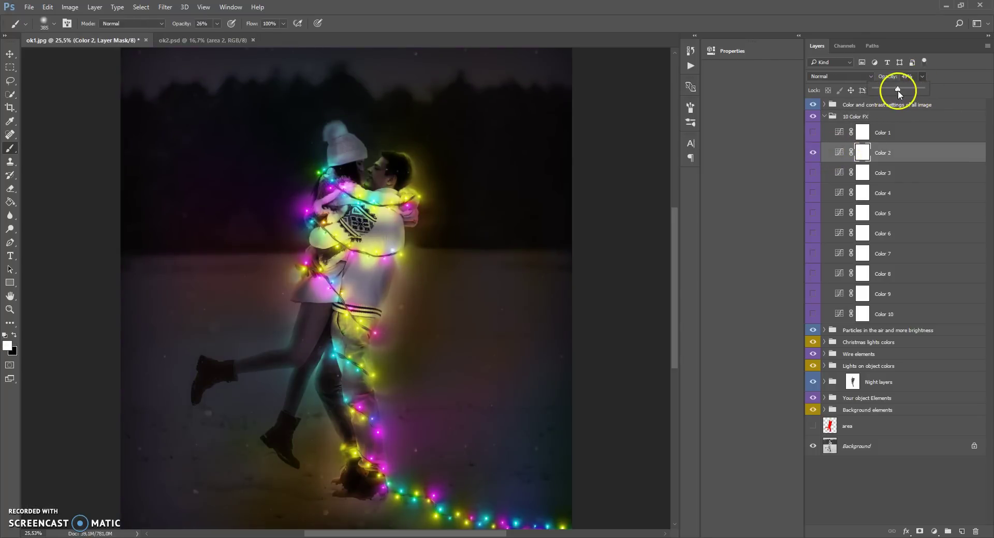
scroll(399, 222, up, 1)
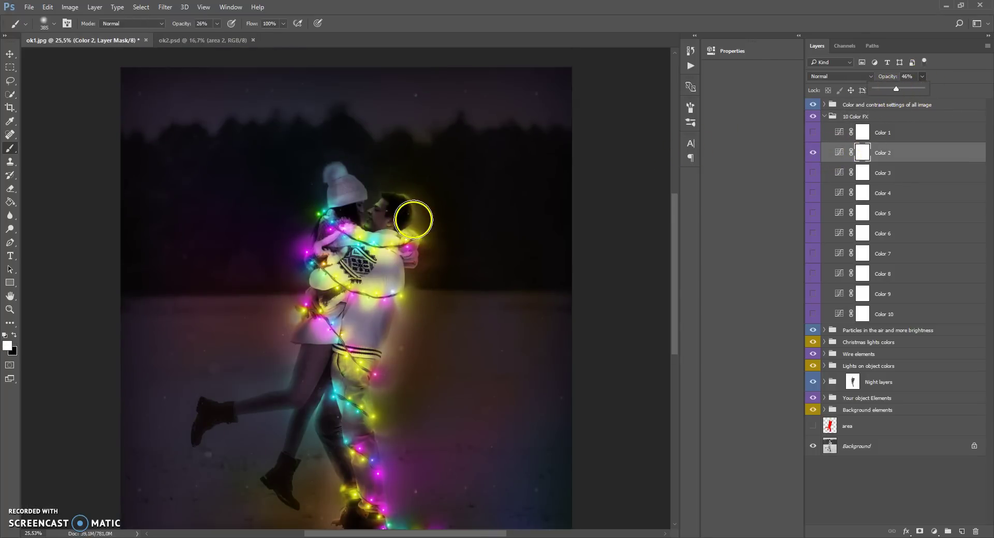
scroll(382, 211, up, 3)
scroll(384, 207, down, 4)
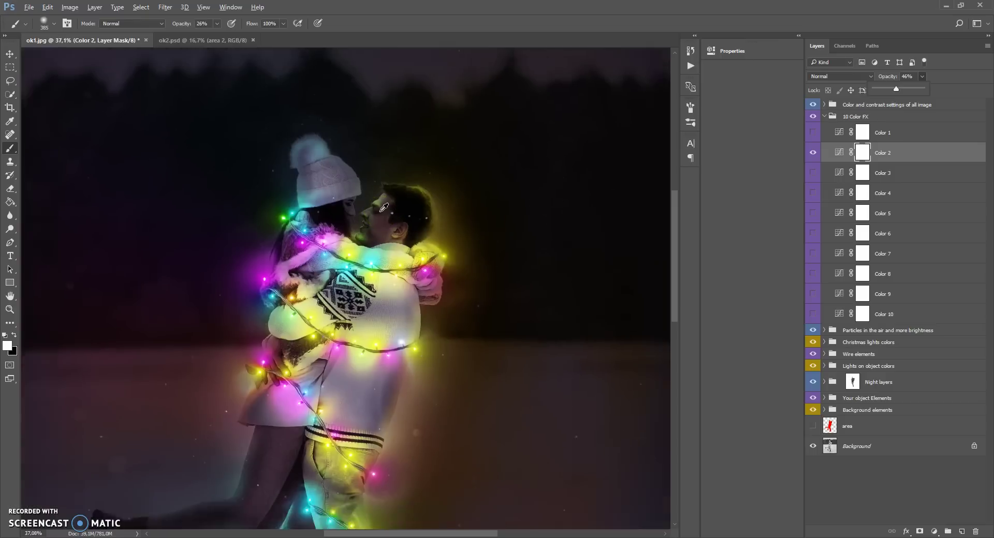
scroll(386, 209, up, 2)
scroll(386, 209, down, 3)
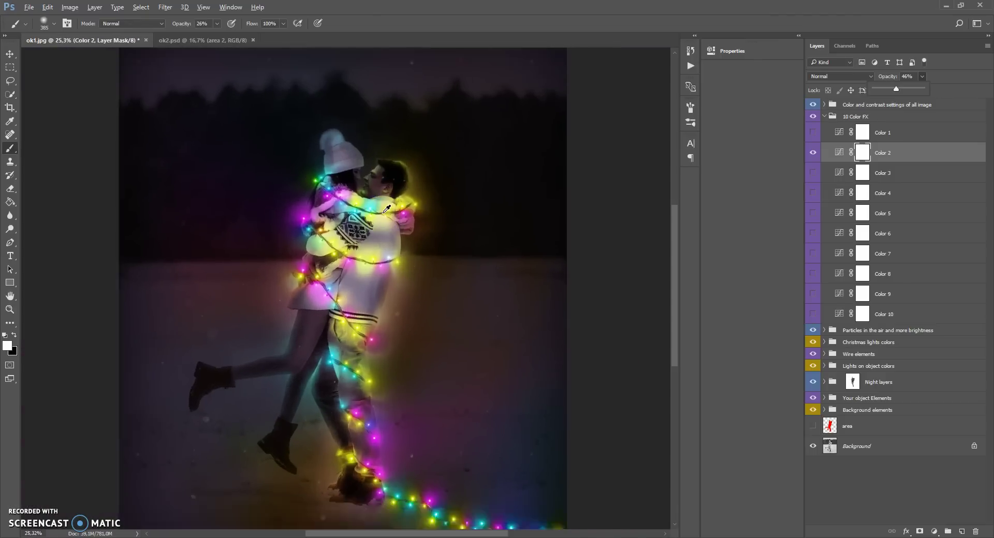
scroll(386, 209, up, 1)
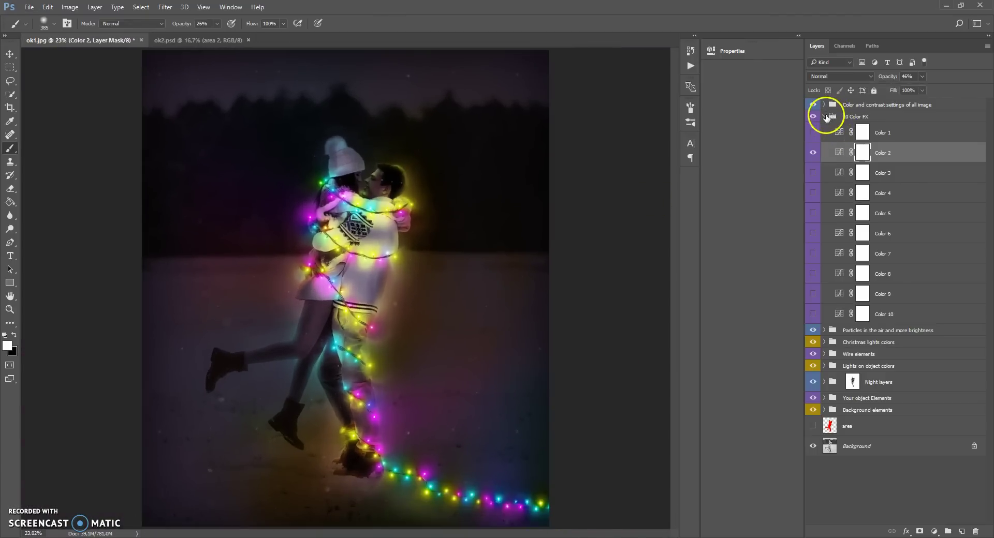
click(834, 115)
click(825, 116)
click(833, 106)
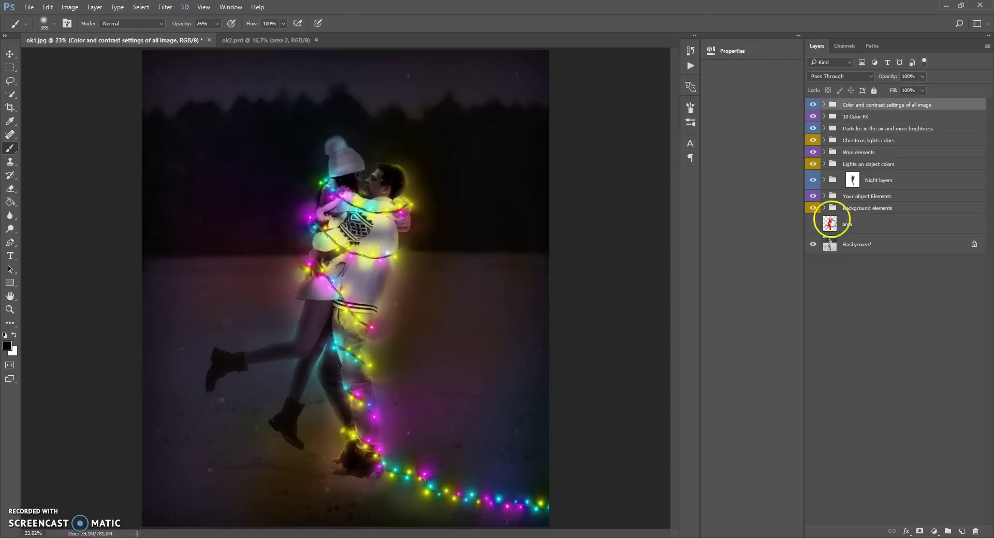
- Combine the nine effect groups into Group 1 and toggle it to compare with the original photo
shift+click(832, 209)
key(ctrl+g)
click(813, 104)
click(813, 104)
click(813, 105)
click(814, 105)
click(813, 105)
click(813, 106)
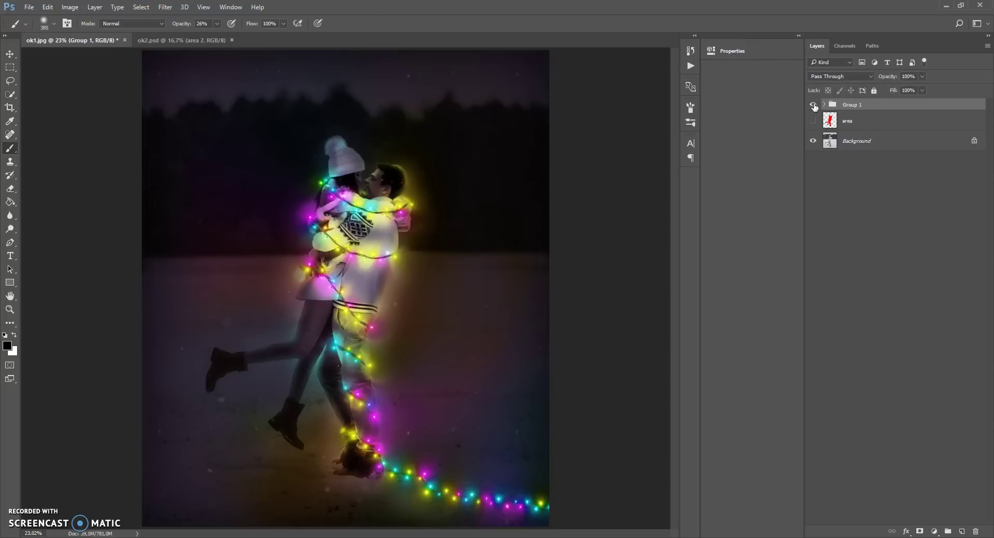
click(813, 105)
click(813, 105)
- Ungroup Layers on Group 1, then select the 10 Color FX group
right_click(825, 106)
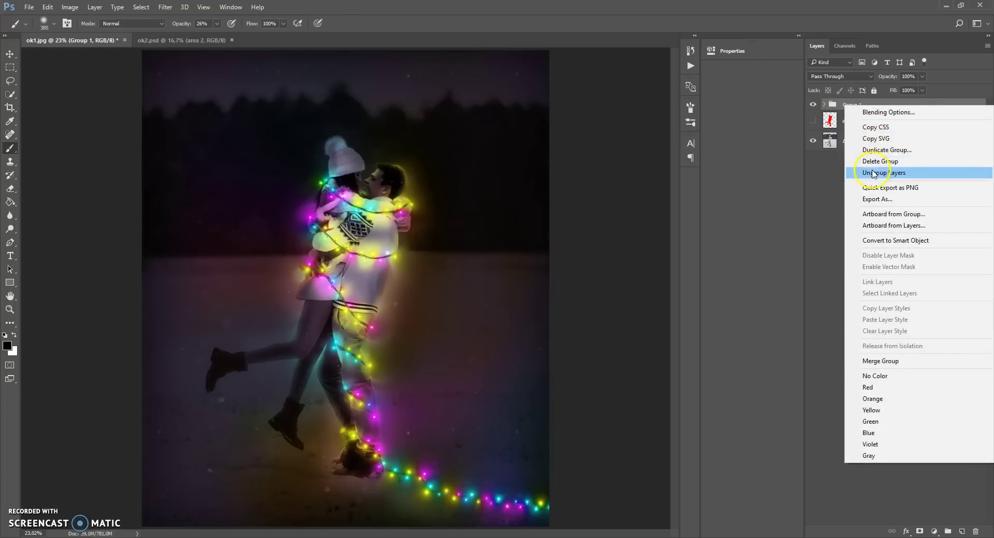
click(859, 171)
click(864, 105)
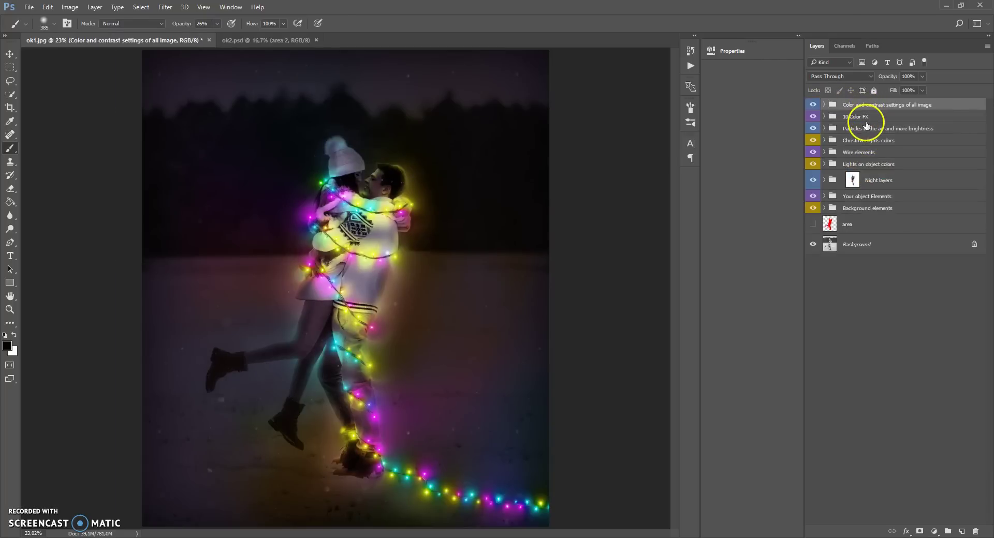
click(866, 118)
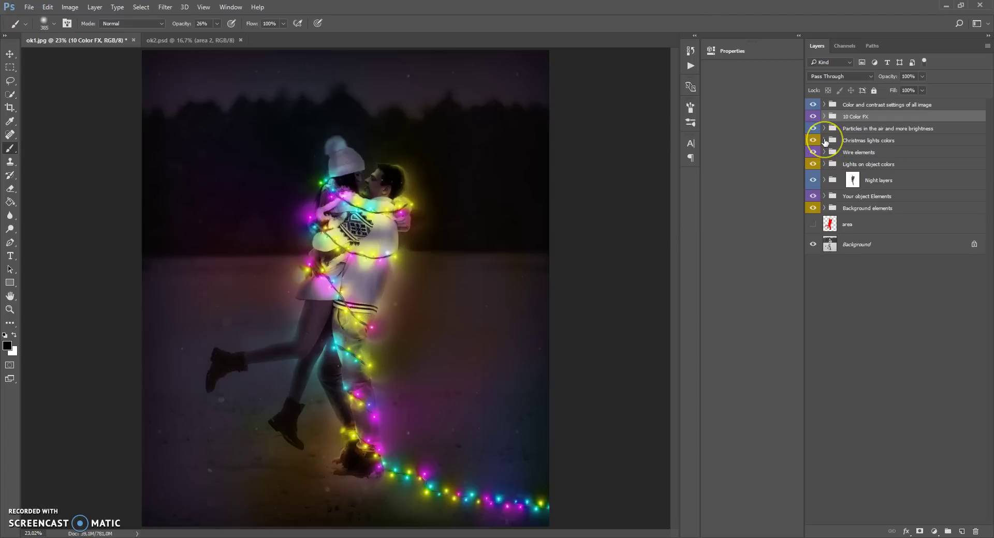
- In Christmas lights colors, hide Multicolor light layers and show One color light layers
click(829, 142)
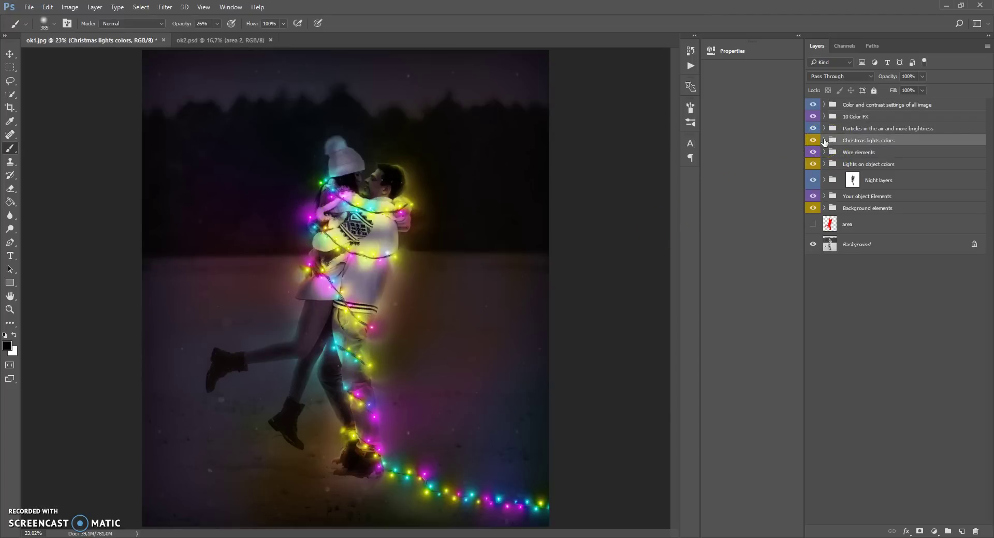
click(824, 140)
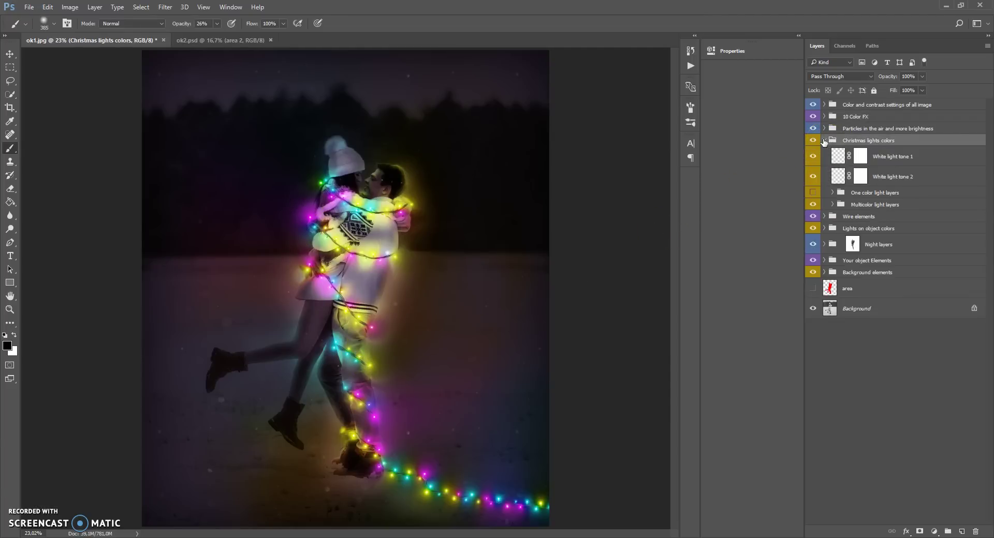
click(814, 205)
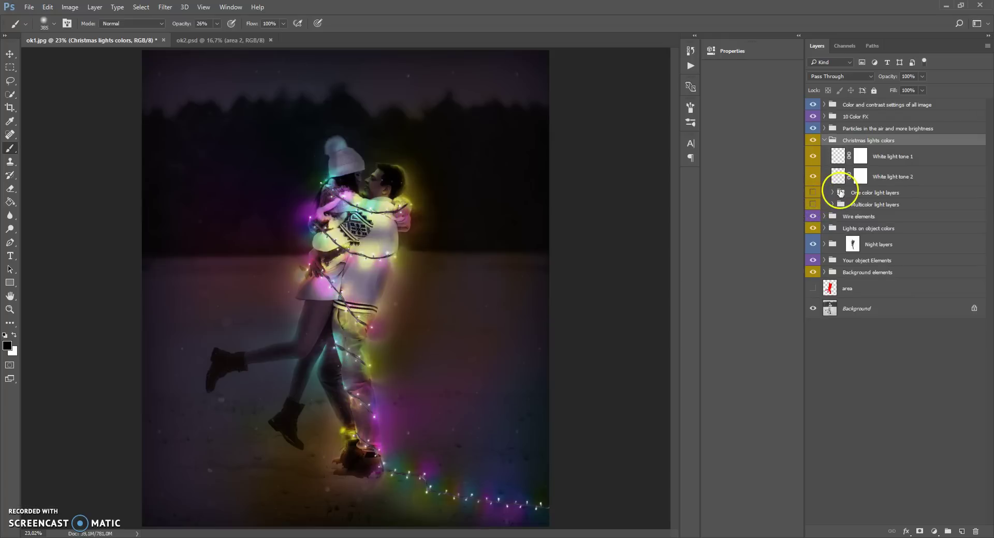
click(813, 193)
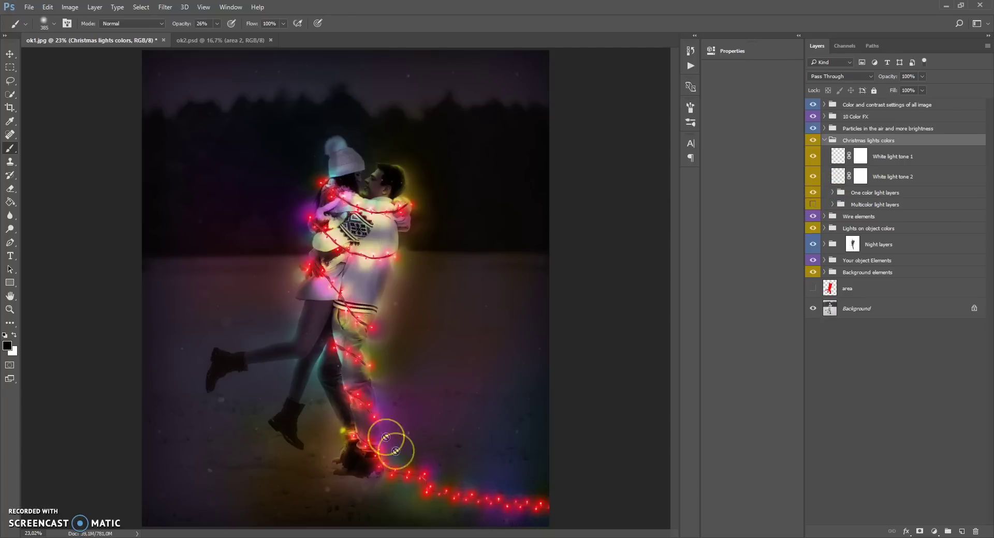
click(832, 193)
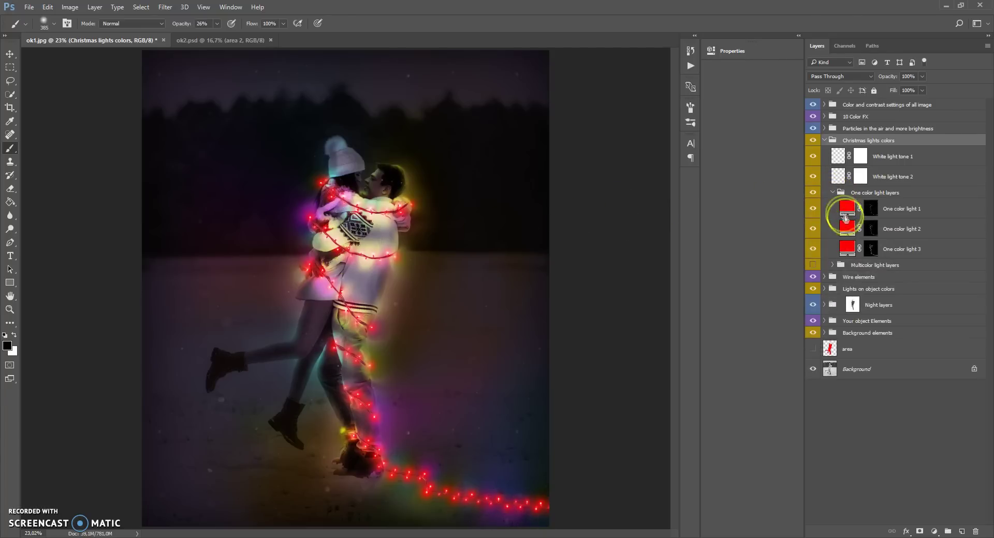
- Recolour One color light 1 blue, light 2 cyan and light 3 deep blue
double_click(847, 207)
click(858, 327)
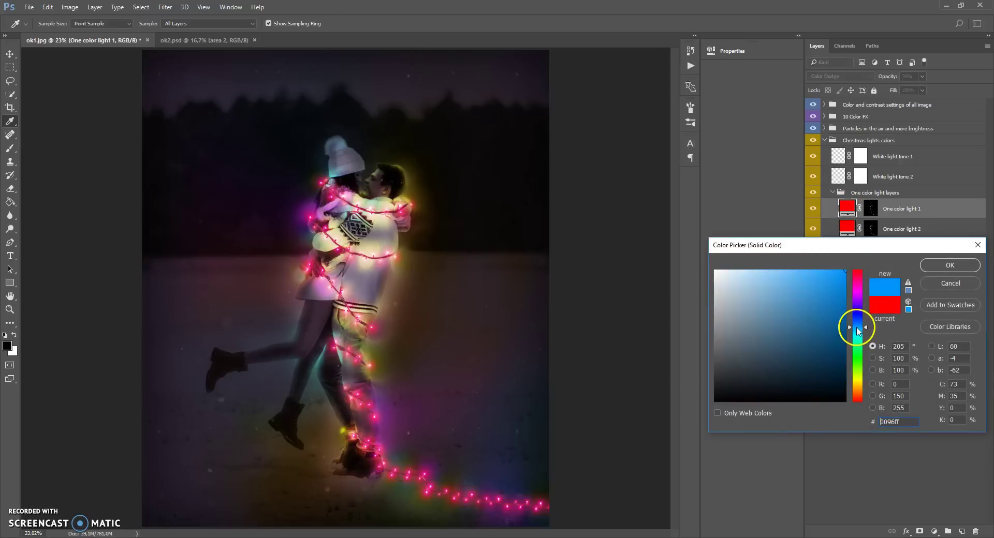
click(949, 265)
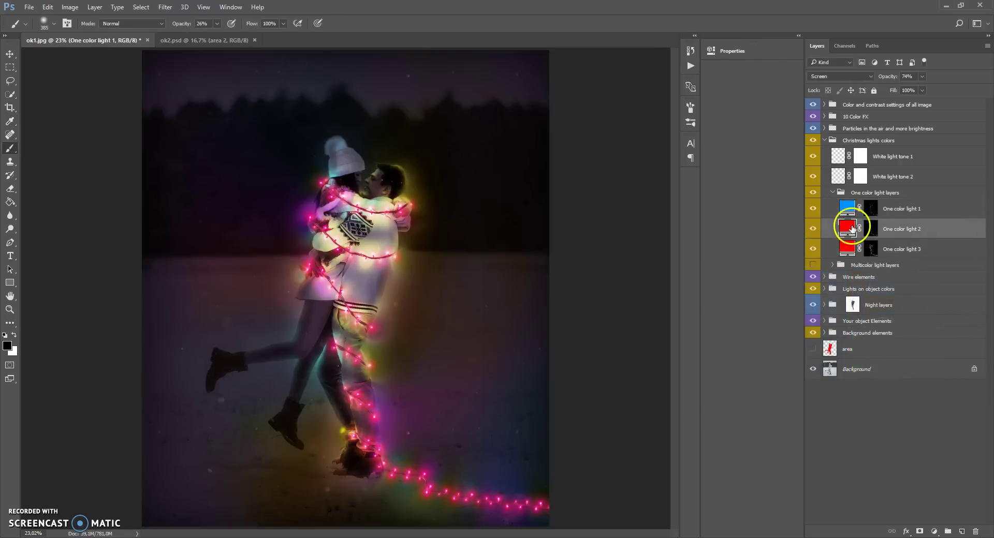
double_click(847, 227)
click(858, 333)
click(931, 265)
double_click(847, 249)
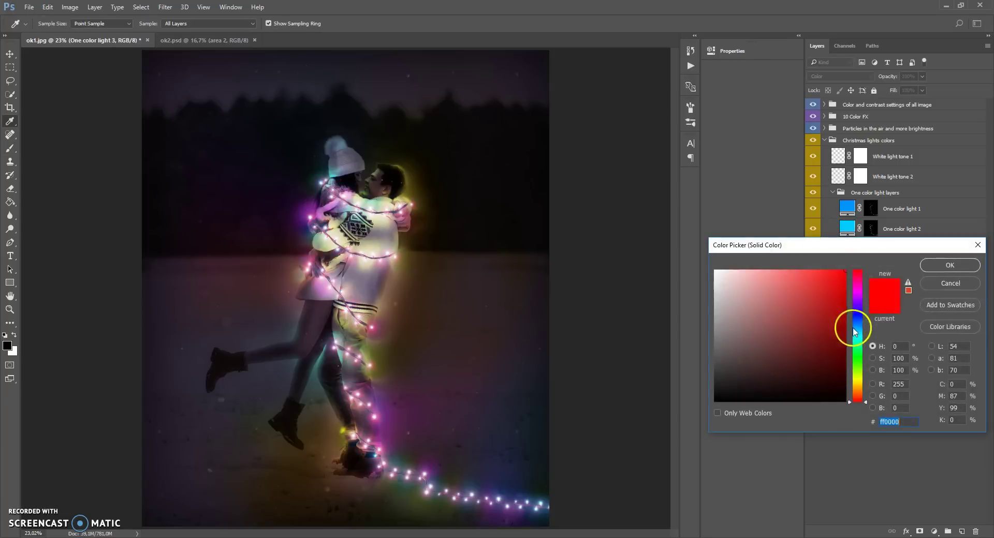
click(857, 326)
drag(858, 319, 858, 318)
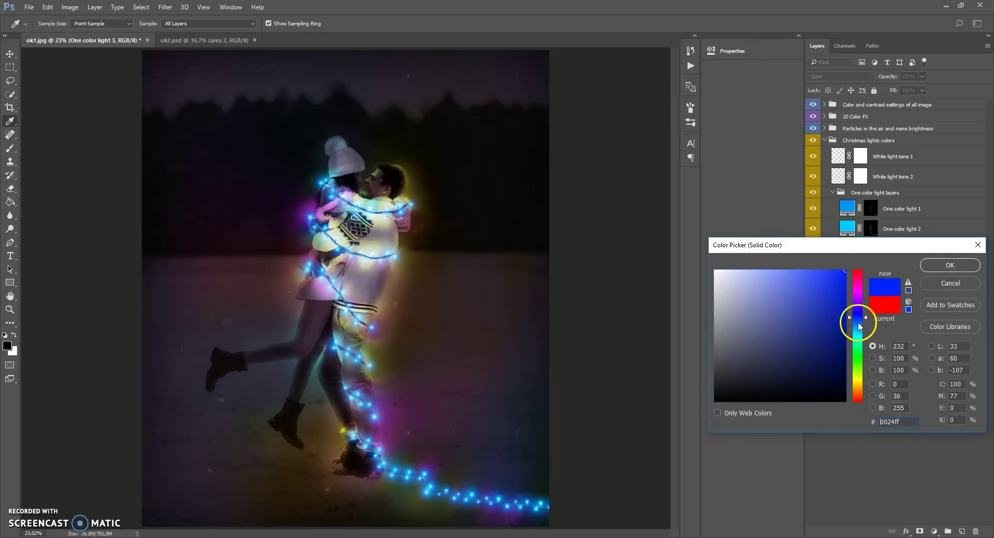
click(948, 265)
- Collapse the One color light layers and Christmas lights colors groups
click(833, 195)
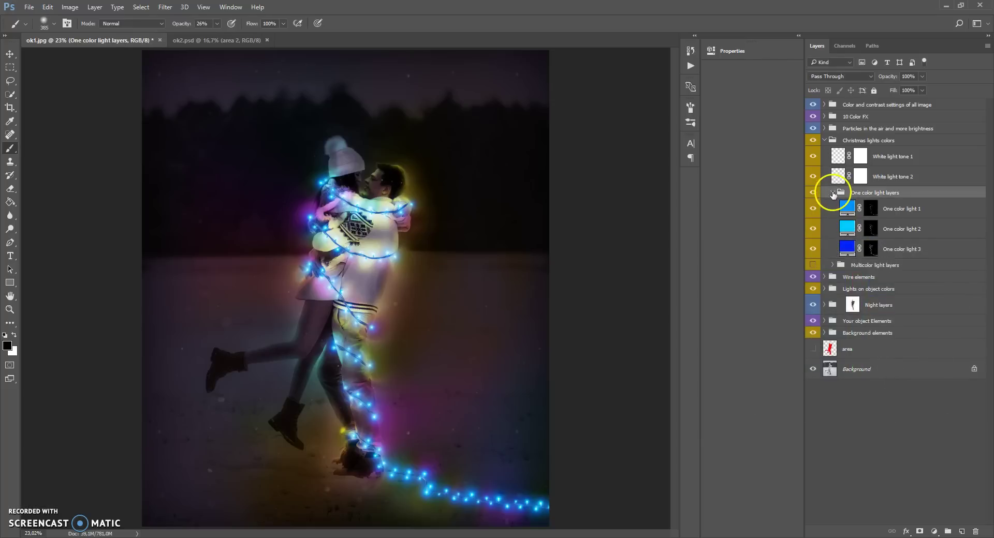
click(832, 193)
click(828, 141)
click(824, 140)
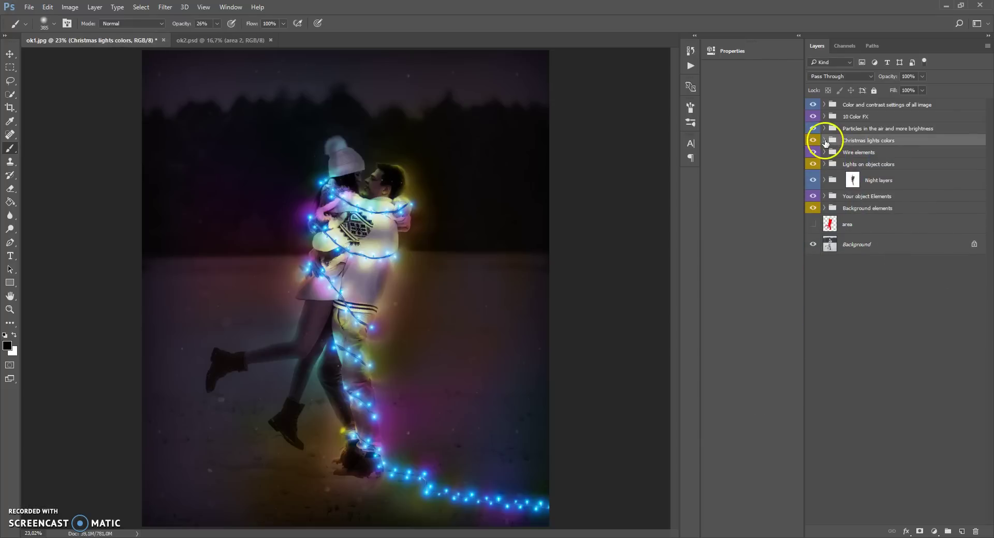
- In Lights on object colors, hide the multicolour subgroup and show One color light on object layers
click(830, 165)
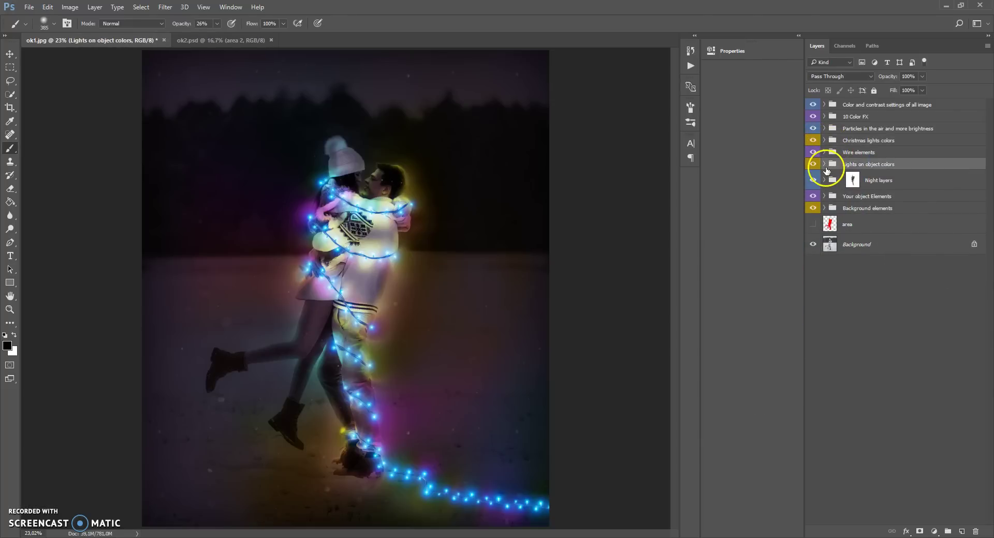
click(825, 164)
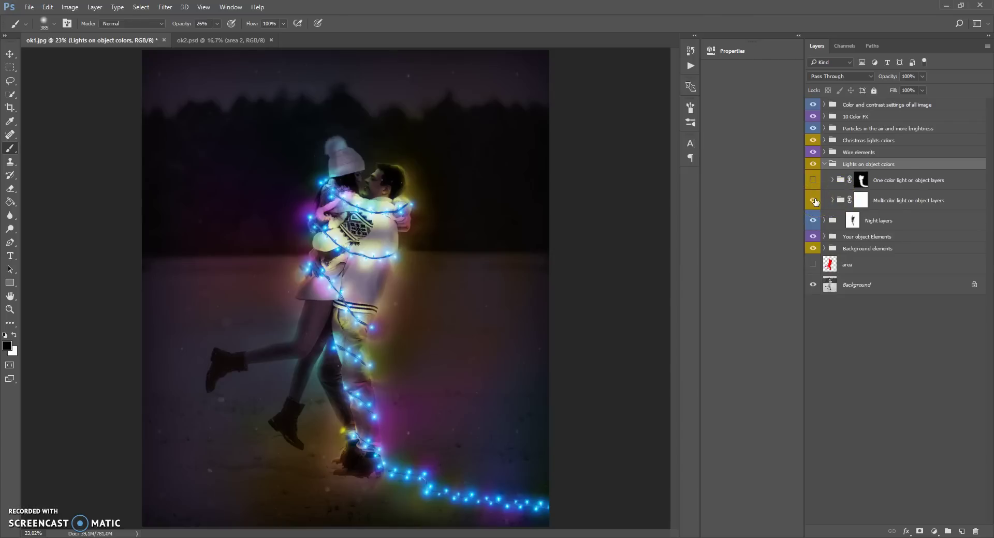
click(815, 180)
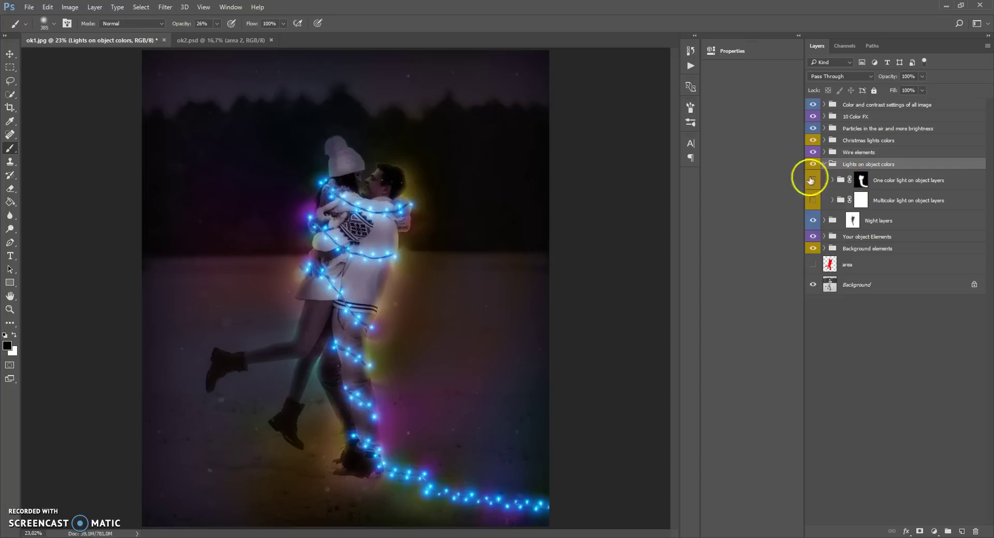
click(812, 181)
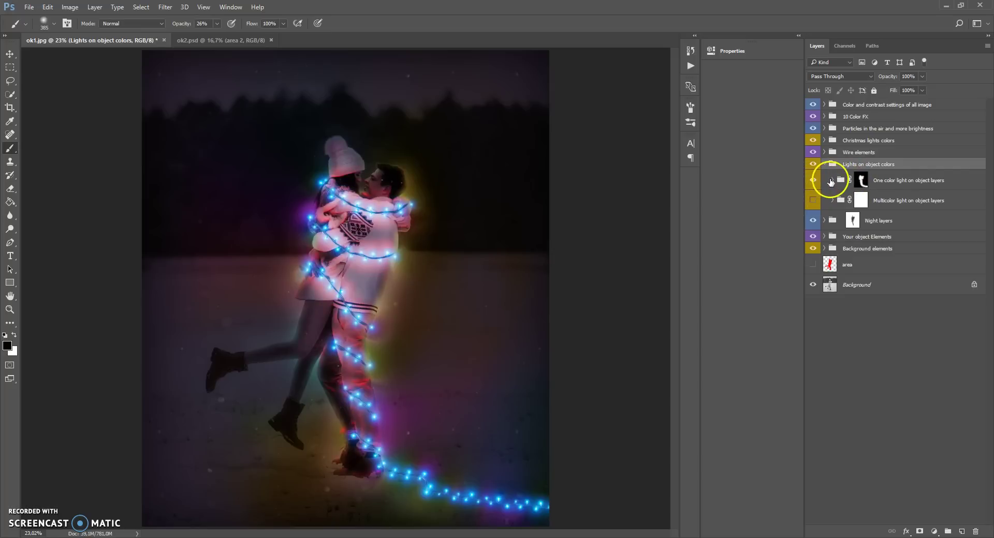
click(831, 181)
click(832, 181)
click(847, 203)
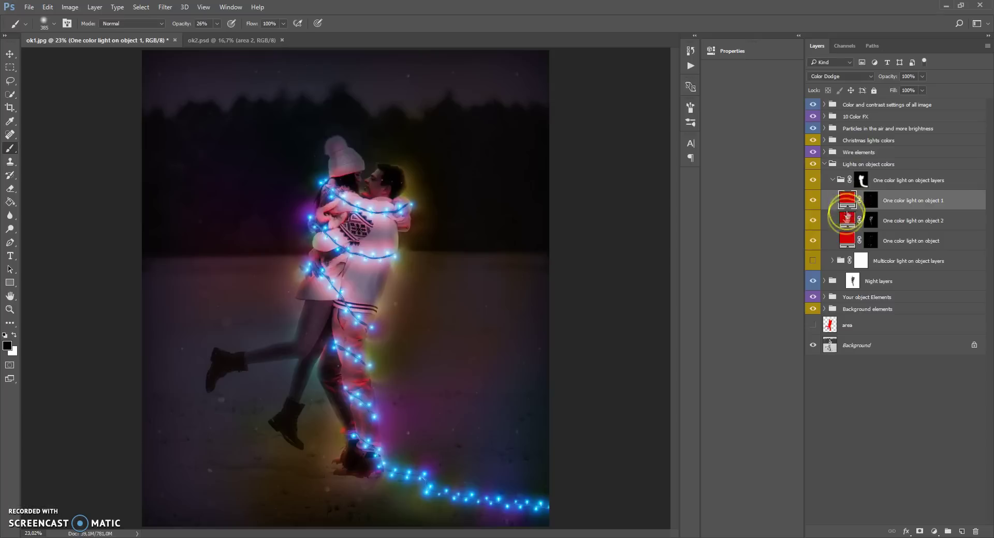
click(845, 219)
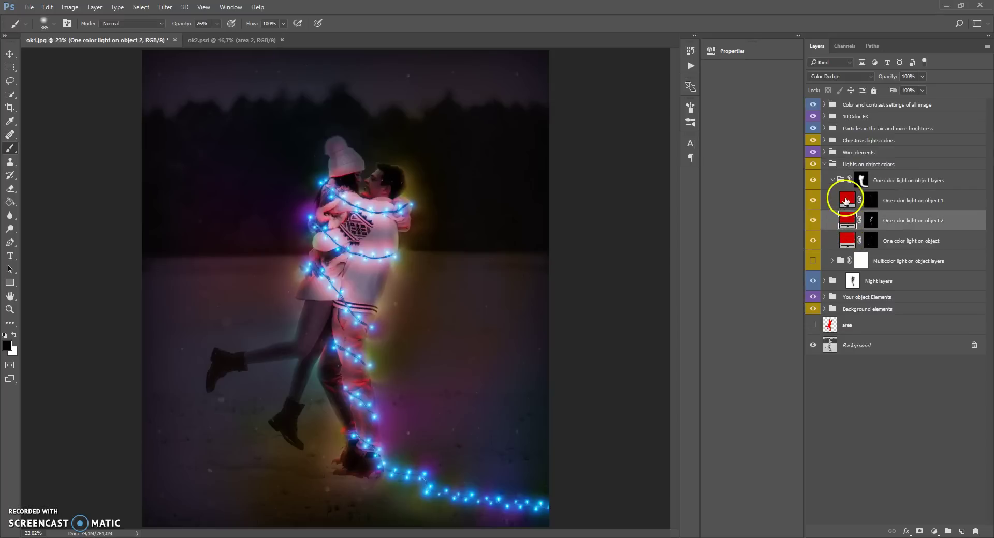
- Recolour One color light on object 1 and 2 to bright blue
double_click(846, 202)
click(853, 326)
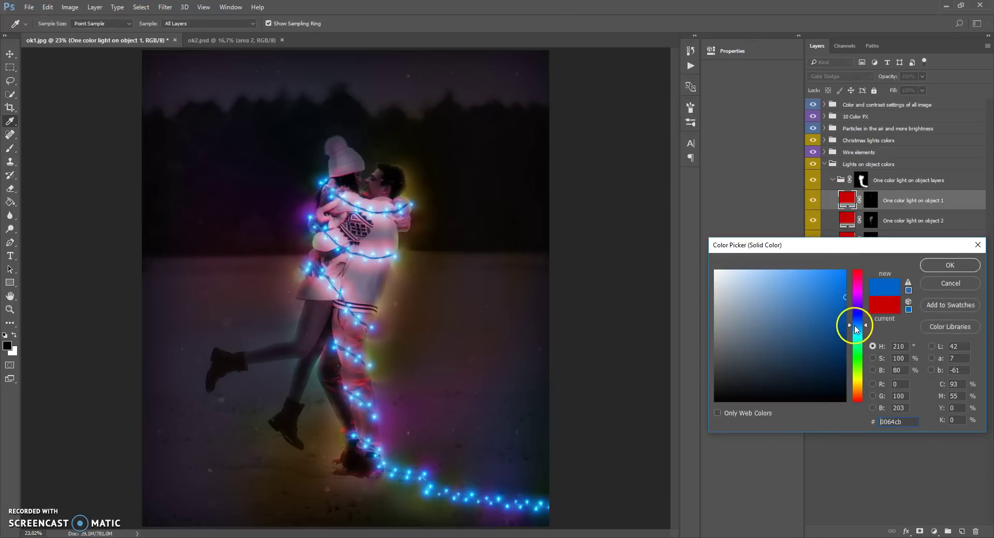
click(846, 273)
click(950, 265)
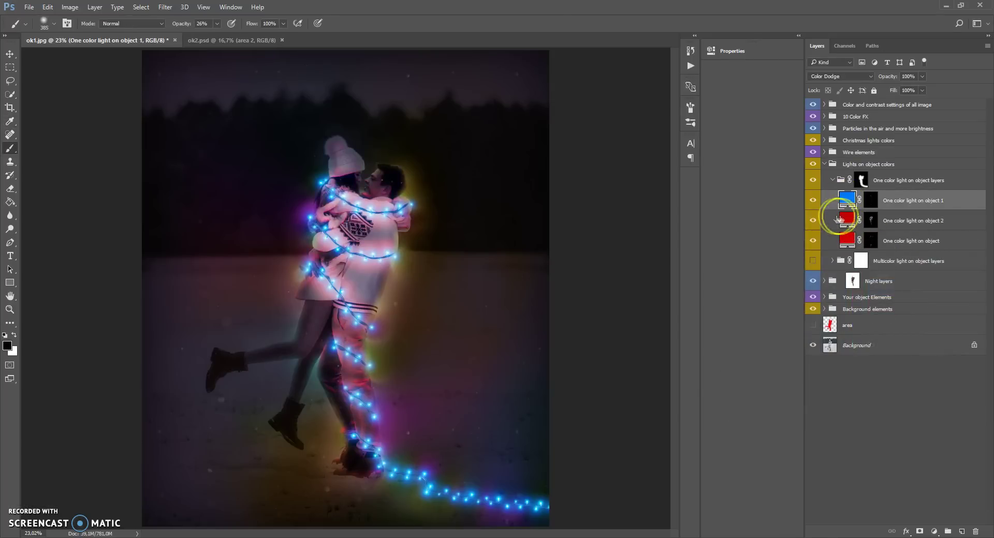
double_click(846, 220)
click(854, 323)
click(846, 271)
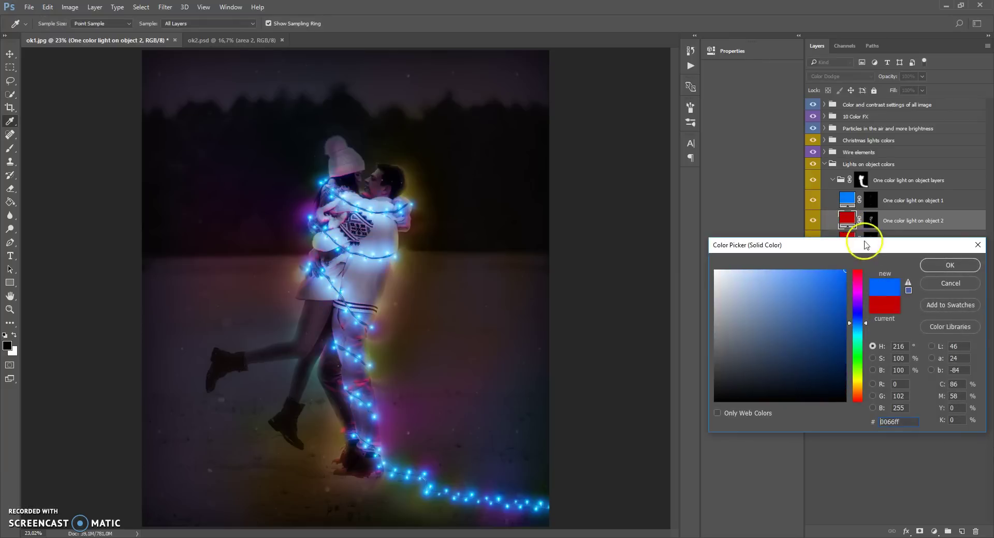
click(927, 264)
- Set the third object light's fill colour to cyan
double_click(847, 239)
click(857, 325)
click(845, 271)
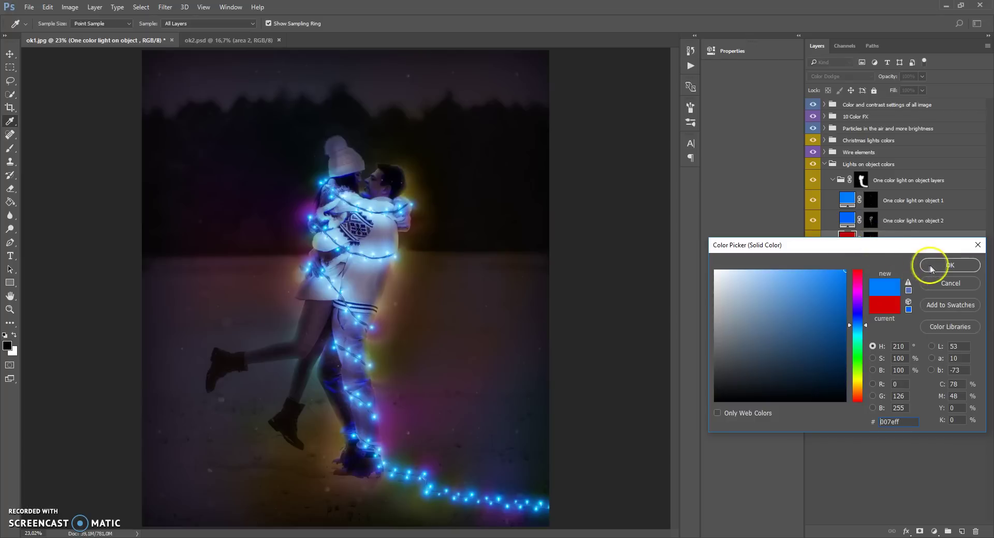
click(857, 331)
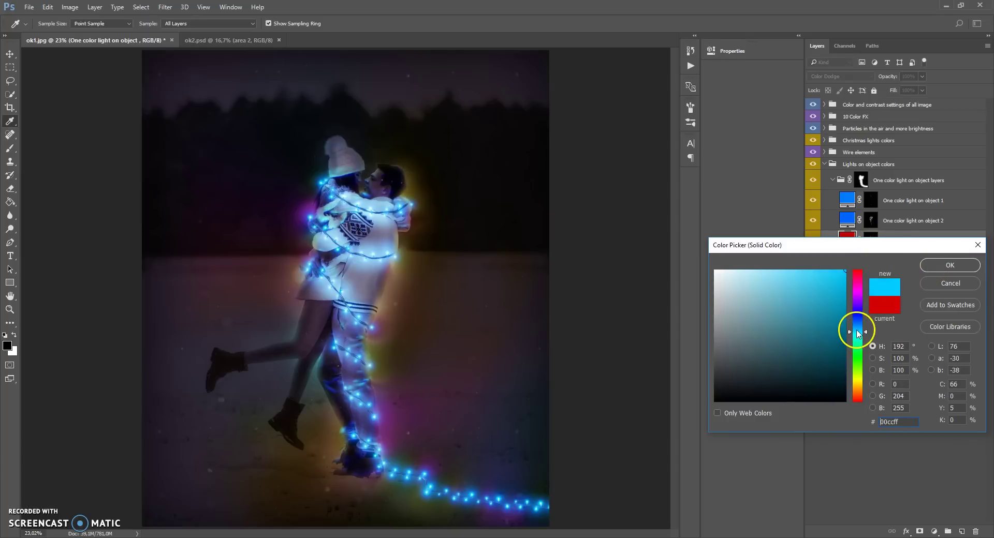
click(942, 264)
key(b)
scroll(361, 151, up, 2)
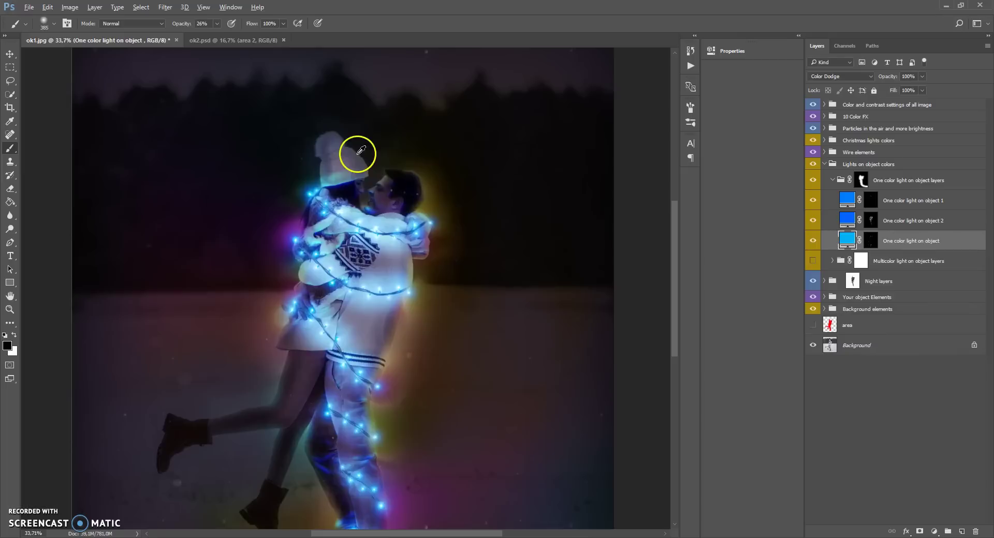
scroll(360, 151, up, 3)
scroll(371, 164, down, 5)
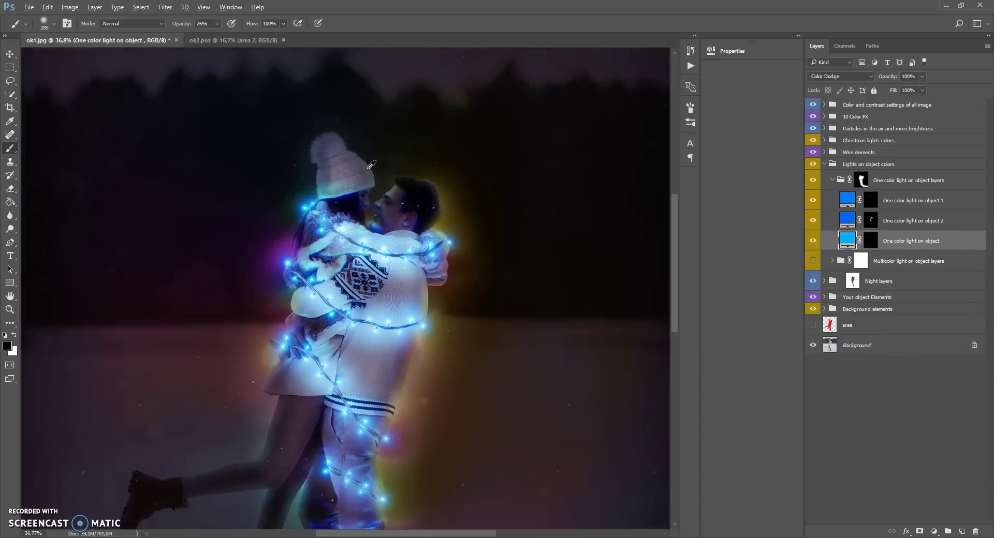
scroll(379, 172, up, 1)
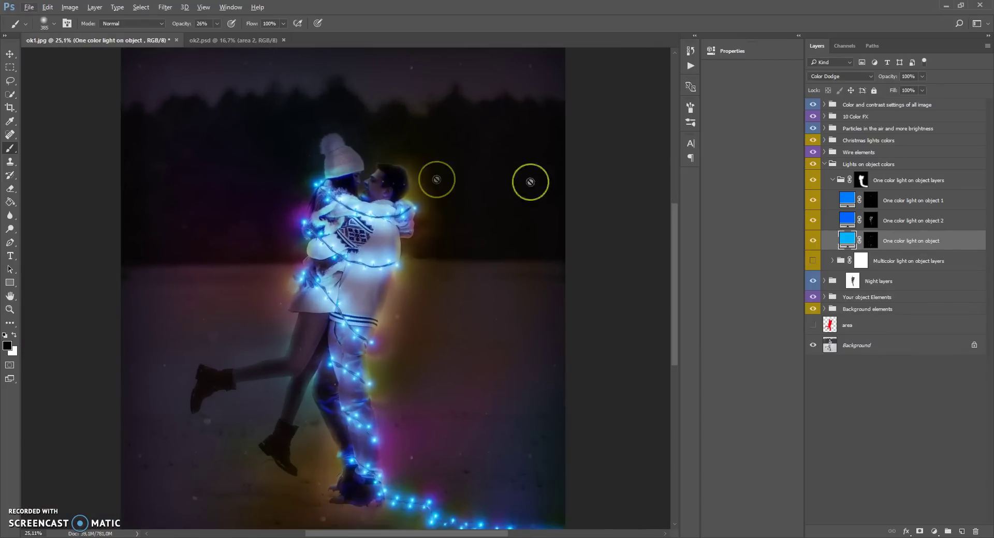
- Collapse the One color light on object and Lights on object colors groups; open Background elements
click(833, 181)
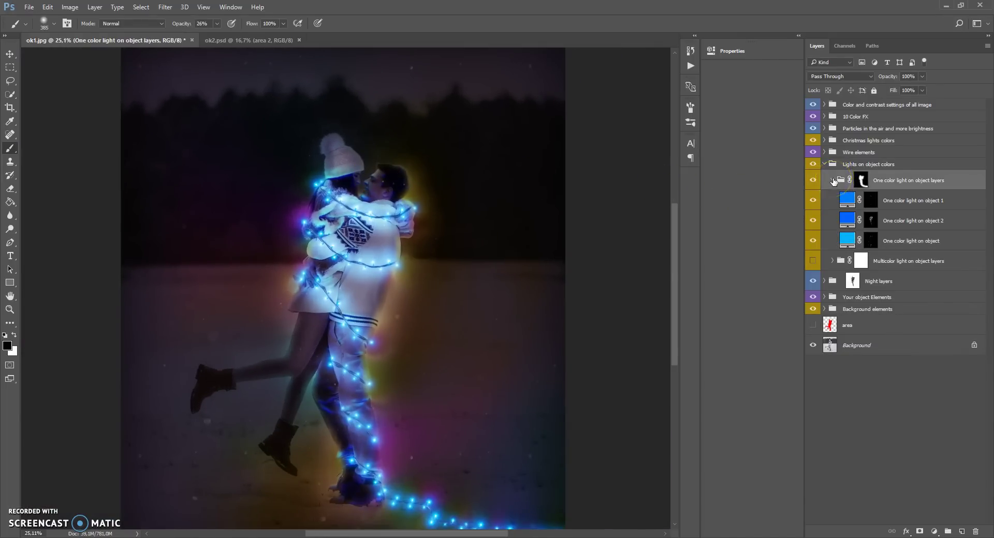
click(833, 181)
click(825, 164)
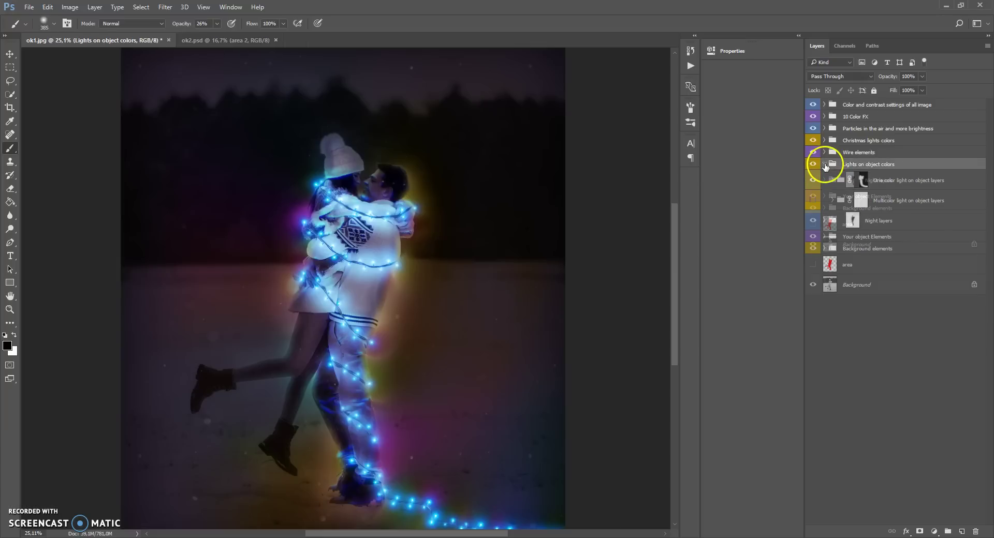
click(825, 208)
click(835, 209)
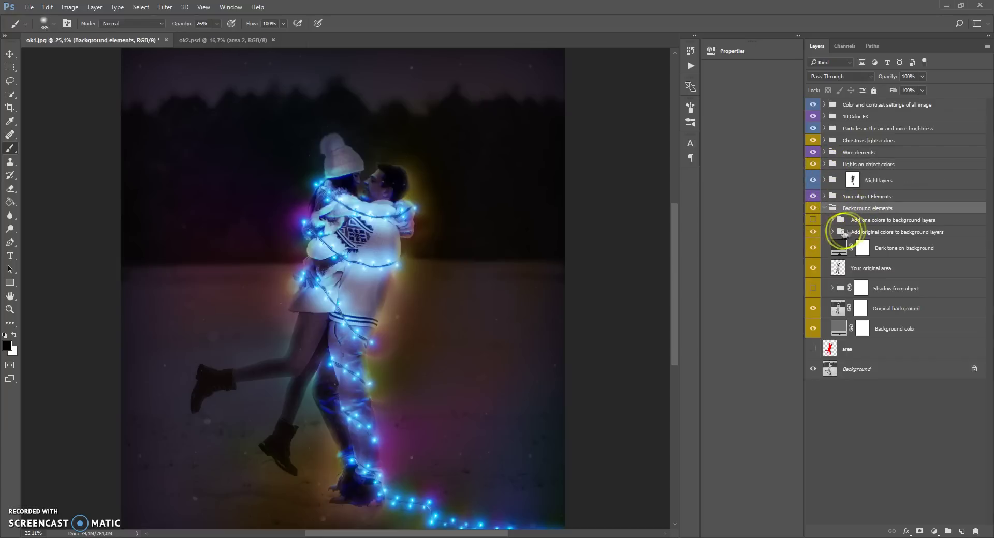
- Hide the Add original colors group and show the Add one color to background group
click(812, 232)
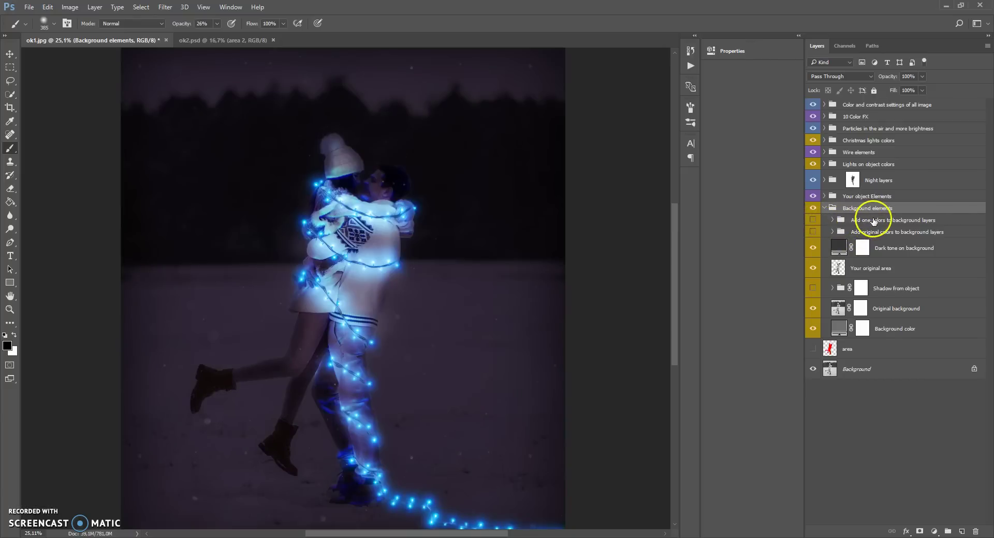
click(814, 222)
click(833, 220)
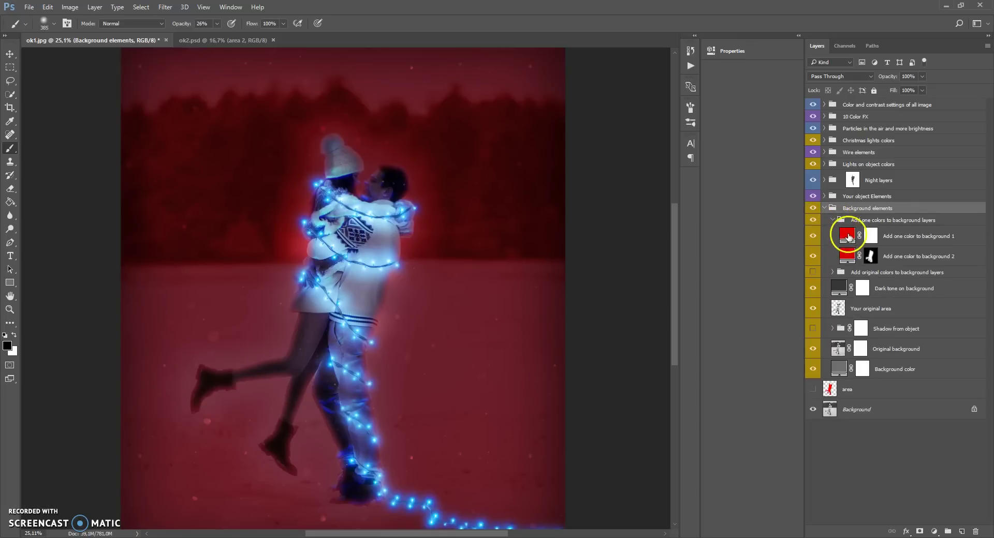
click(848, 238)
click(848, 254)
click(848, 236)
- Recolour the first fill to cyan-blue 0096e3 and lower its opacity to about 90%
double_click(848, 236)
click(859, 319)
drag(858, 325, 858, 328)
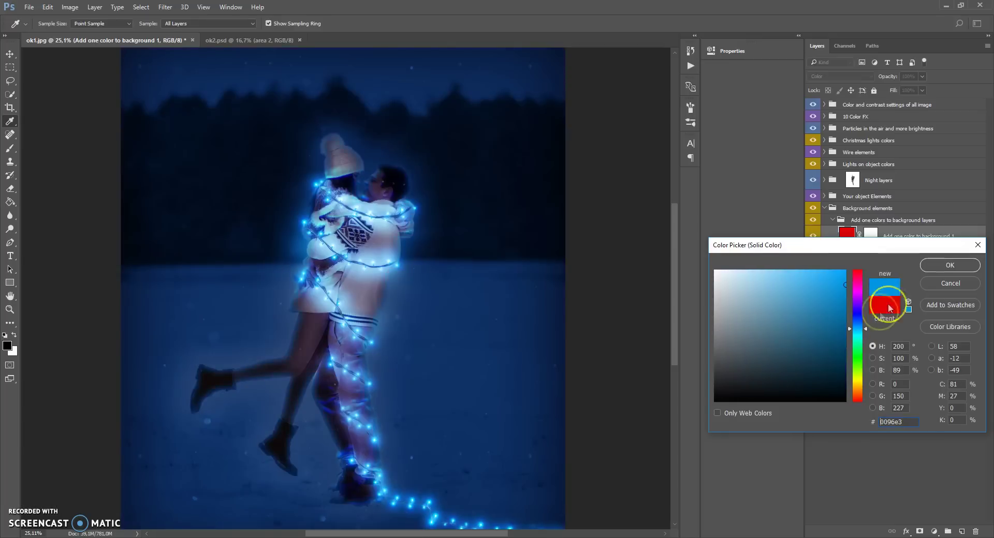
click(932, 265)
drag(921, 76, 918, 89)
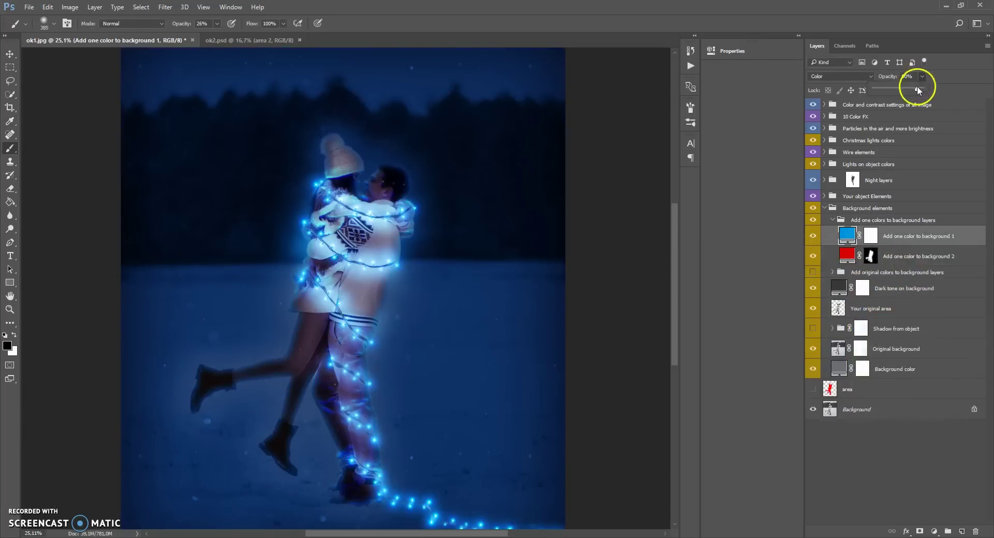
- Recolour the second fill from red to deep blue 0038da
double_click(847, 255)
drag(855, 310, 857, 324)
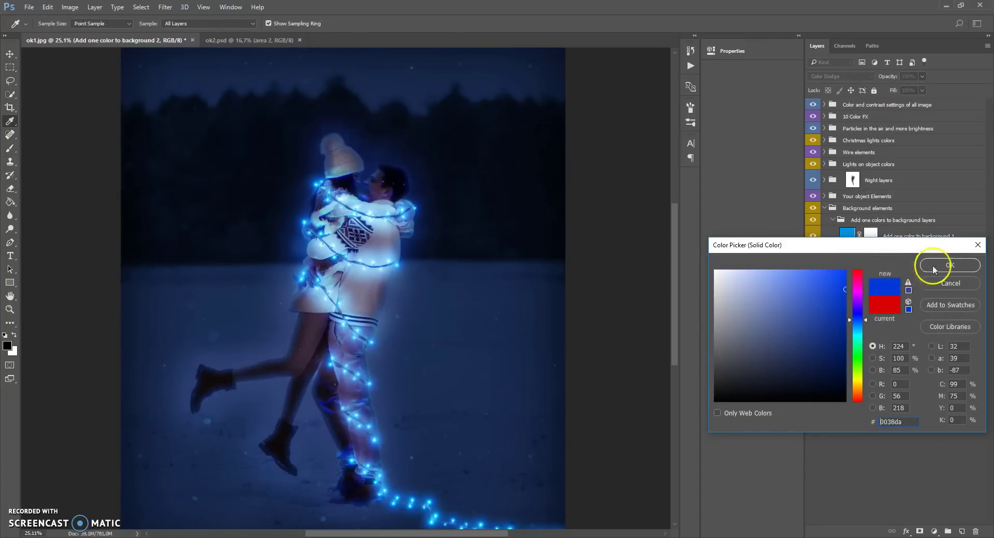
click(949, 265)
key(b)
scroll(378, 176, up, 1)
scroll(377, 176, up, 1)
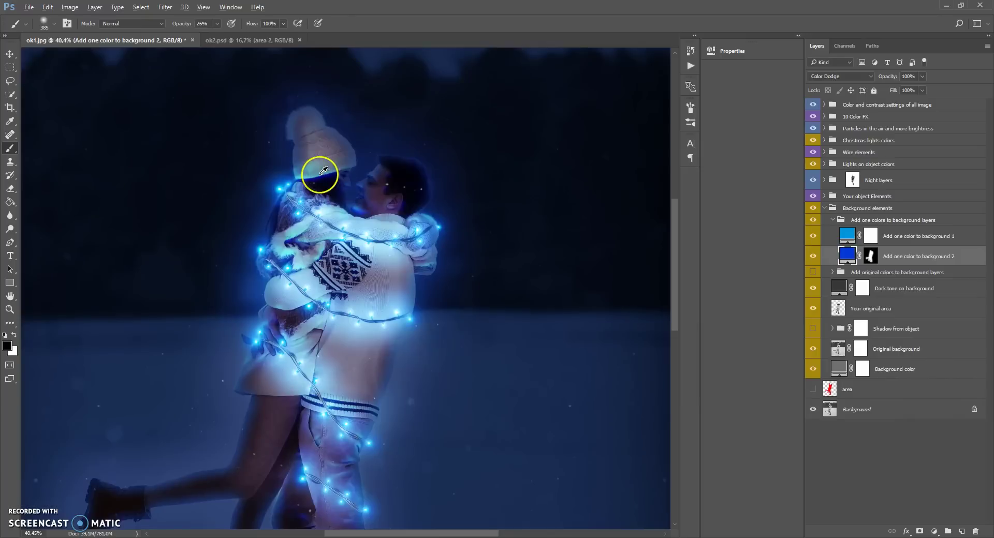
- Target the Add one color to background 2 mask with a 464 px black brush
key(ctrl+backslash)
key(x)
scroll(352, 207, down, 2)
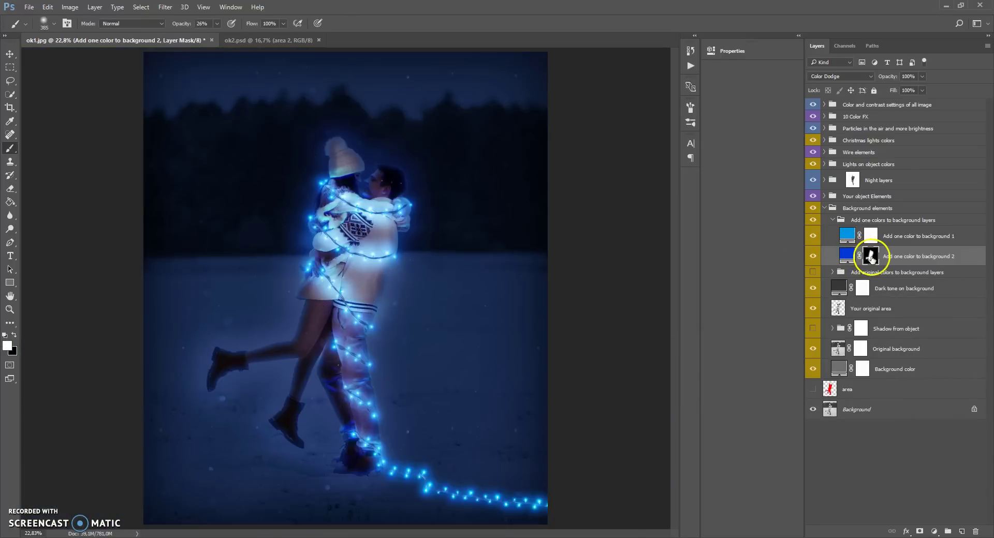
right_click(318, 306)
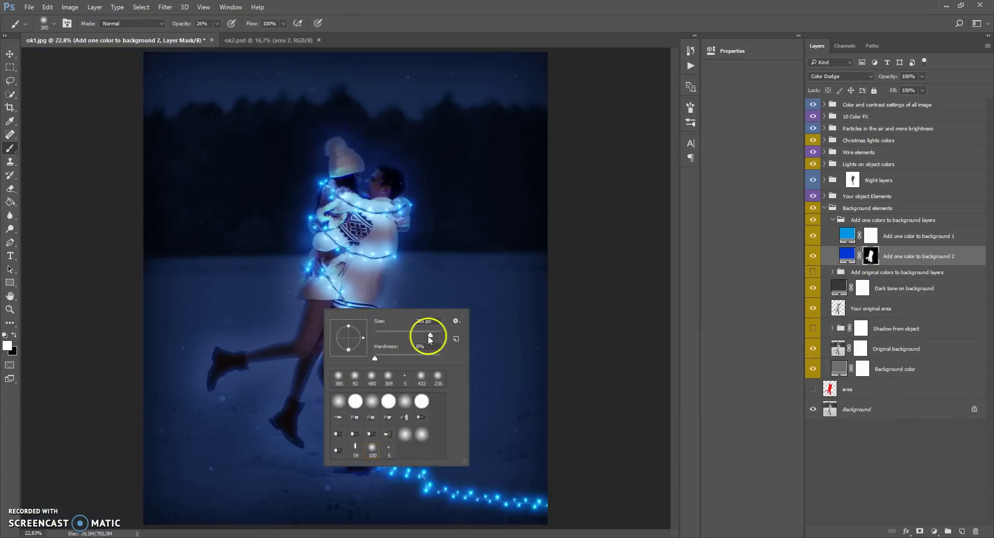
drag(433, 339, 434, 339)
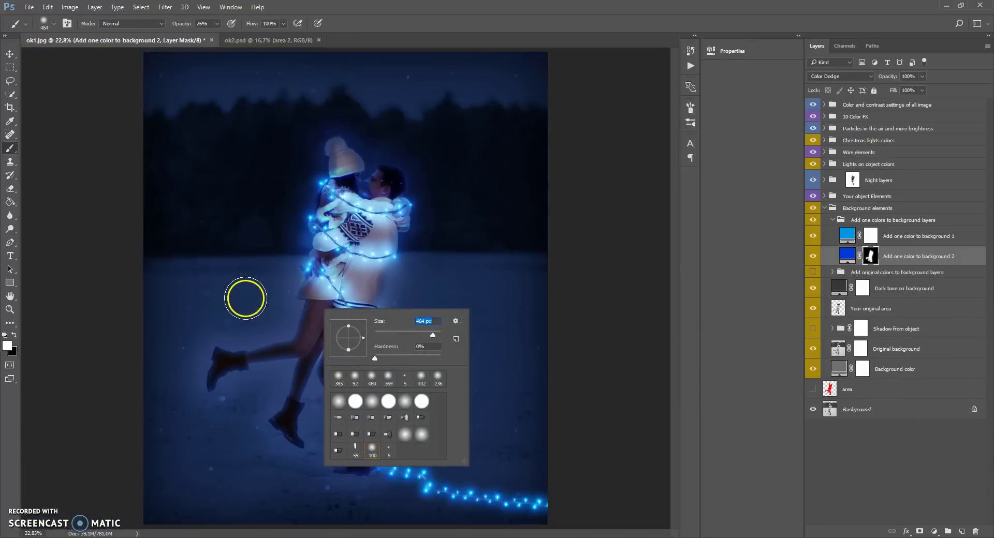
click(14, 335)
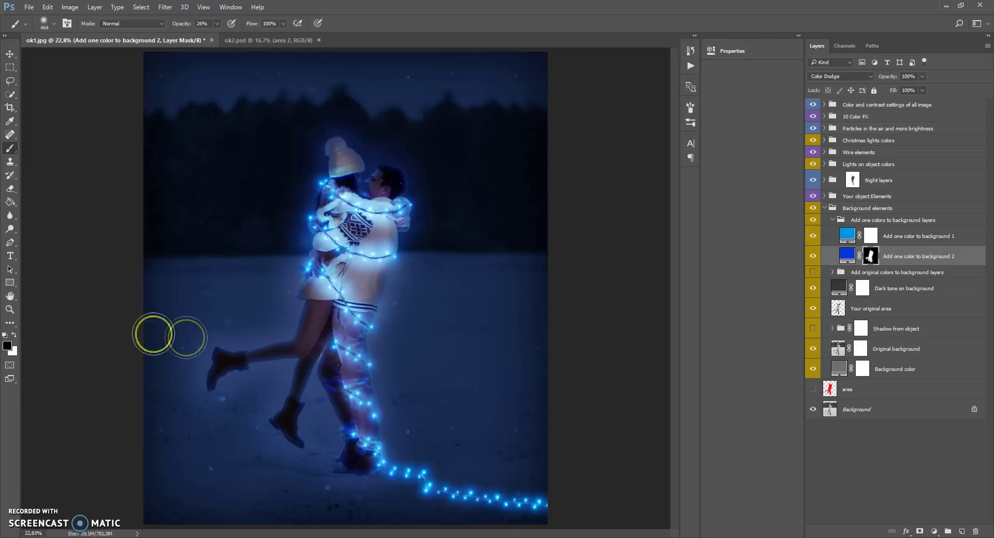
- Paint over the boots to mask out the blue fill, then select Background elements
mouse_move(267, 392)
mouse_down()
mouse_move(304, 406)
mouse_move(263, 386)
mouse_move(233, 350)
mouse_move(220, 377)
mouse_move(243, 386)
mouse_move(249, 361)
mouse_move(209, 340)
mouse_move(256, 346)
mouse_move(300, 173)
mouse_move(377, 128)
mouse_move(318, 140)
mouse_move(379, 138)
mouse_move(433, 178)
mouse_move(389, 151)
mouse_move(411, 143)
mouse_move(459, 216)
mouse_move(465, 293)
mouse_move(437, 289)
mouse_up()
alt+scroll(422, 277, down, 1)
alt+scroll(421, 277, up, 1)
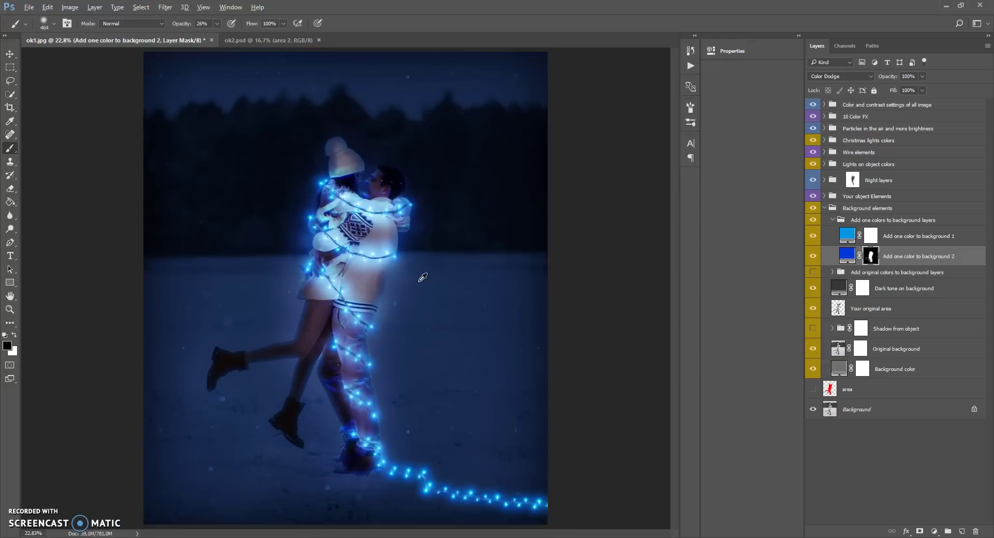
click(826, 209)
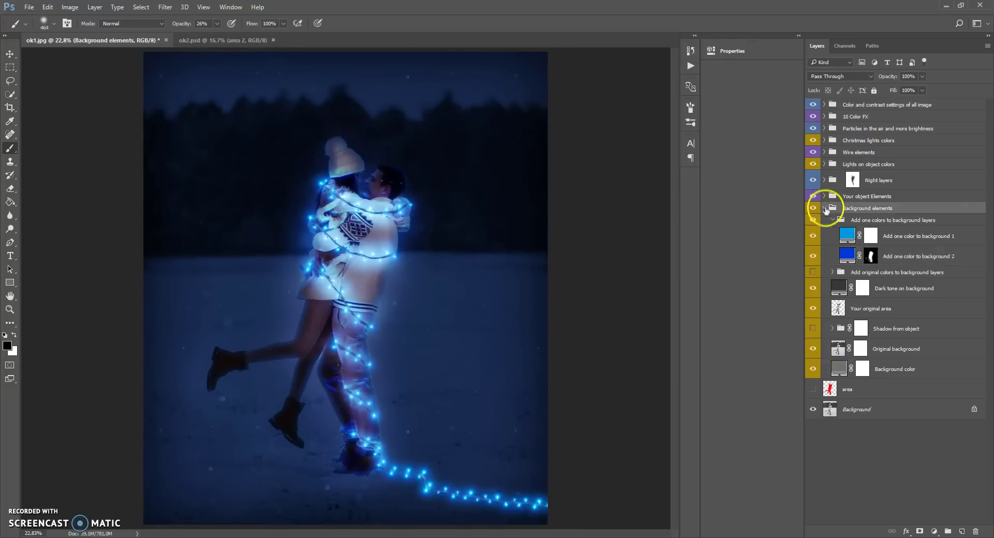
- Collapse Background elements and group all nine effect groups into Group 1 with Ctrl+G
click(824, 209)
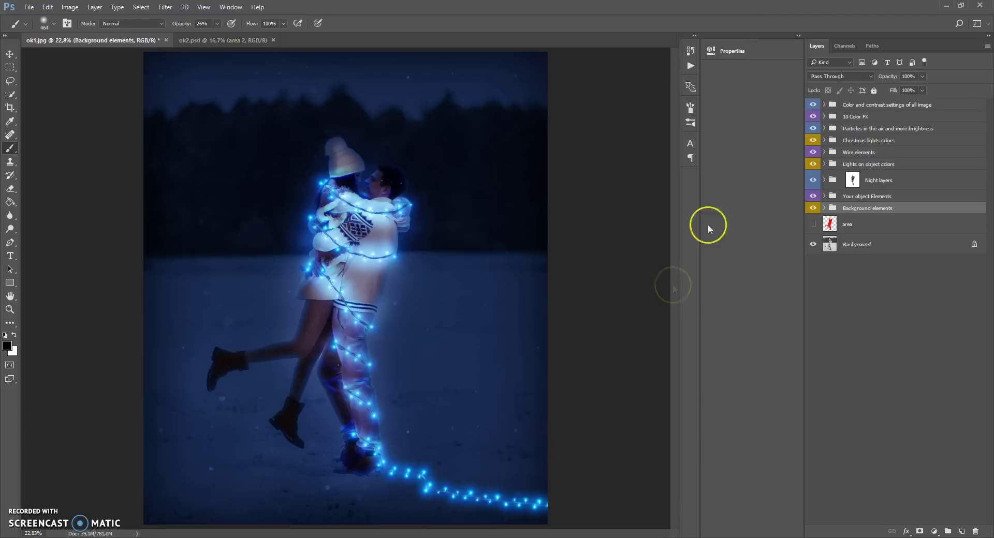
click(832, 105)
shift+click(831, 208)
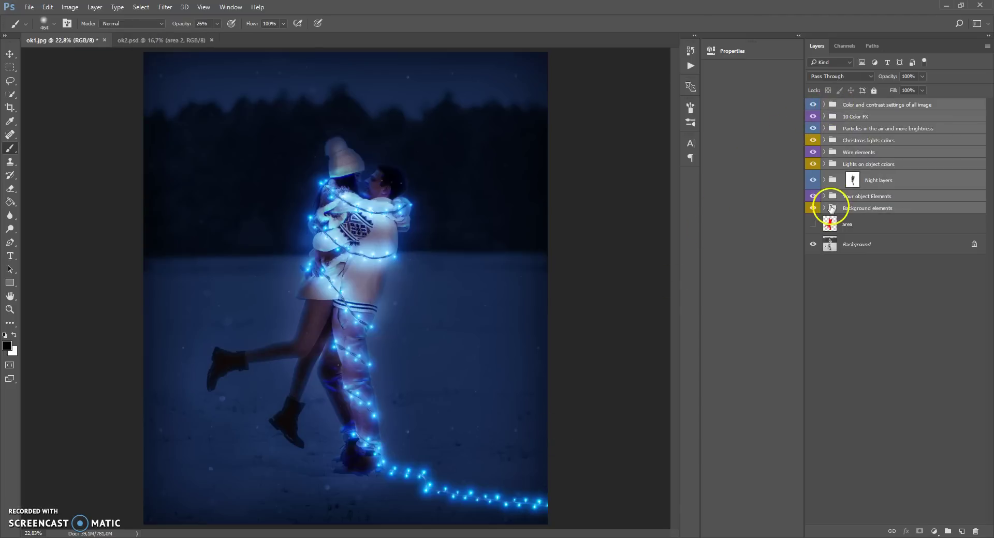
key(ctrl+g)
- Toggle Group 1 to compare the blue night edit with the original, then switch to ok2.psd
click(813, 104)
click(813, 104)
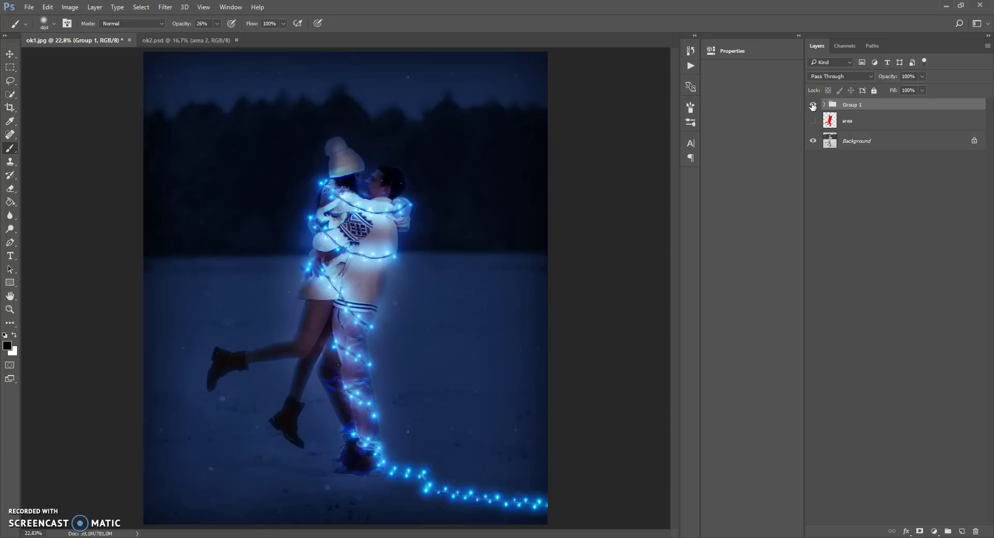
click(812, 105)
click(813, 105)
click(812, 105)
click(813, 105)
click(204, 45)
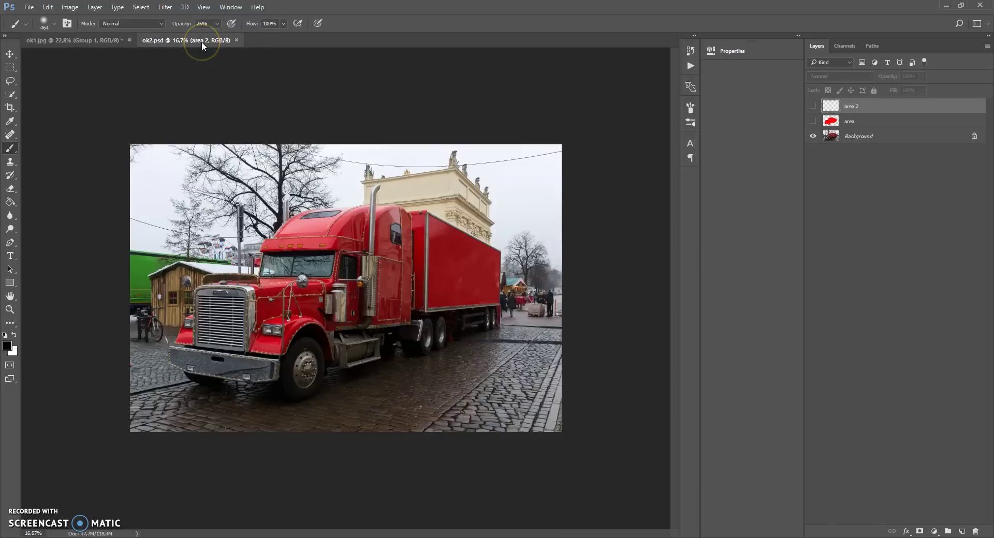
- Select the 'area' layer and briefly preview the red truck area fill
scroll(218, 160, up, 1)
scroll(221, 156, up, 2)
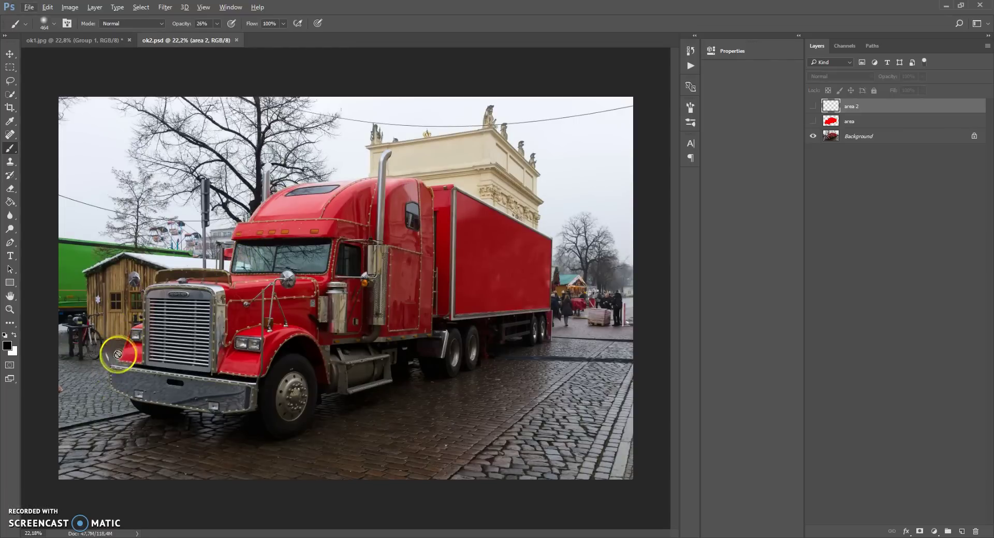
click(832, 121)
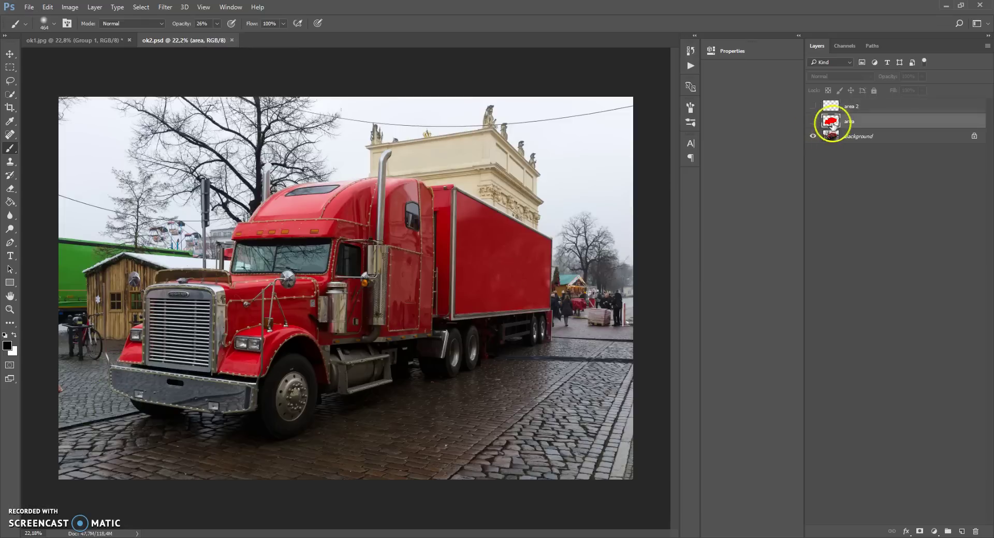
click(813, 122)
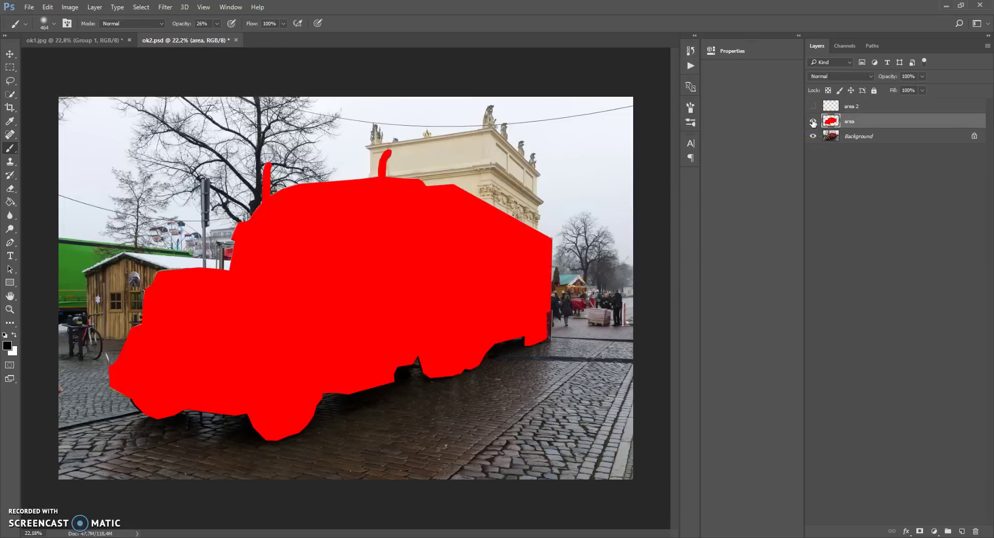
click(813, 122)
- Show the yellow 'area 2' outlines together with the red 'area' layer over the truck
click(813, 106)
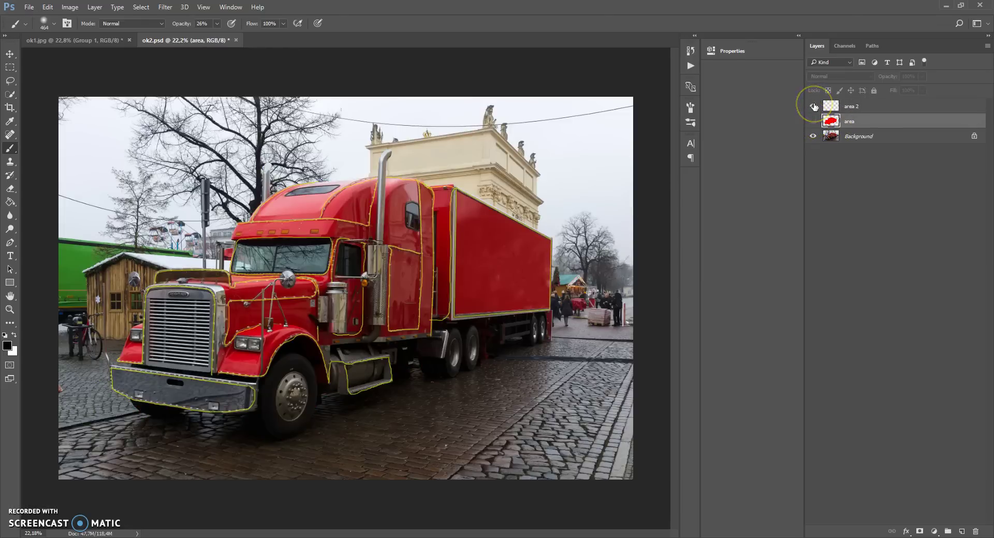
scroll(355, 295, up, 4)
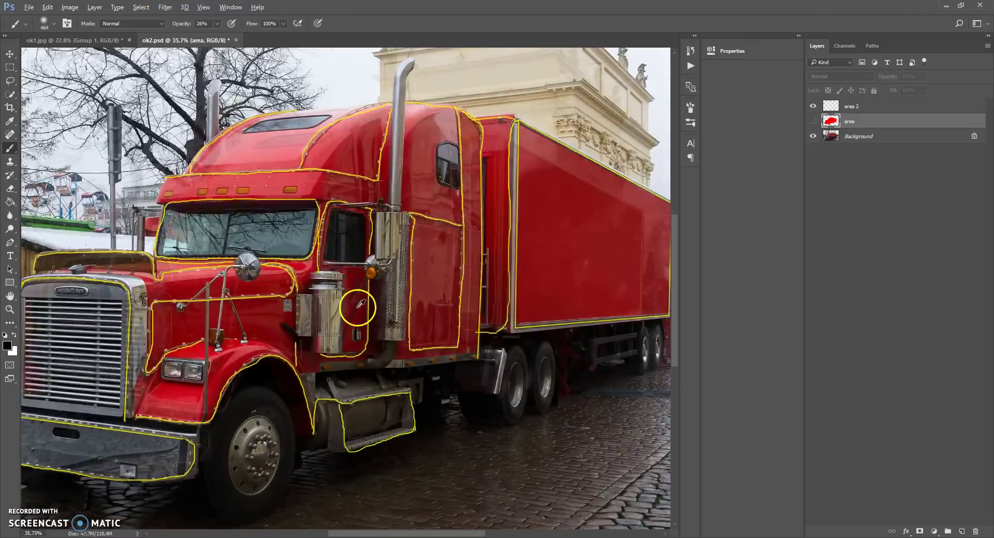
click(813, 106)
click(813, 106)
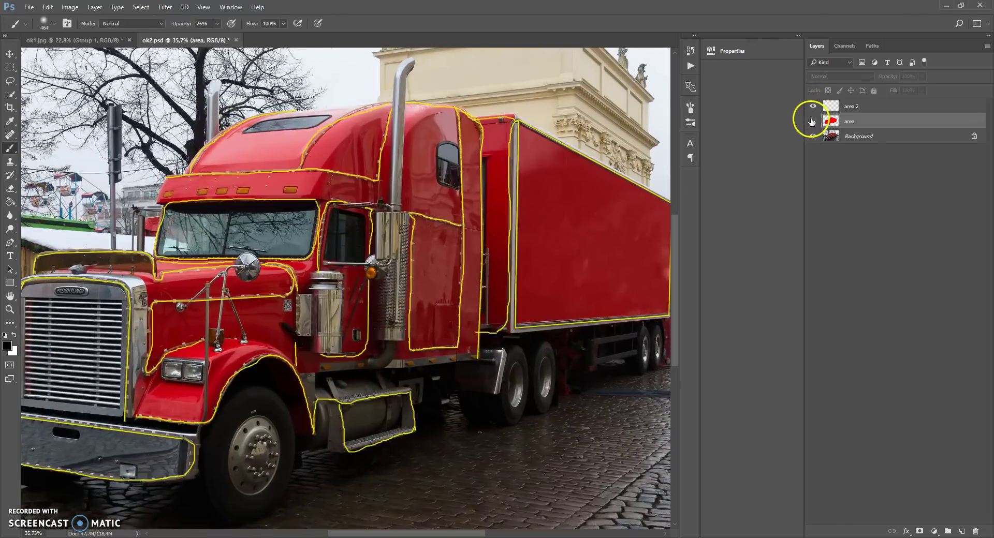
click(813, 122)
click(812, 106)
click(813, 122)
click(812, 121)
click(813, 106)
scroll(370, 170, down, 3)
scroll(322, 200, up, 2)
- Keep the ordinary brush in Normal blend mode with opacity set to 100%
right_click(7, 154)
click(31, 150)
click(215, 24)
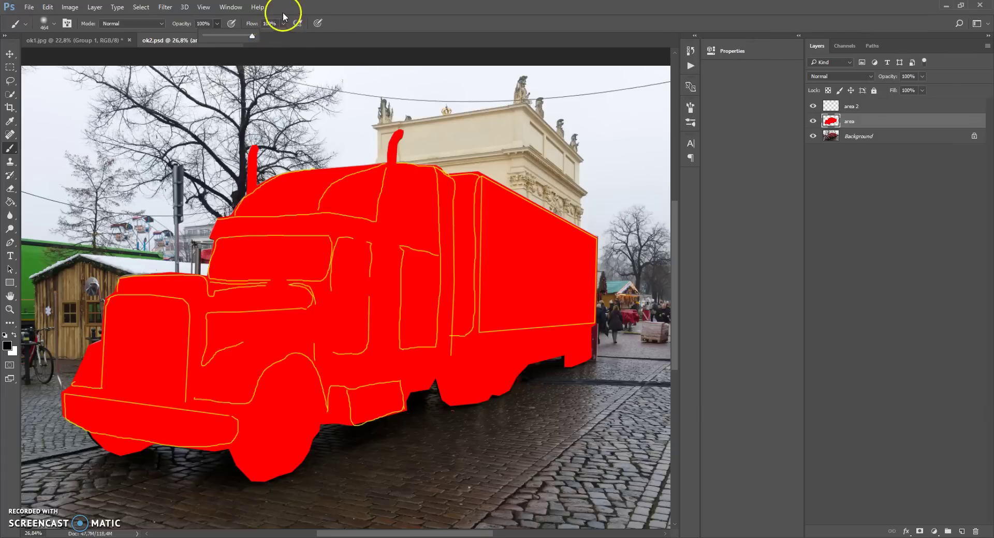
click(160, 23)
click(158, 31)
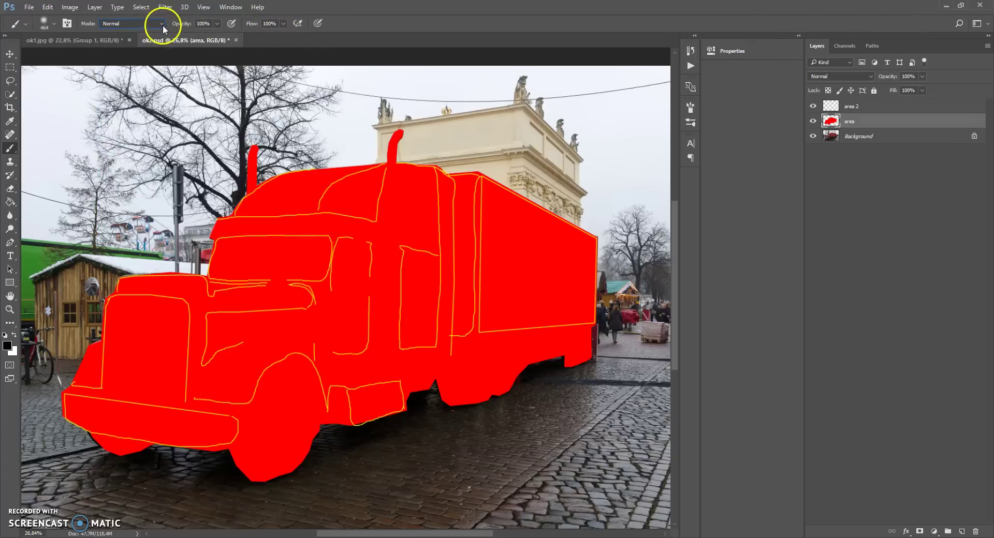
- Run the Christmas lights action from its area 2 step, with area 2 as the target layer
click(690, 65)
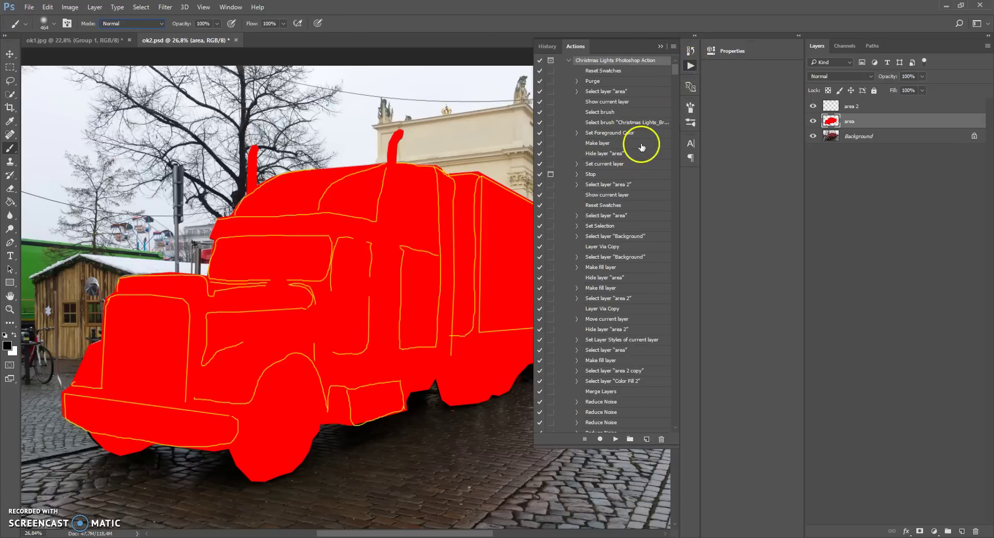
click(832, 108)
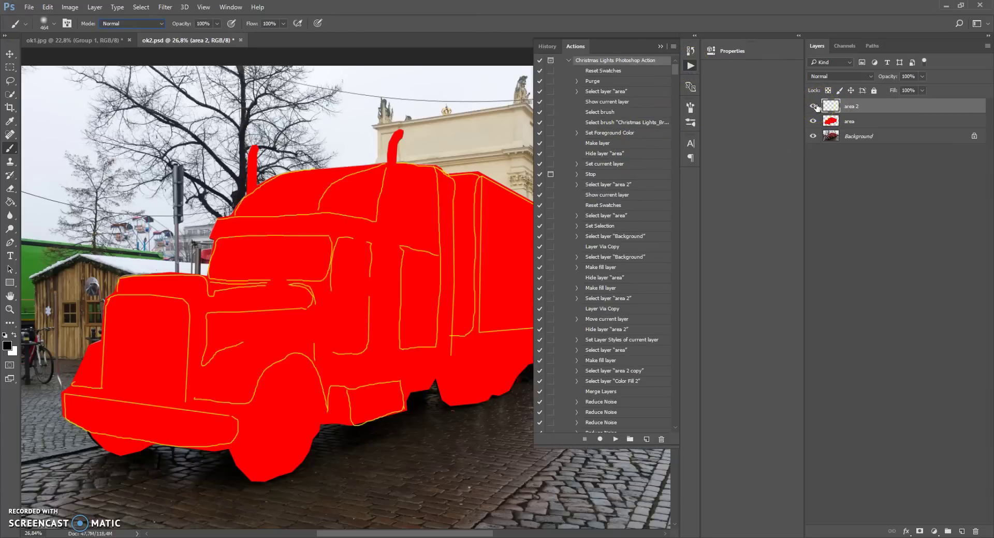
click(831, 108)
click(594, 184)
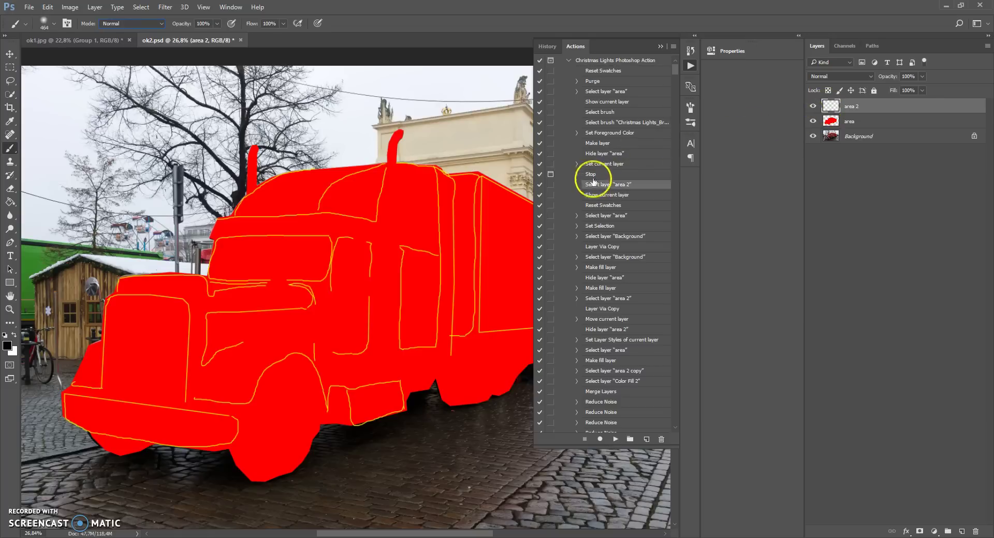
click(615, 438)
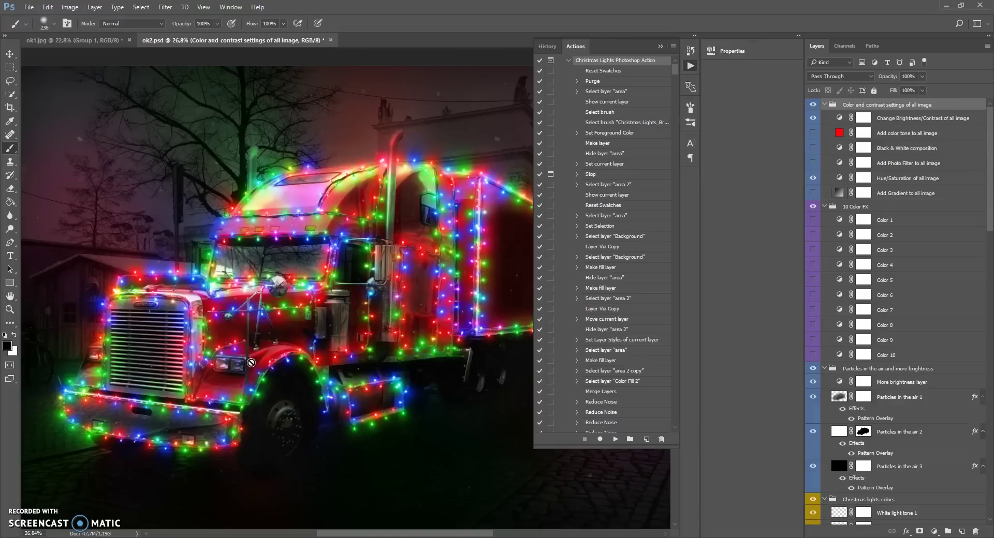
- Close the actions list and Alt-click a disclosure arrow to collapse all layer groups
click(660, 47)
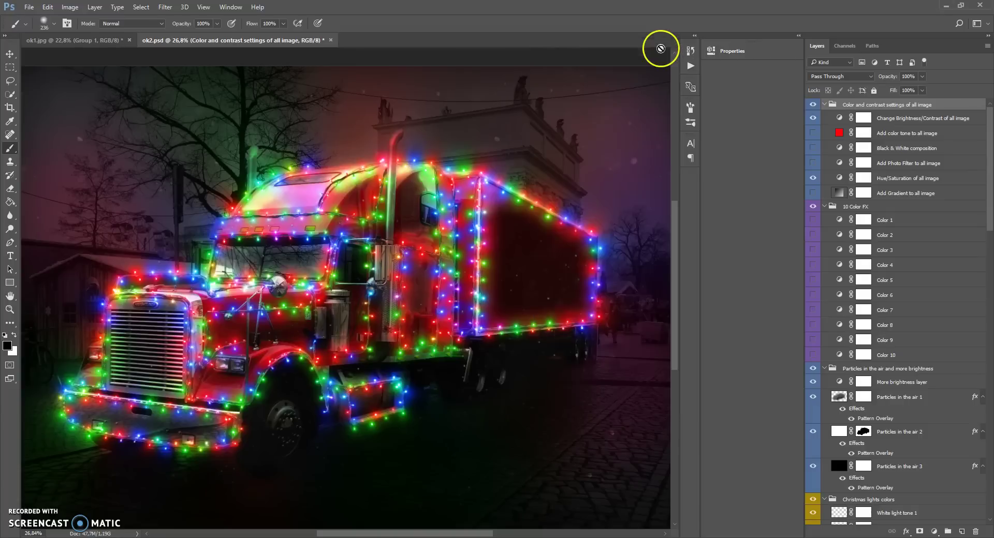
scroll(254, 285, down, 3)
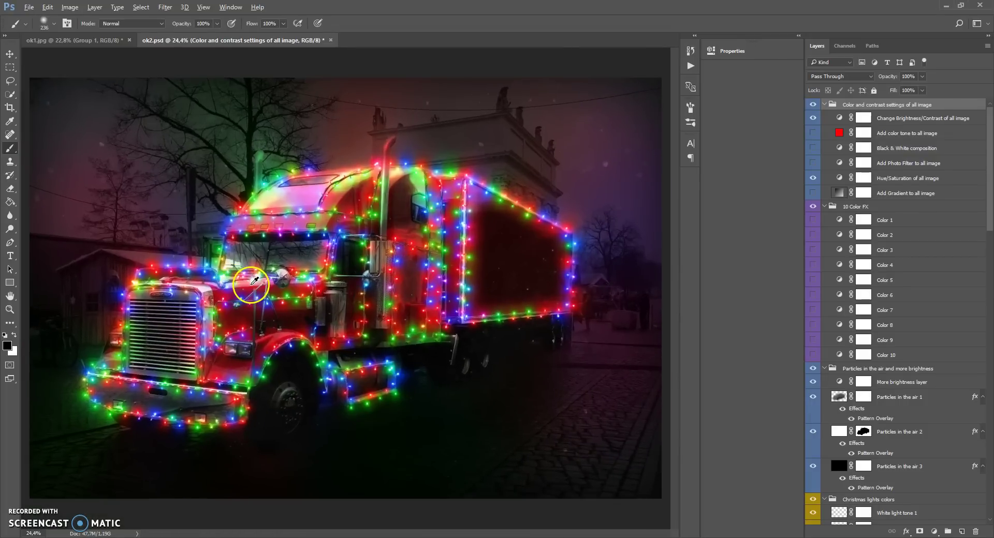
click(289, 285)
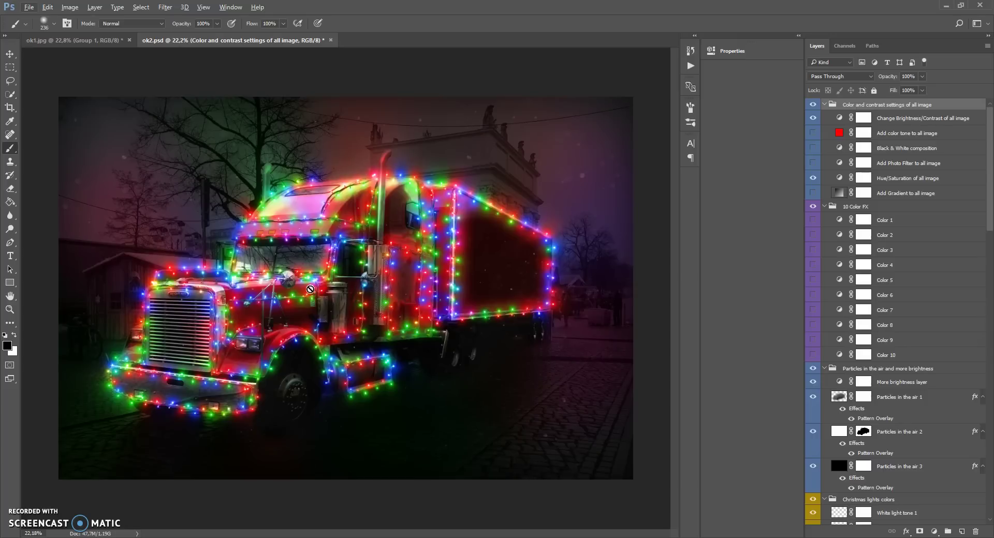
alt+click(824, 104)
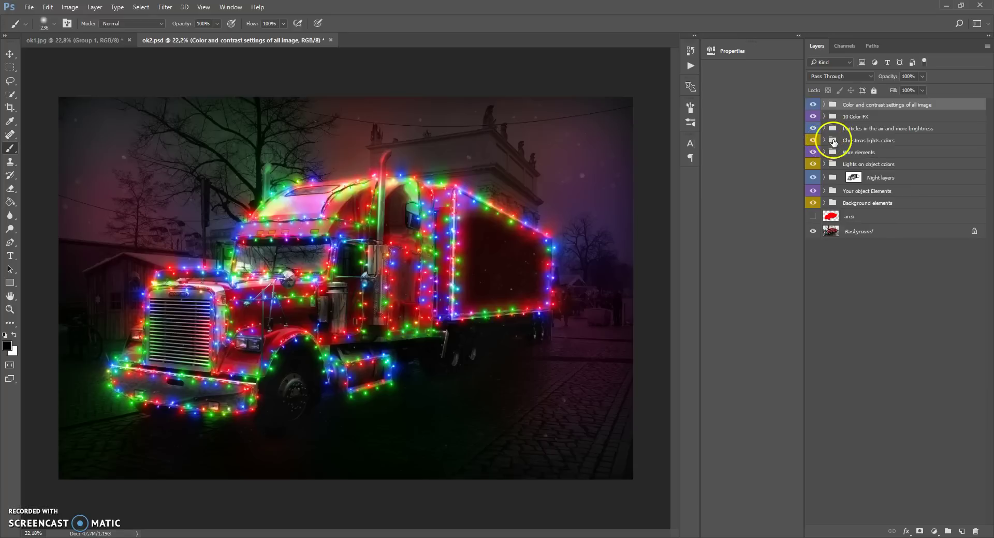
- In Christmas lights colors, hide the Multicolor light layers and show the One color light layers
click(824, 141)
click(813, 194)
click(813, 183)
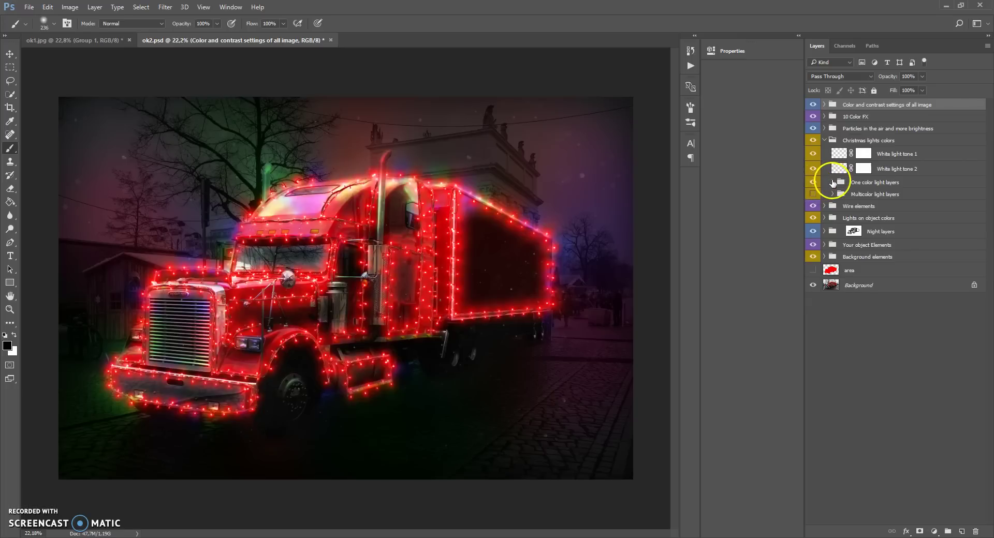
click(832, 182)
click(847, 196)
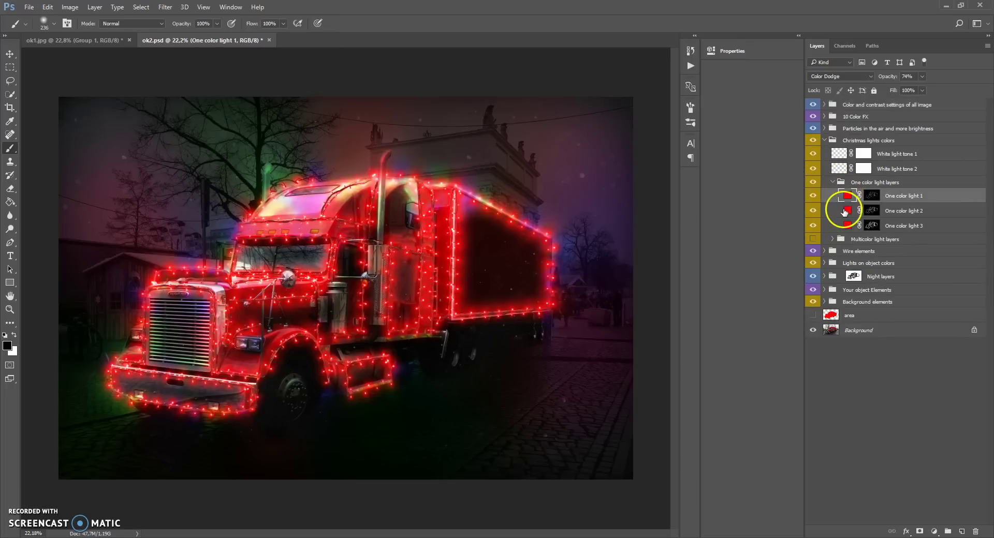
click(846, 211)
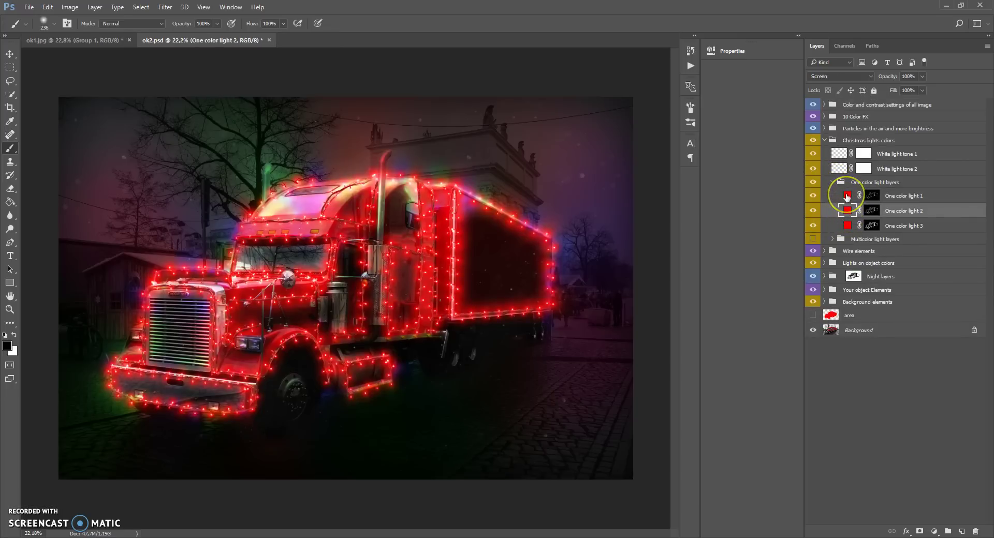
- Recolour the One color light 1 and One color light 2 fills to orange
double_click(846, 195)
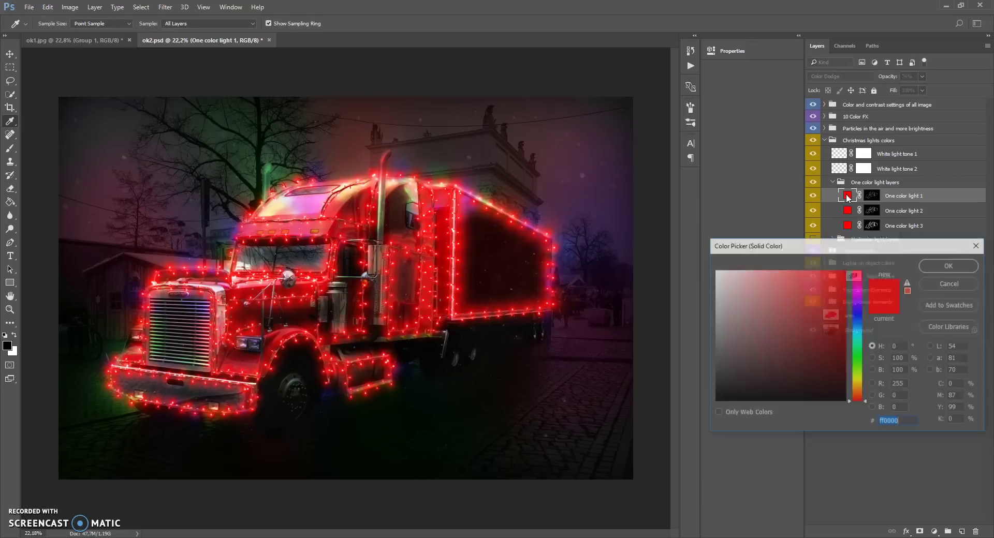
click(857, 384)
drag(857, 394, 857, 388)
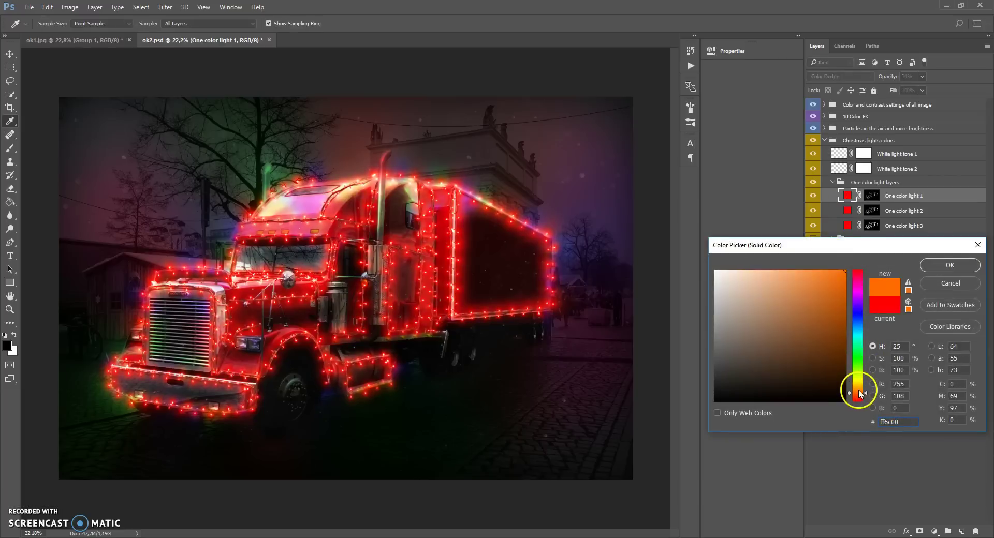
click(949, 265)
double_click(848, 210)
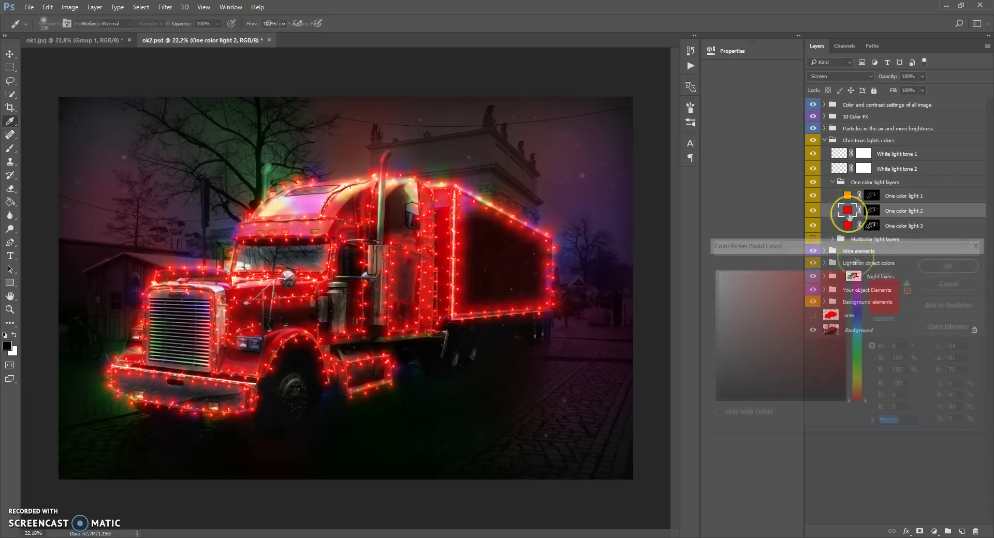
click(856, 389)
drag(856, 388, 857, 391)
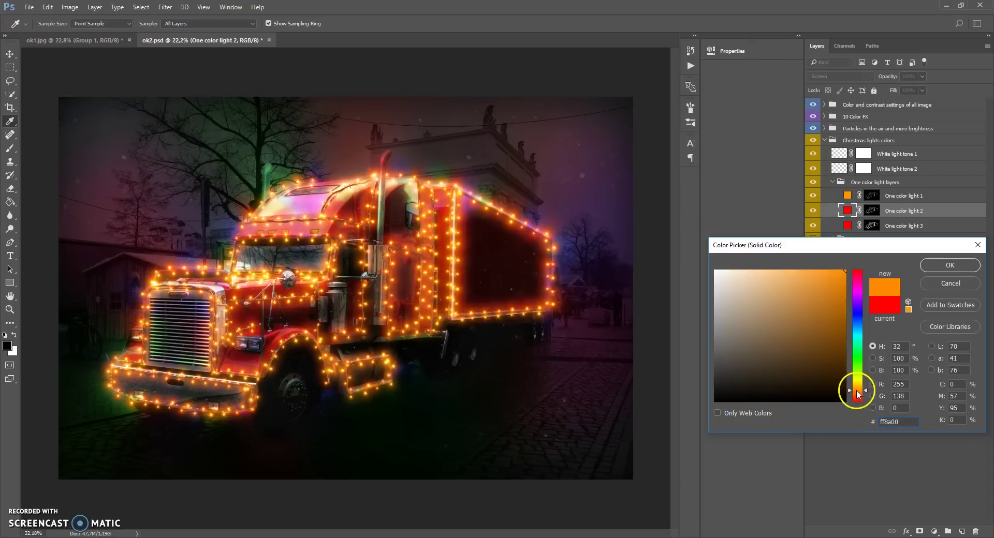
click(937, 266)
- Set the One color light 3 fill to red-orange and collapse the light groups
double_click(847, 226)
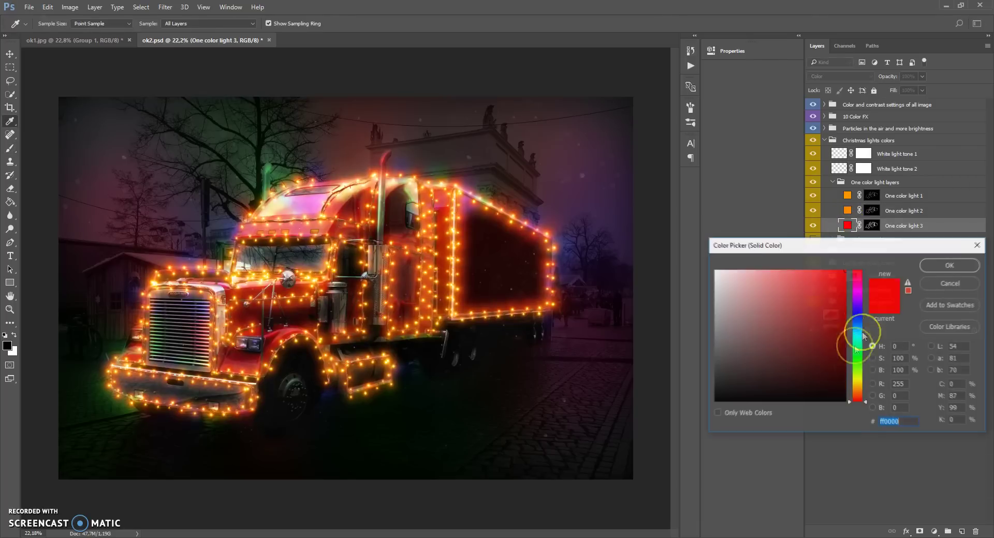
click(855, 388)
drag(854, 387, 854, 400)
click(948, 265)
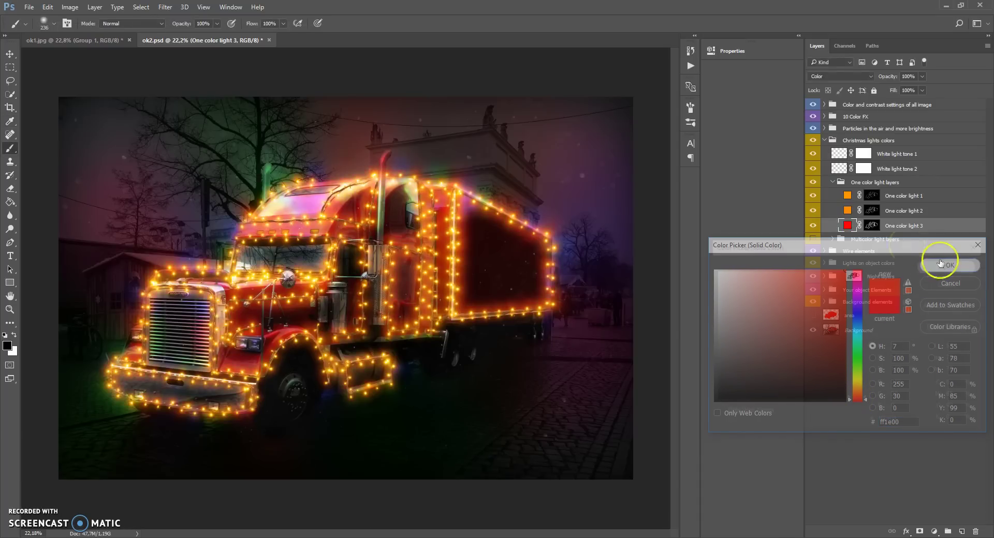
click(833, 184)
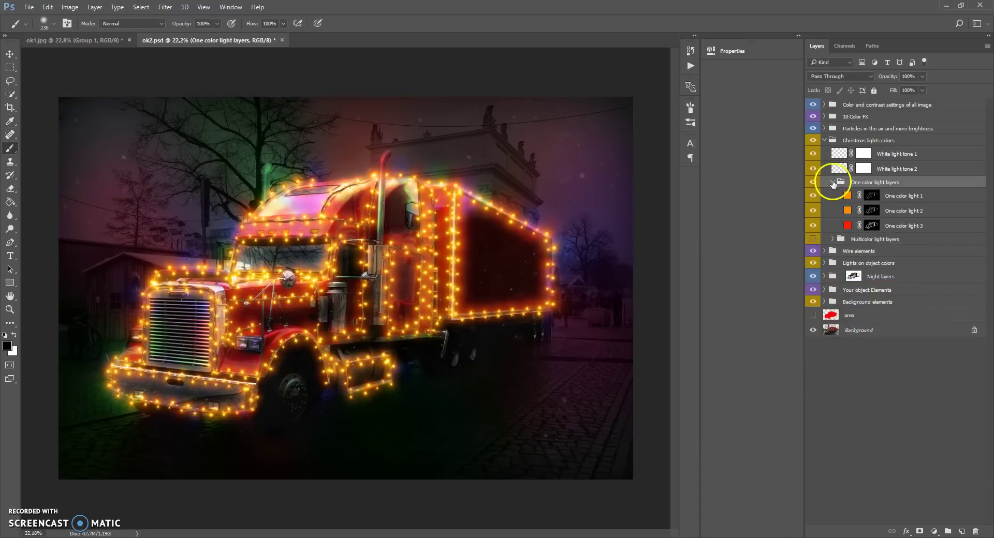
click(832, 182)
click(824, 140)
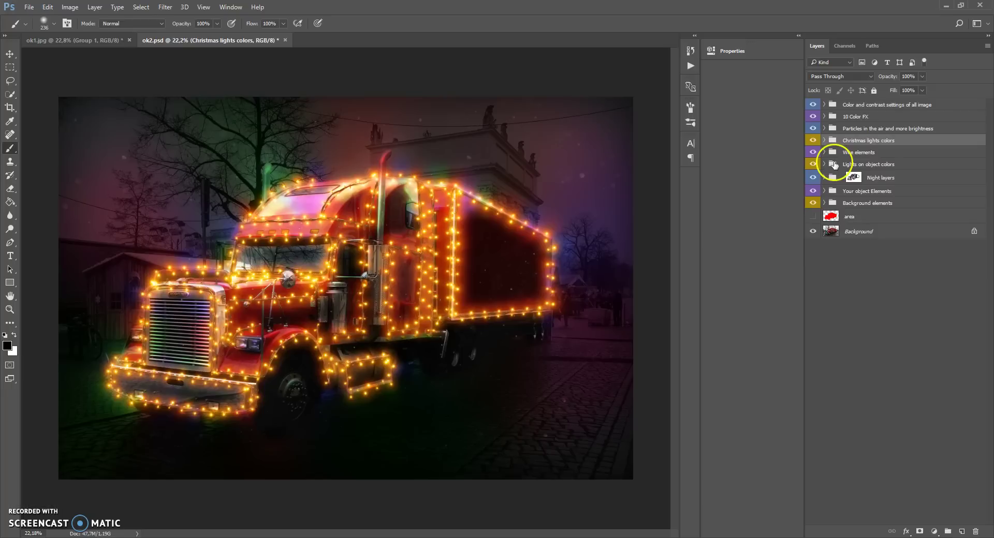
- In Lights on object colors, hide the Multicolor glow and show the One color group
click(834, 166)
click(826, 164)
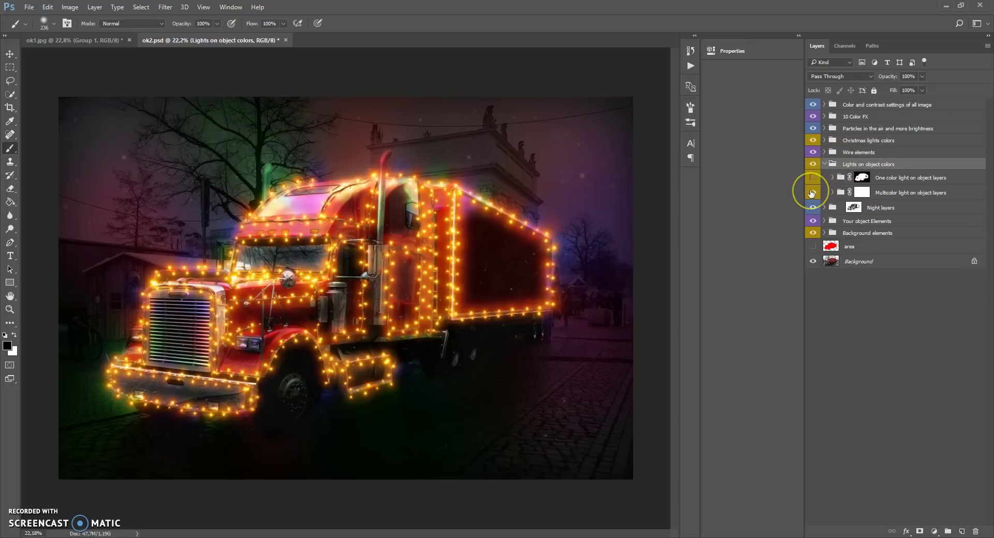
click(811, 193)
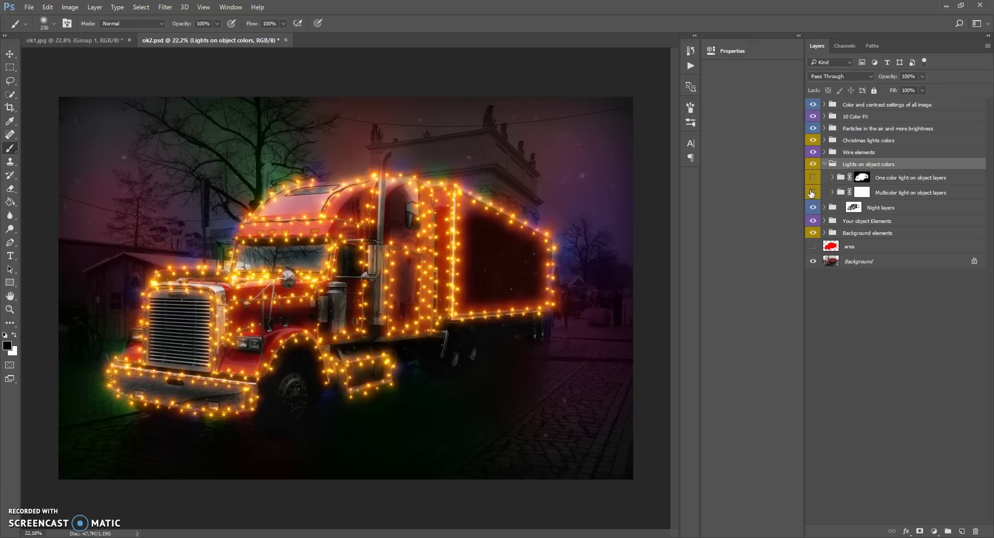
click(812, 179)
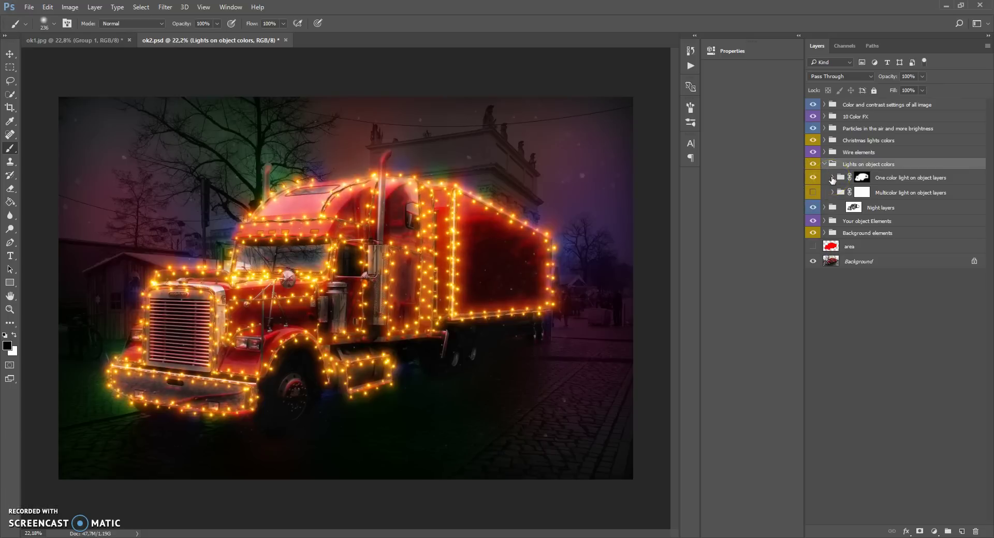
click(832, 178)
- Recolour the One color light on object 1 and 2 fills to orange
double_click(847, 193)
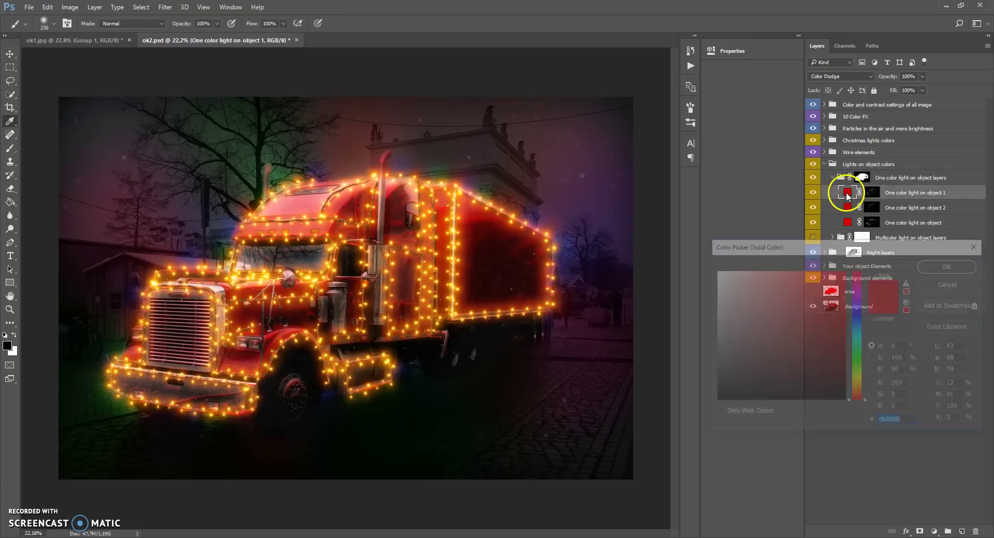
click(860, 383)
drag(861, 385, 860, 391)
click(950, 265)
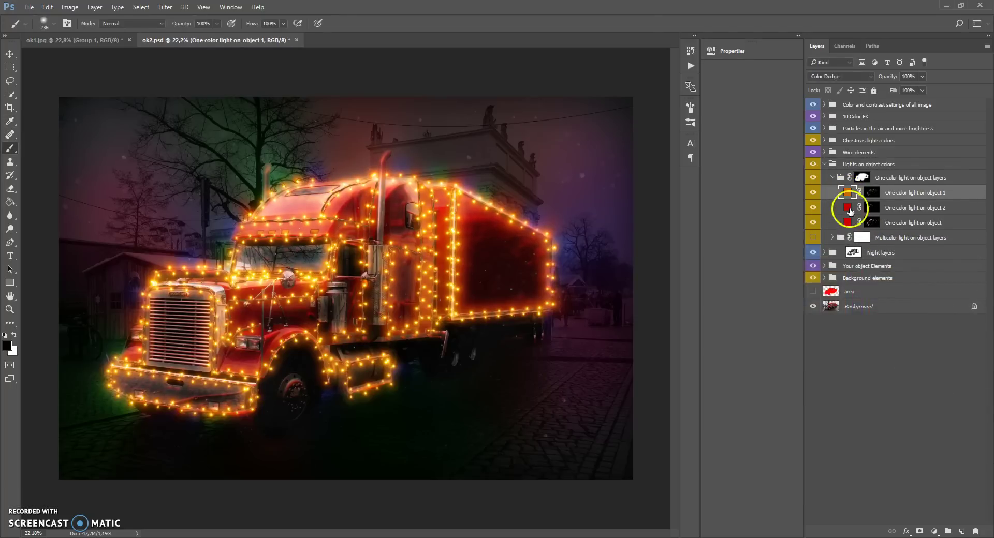
double_click(847, 207)
drag(857, 386, 857, 390)
click(950, 265)
- Set the bottom on-object light fill to yellow and compare it on and off
double_click(847, 223)
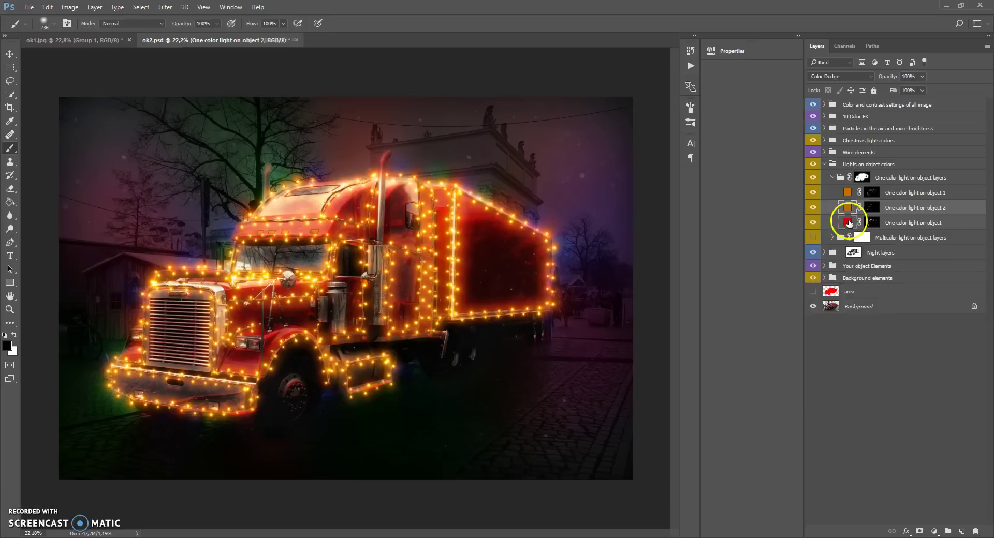
drag(858, 385, 861, 384)
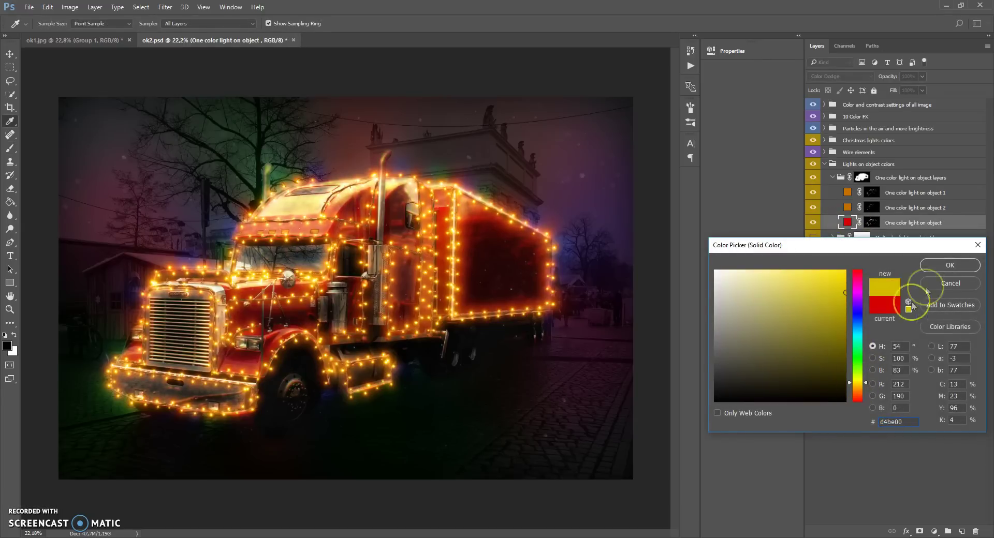
click(950, 265)
click(813, 222)
click(812, 222)
click(813, 223)
click(813, 223)
- Target the on-object light's mask and set the brush to 432 px at 55% opacity
click(869, 222)
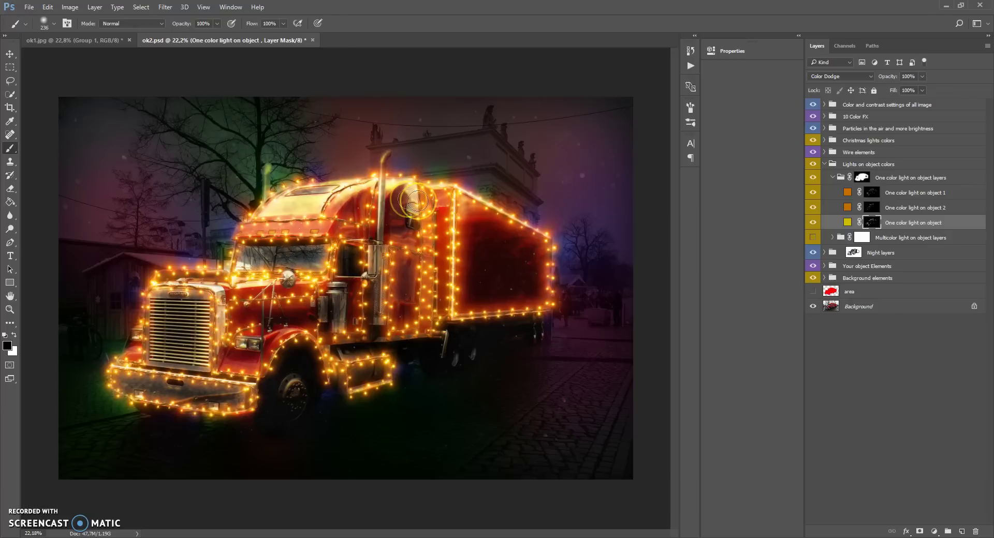
right_click(493, 210)
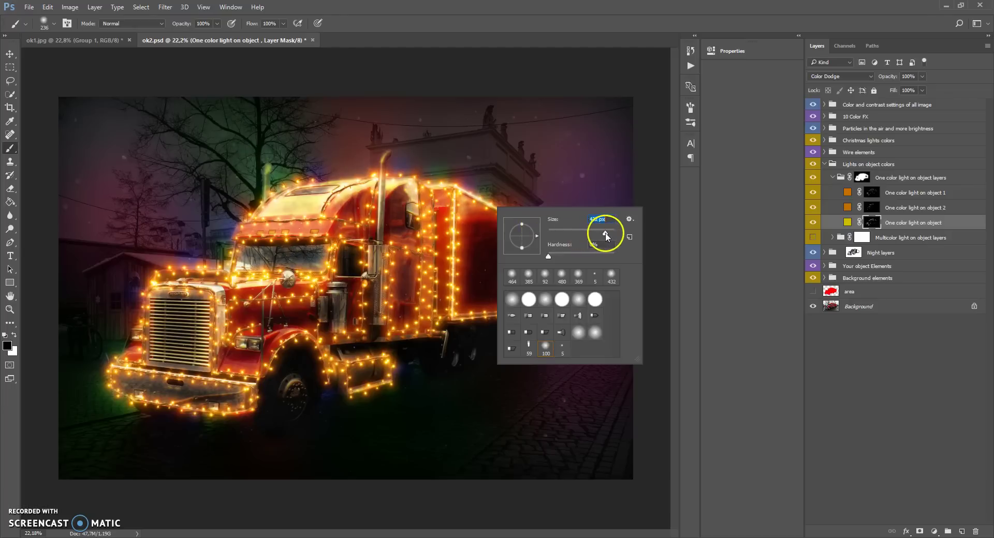
drag(217, 23, 207, 38)
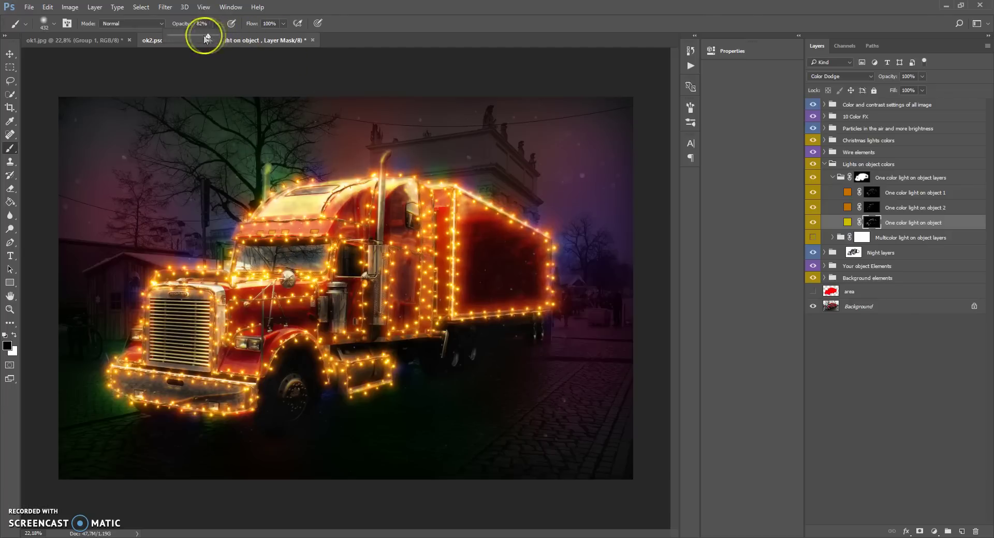
click(452, 226)
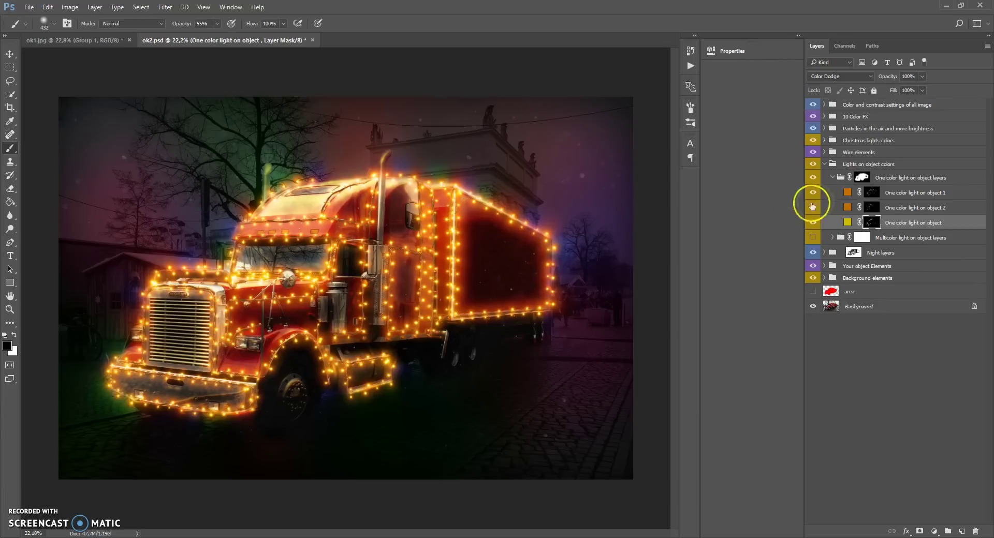
- Collapse the Lights on object groups, expand Background elements and hide the original background colours
click(828, 177)
click(831, 177)
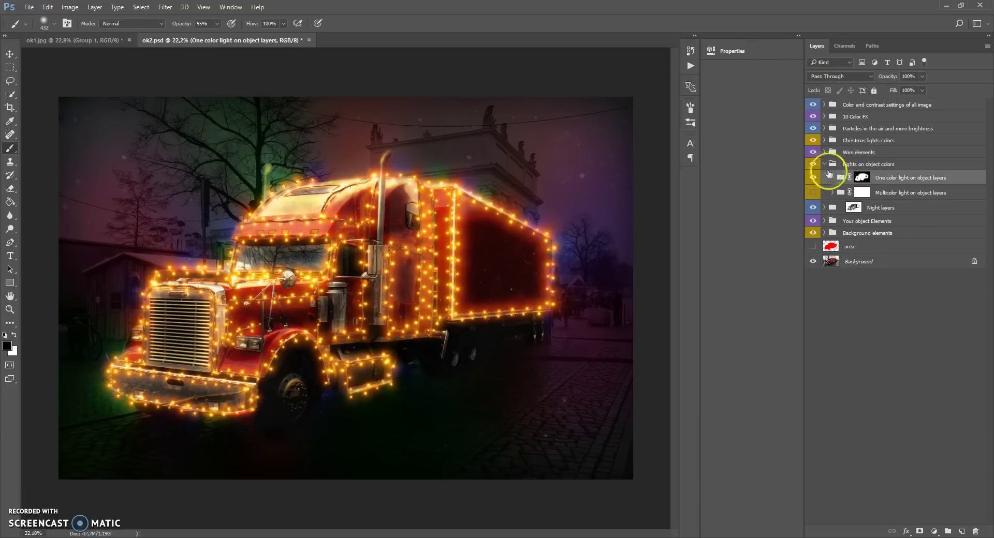
click(825, 165)
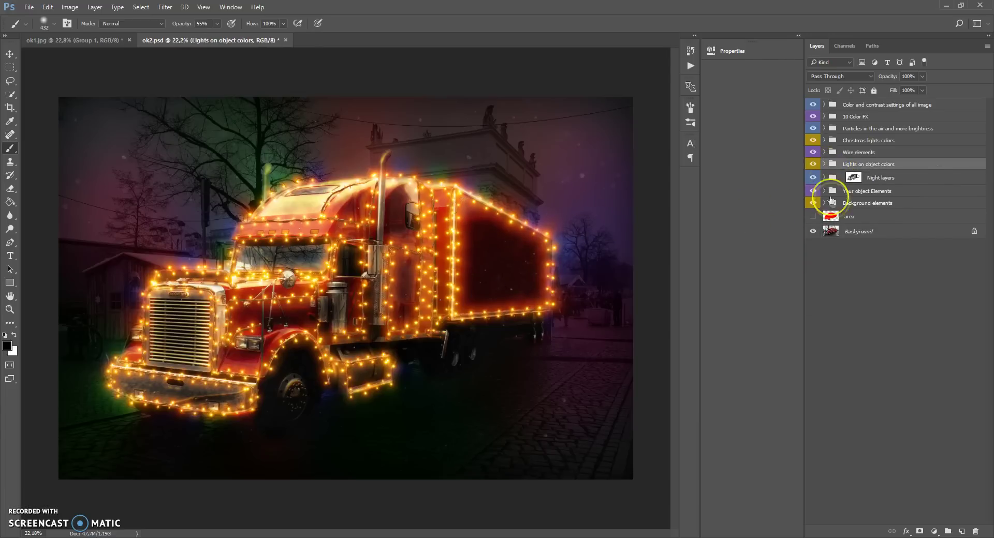
click(833, 203)
click(825, 203)
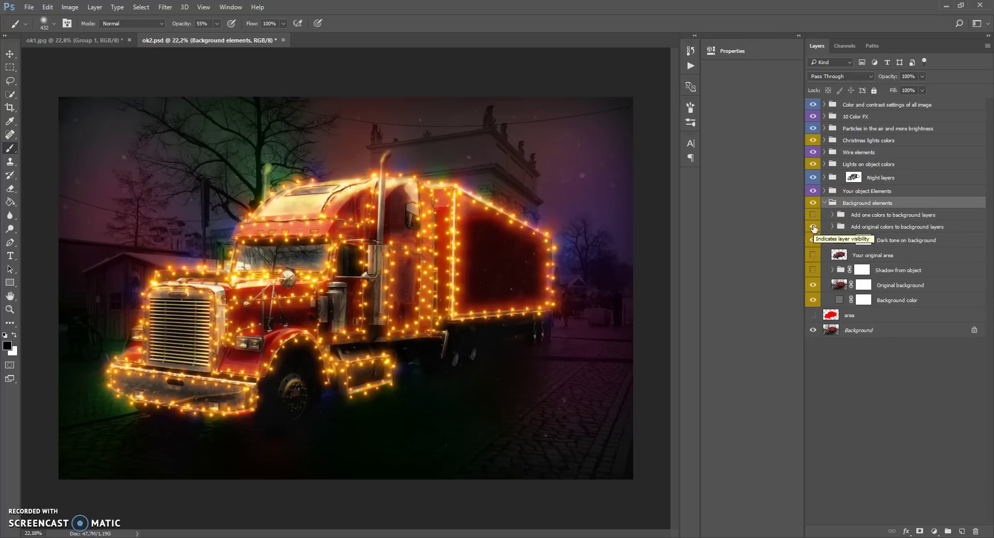
click(813, 227)
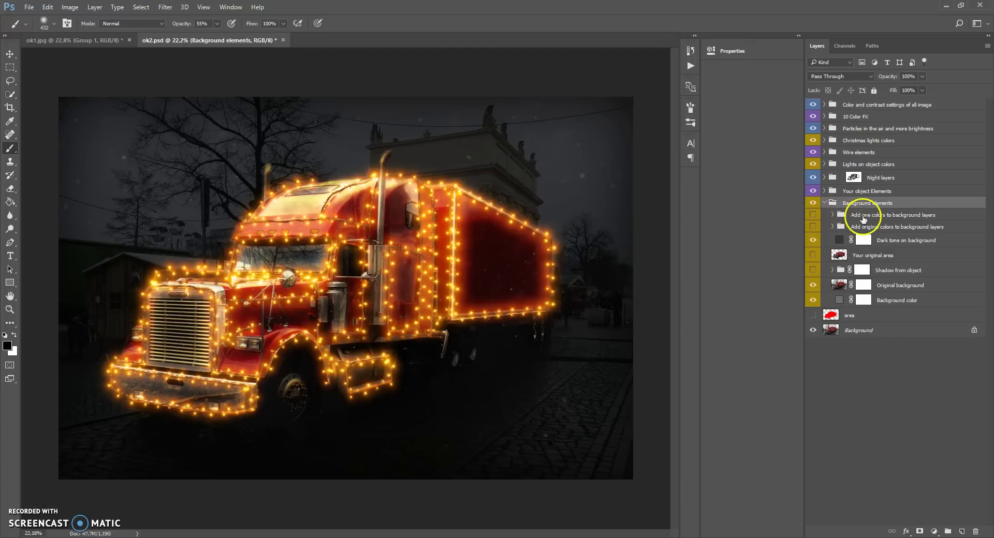
- Show the Add one colors to background group and tint its first fill cyan-blue
click(885, 214)
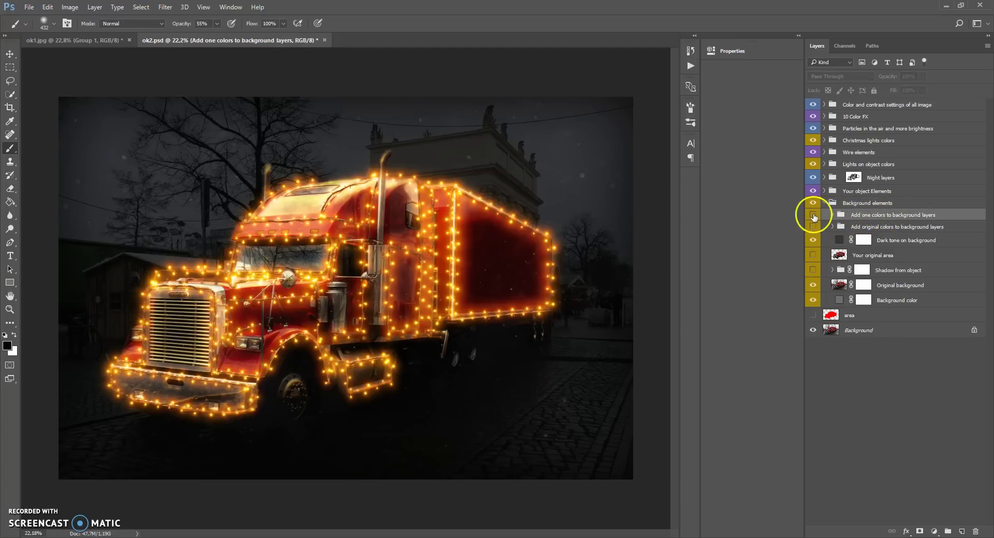
click(813, 216)
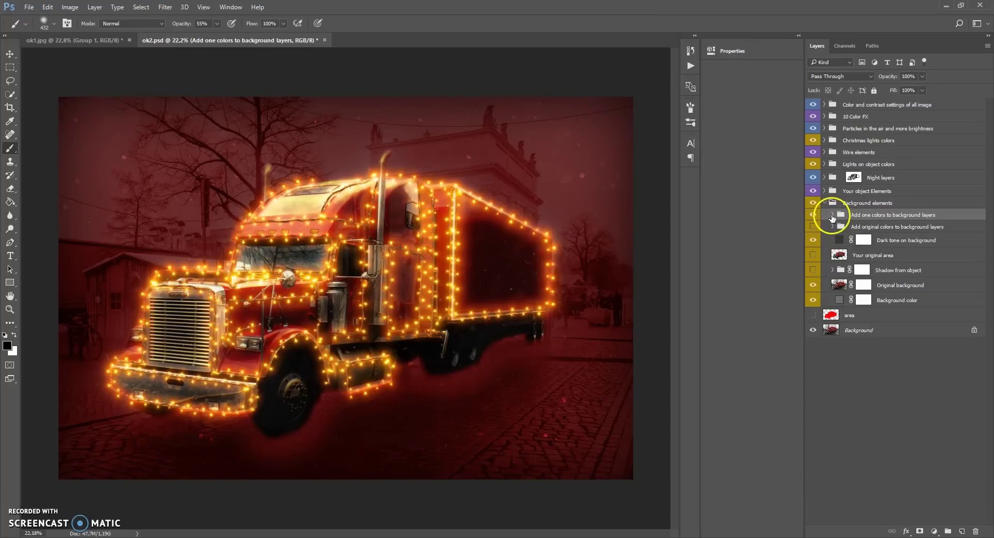
click(832, 215)
double_click(845, 228)
click(858, 324)
mouse_move(861, 328)
mouse_down()
mouse_move(861, 319)
mouse_move(864, 328)
mouse_up()
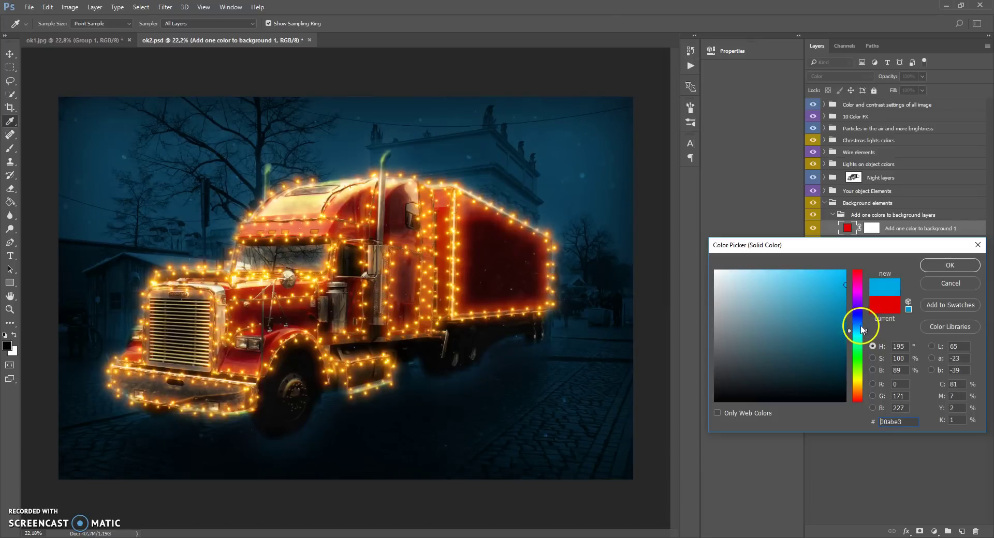
click(935, 267)
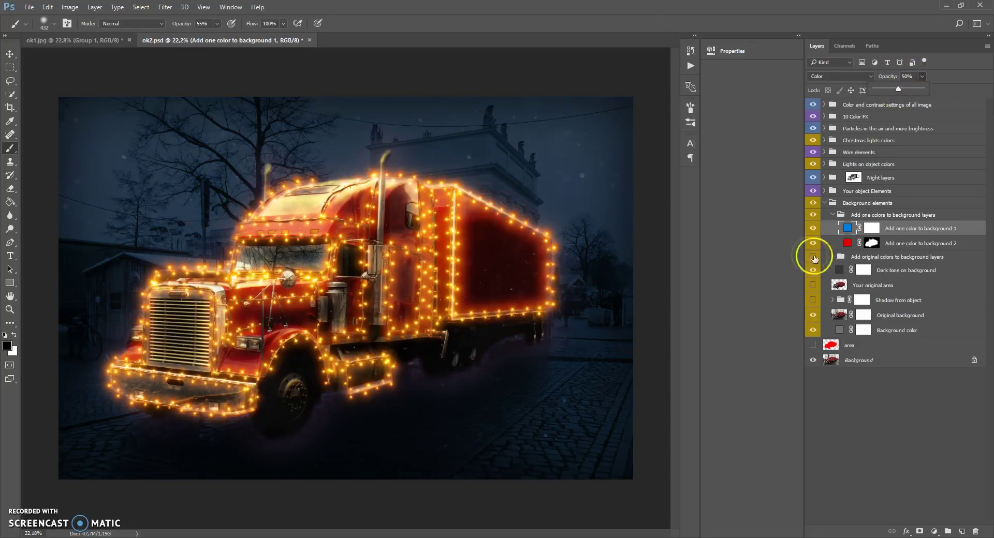
- Change the Add one color to background 2 fill from red to orange (da3e00) and target its mask
double_click(848, 243)
drag(857, 322, 857, 397)
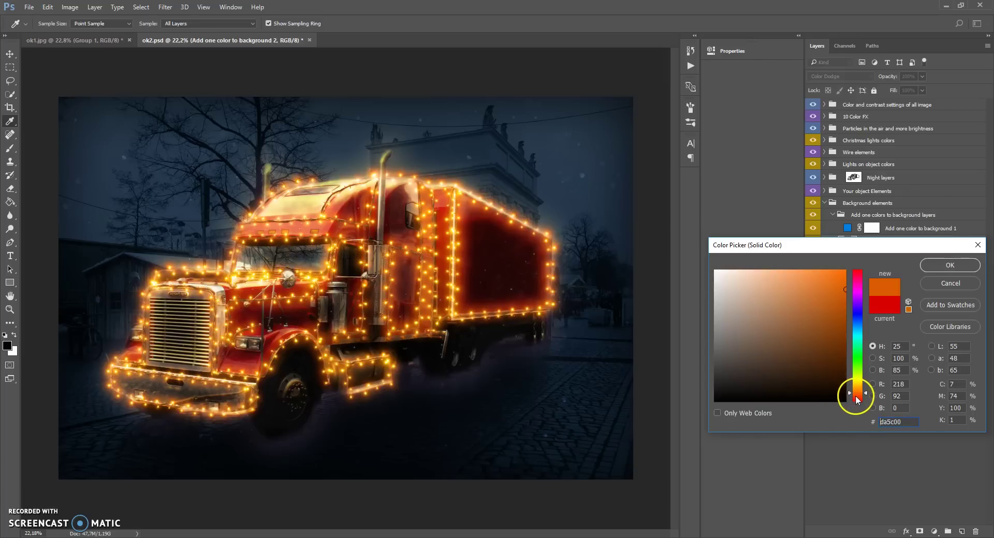
drag(857, 398, 858, 400)
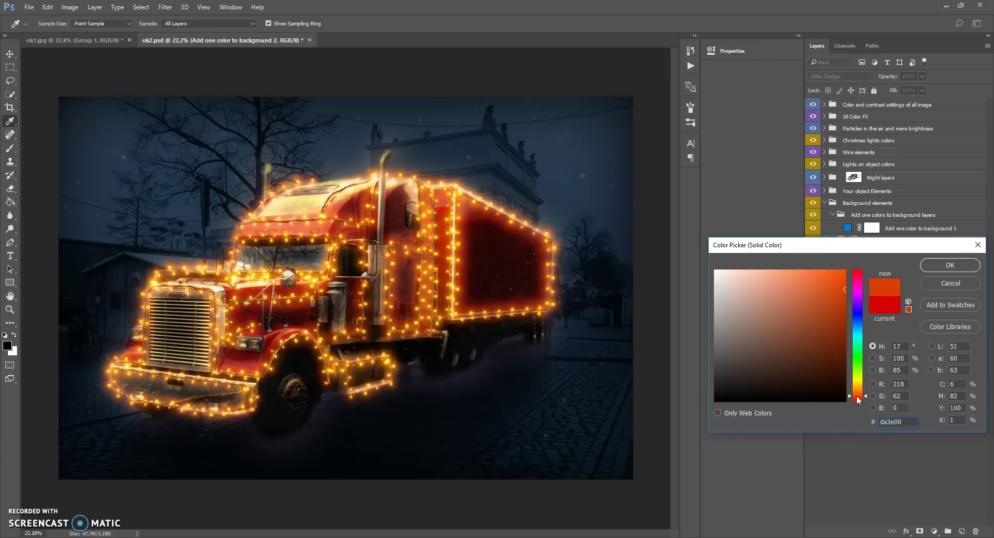
click(942, 265)
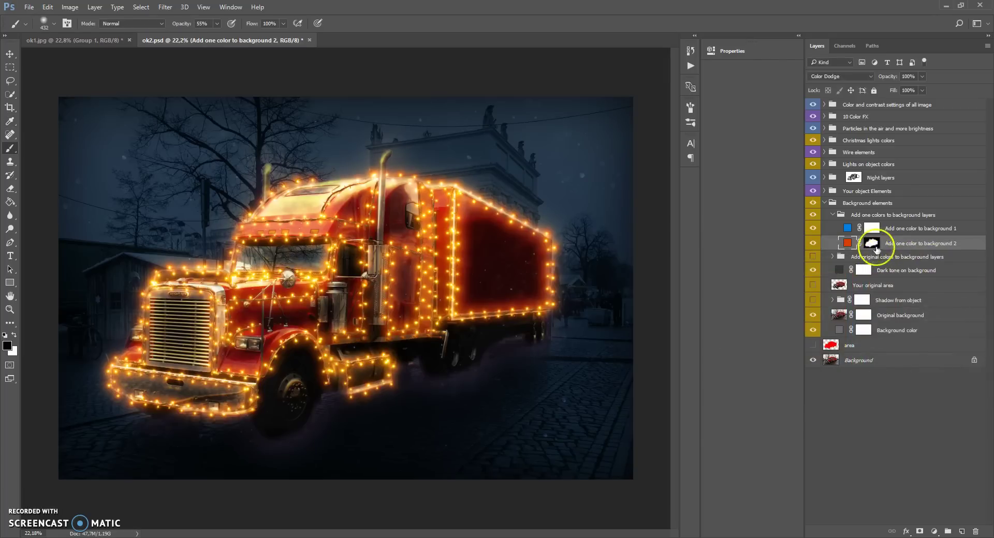
click(872, 244)
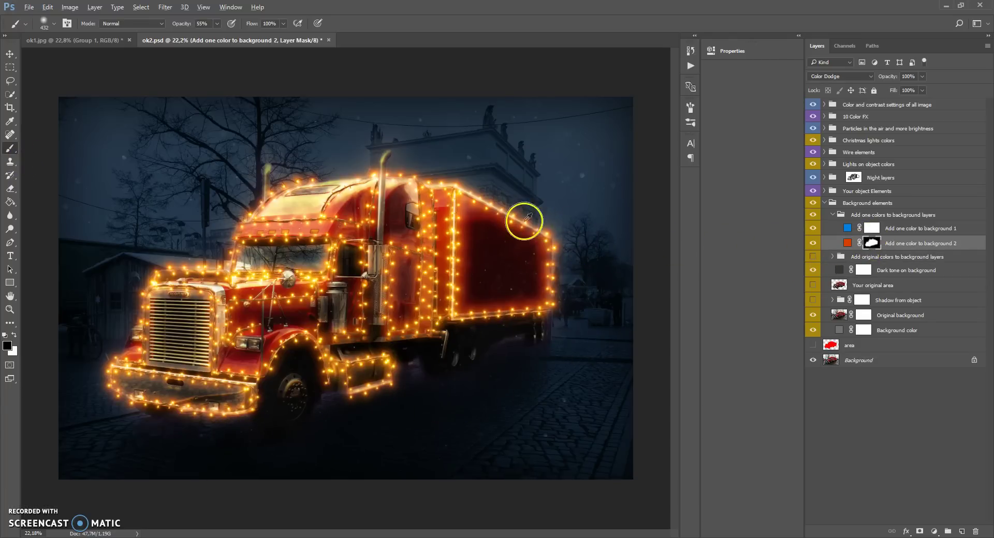
- Collapse the background colour groups and Background elements, then expand Night layers to its mask
scroll(470, 222, down, 1)
scroll(453, 232, up, 1)
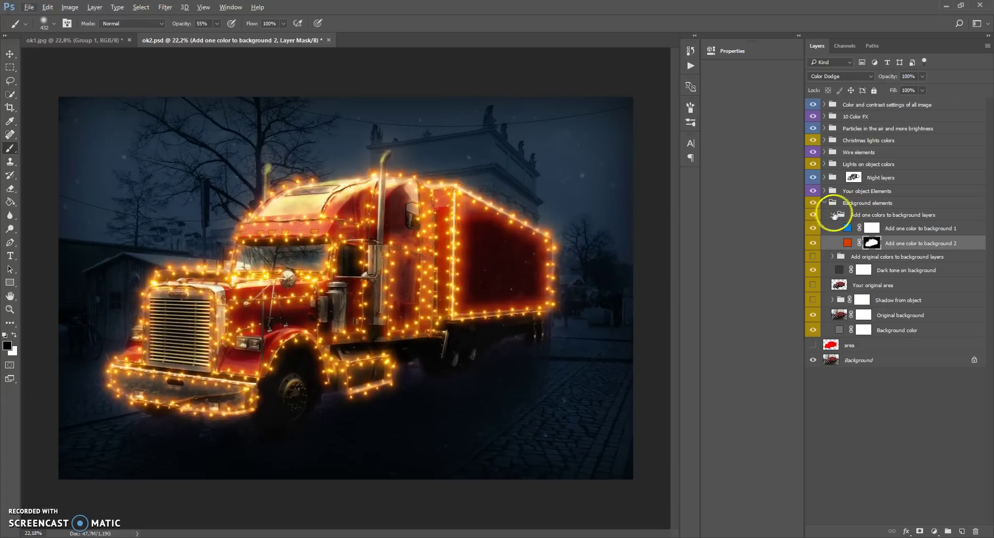
click(834, 215)
click(832, 215)
click(824, 203)
click(855, 203)
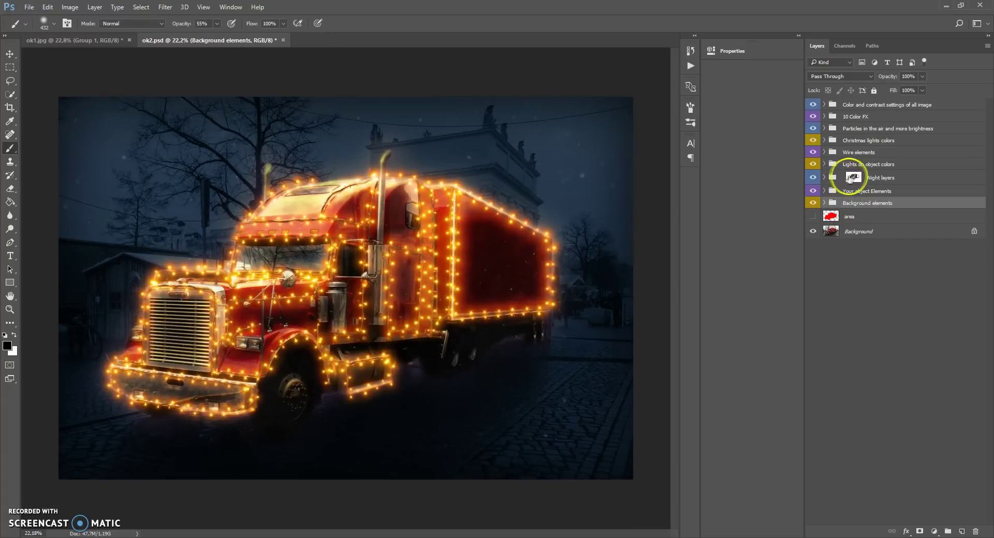
click(853, 177)
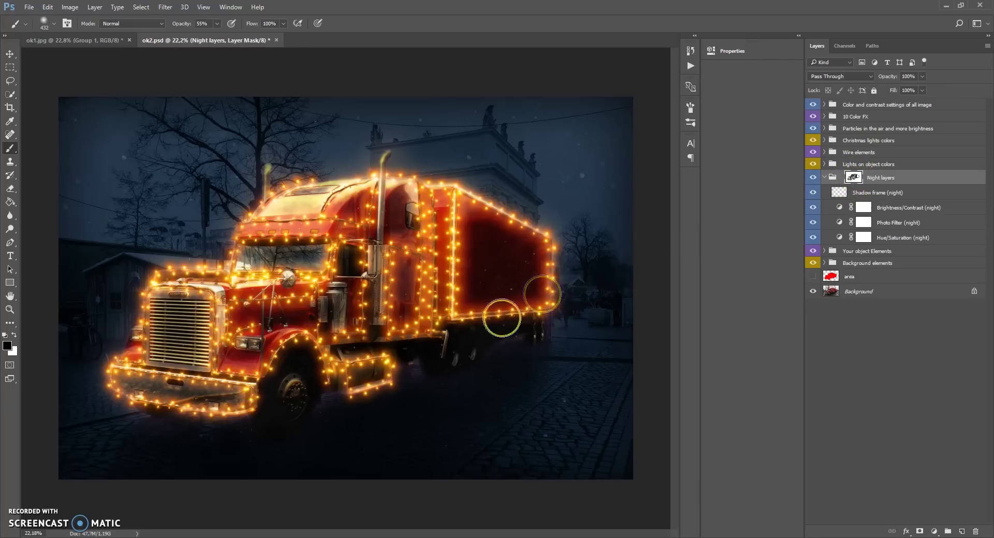
- Keep black as the foreground colour and set the brush opacity to 12%
click(14, 336)
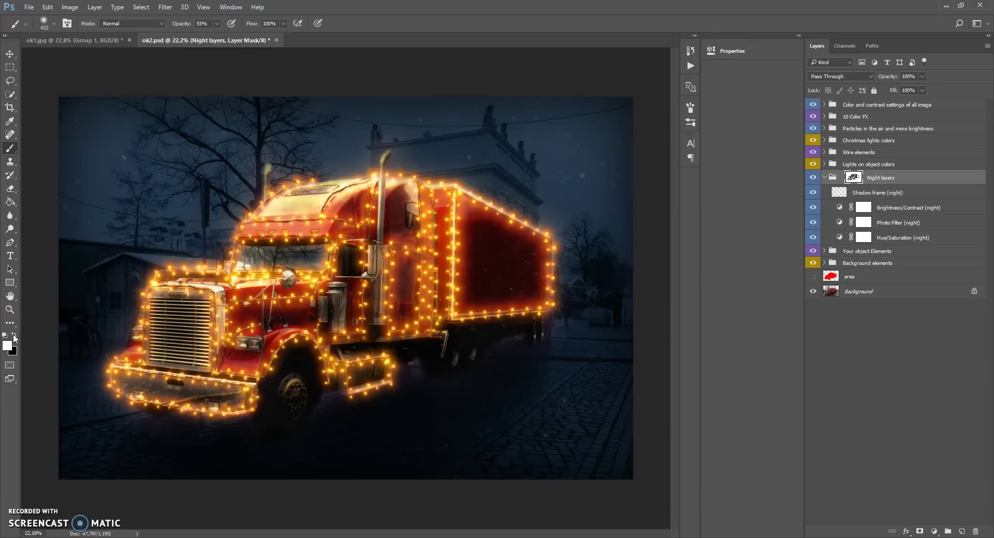
click(14, 336)
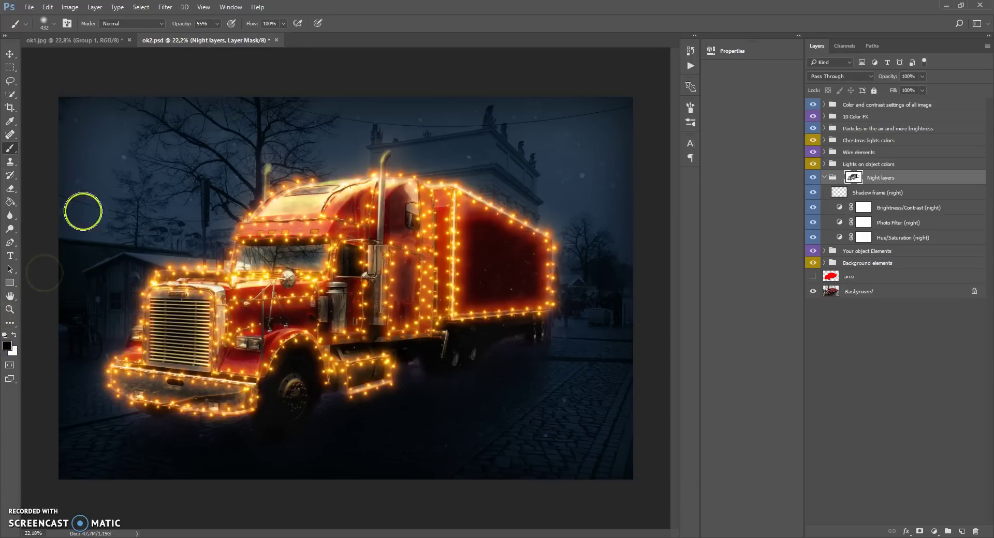
drag(211, 40, 206, 52)
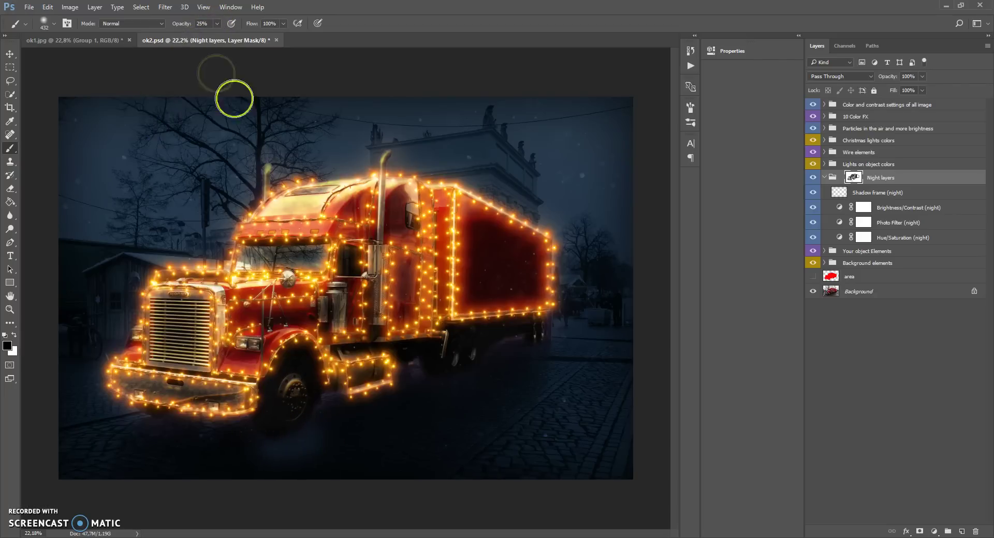
drag(216, 23, 208, 35)
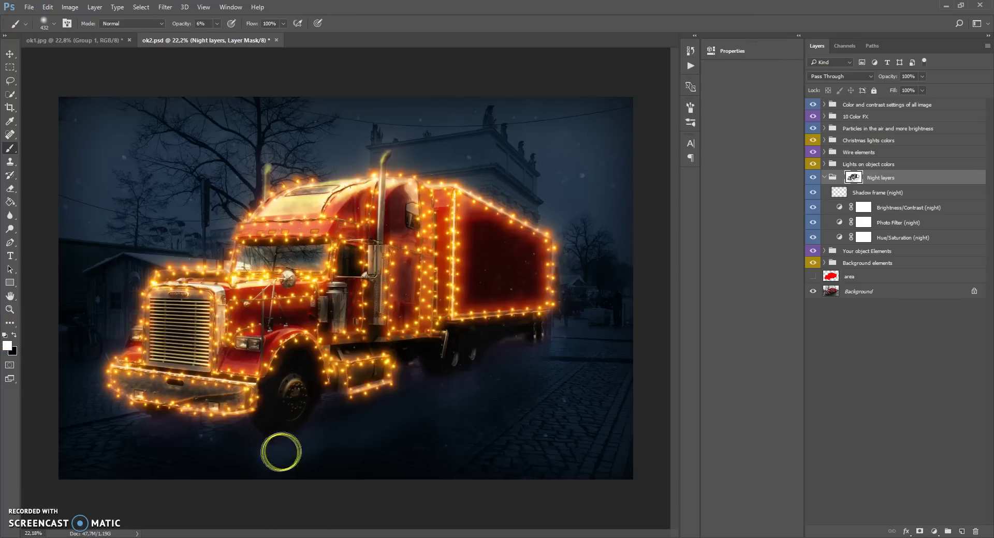
click(217, 24)
drag(215, 36, 220, 34)
click(303, 410)
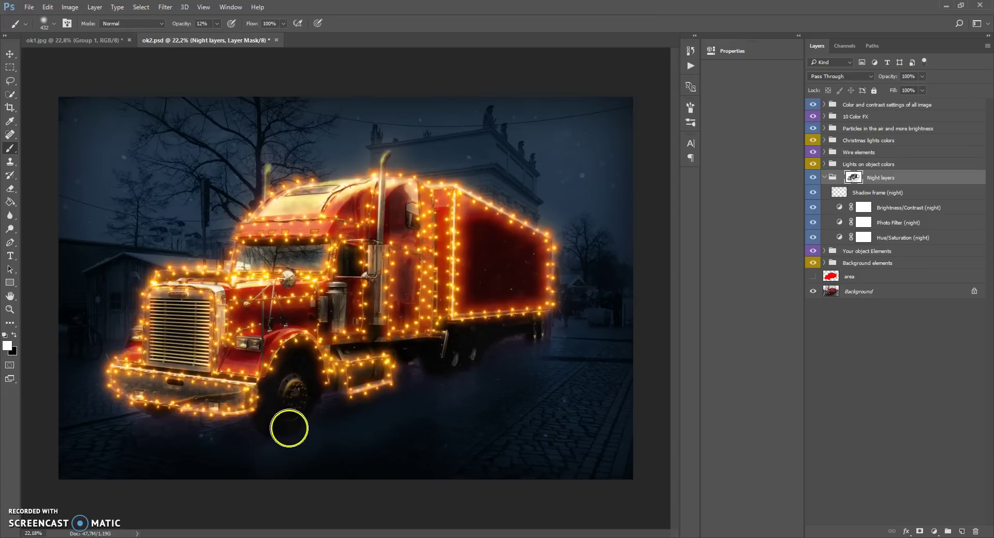
- Softly paint the Night layers mask around the rear wheels, then collapse the group
mouse_move(446, 376)
mouse_down()
mouse_move(469, 361)
mouse_move(427, 371)
mouse_up()
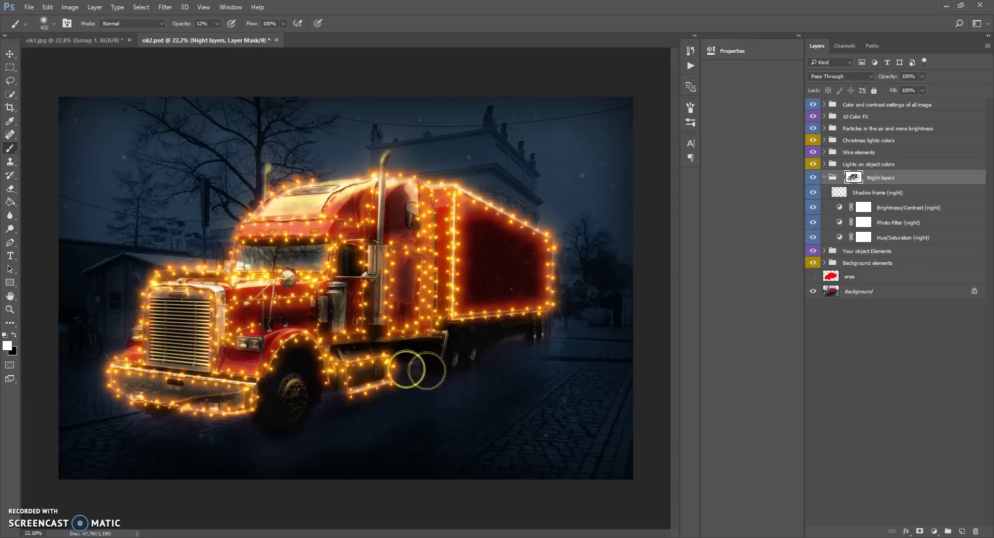
scroll(344, 293, down, 1)
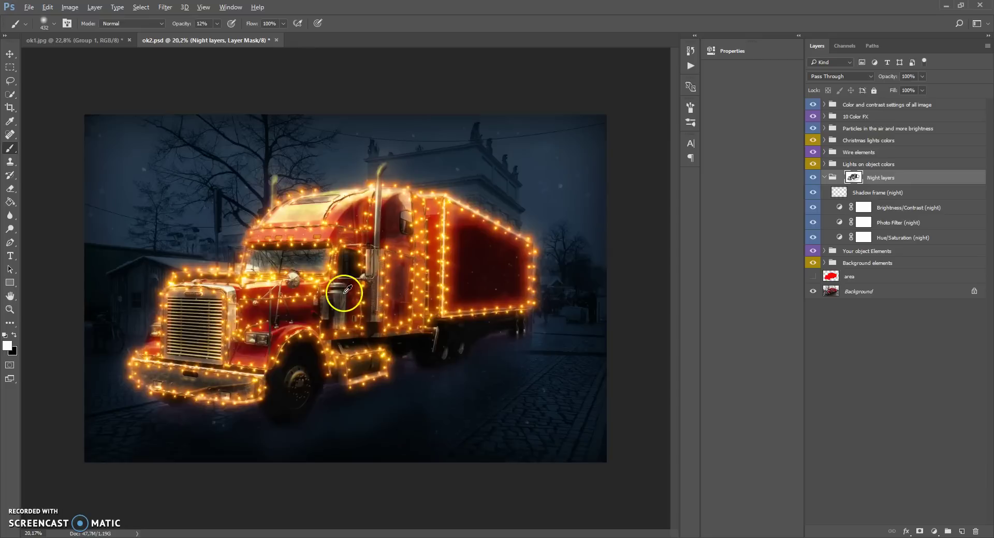
scroll(343, 293, up, 1)
click(824, 178)
click(832, 118)
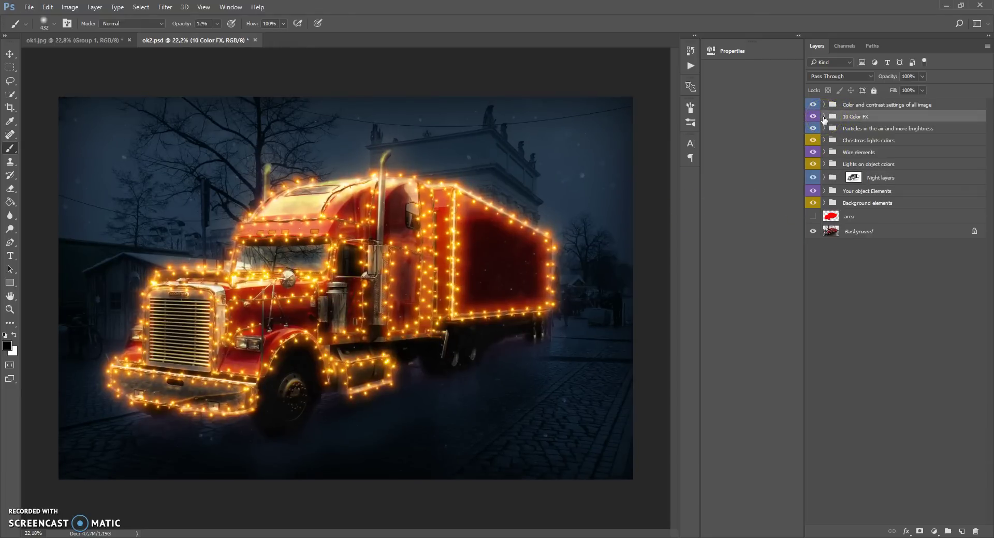
- Preview the Color 1, 2 and 3 tints in 10 Color FX, keeping only Color 2 visible
click(824, 117)
click(812, 130)
click(813, 130)
click(813, 145)
click(811, 146)
click(812, 160)
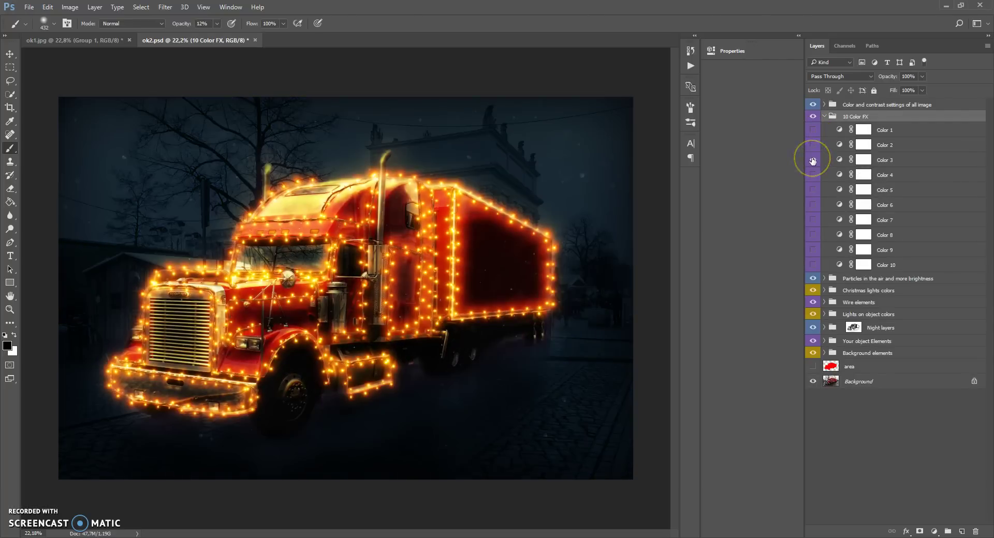
click(813, 159)
click(813, 146)
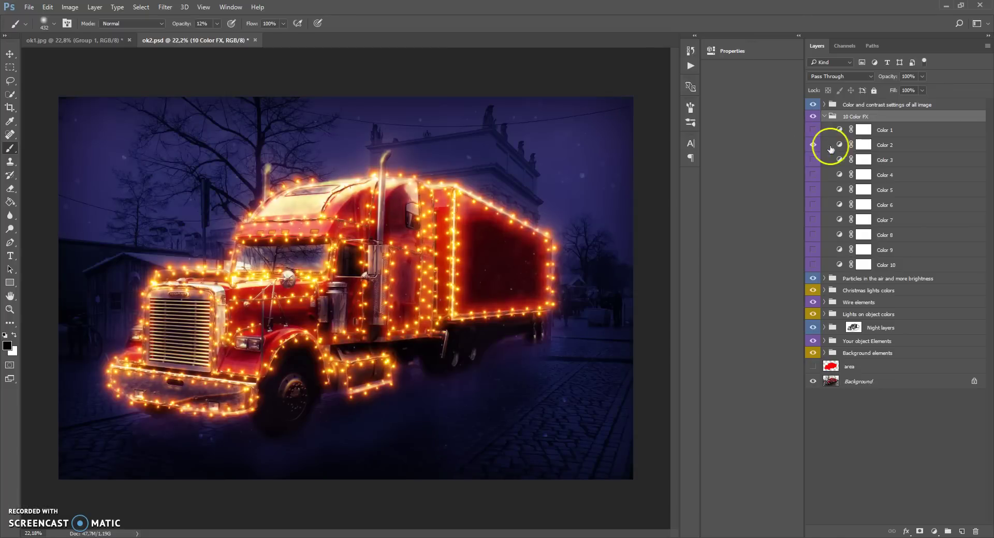
- Lower the Color 2 tint layer to about 46% opacity and collapse 10 Color FX
click(839, 147)
drag(923, 87, 897, 93)
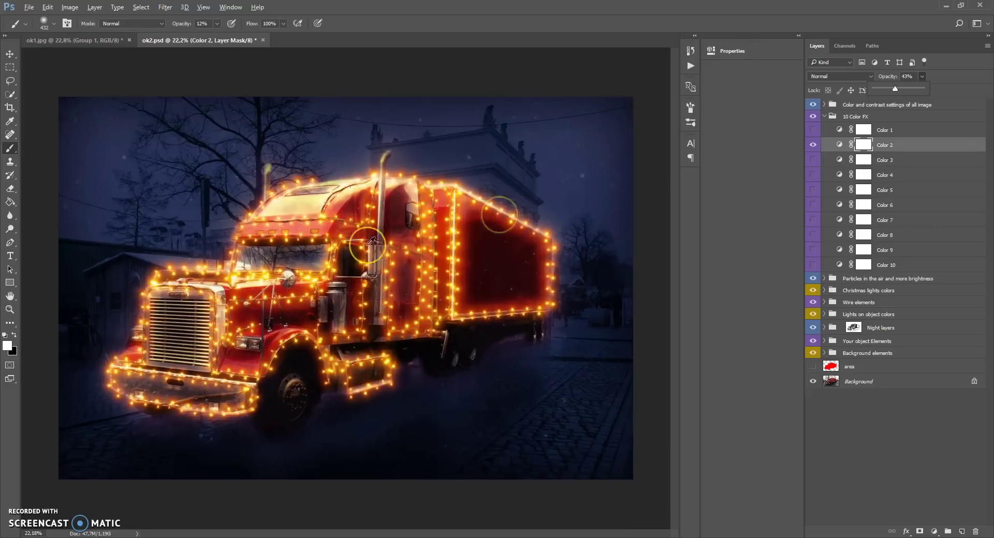
click(825, 118)
click(825, 117)
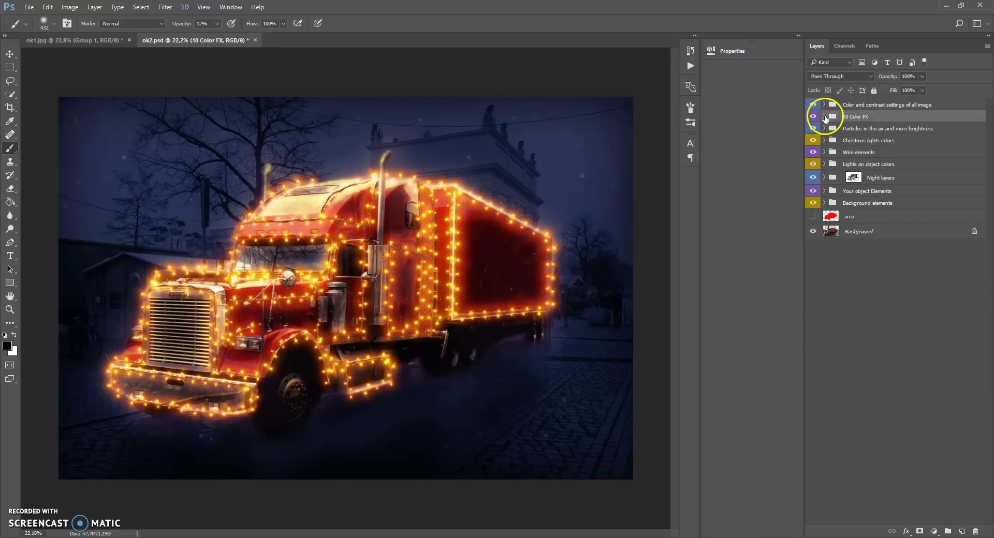
click(832, 105)
shift+click(836, 203)
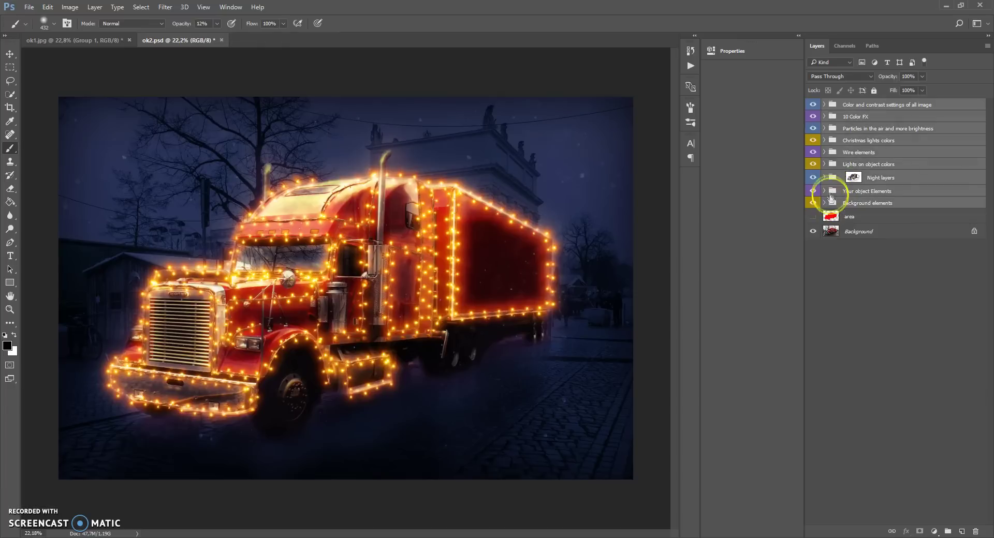
- Group the selected effect groups into Group 1 and toggle its visibility to compare with the original
key(ctrl+g)
click(812, 105)
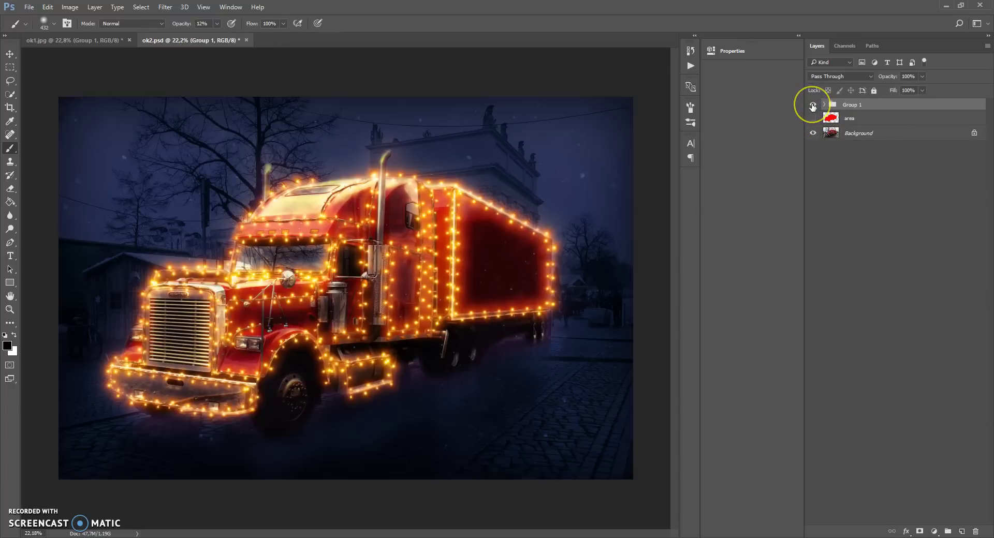
click(812, 105)
click(813, 105)
- Zoom in and pan across the truck to inspect the glowing orange lights up close
scroll(240, 376, up, 5)
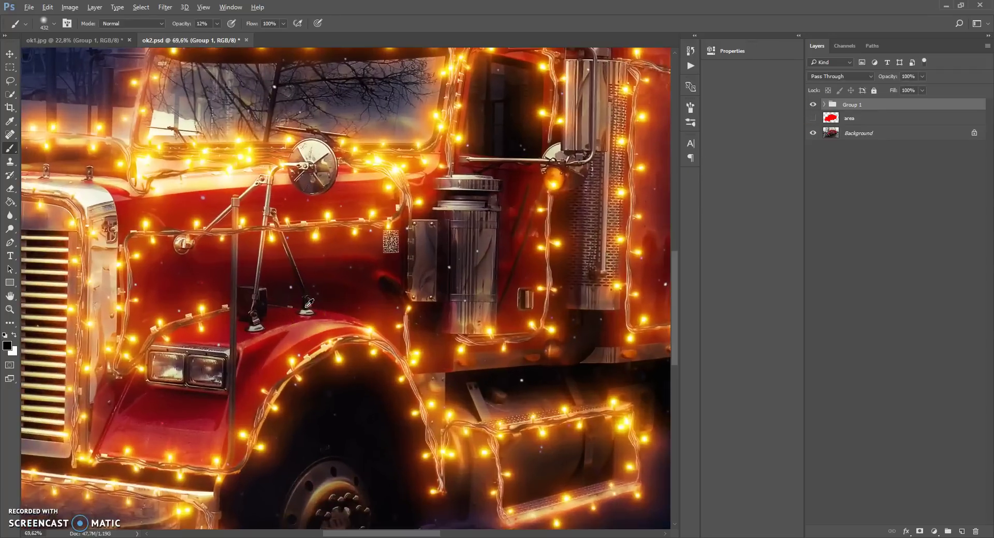
scroll(309, 303, up, 1)
drag(355, 535, 472, 528)
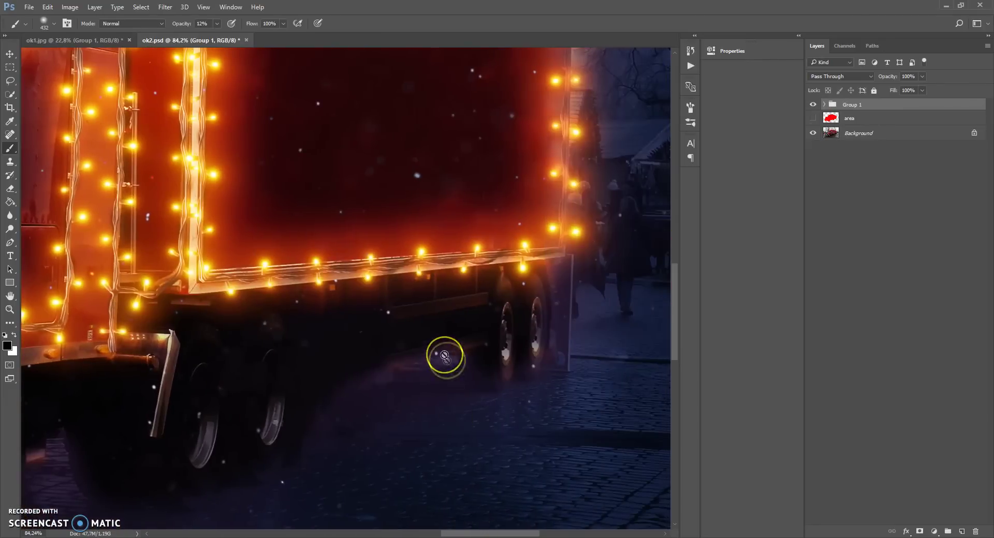
scroll(444, 355, up, 5)
scroll(444, 355, up, 4)
drag(492, 533, 366, 533)
scroll(338, 399, down, 4)
scroll(338, 399, down, 8)
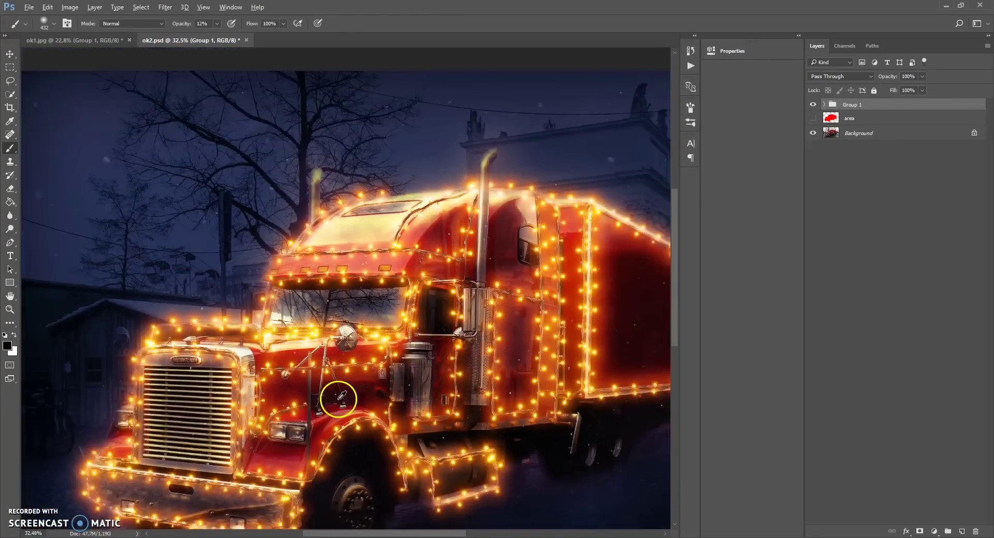
scroll(350, 397, up, 1)
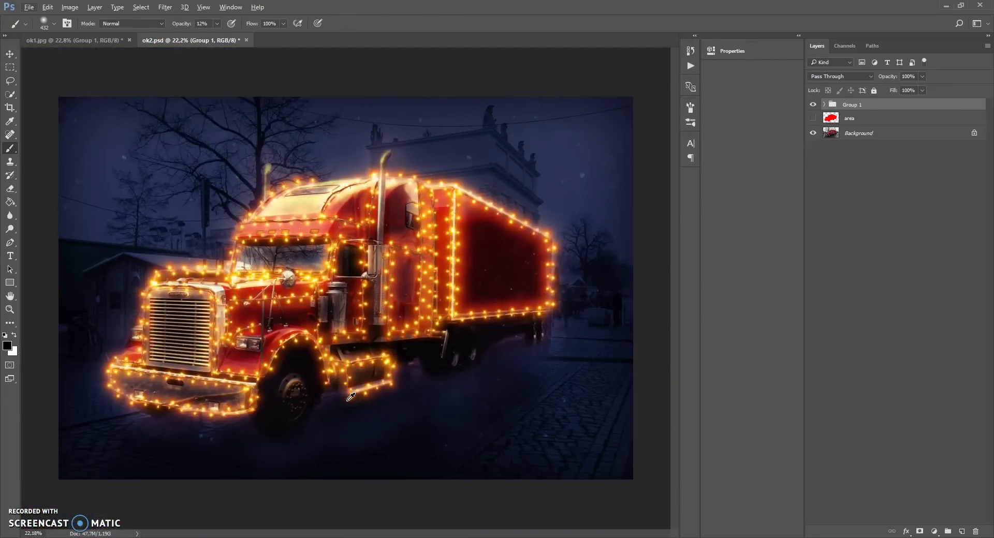